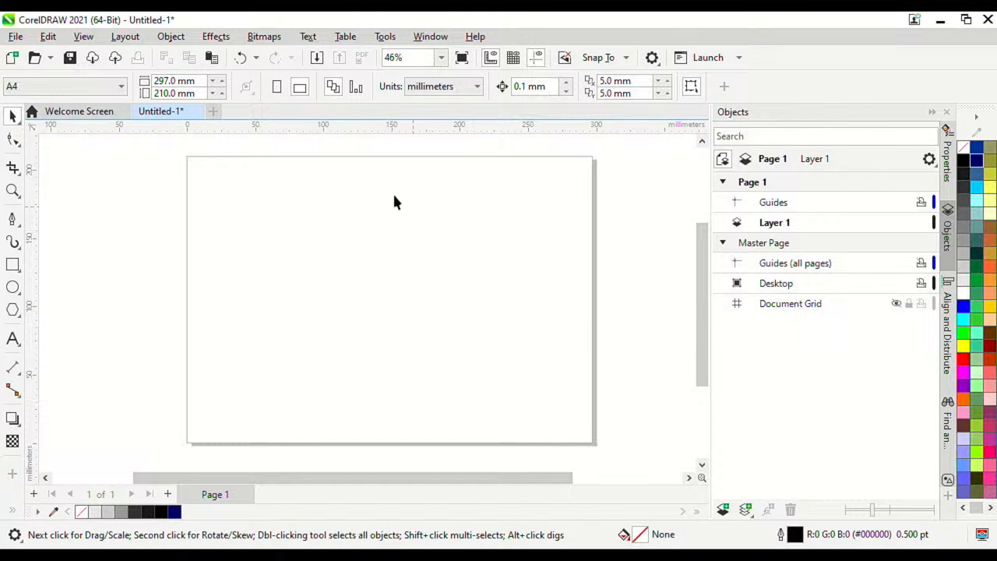
Step: With the Pen tool, draw a rounded curved path in the upper-left of the page
click(16, 222)
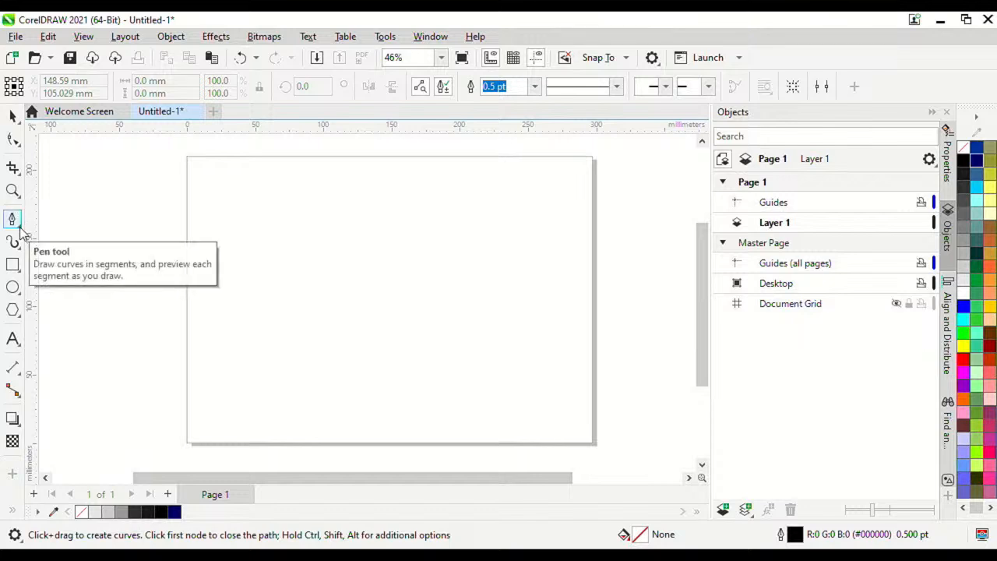
click(21, 232)
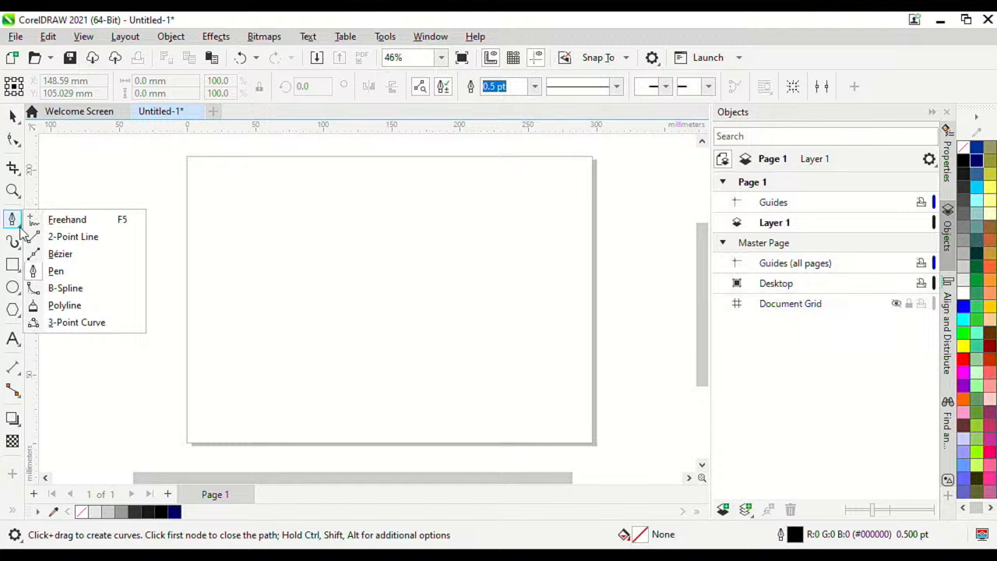
click(56, 273)
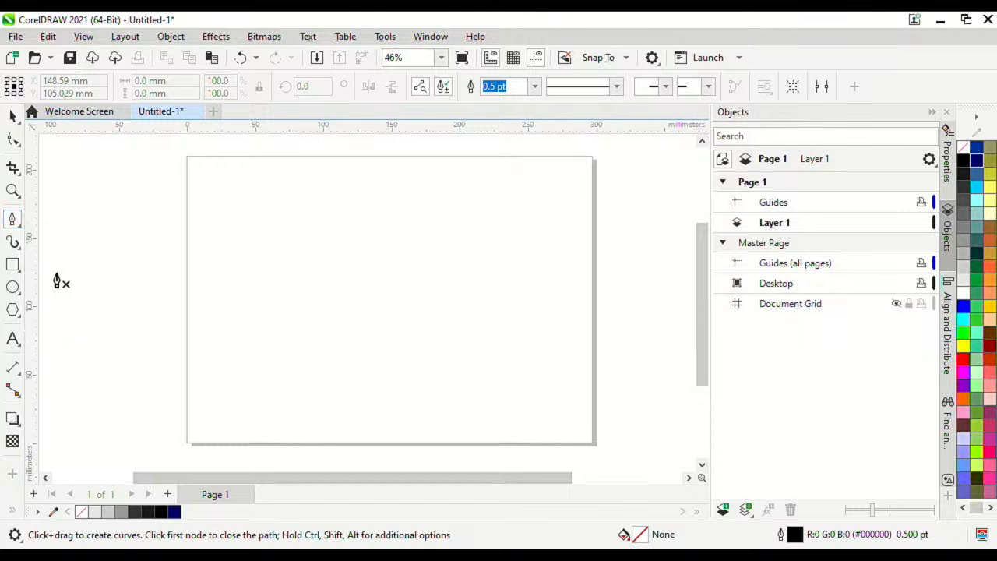
click(219, 203)
click(319, 185)
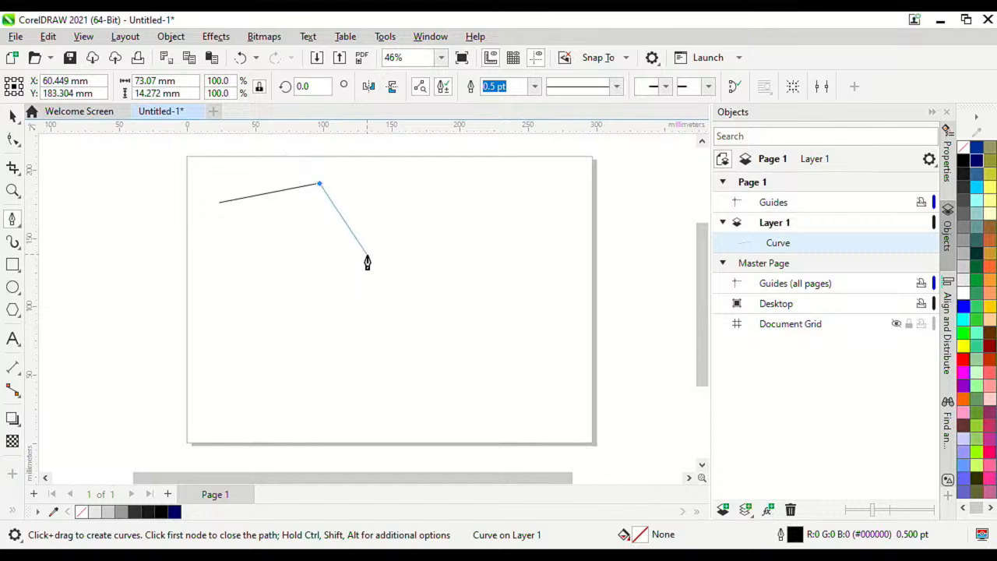
drag(364, 270, 297, 365)
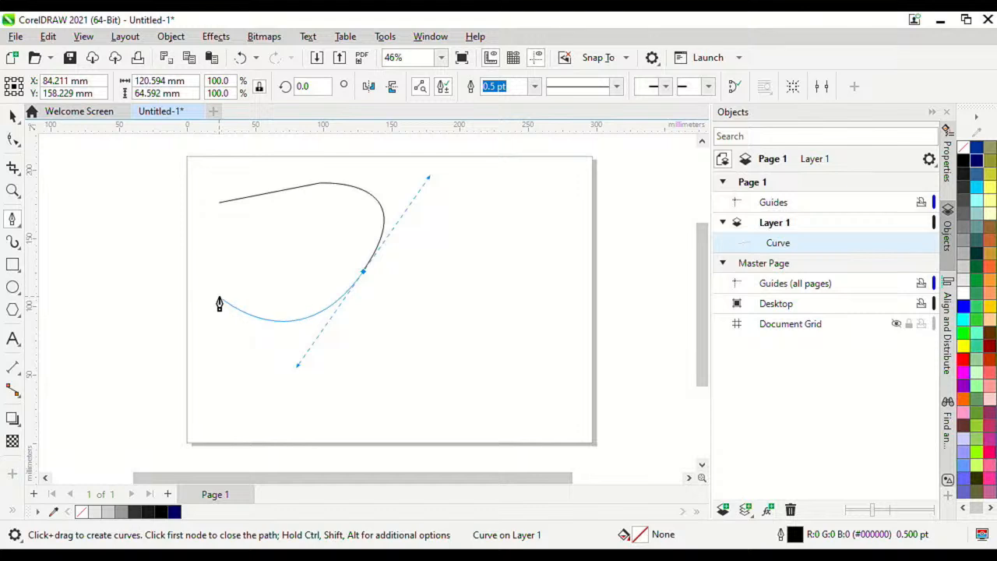
drag(217, 295, 184, 260)
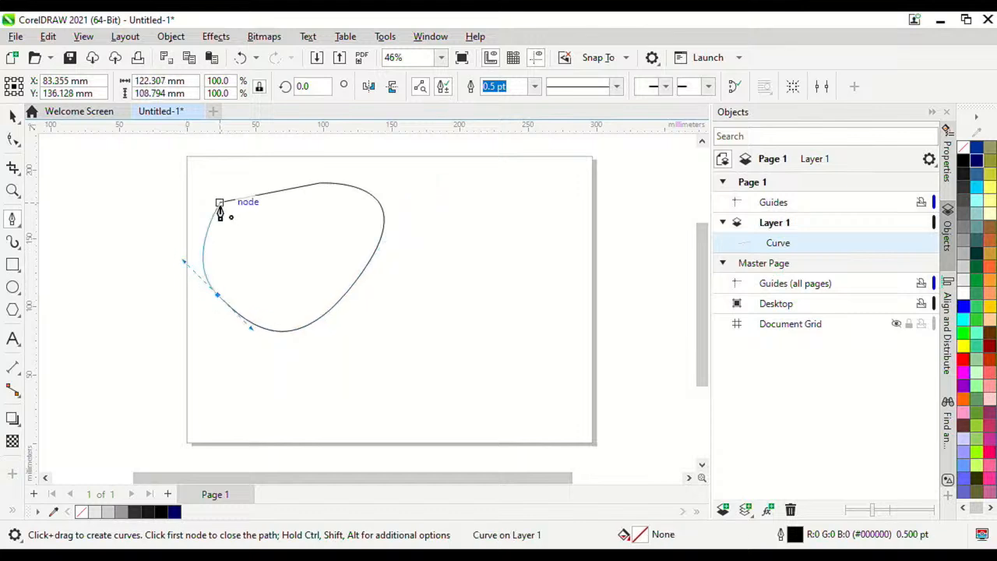
Step: Close the blob at its start node and fill it Deep Navy Blue (#000066)
scroll(218, 204, up, 8)
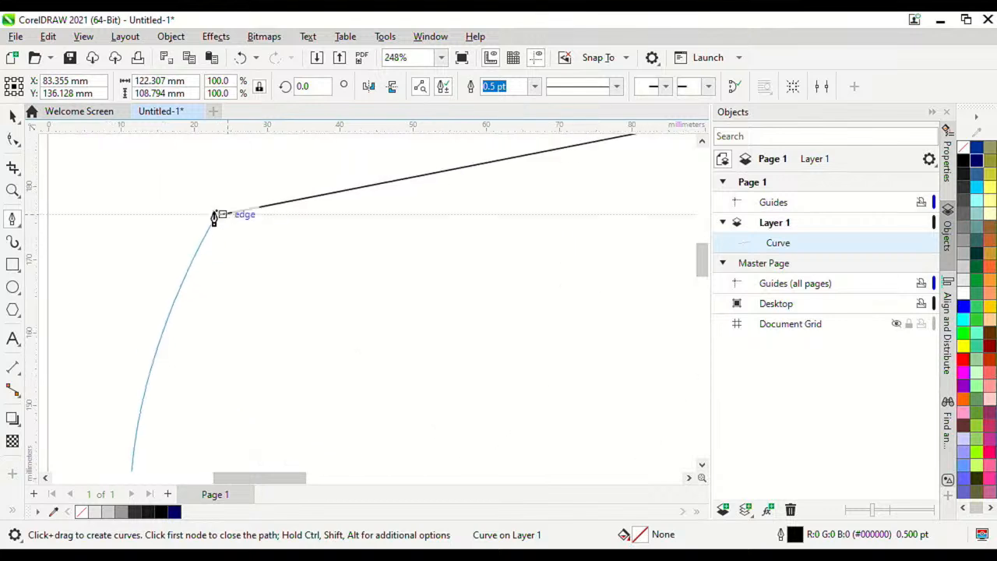
click(238, 218)
scroll(234, 209, down, 9)
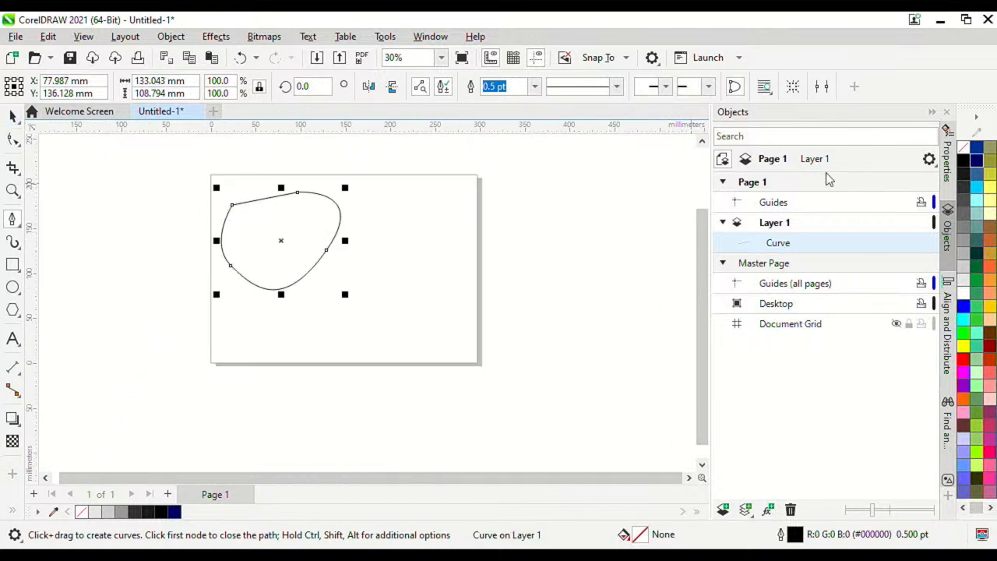
click(977, 161)
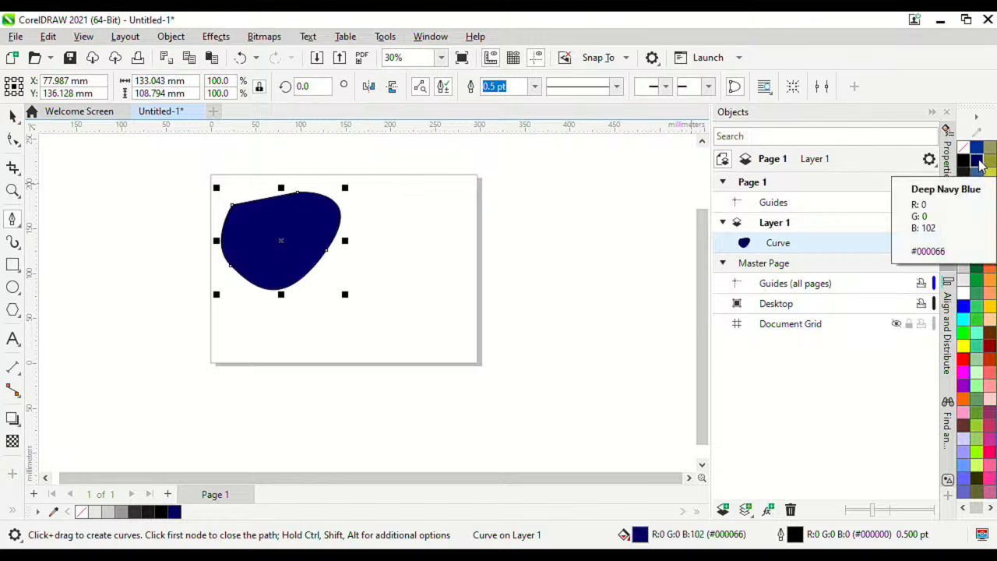
Step: Give the navy blob a light yellow (#FFFF66) outline 12.0 pt wide
right_click(979, 162)
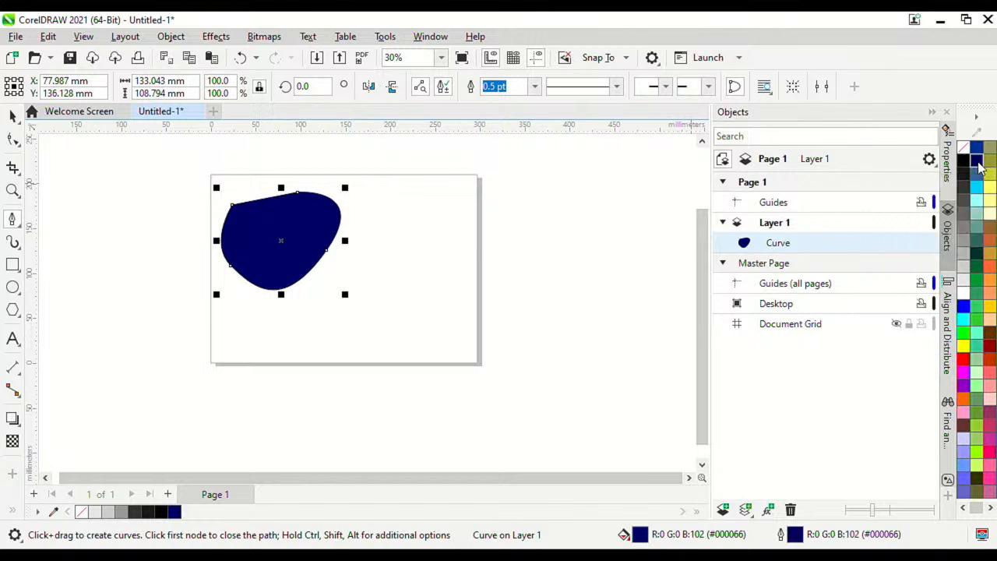
right_click(990, 191)
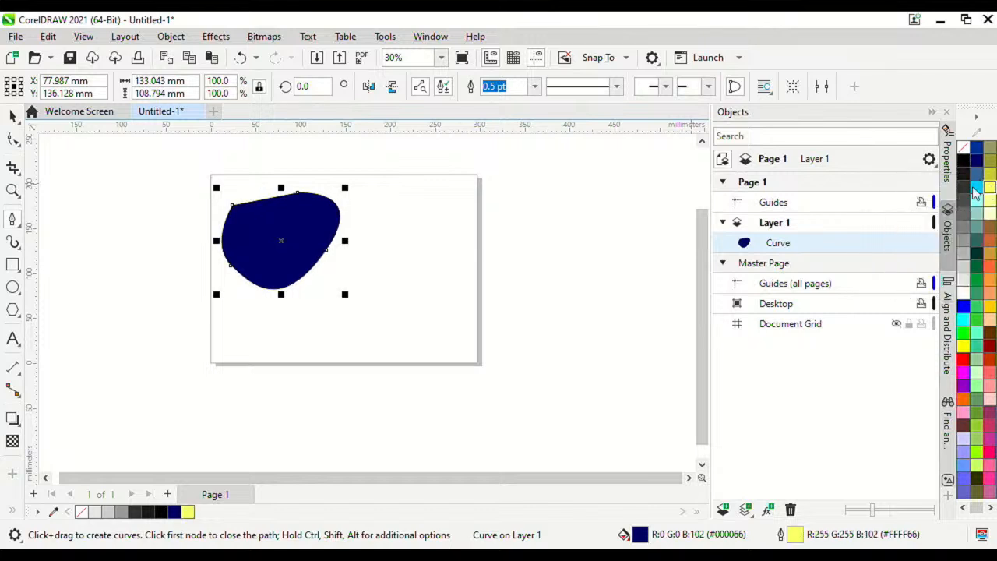
scroll(297, 187, up, 5)
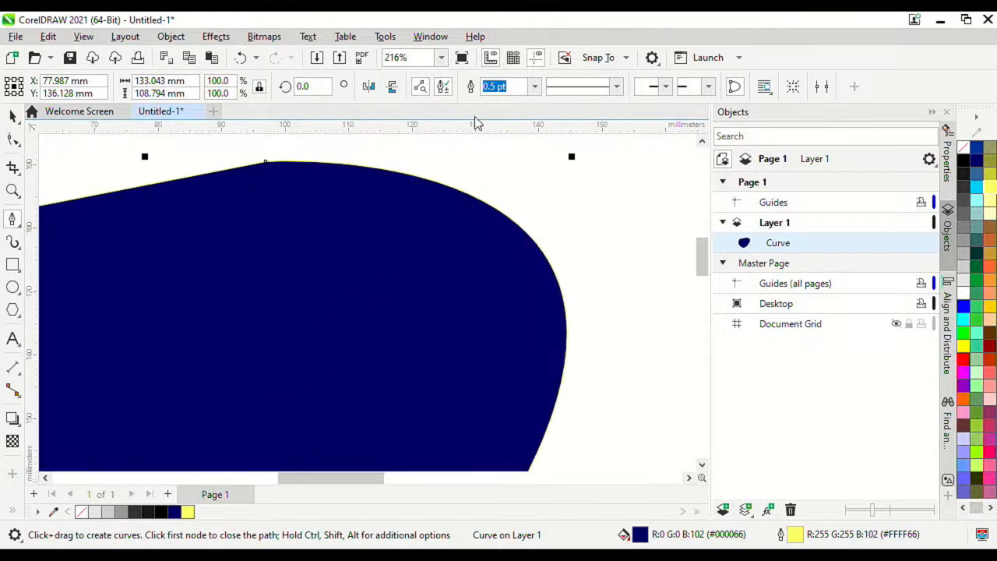
scroll(429, 179, down, 4)
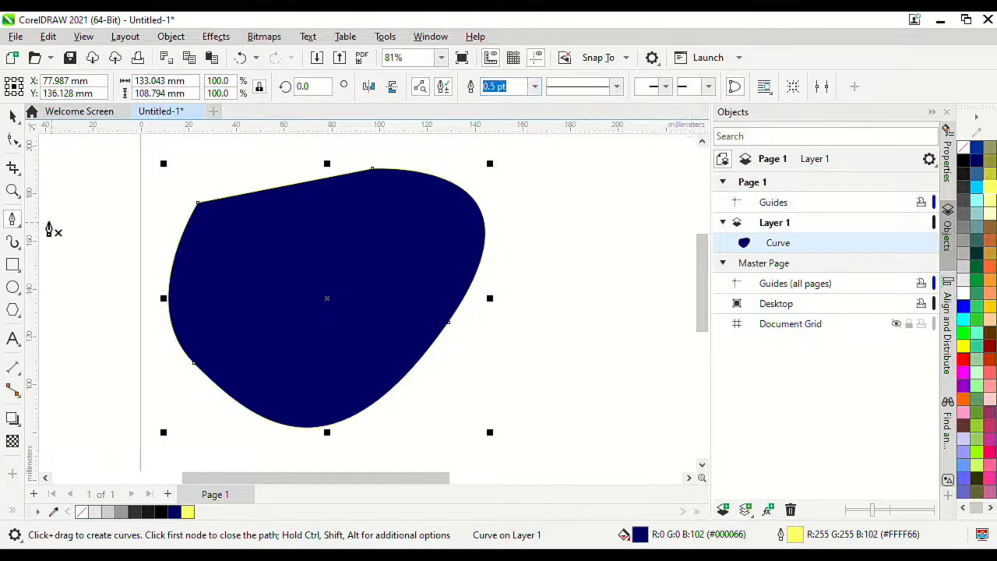
click(534, 86)
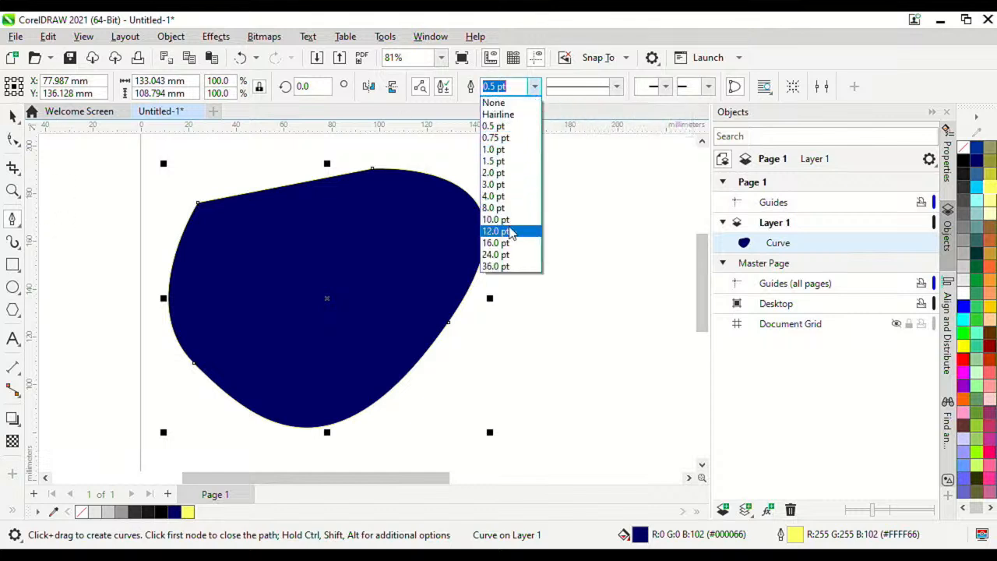
click(508, 232)
scroll(543, 204, down, 4)
scroll(299, 189, up, 3)
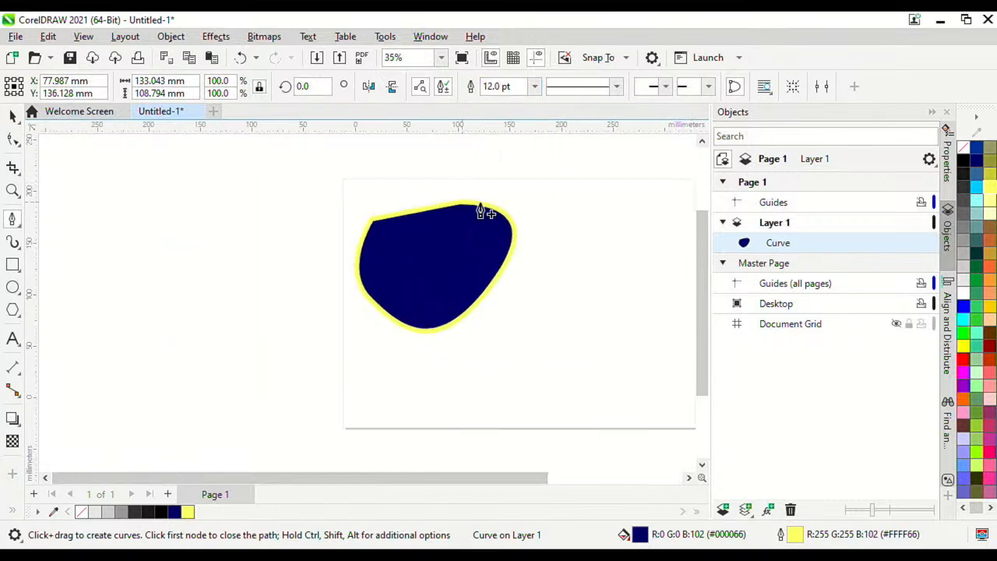
Step: Bring up the curve tools flyout in the toolbox
right_click(15, 221)
key(Escape)
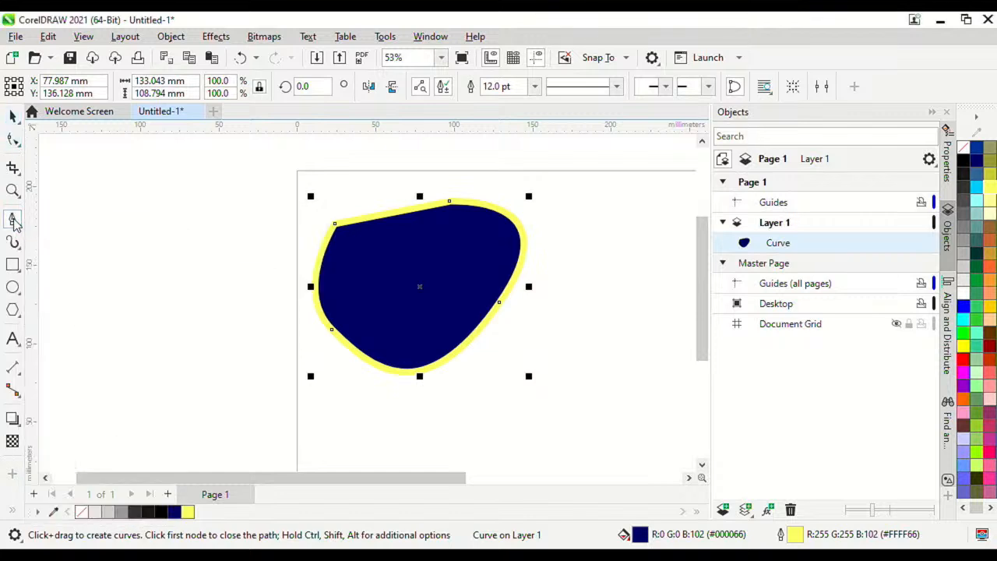
click(15, 223)
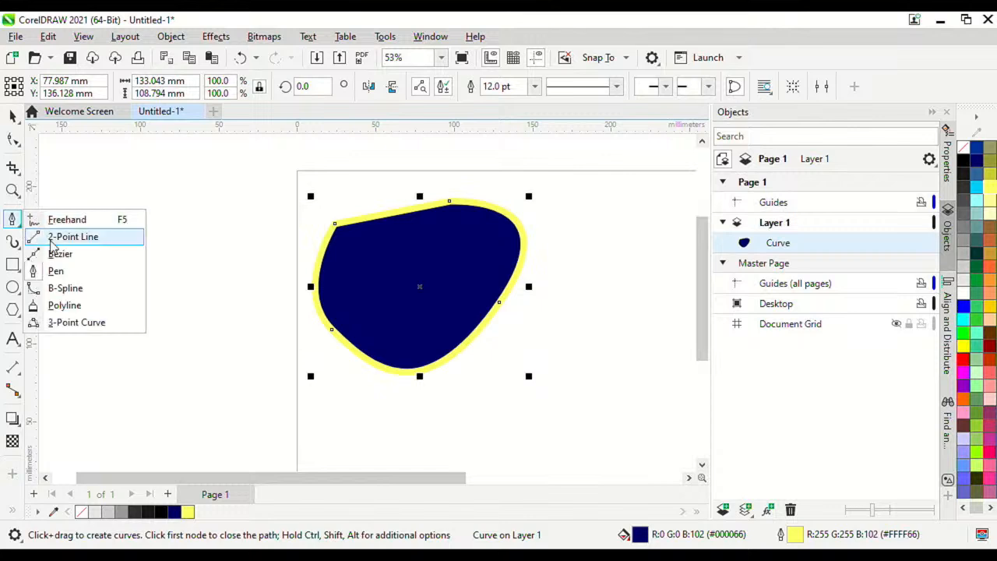
Step: With the Bézier tool, draw a small closed rounded curve on the right of the page
click(60, 254)
scroll(111, 236, down, 2)
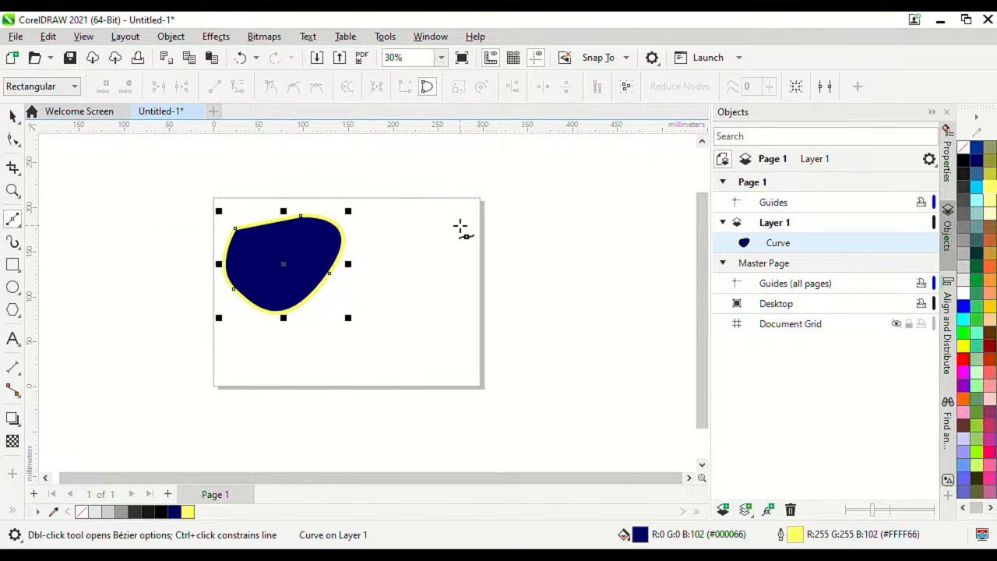
click(456, 228)
scroll(471, 276, up, 2)
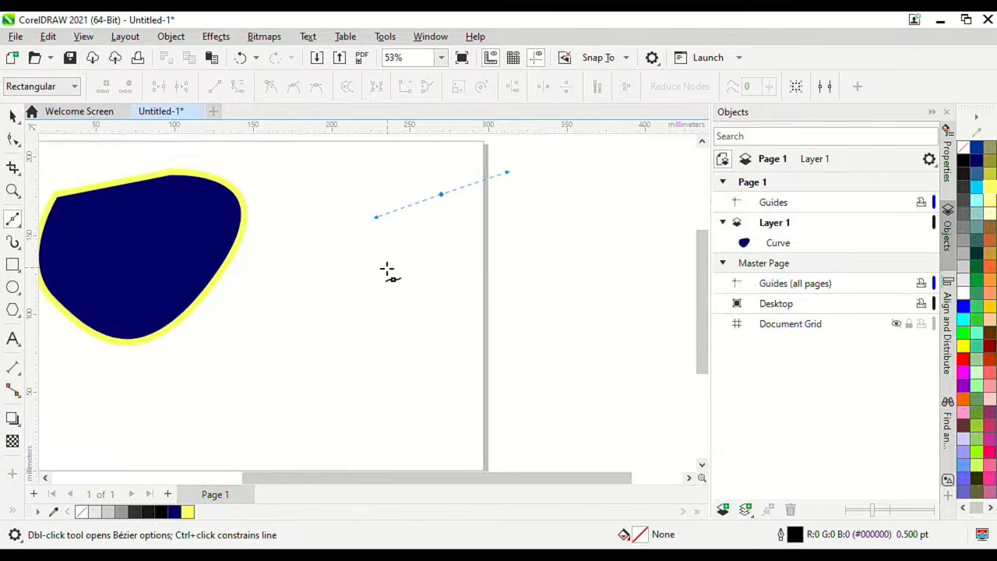
drag(389, 273, 445, 345)
drag(501, 254, 519, 233)
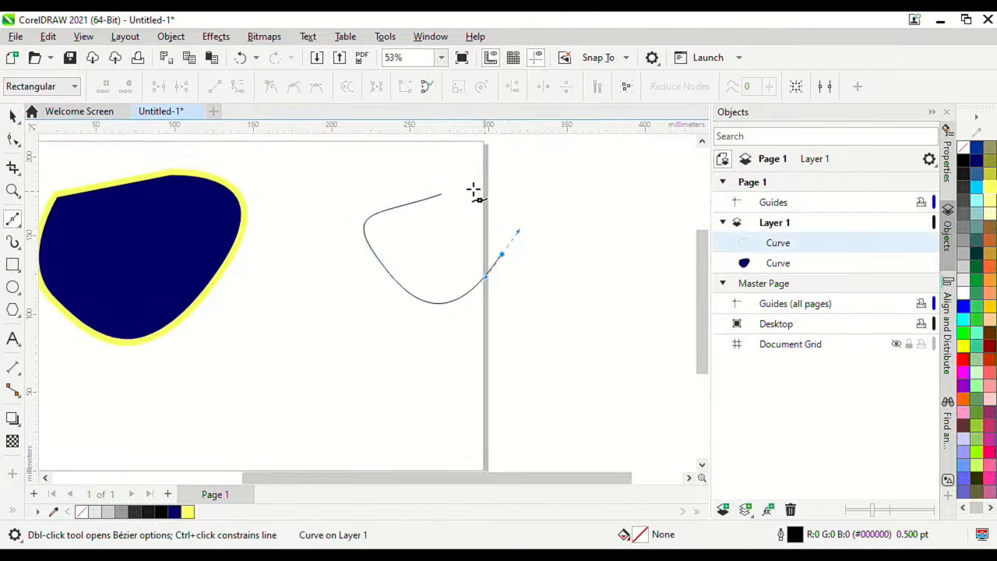
drag(442, 194, 509, 173)
Step: Draw a large swooping closed curve overlapping the small one
scroll(409, 237, down, 2)
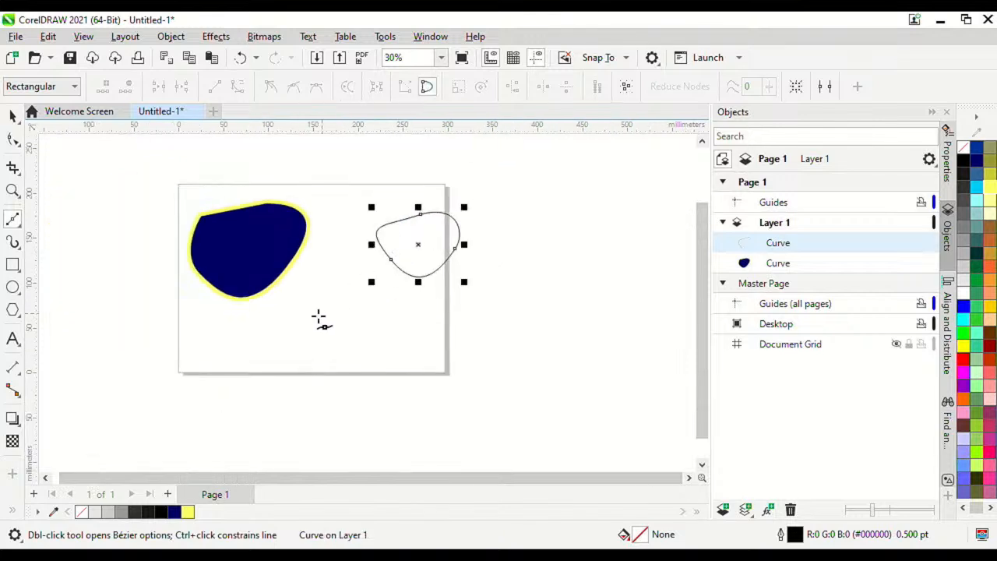
drag(314, 318, 336, 375)
scroll(370, 367, up, 1)
drag(465, 403, 560, 250)
scroll(480, 340, down, 2)
scroll(502, 321, up, 2)
drag(522, 322, 457, 285)
drag(337, 241, 285, 268)
drag(440, 334, 365, 368)
drag(284, 376, 280, 395)
click(263, 390)
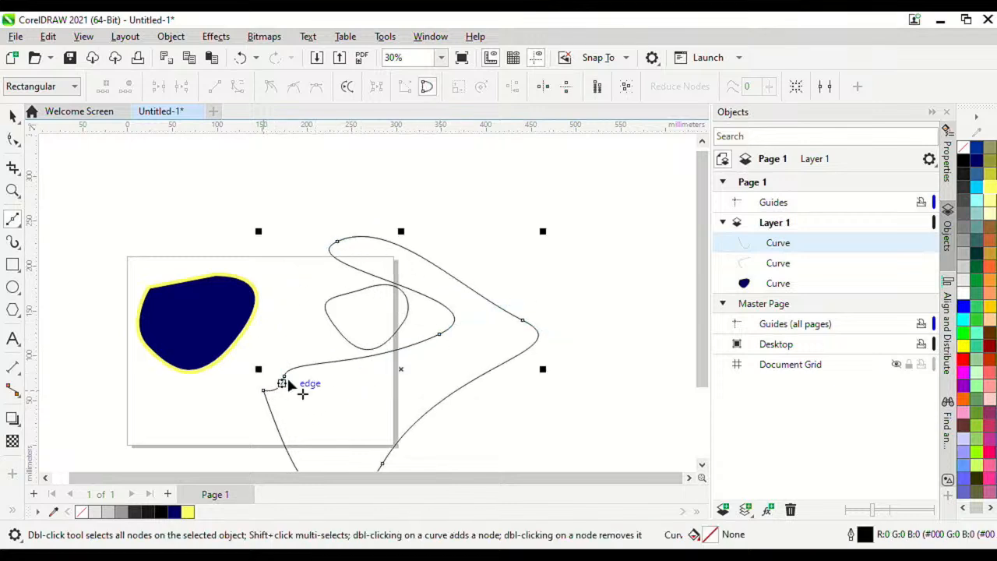
click(12, 116)
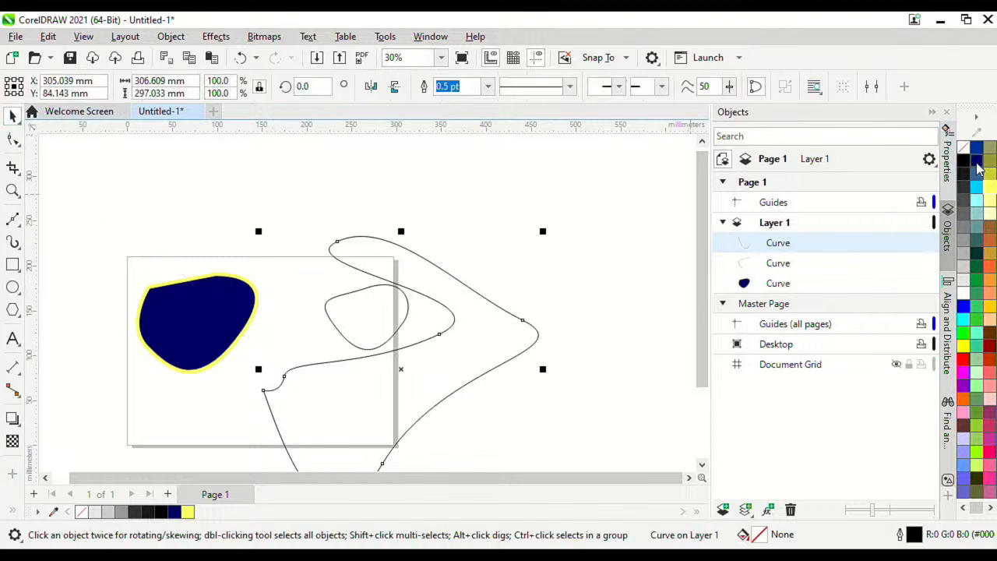
Step: Fill the large swooping shape cyan (#00CCFF) with an 8.0 pt green outline
click(977, 186)
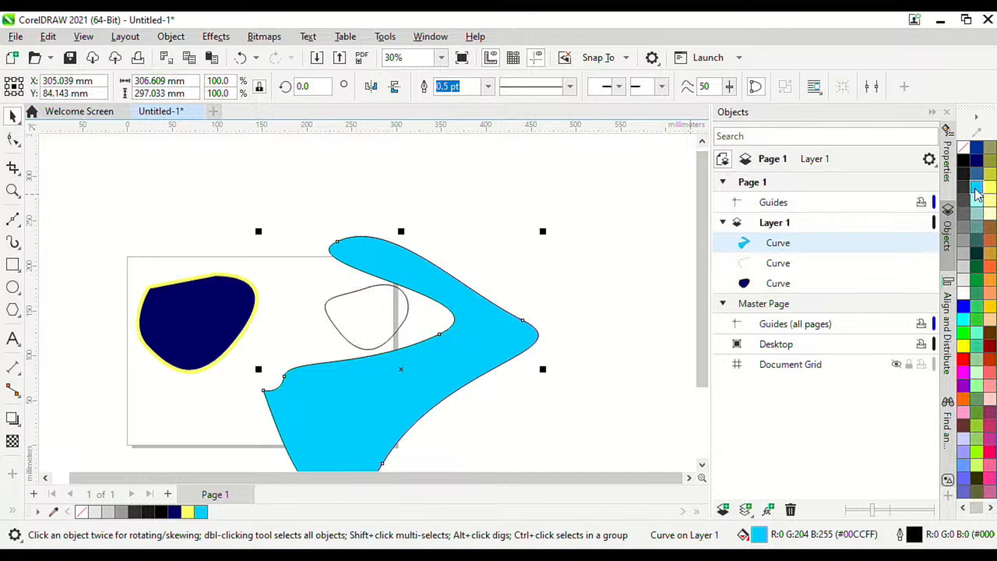
right_click(969, 335)
scroll(478, 226, up, 6)
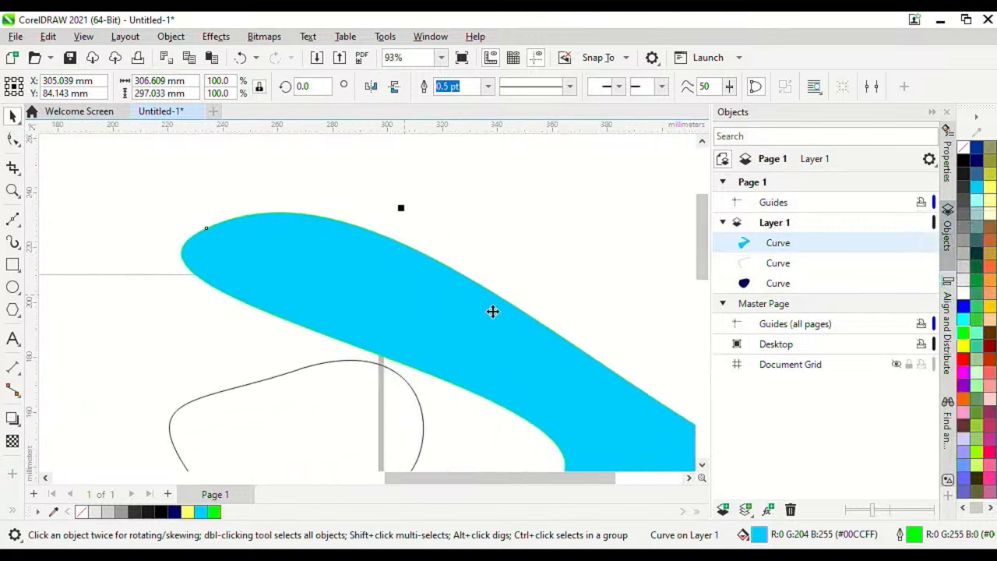
click(487, 86)
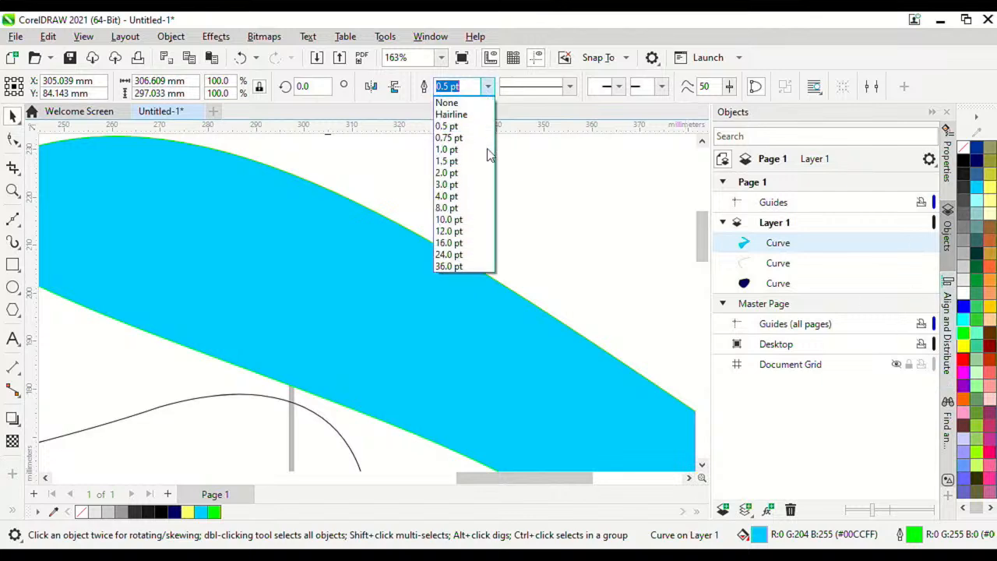
click(481, 207)
scroll(478, 207, down, 5)
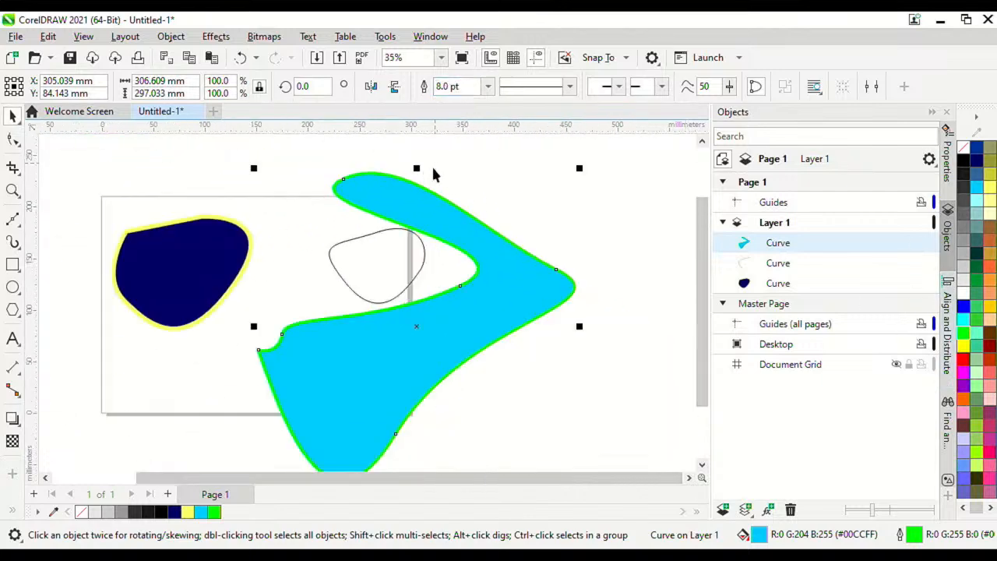
scroll(472, 334, down, 5)
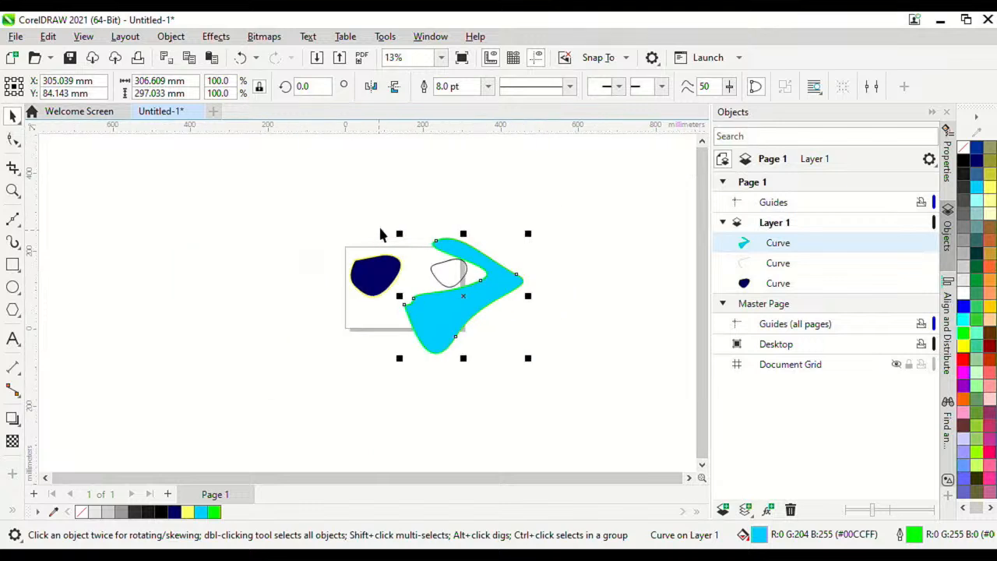
scroll(496, 290, up, 2)
Step: Move all three curves together to the left side of the page
drag(619, 453, 222, 147)
drag(389, 272, 175, 323)
click(446, 170)
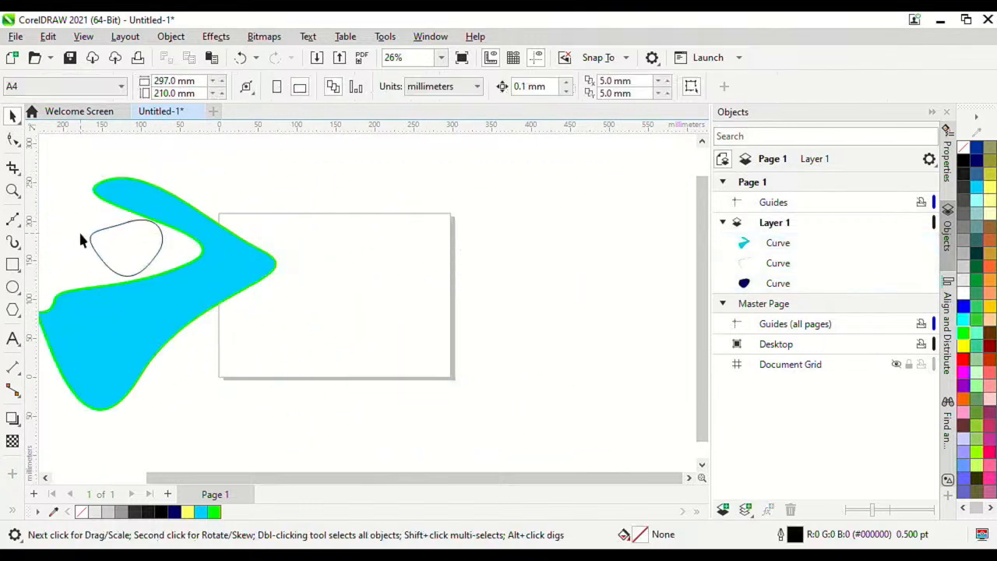
Step: Draw a rectangle in the middle of the page, then delete it
click(15, 265)
scroll(252, 264, up, 1)
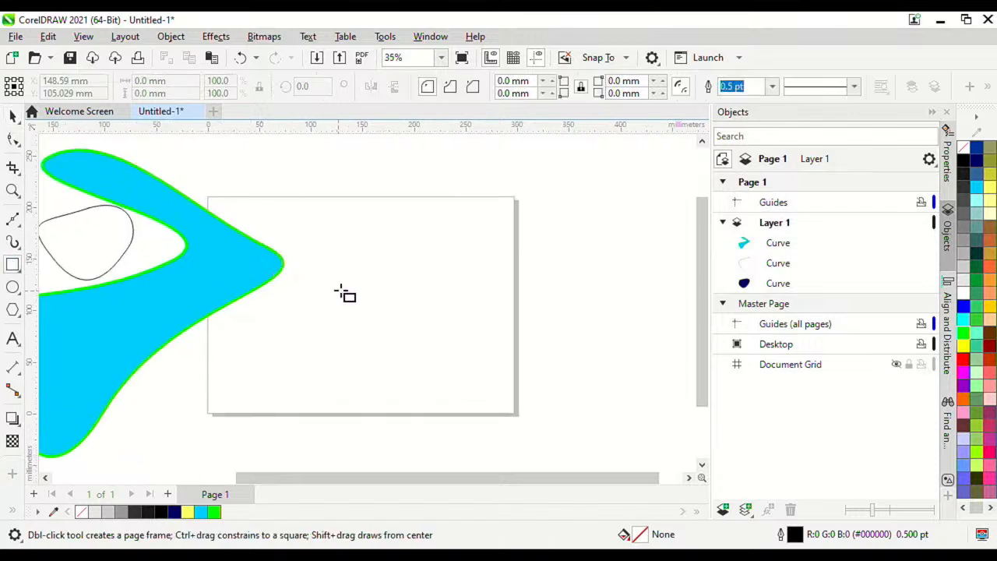
drag(331, 266, 454, 350)
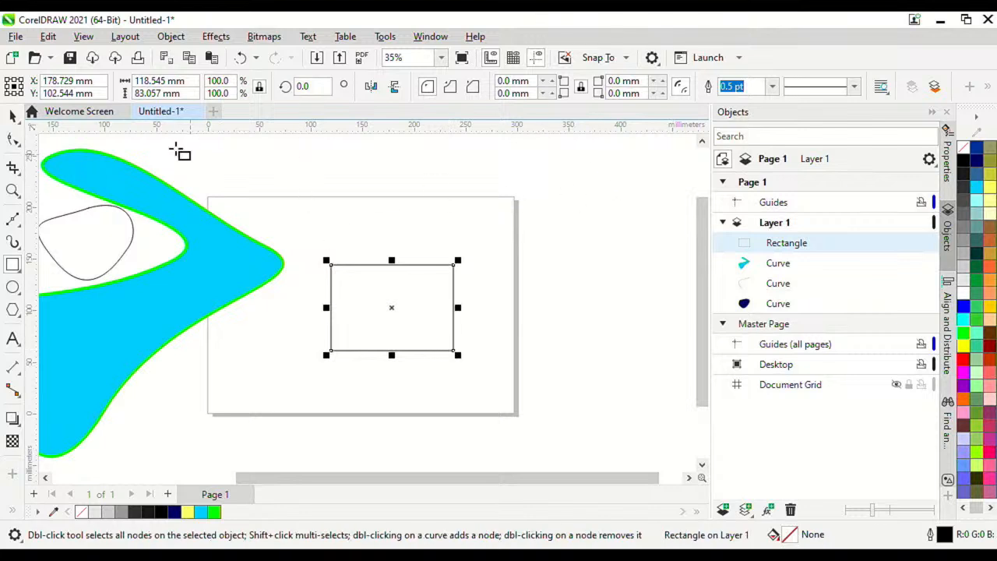
click(16, 117)
key(Delete)
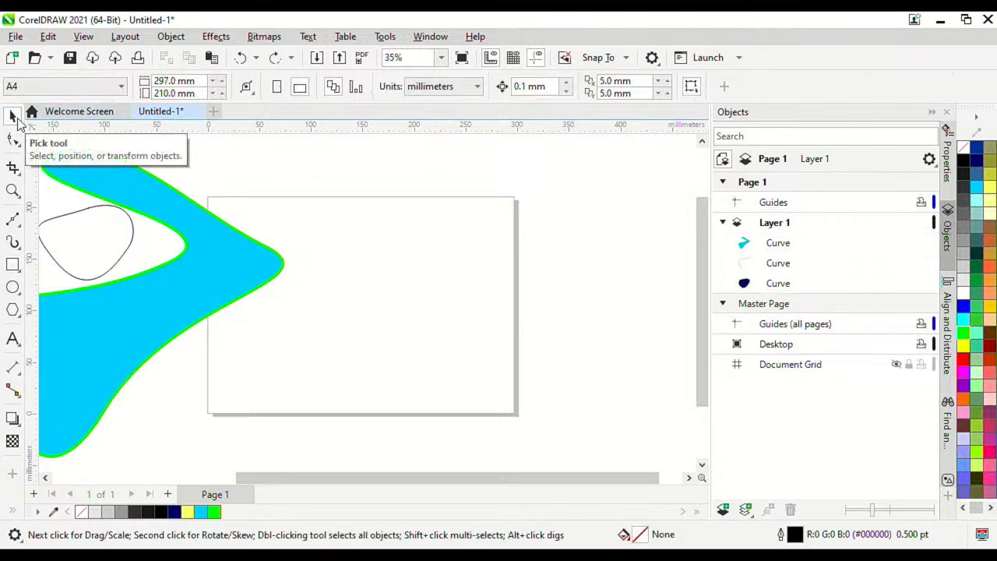
Step: With the Pen tool, draw a closed four-cornered shape in the middle of the page
click(15, 220)
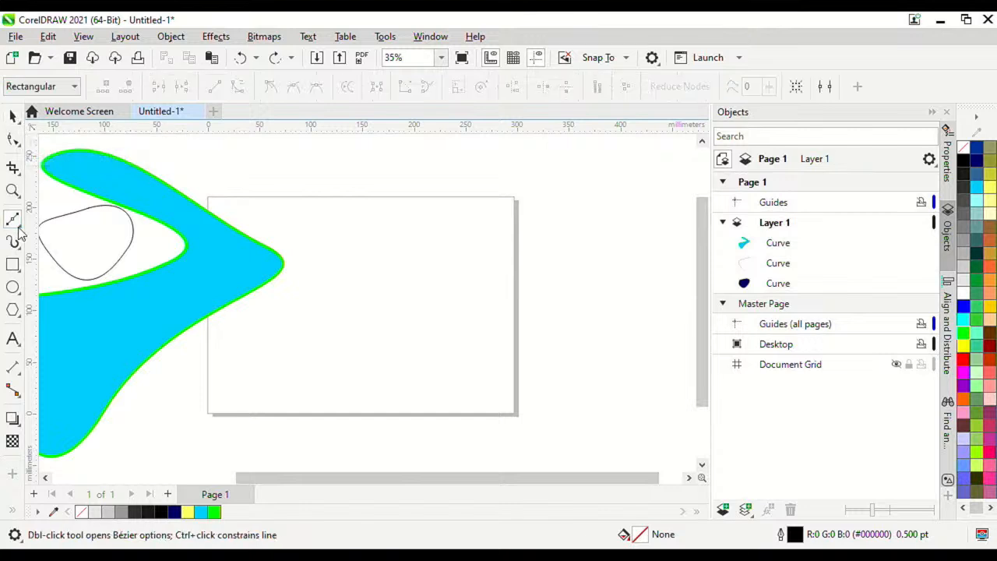
click(21, 228)
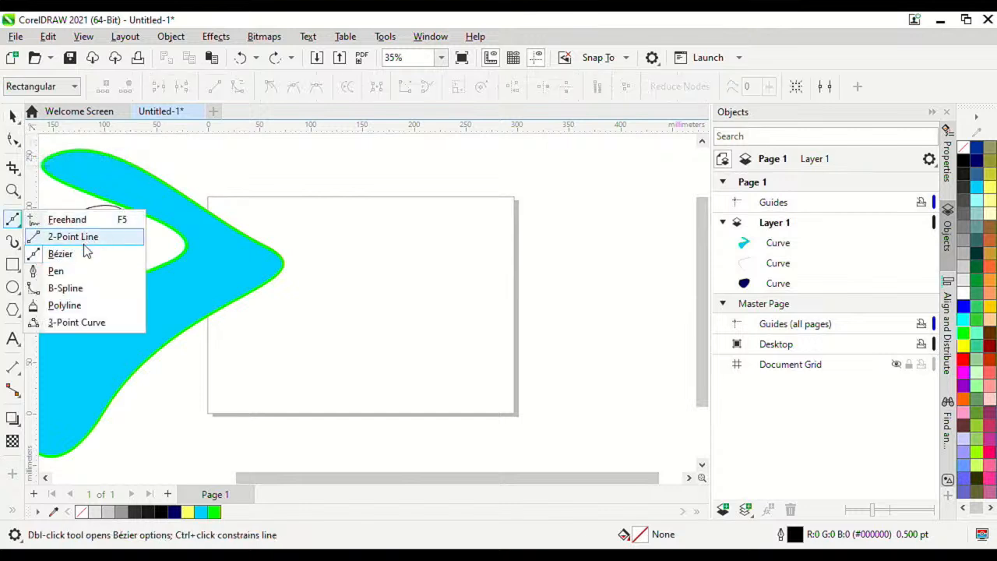
click(91, 279)
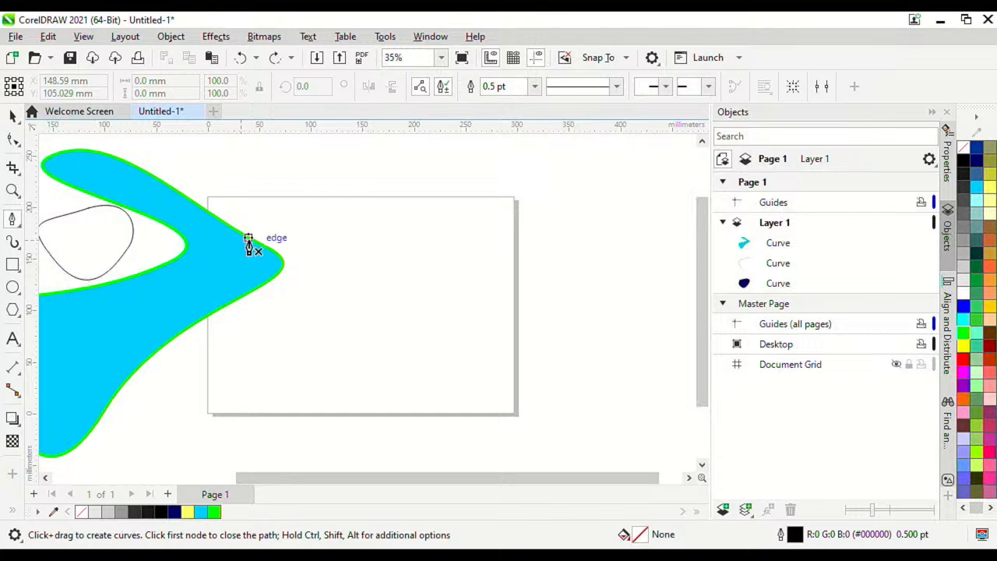
scroll(352, 272, up, 1)
click(356, 233)
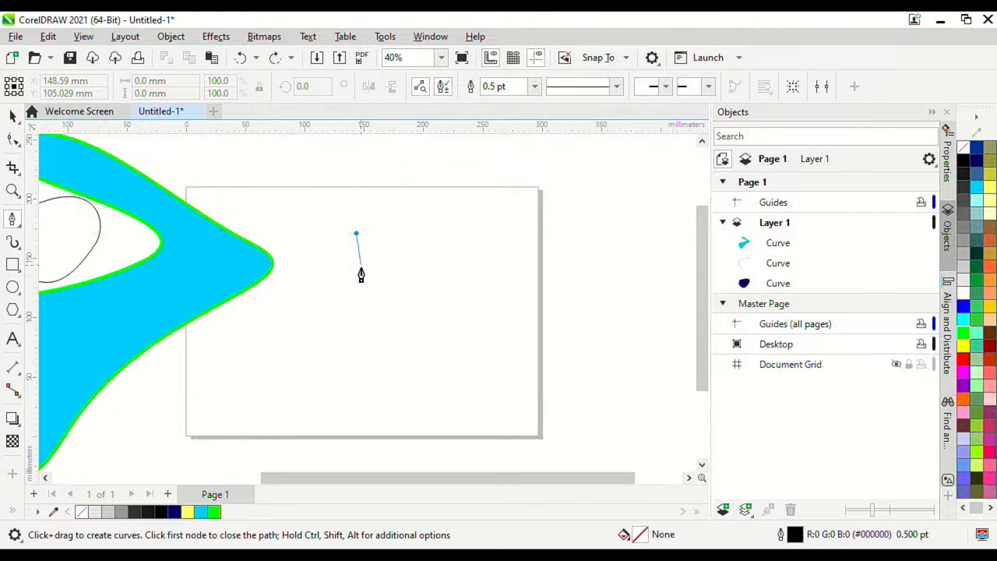
click(356, 318)
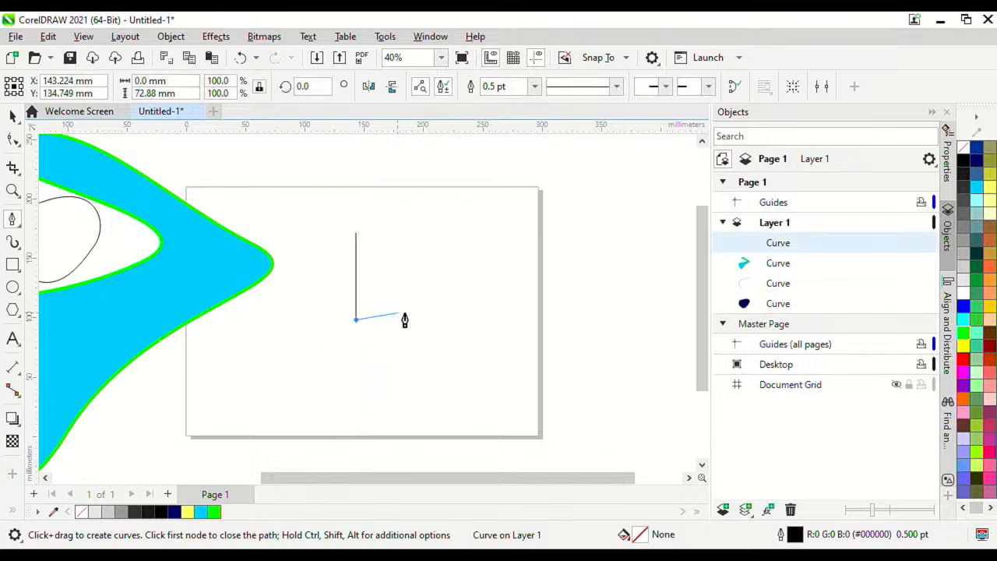
click(475, 320)
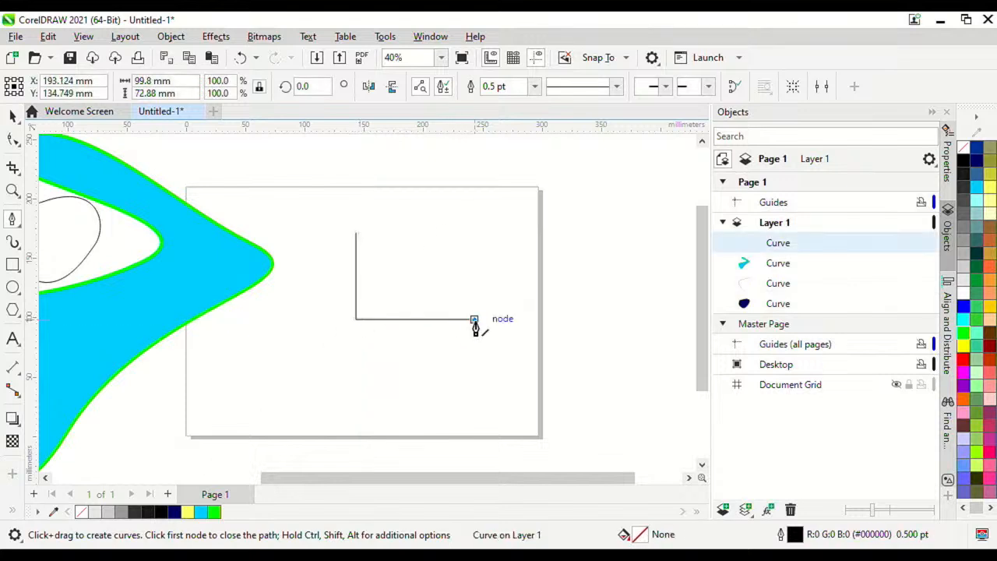
click(474, 233)
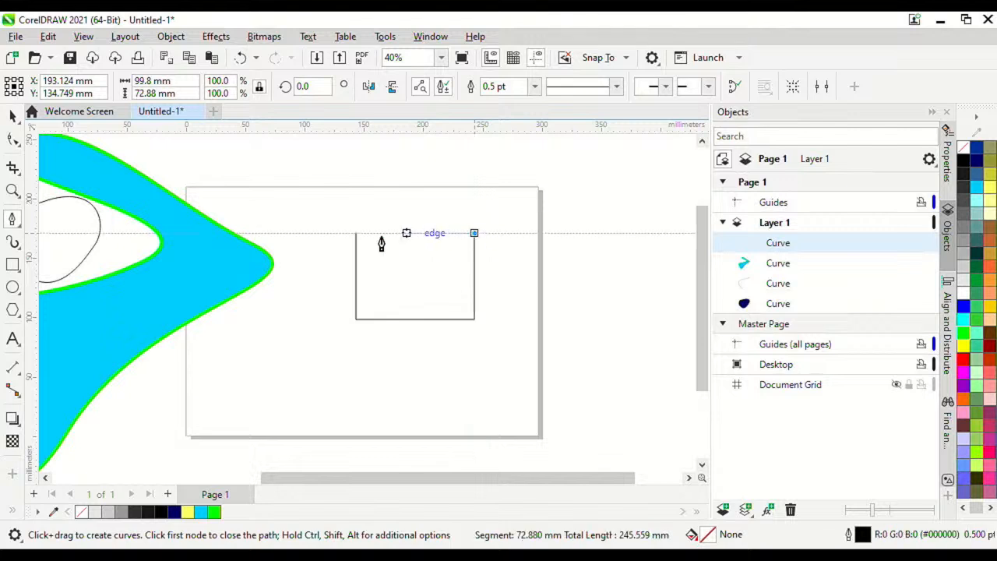
click(356, 233)
scroll(430, 216, up, 3)
scroll(294, 198, down, 3)
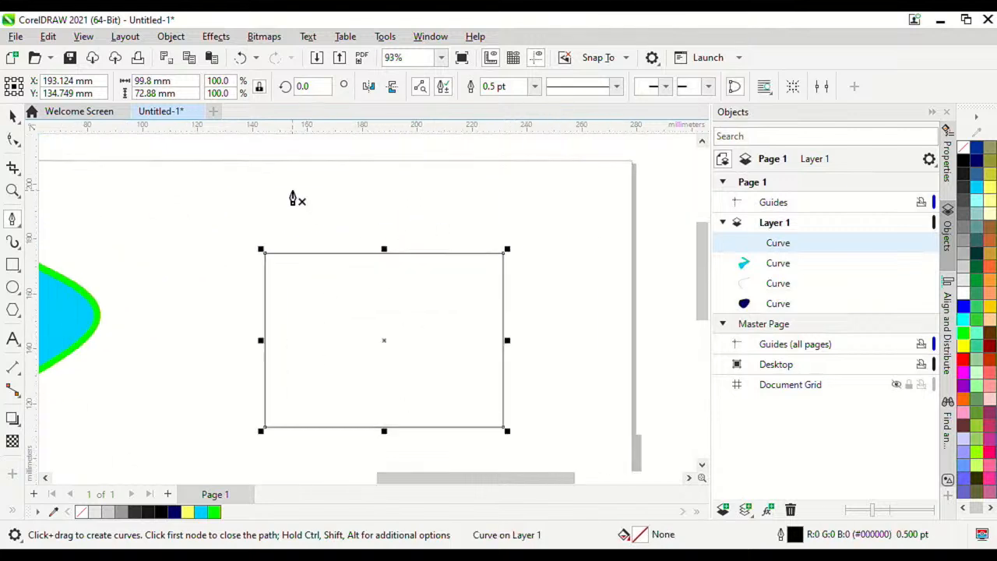
Step: Fill the four-cornered shape red (#FF0000) and remove its outline
click(979, 162)
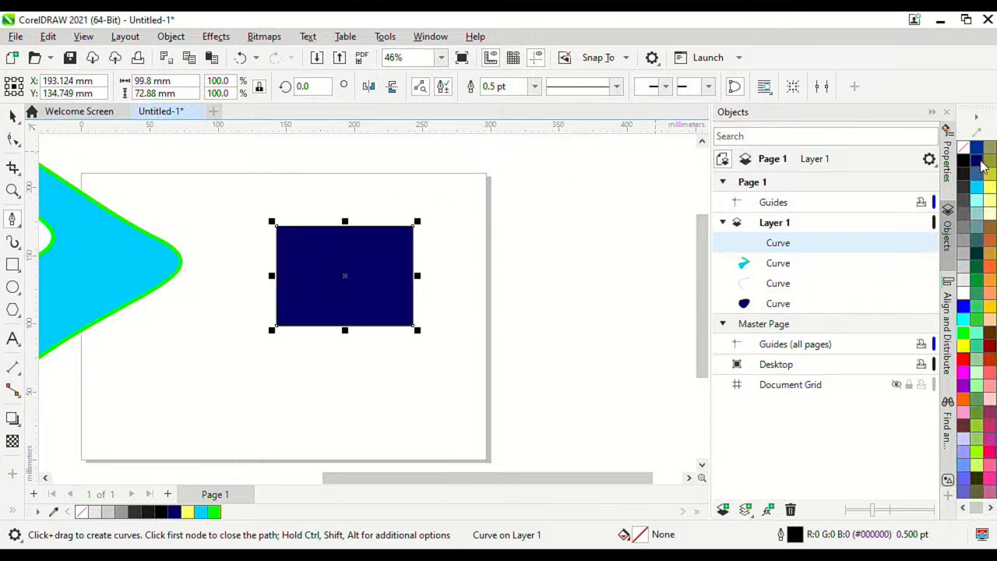
click(966, 361)
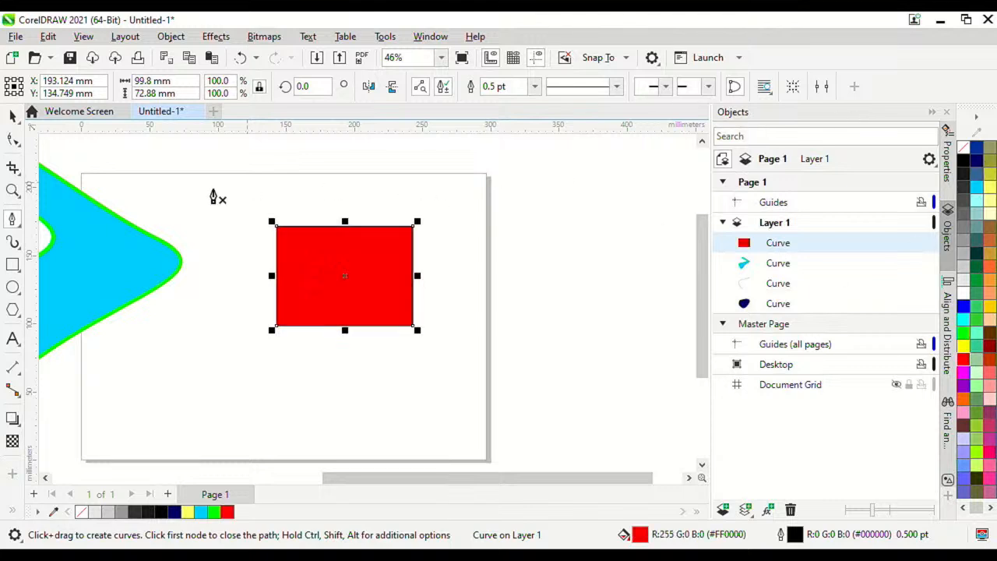
scroll(216, 195, up, 3)
scroll(538, 209, down, 2)
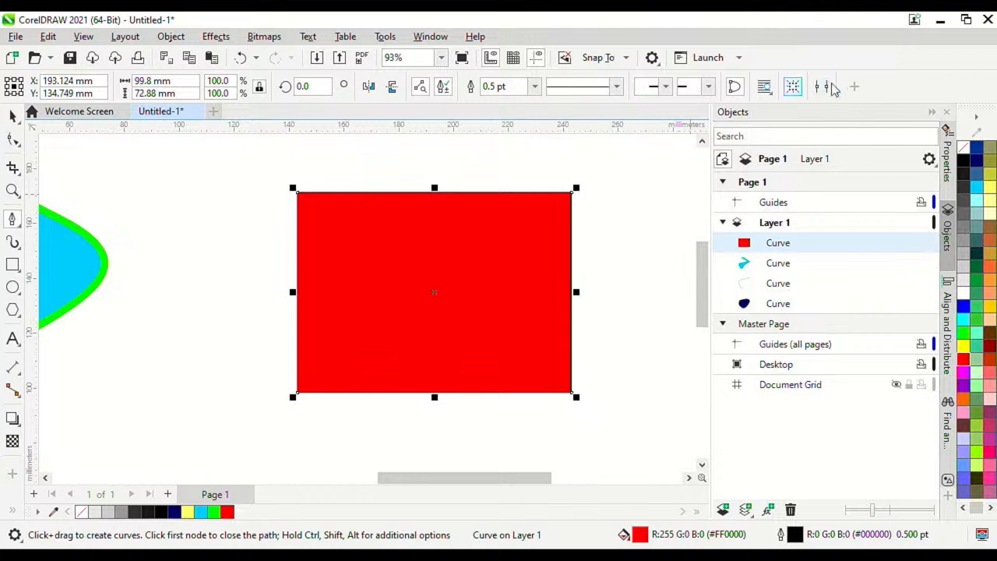
right_click(963, 148)
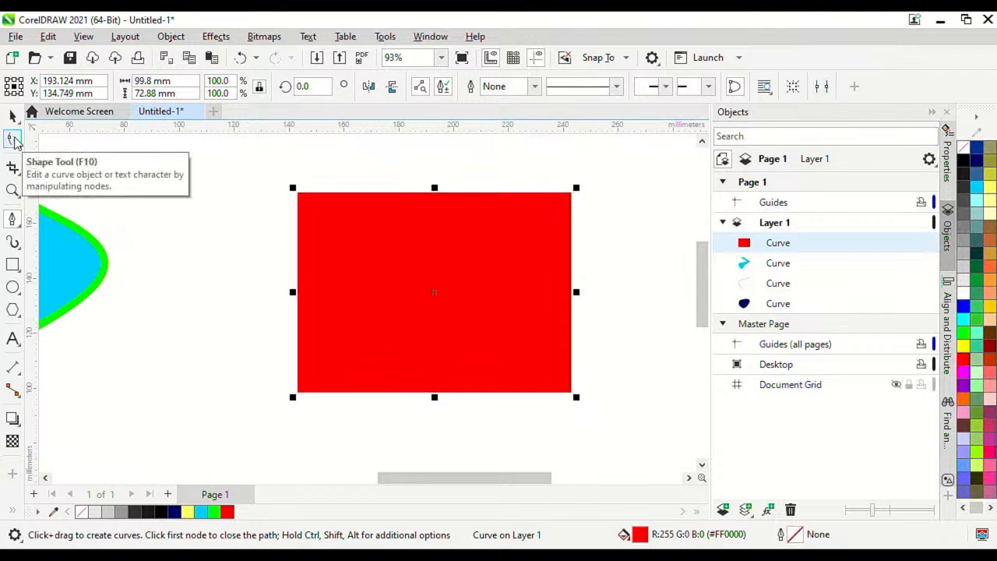
Step: Drag the top-left corner node down with the Shape tool to slant the top edge
click(13, 140)
scroll(289, 204, up, 1)
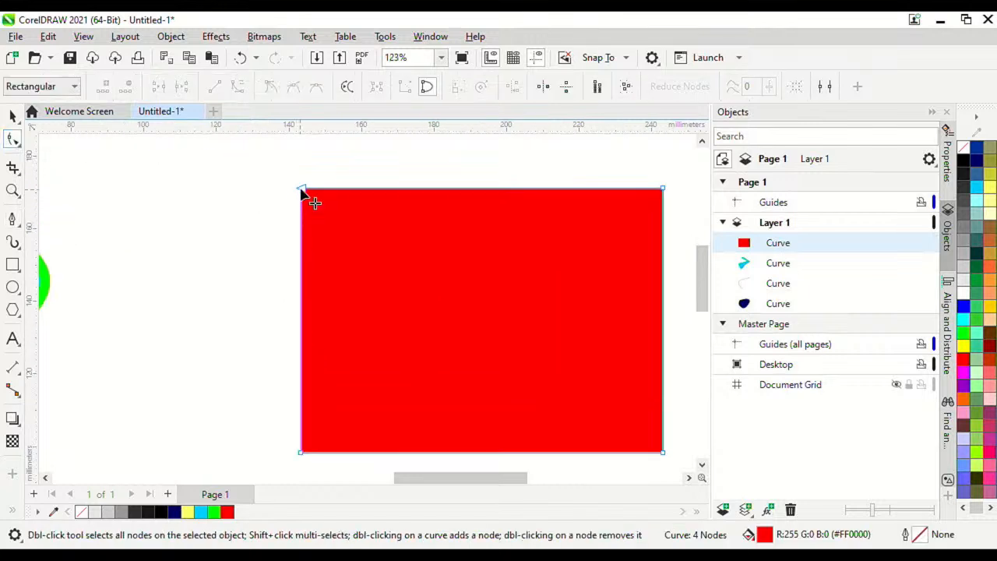
drag(305, 193, 304, 229)
scroll(312, 195, down, 3)
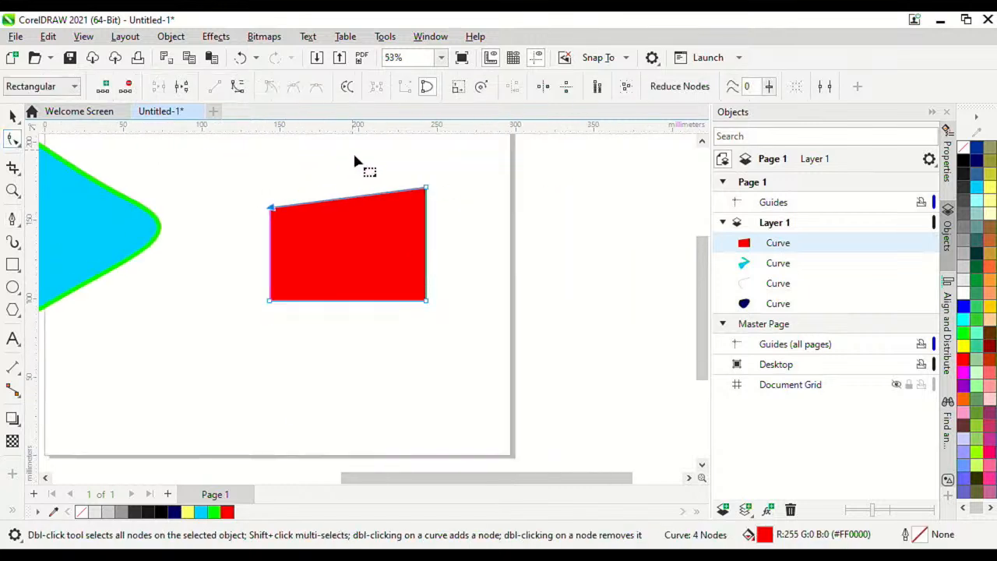
Step: Move the red shape's top-right, bottom-right and bottom-left nodes to new positions
drag(425, 189, 354, 188)
drag(427, 303, 328, 275)
drag(269, 299, 281, 257)
drag(354, 188, 476, 209)
Step: Raise the top-left corner, select the top and right nodes, and open Align and Distribute
drag(268, 203, 345, 213)
drag(279, 211, 517, 225)
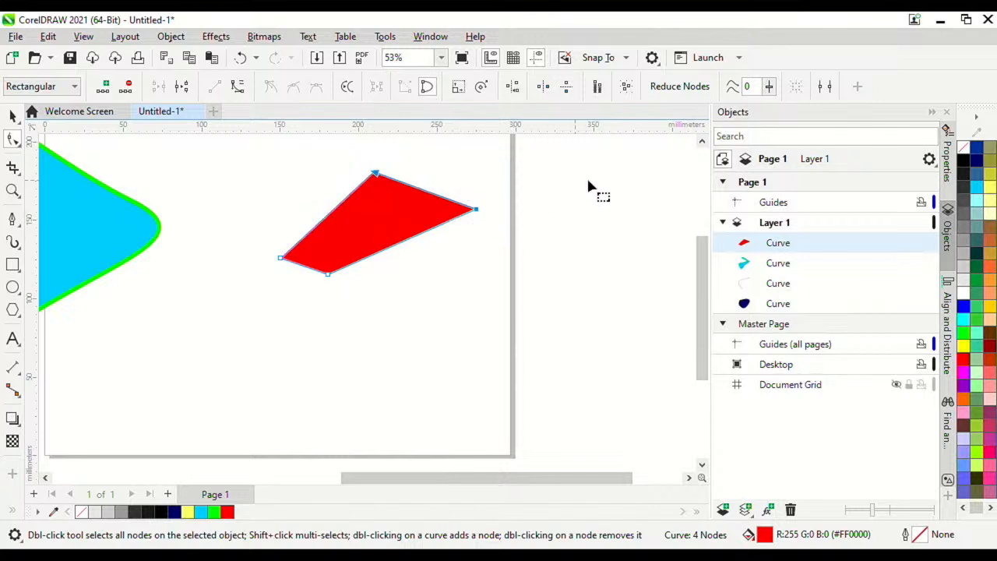
drag(341, 159, 514, 231)
click(948, 323)
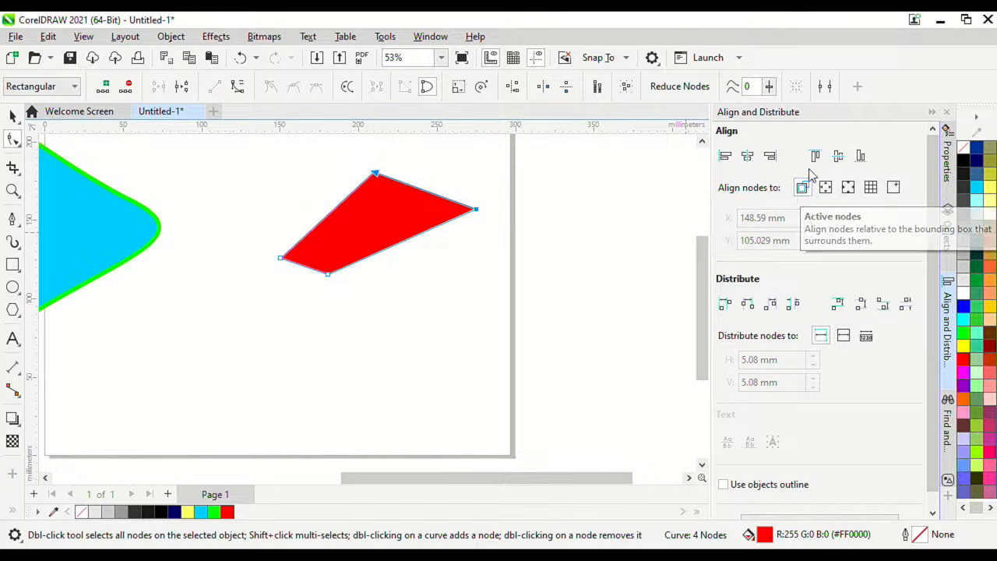
Step: Align the corner nodes with Align Top, Align Right and Align Left to square the sides
click(815, 156)
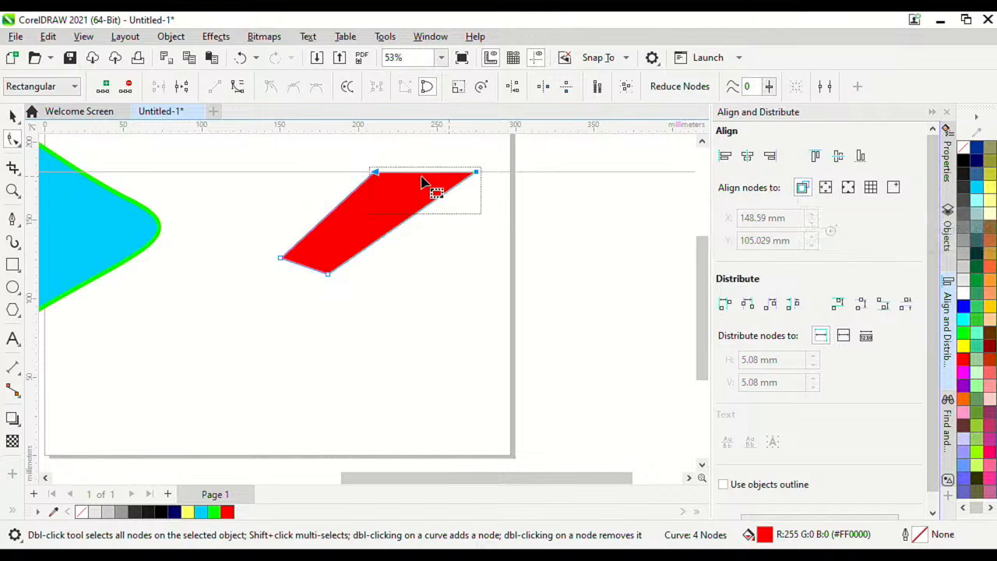
drag(328, 274, 456, 262)
drag(500, 303, 437, 156)
click(770, 156)
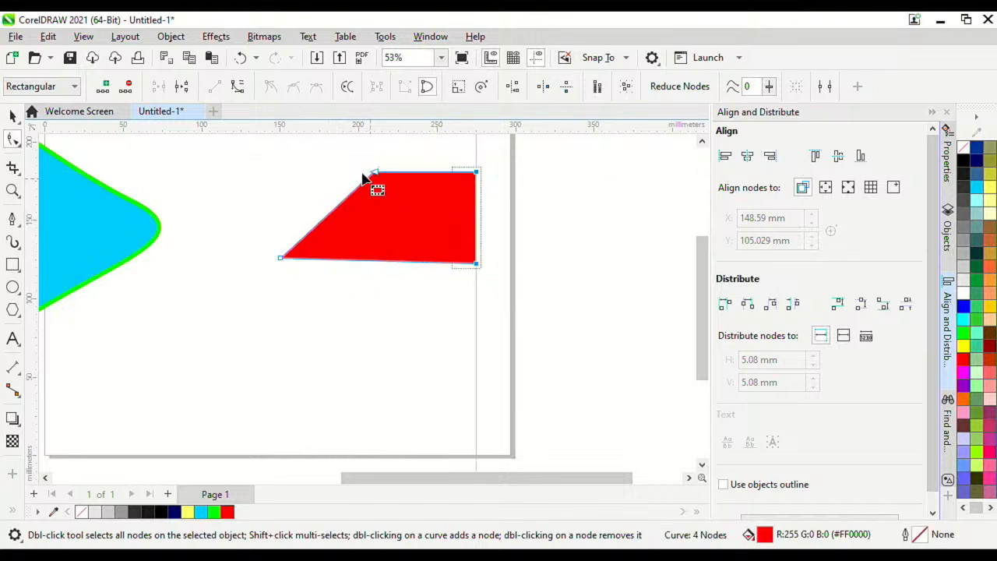
drag(291, 159, 410, 302)
drag(233, 151, 406, 292)
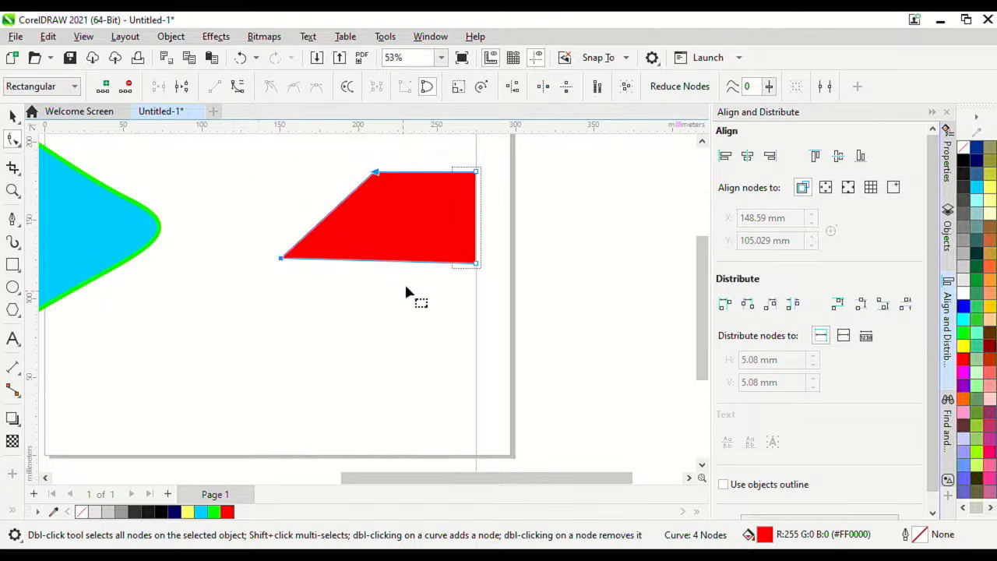
click(724, 157)
Step: Level the bottom nodes with Align Bottom, giving a 124.623 × 58.579 mm rectangle
drag(500, 323, 288, 203)
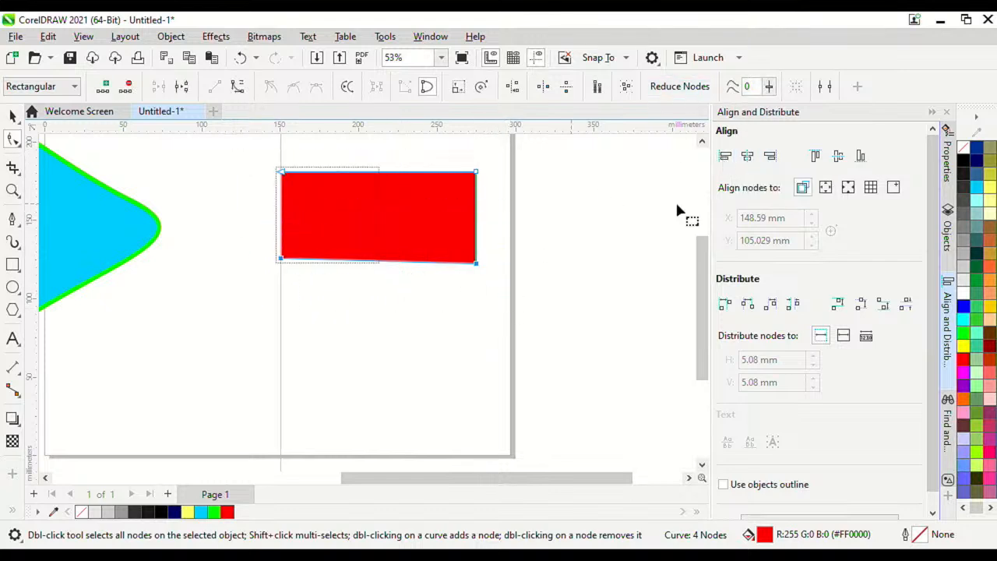
click(861, 156)
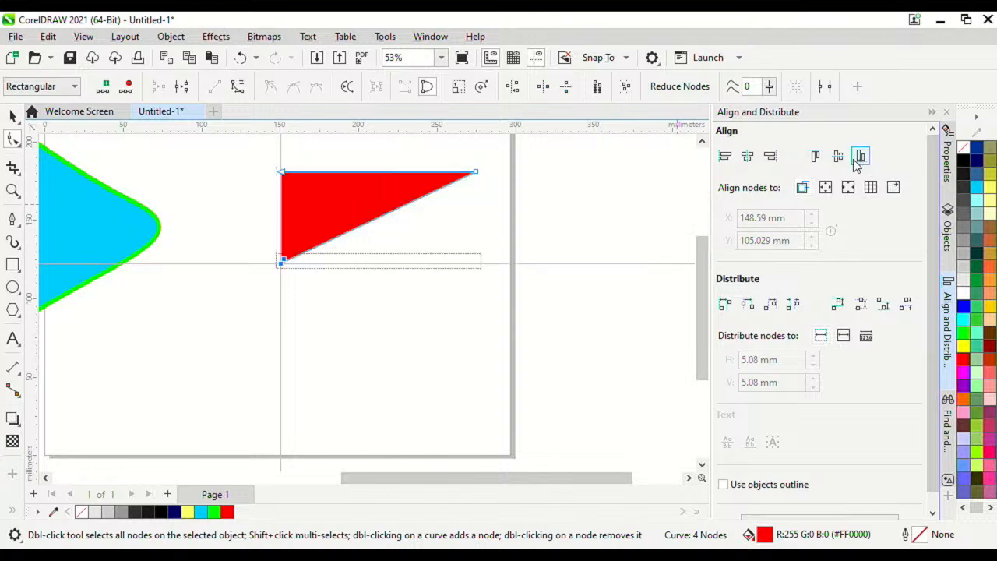
key(ctrl+z)
click(860, 157)
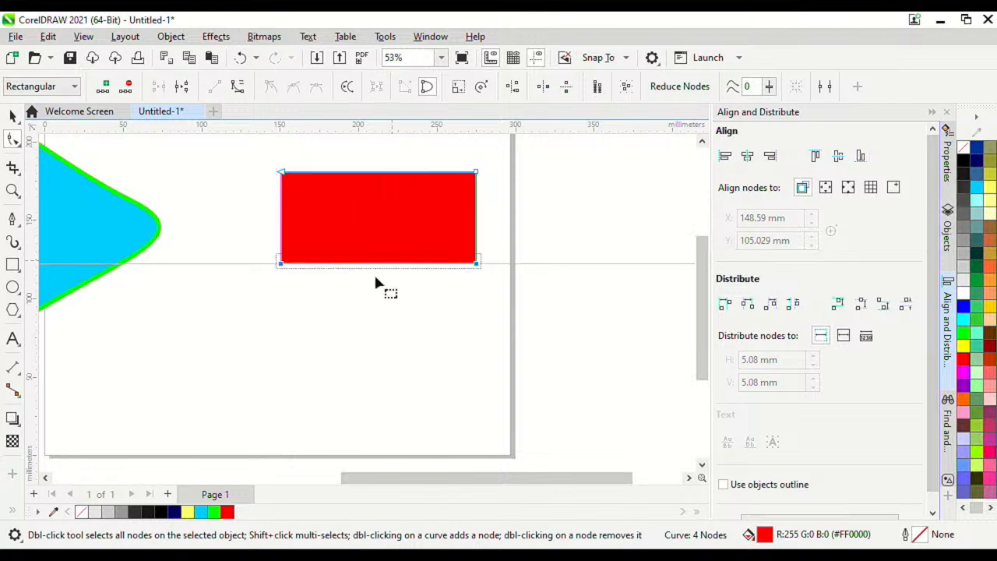
scroll(394, 183, up, 3)
scroll(348, 198, down, 3)
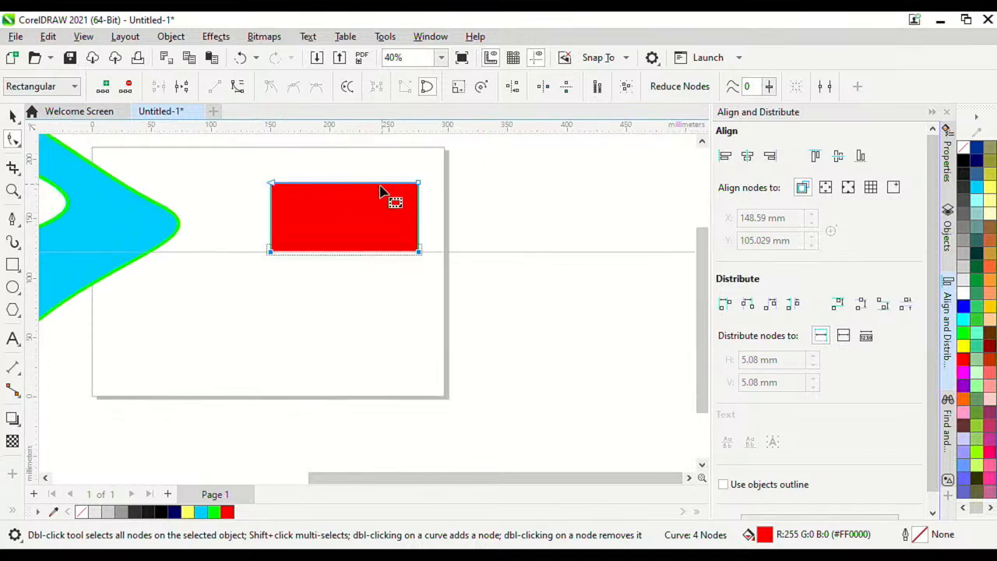
scroll(383, 194, up, 2)
click(12, 117)
scroll(204, 220, up, 2)
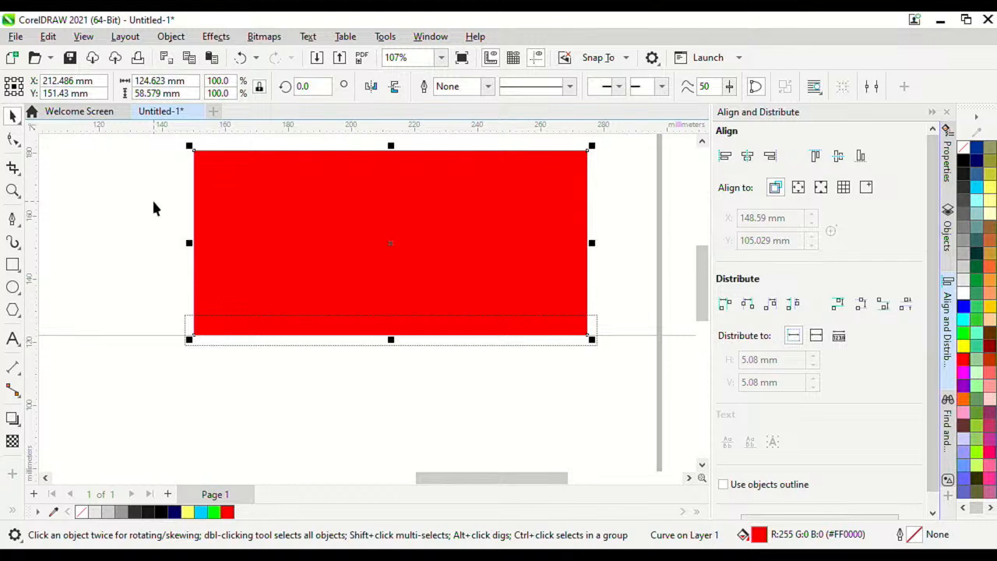
scroll(271, 218, down, 2)
scroll(334, 184, up, 1)
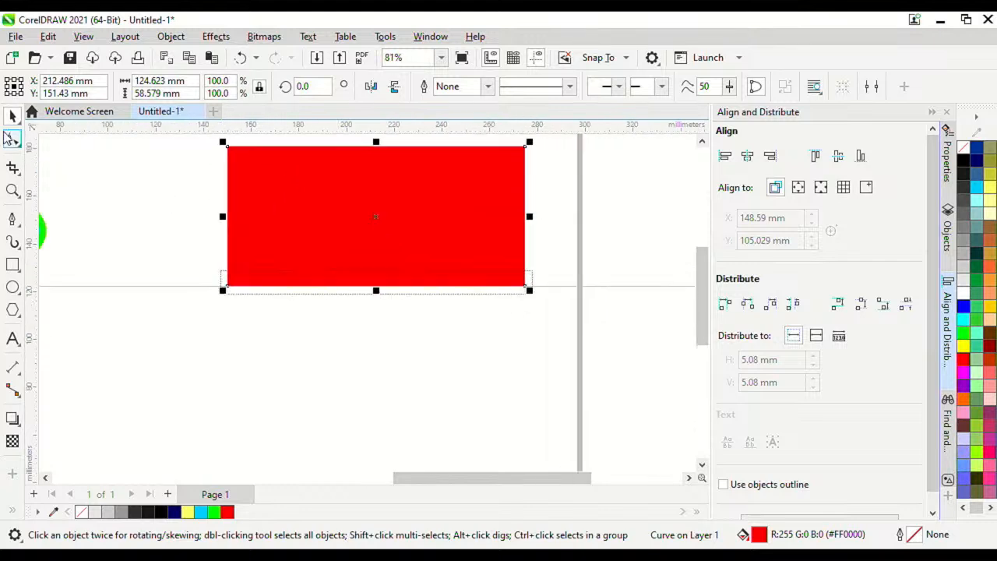
Step: Delete the red rectangle and pick the Bézier tool from the curve flyout
key(Delete)
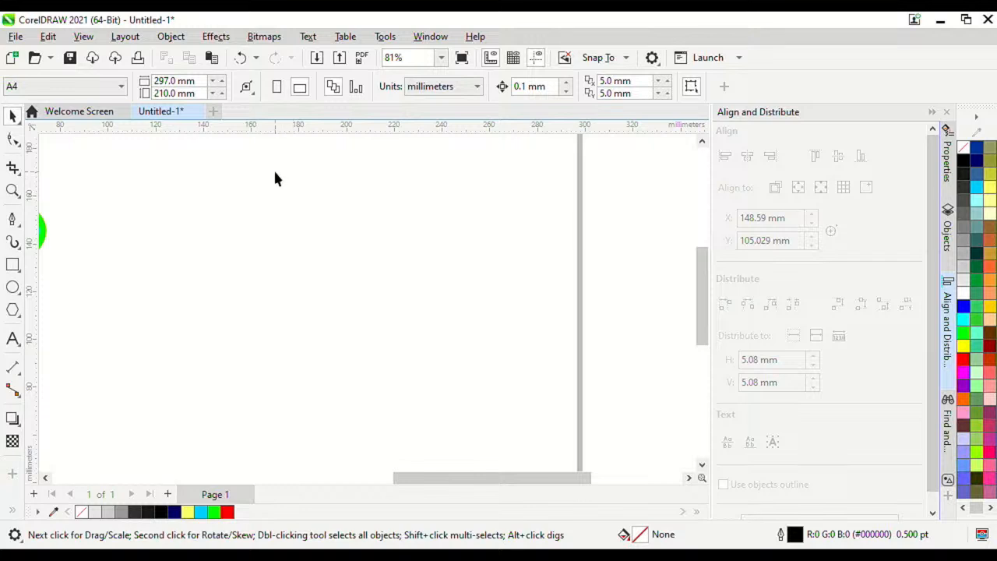
scroll(274, 180, down, 2)
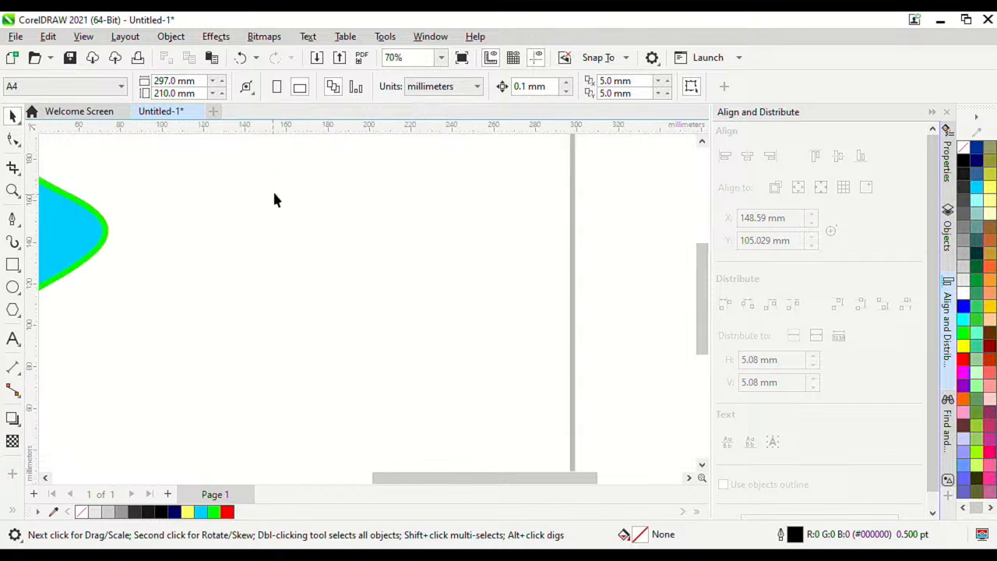
right_click(12, 219)
click(17, 224)
click(20, 229)
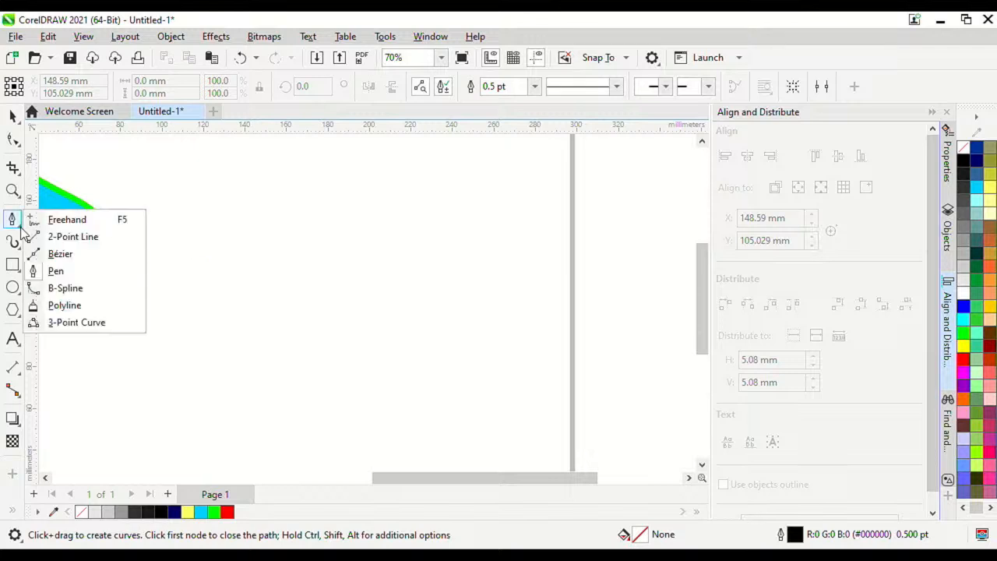
click(71, 273)
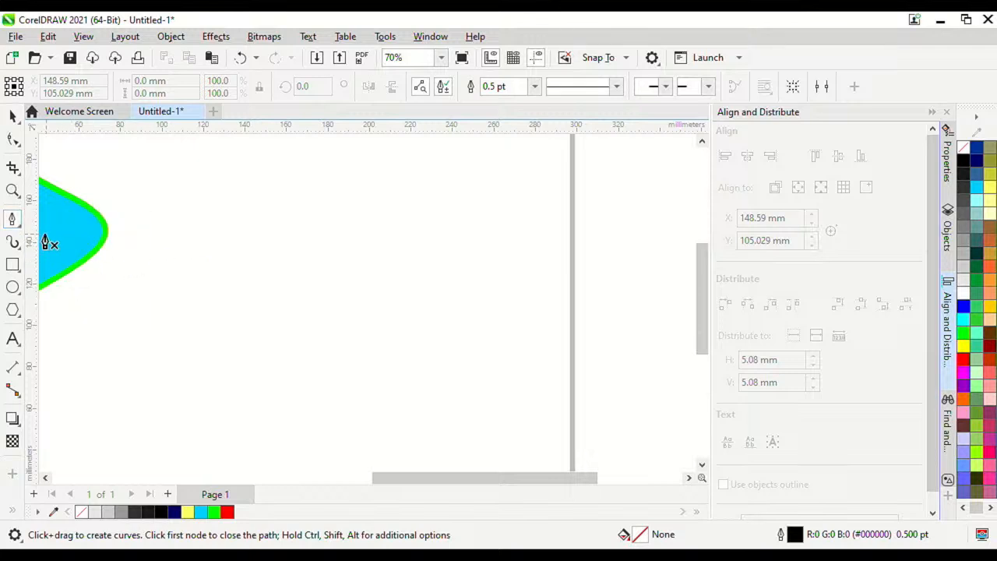
click(18, 226)
click(55, 254)
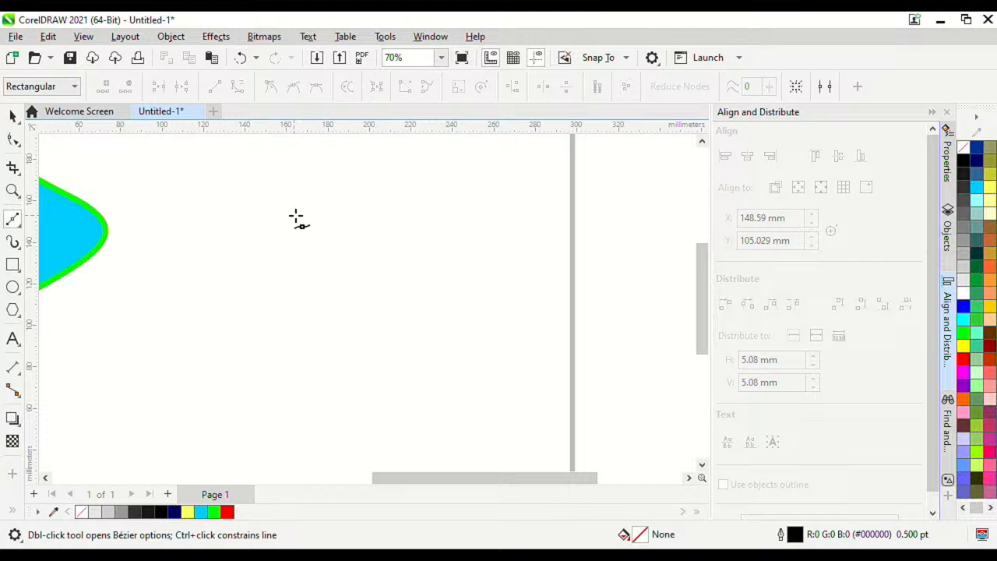
Step: Draw a closed seven-node chevron outline beside the cyan shape
click(348, 169)
click(312, 204)
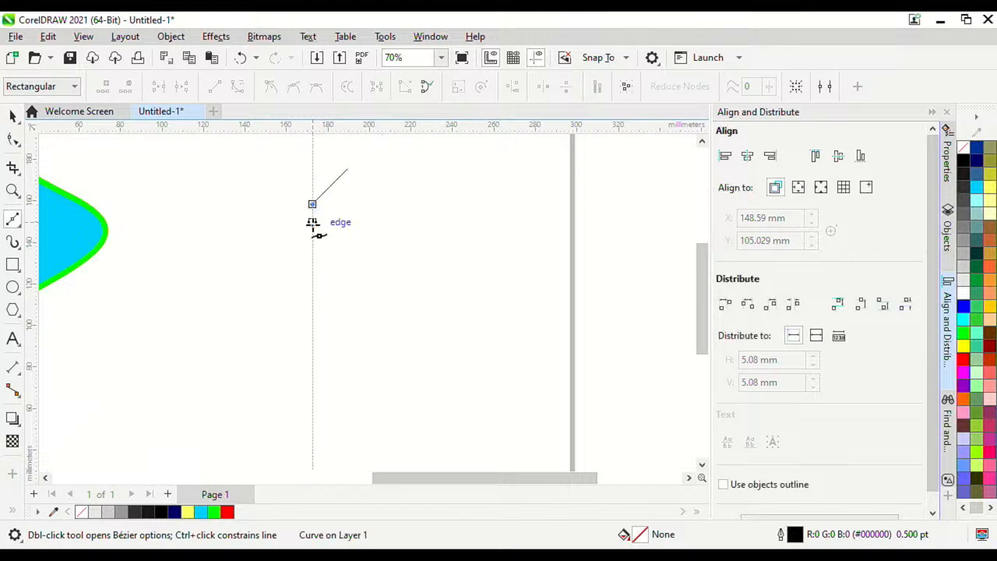
click(312, 226)
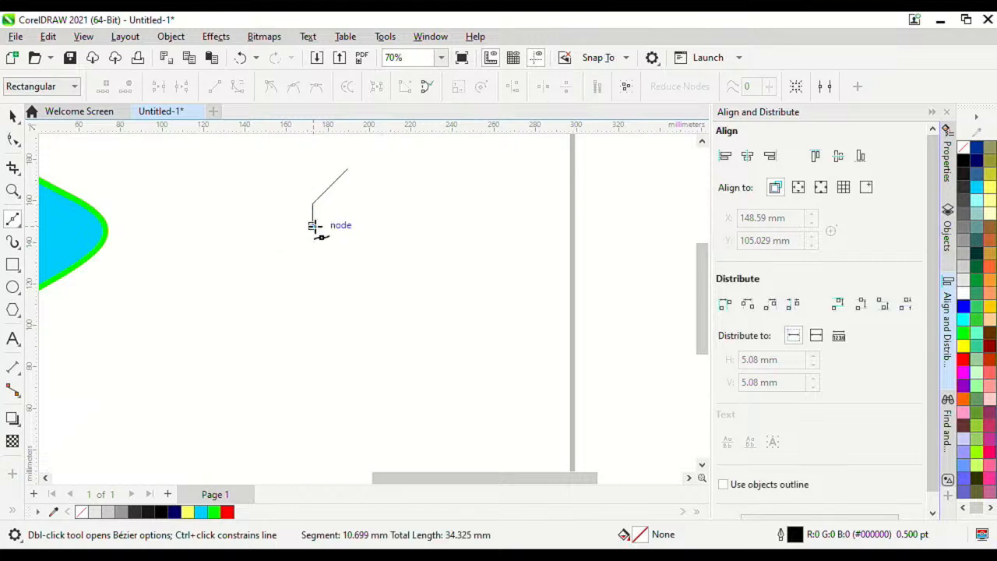
click(345, 257)
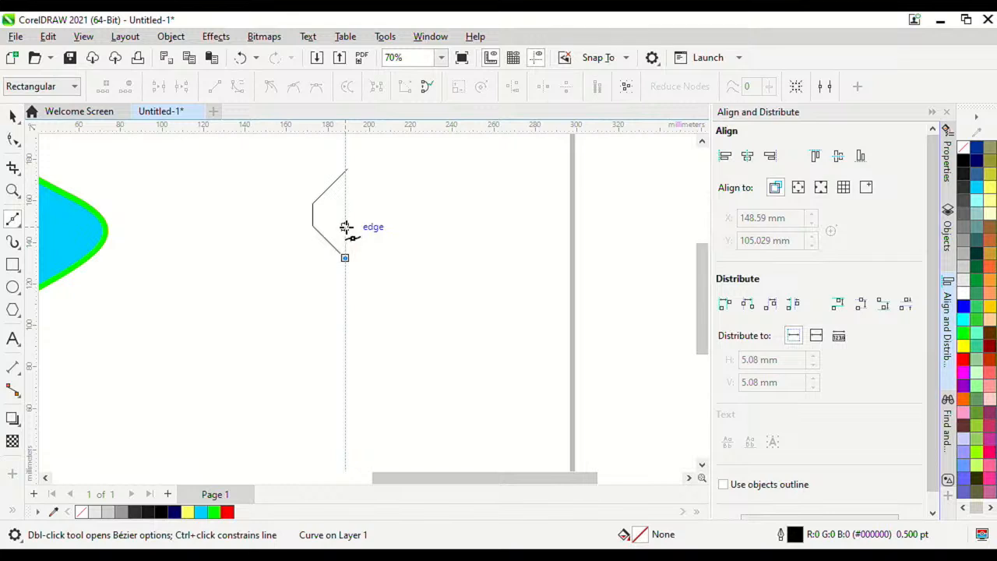
click(345, 226)
click(329, 211)
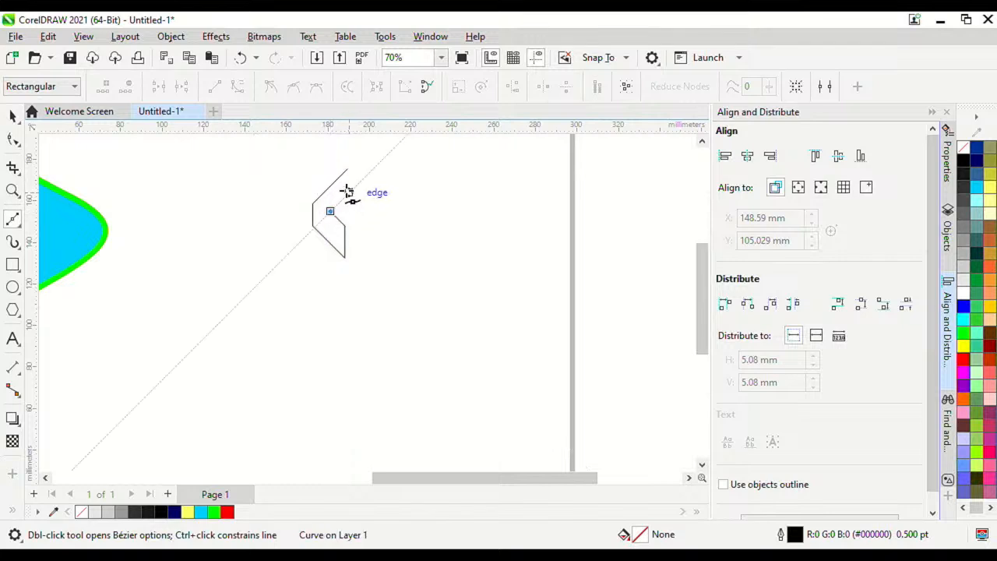
click(344, 191)
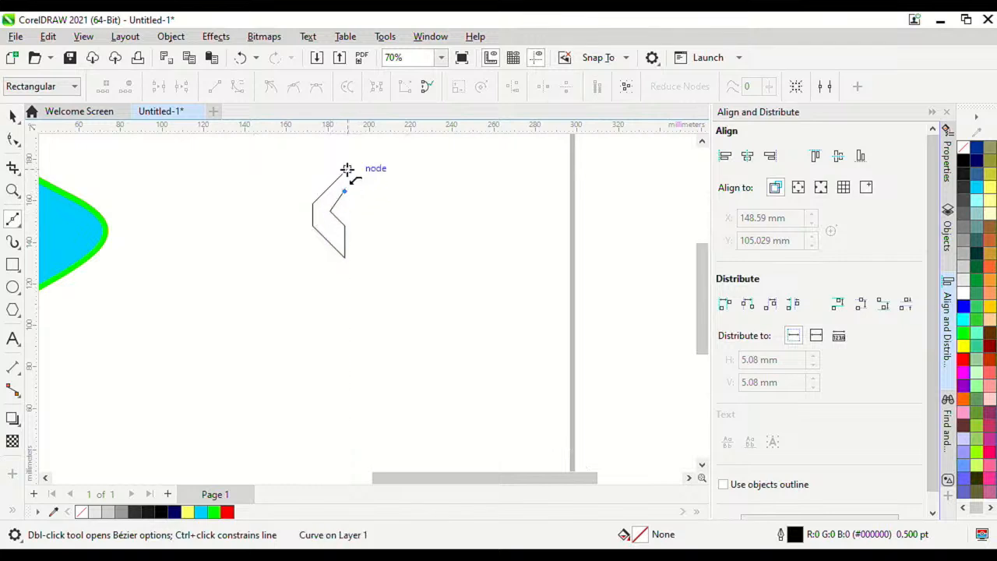
click(347, 169)
scroll(335, 178, up, 3)
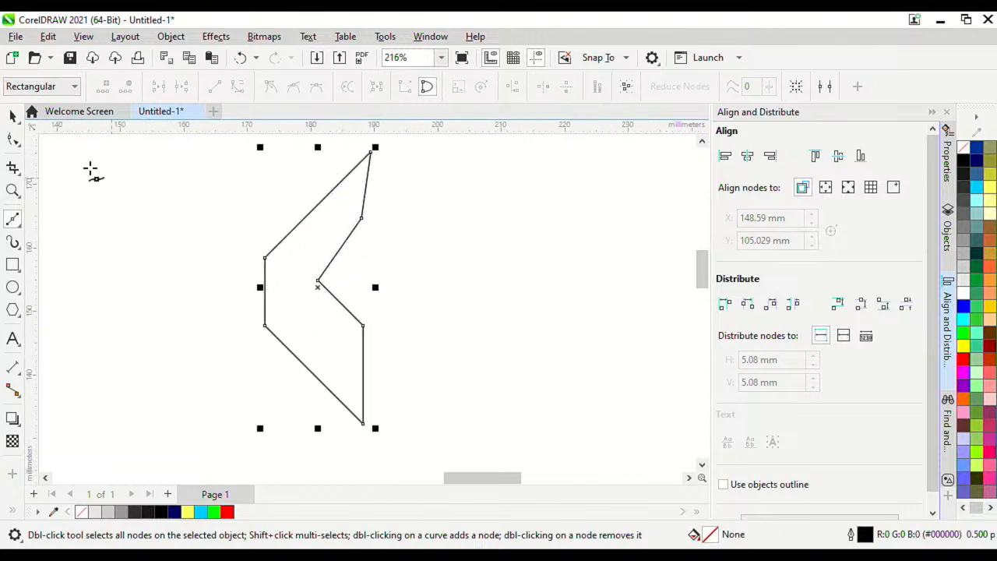
Step: Fill the chevron bright green (#00FF00), replacing an initial navy fill
click(12, 117)
scroll(414, 238, down, 1)
scroll(465, 226, up, 2)
scroll(361, 250, down, 2)
scroll(356, 218, up, 1)
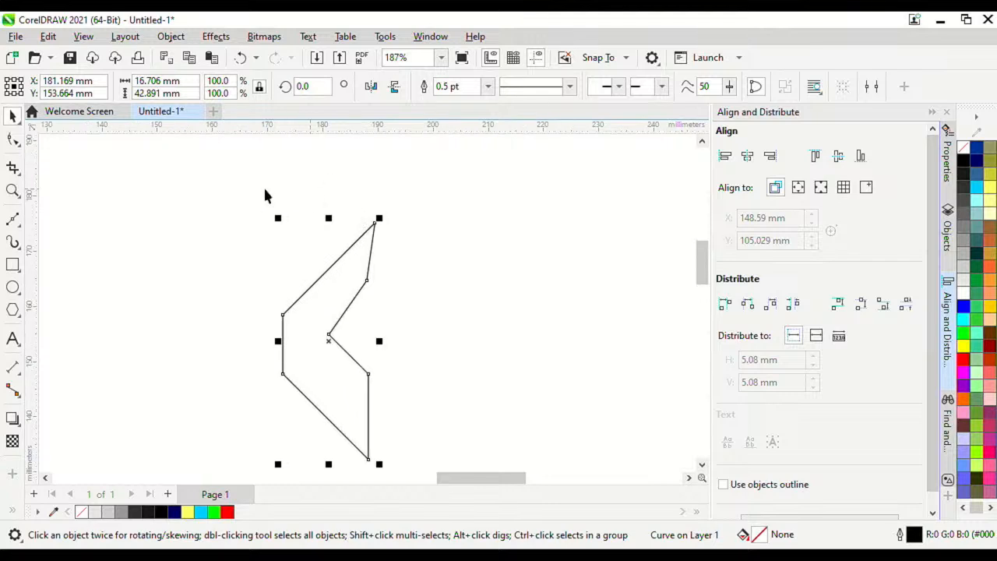
click(977, 161)
scroll(428, 261, down, 2)
scroll(436, 260, up, 3)
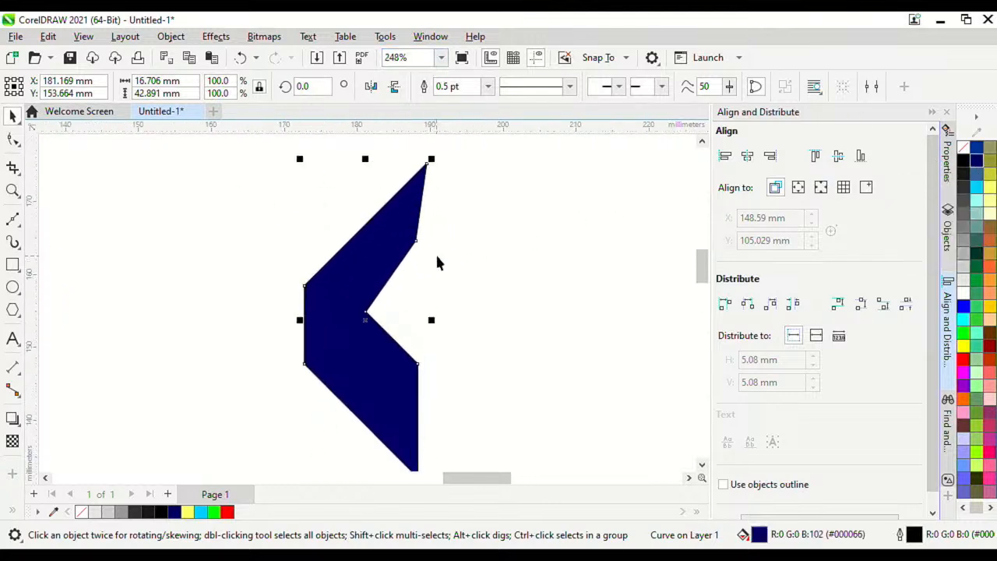
scroll(436, 260, down, 2)
click(978, 336)
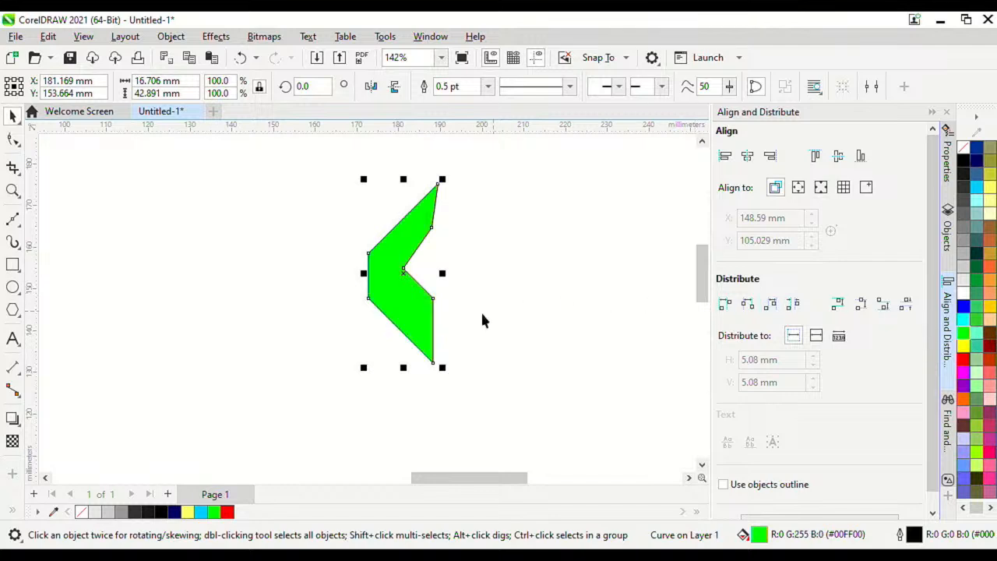
scroll(481, 315, up, 3)
click(13, 138)
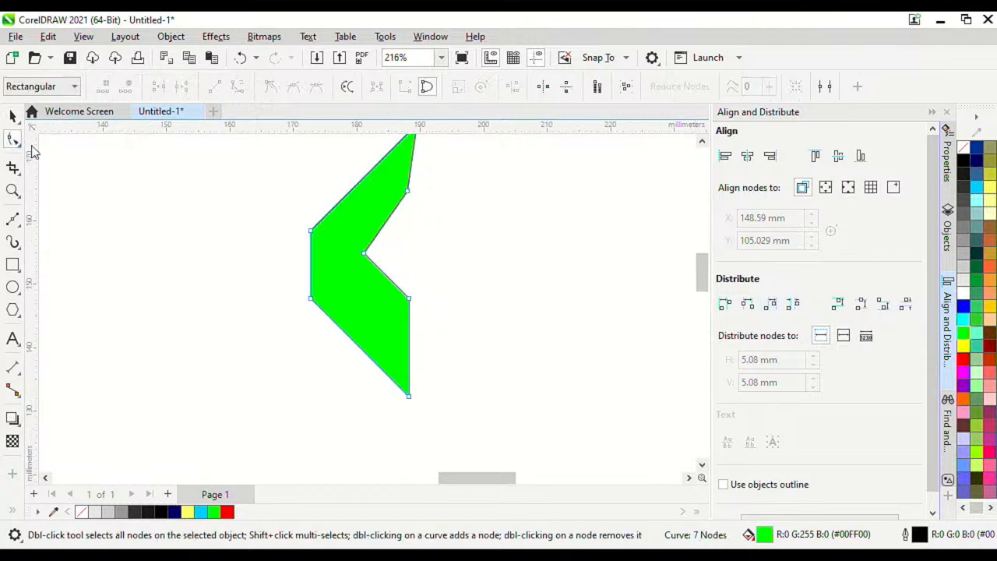
scroll(303, 177, down, 2)
scroll(332, 168, up, 1)
Step: Align the chevron's four right-side nodes vertically, then try vertical node distribution and undo it
drag(385, 402, 398, 421)
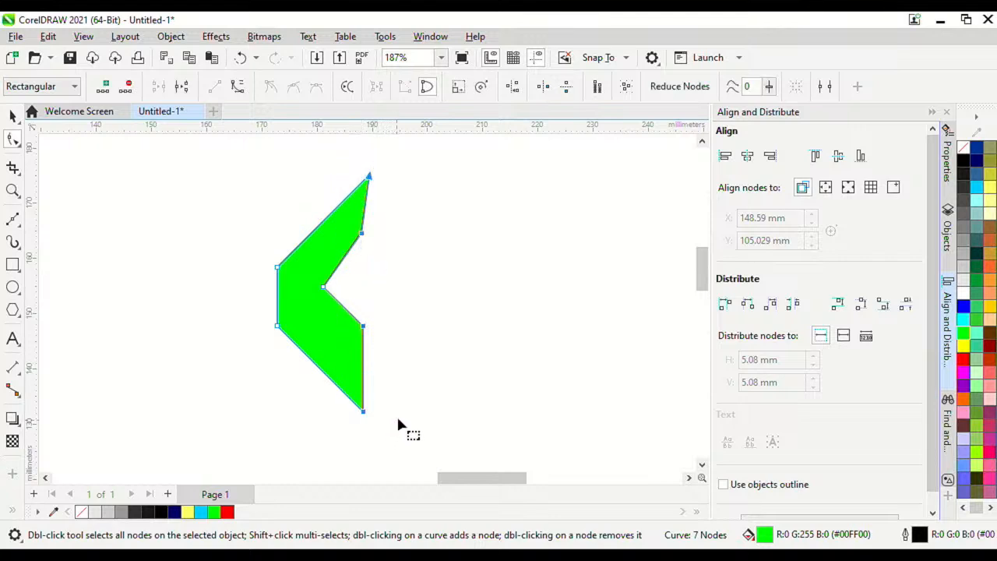
click(769, 157)
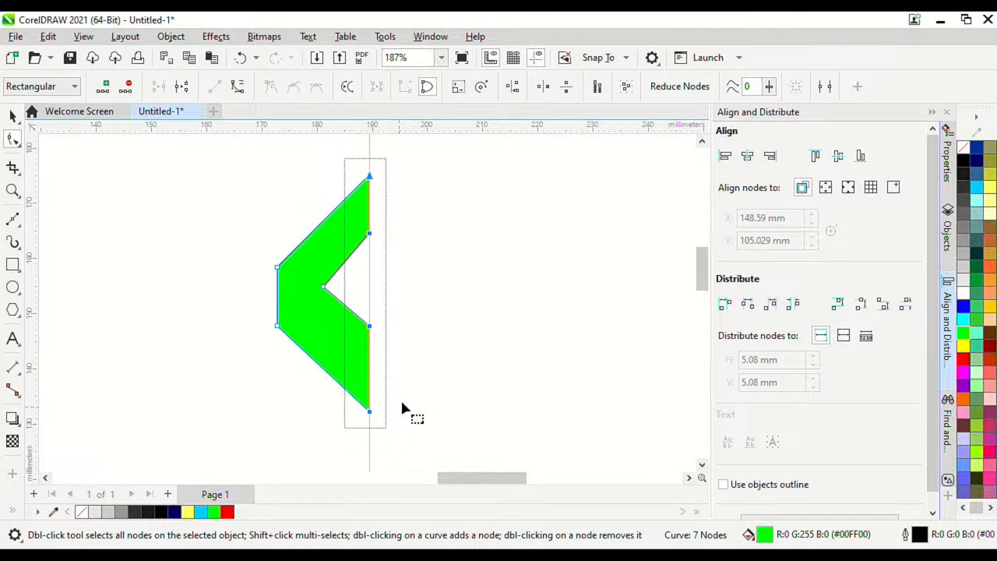
drag(418, 433, 312, 146)
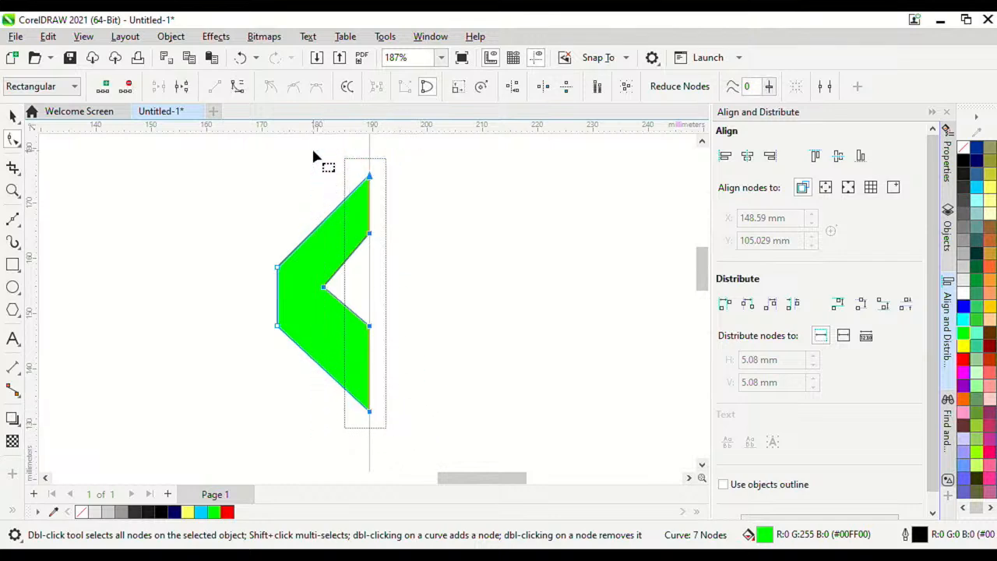
click(906, 305)
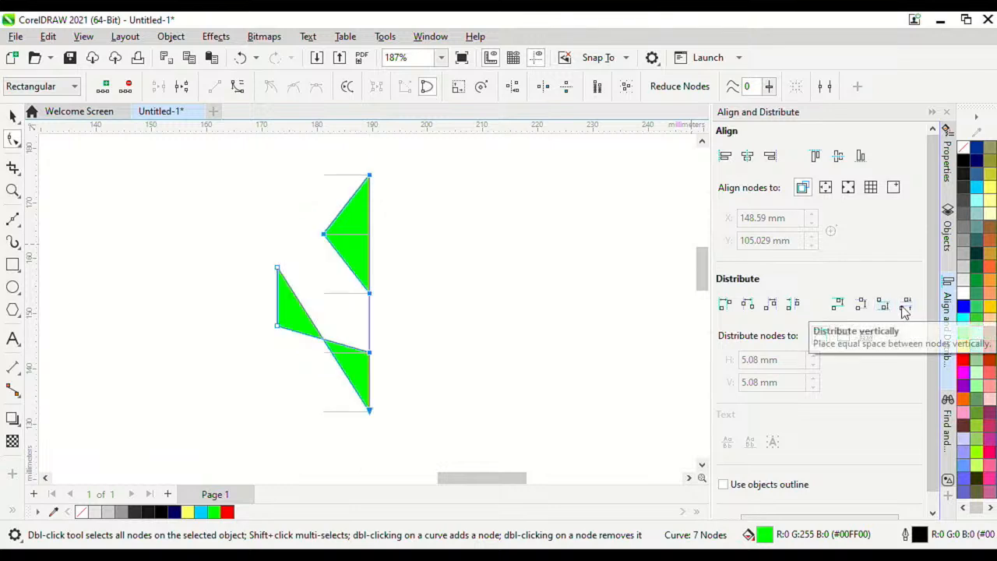
key(ctrl+z)
click(905, 307)
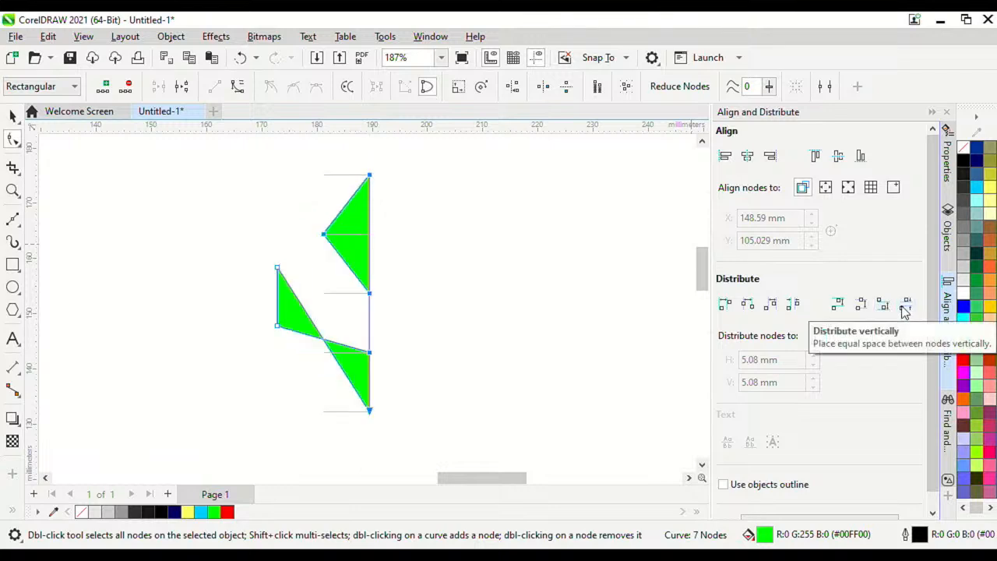
key(ctrl+z)
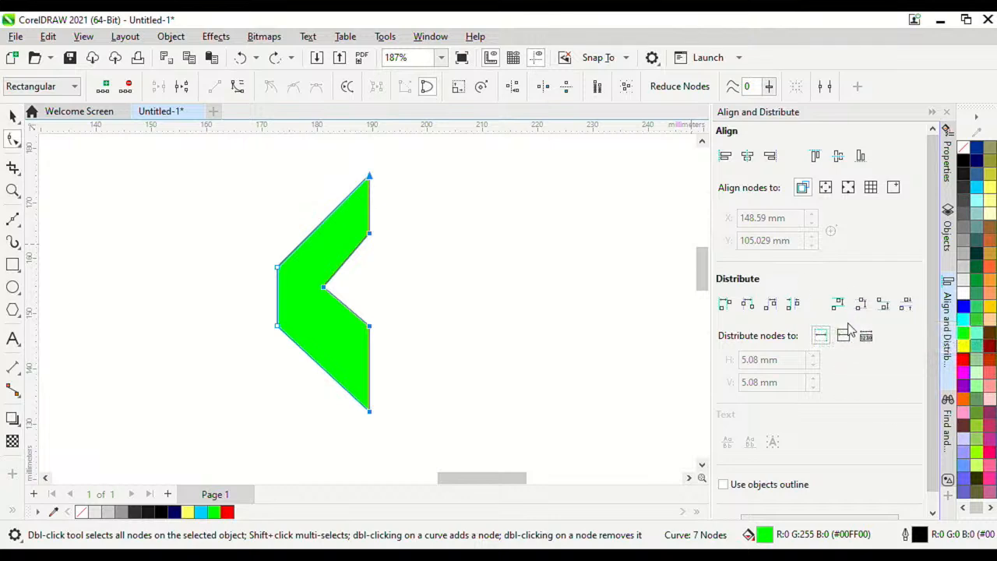
click(904, 304)
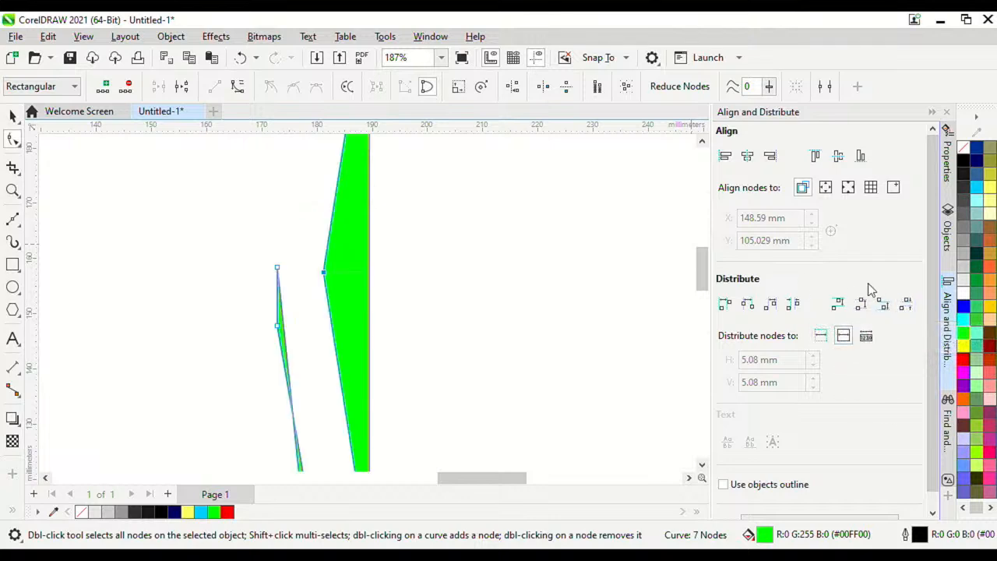
key(ctrl+z)
Step: Try several distribute options on the inner nodes, undoing each to keep the clean chevron
scroll(382, 249, up, 1)
scroll(382, 249, down, 1)
scroll(383, 246, up, 1)
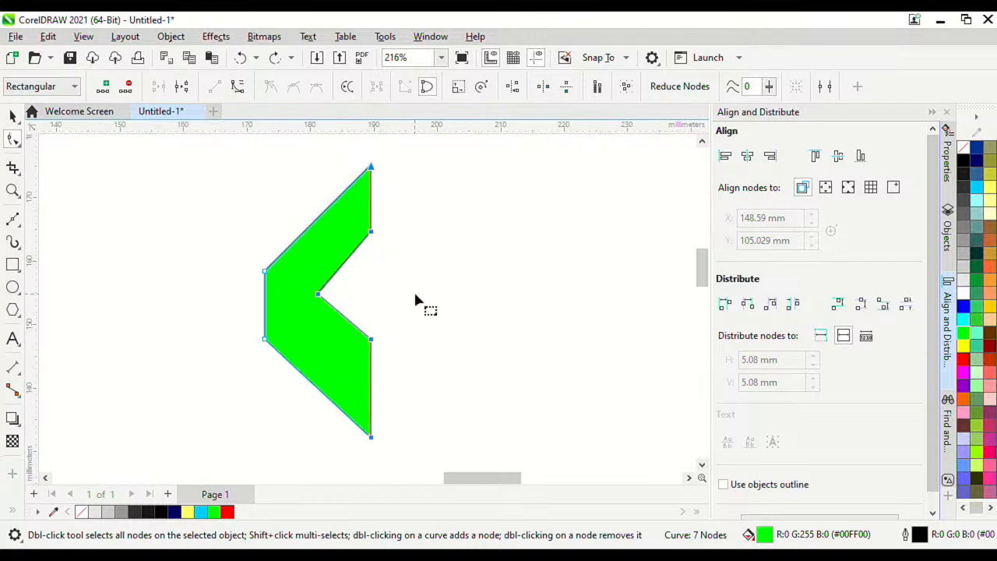
drag(421, 340, 313, 234)
click(906, 306)
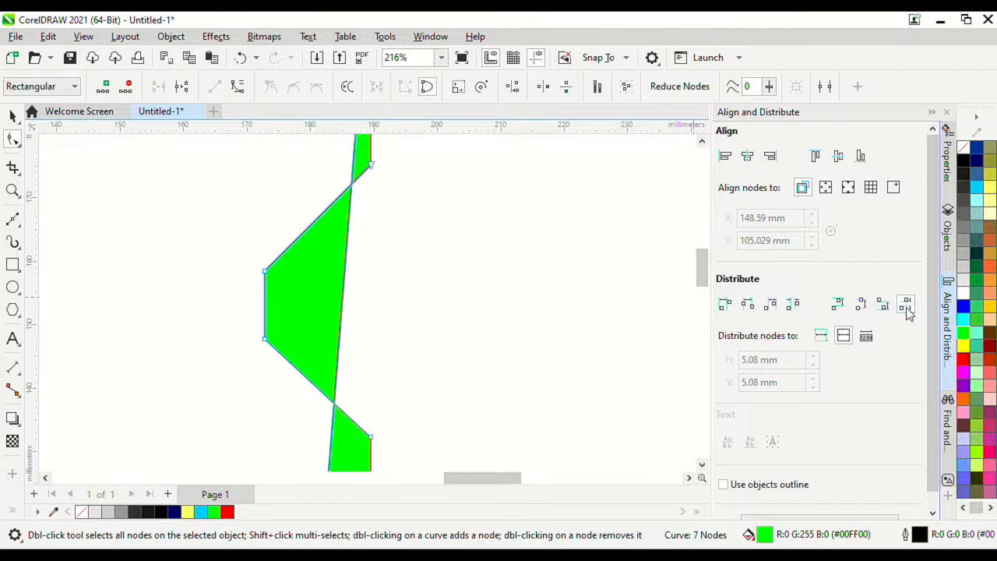
key(ctrl+z)
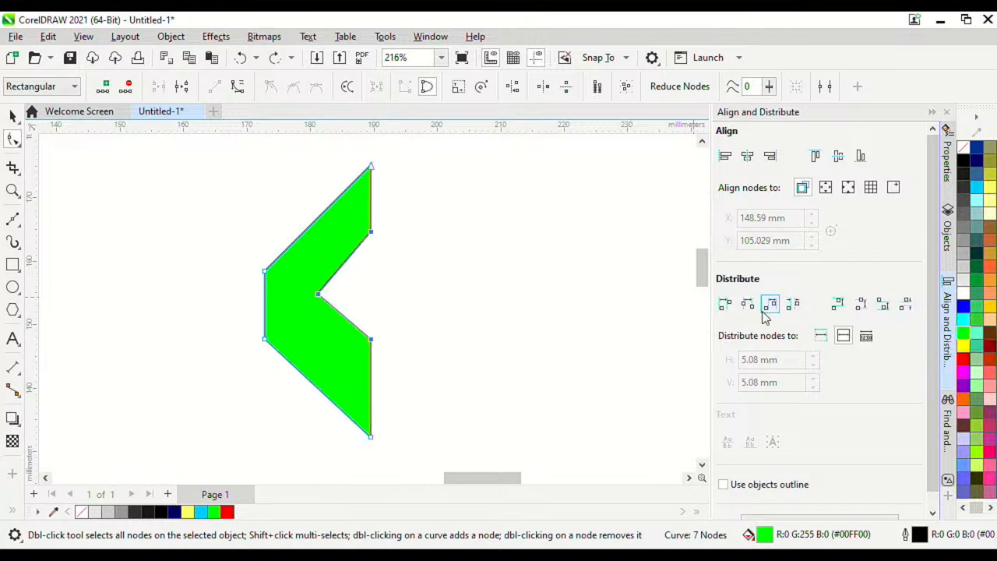
click(793, 306)
key(ctrl+z)
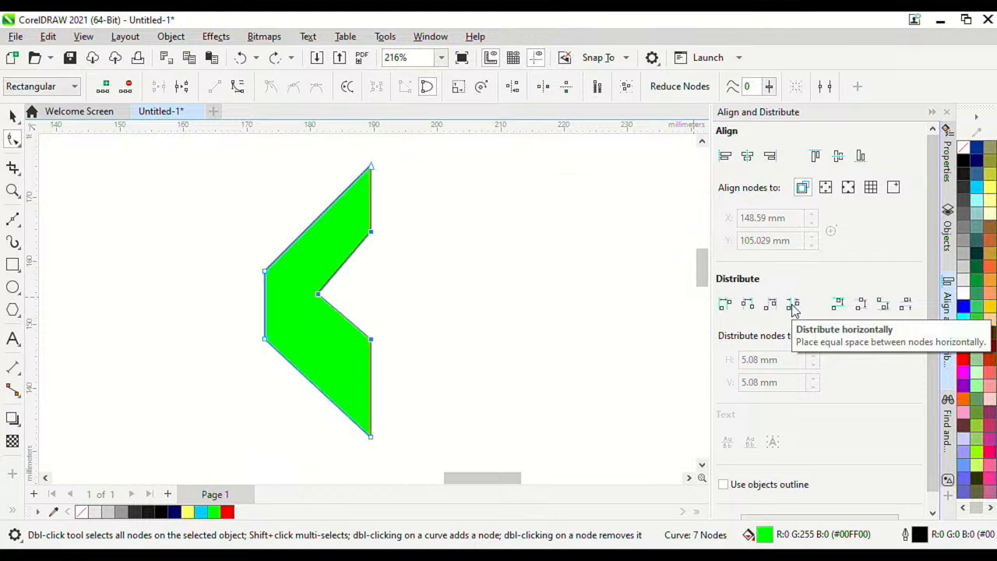
click(841, 305)
key(ctrl+z)
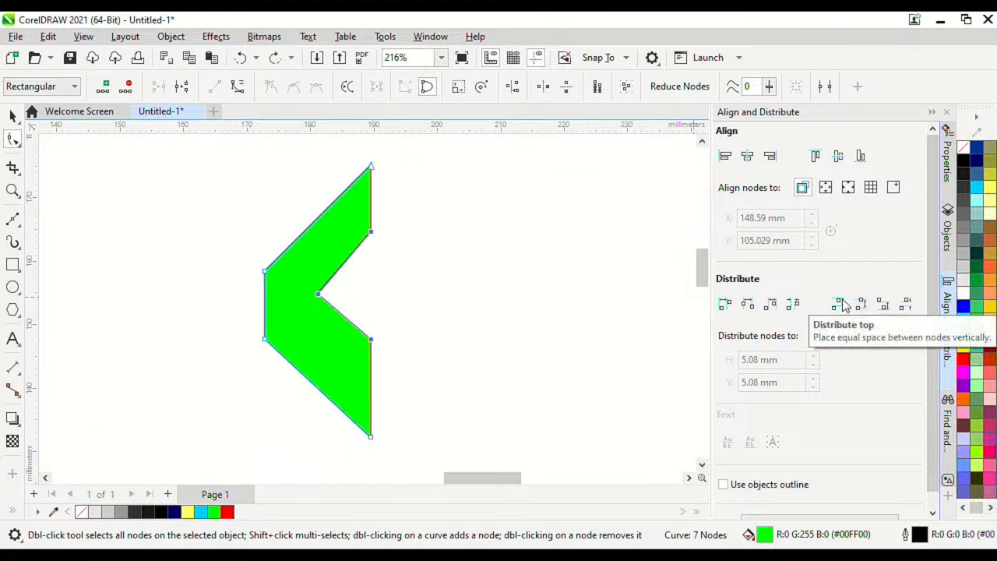
click(883, 306)
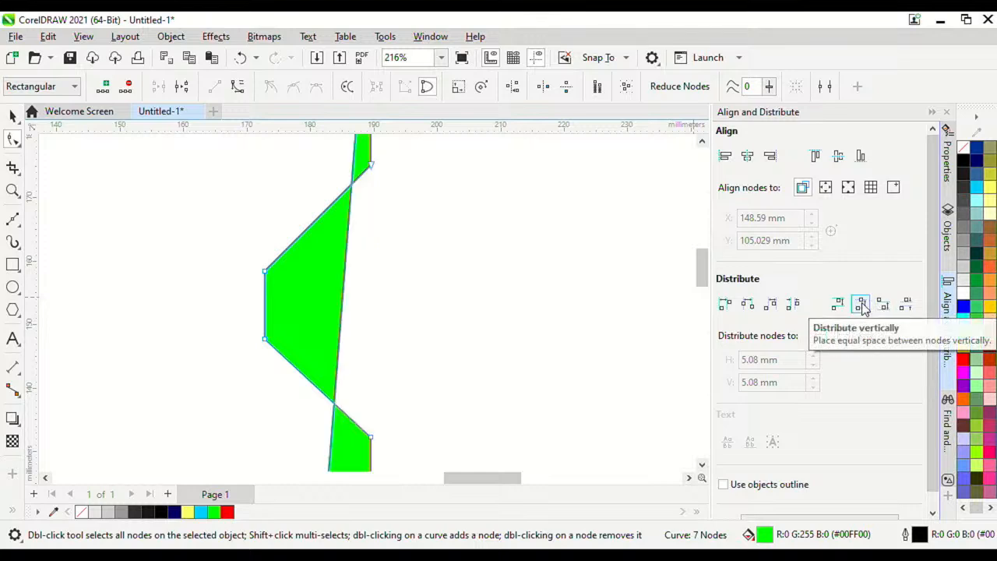
key(ctrl+z)
key(ctrl+z)
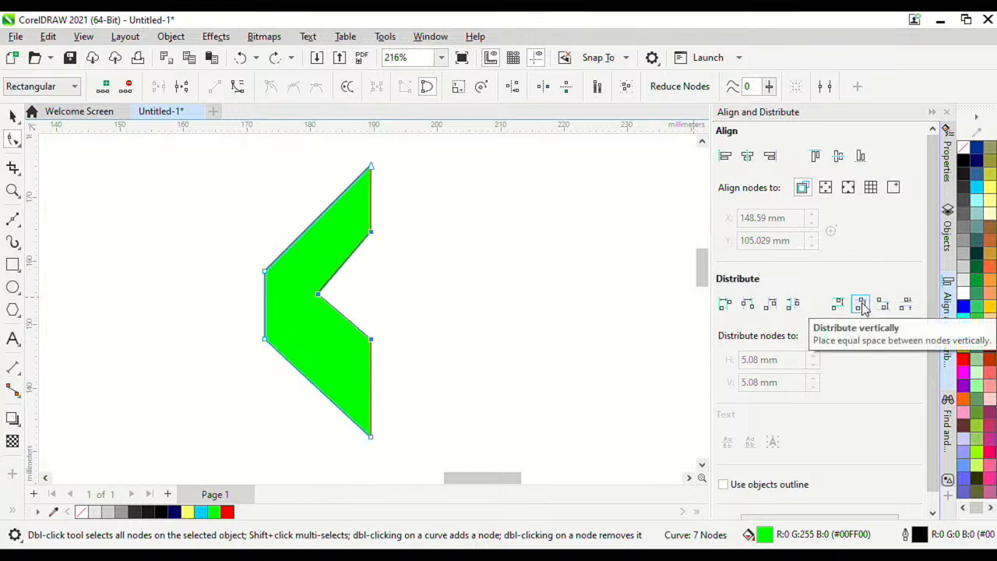
click(433, 239)
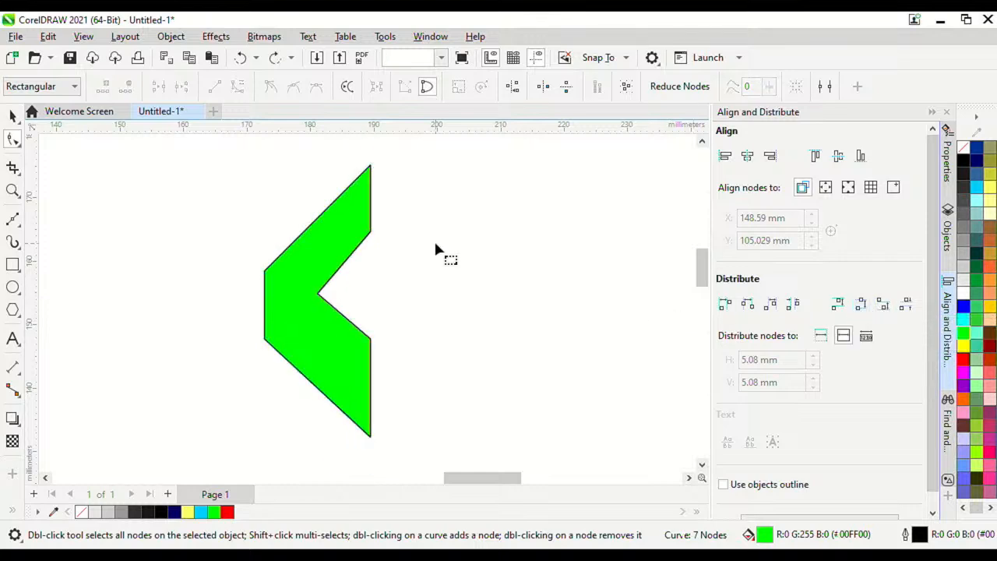
click(315, 291)
Step: Nudge the lower inner nodes and notch top node down, and the inner left node up
drag(321, 275, 371, 334)
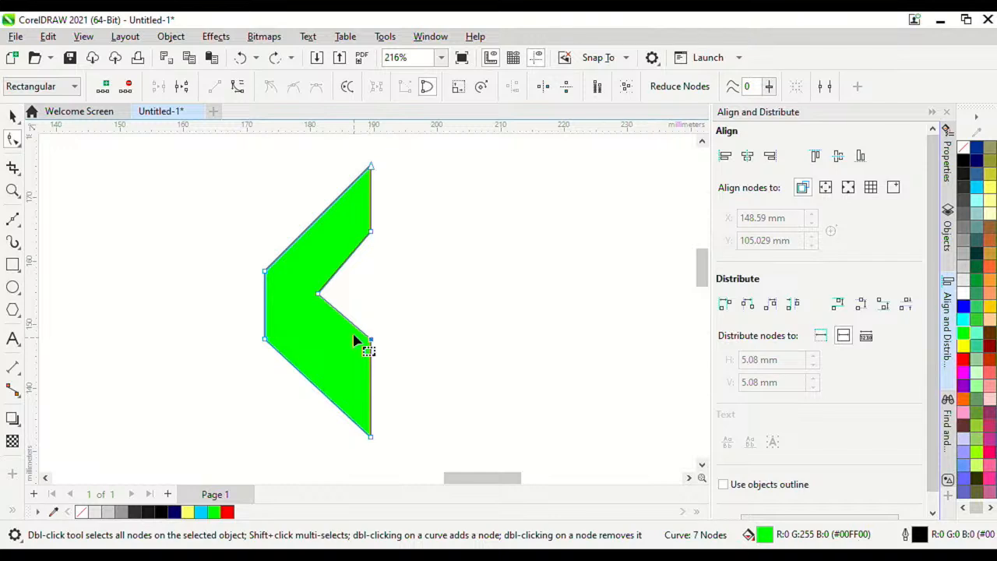
drag(303, 282, 416, 383)
drag(371, 340, 371, 355)
drag(371, 235, 372, 243)
drag(318, 310, 319, 302)
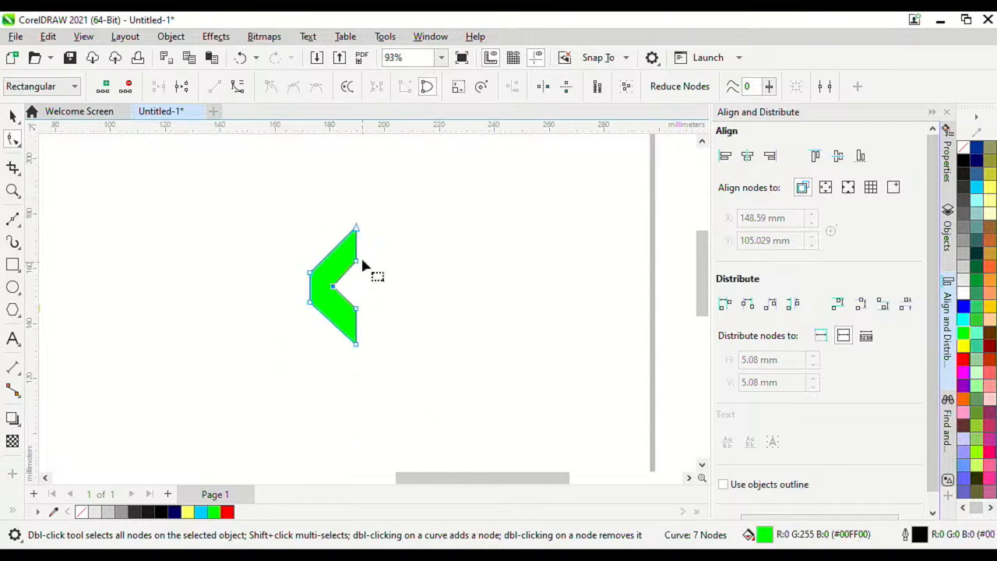
Step: Check the top, left, lower-left, bottom and right-side nodes in turn, then deselect the chevron
click(385, 189)
click(278, 287)
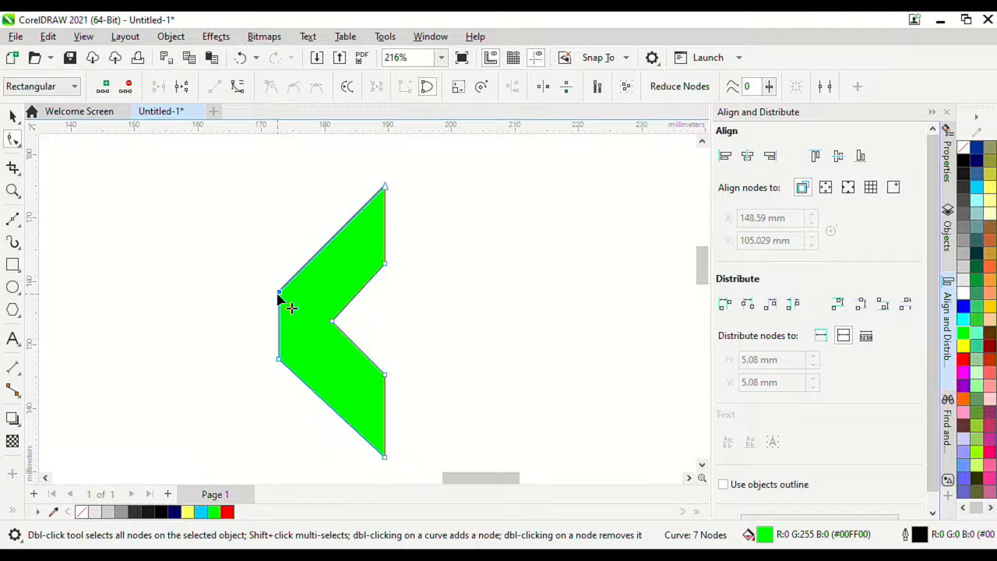
click(281, 361)
click(384, 458)
scroll(296, 288, down, 3)
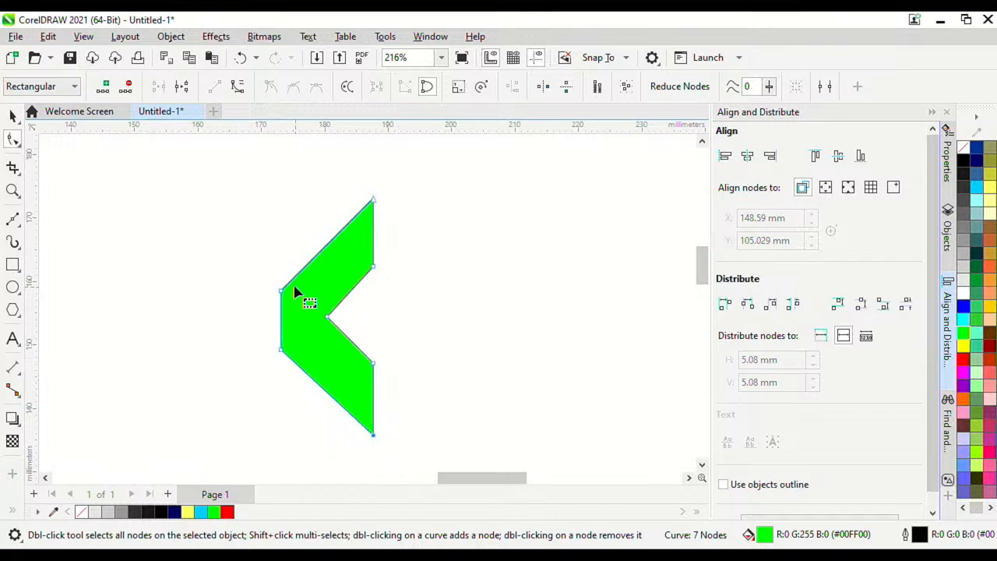
scroll(311, 265, up, 2)
click(383, 292)
scroll(382, 289, down, 1)
click(385, 233)
scroll(379, 241, down, 3)
scroll(350, 257, up, 3)
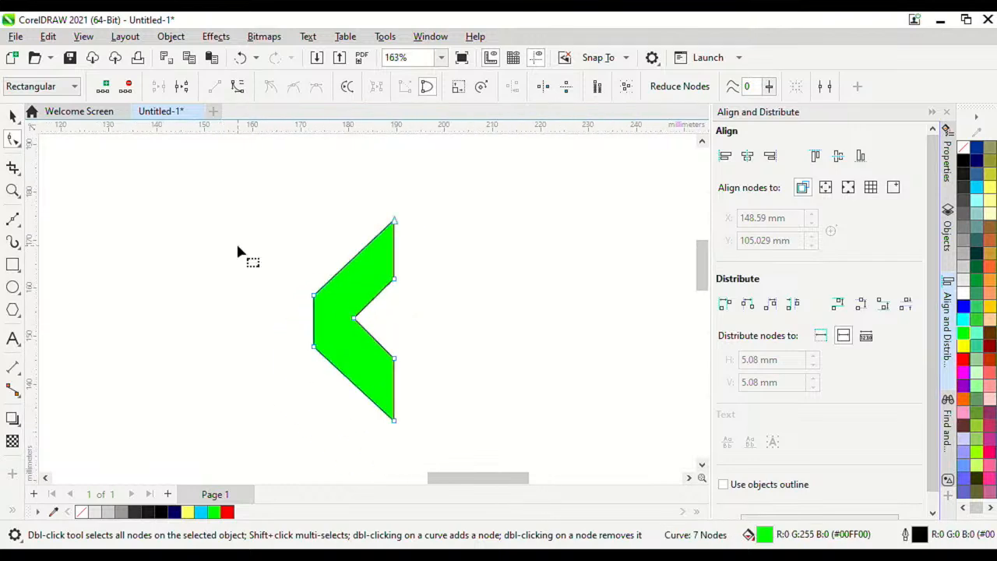
click(142, 227)
Step: Remove the outline from the green chevron
click(13, 119)
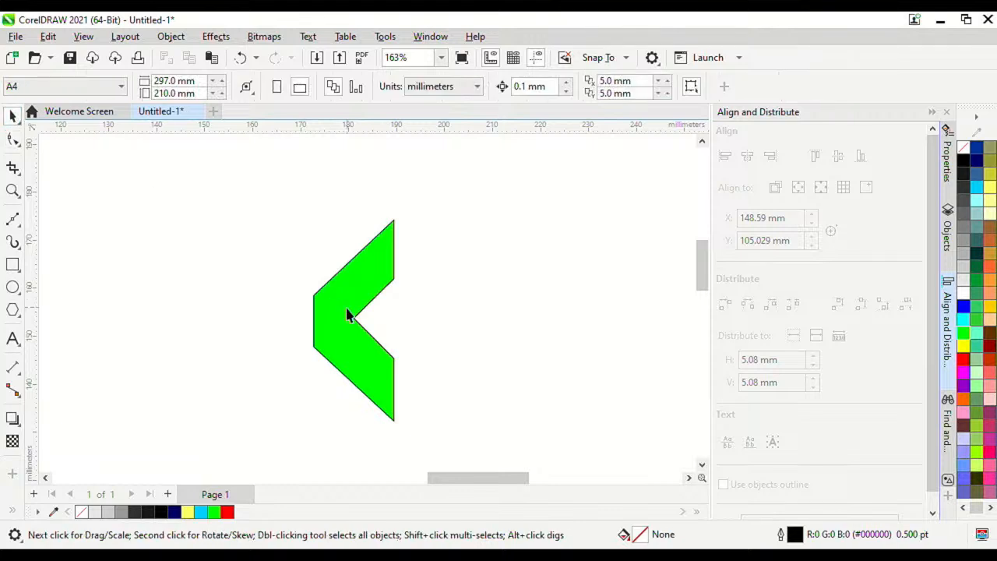
click(347, 312)
right_click(964, 152)
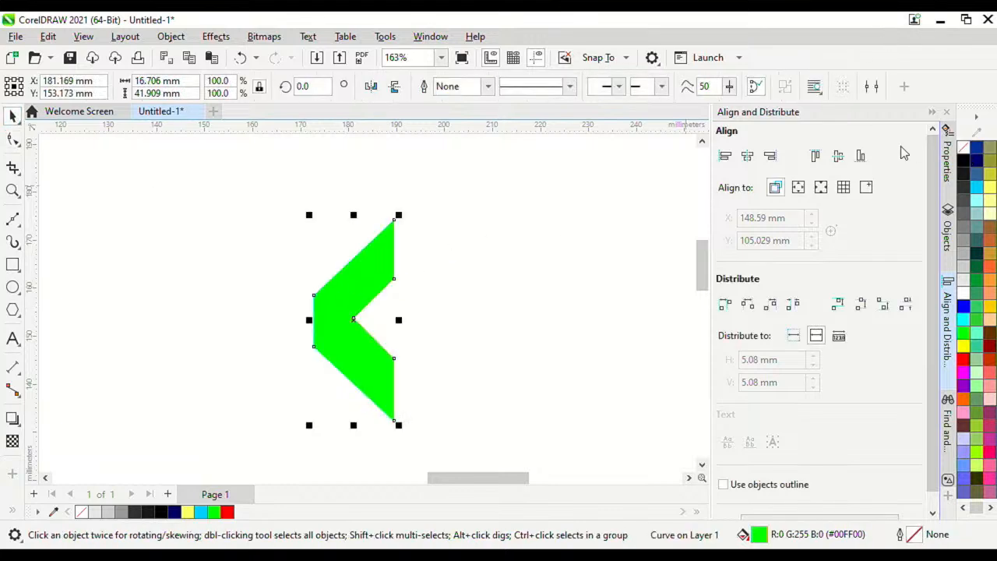
scroll(412, 223, down, 2)
click(479, 281)
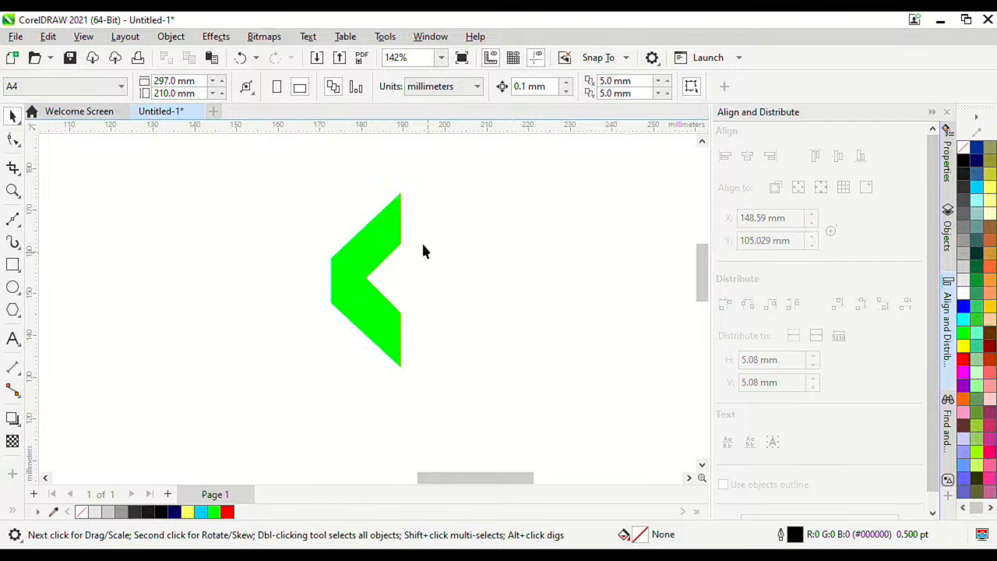
Step: Switch the chevron to a fountain fill in the Properties docker's Fill section
click(392, 225)
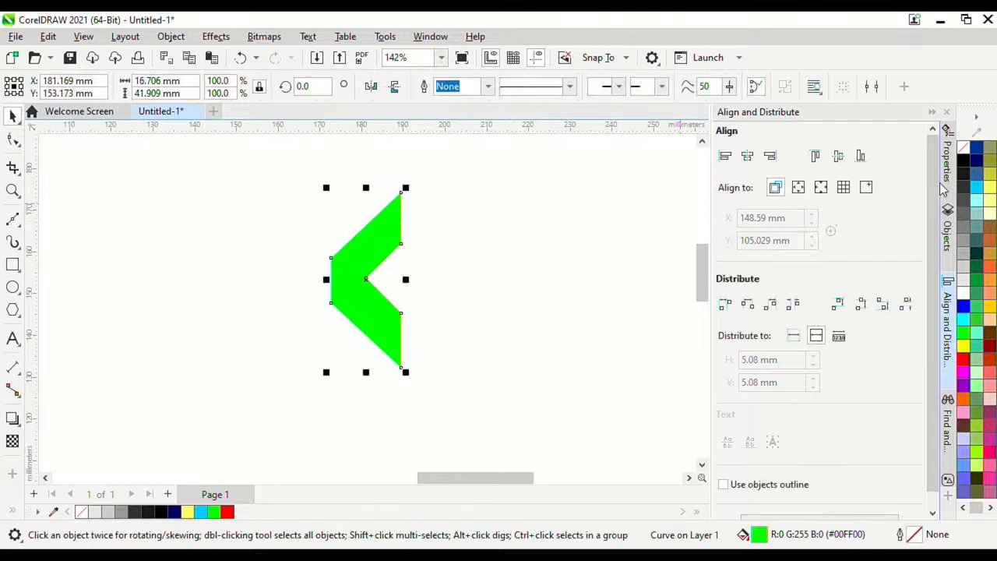
click(946, 155)
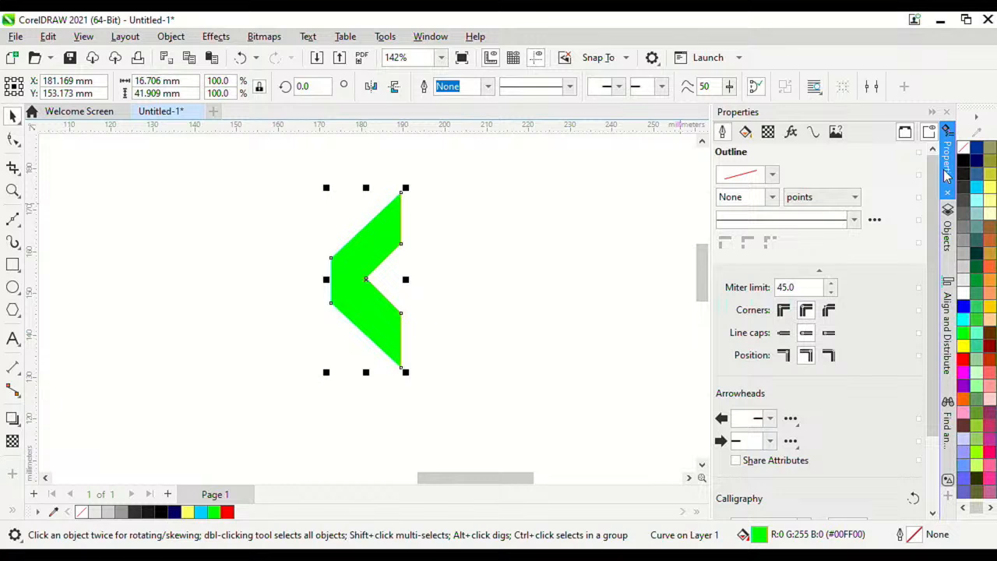
click(752, 140)
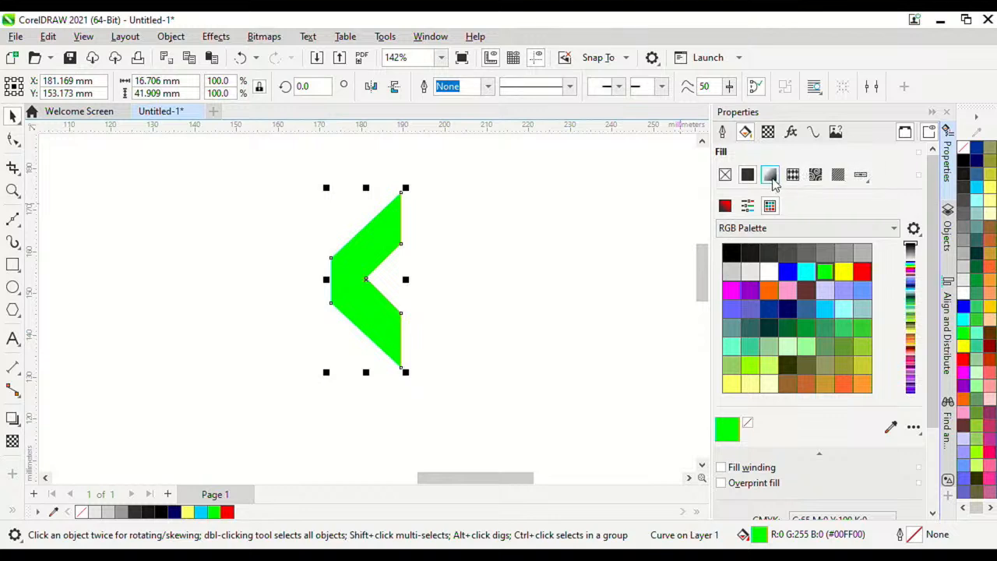
click(771, 178)
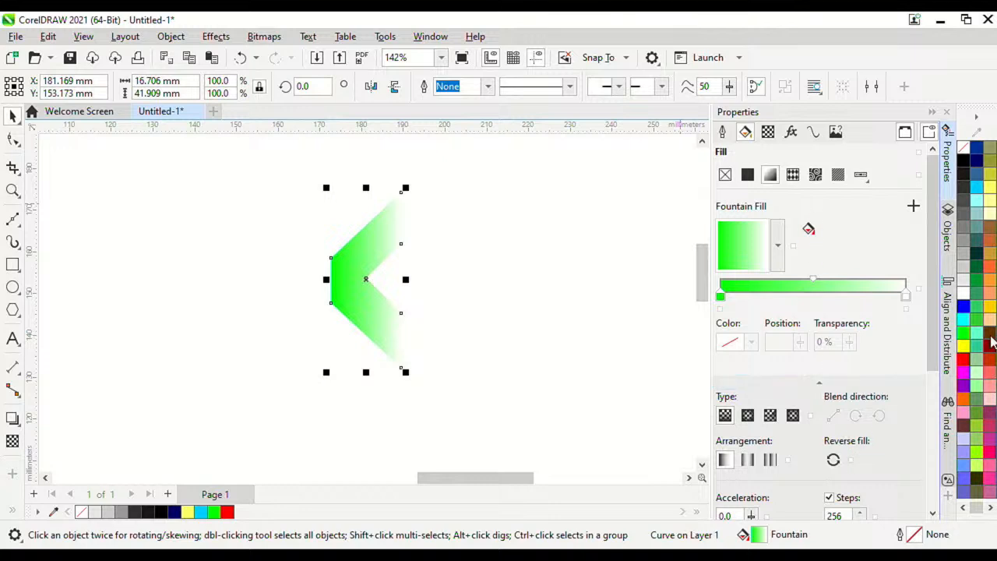
Step: Rotate the chevron's gradient fill to 45°
drag(933, 335, 930, 460)
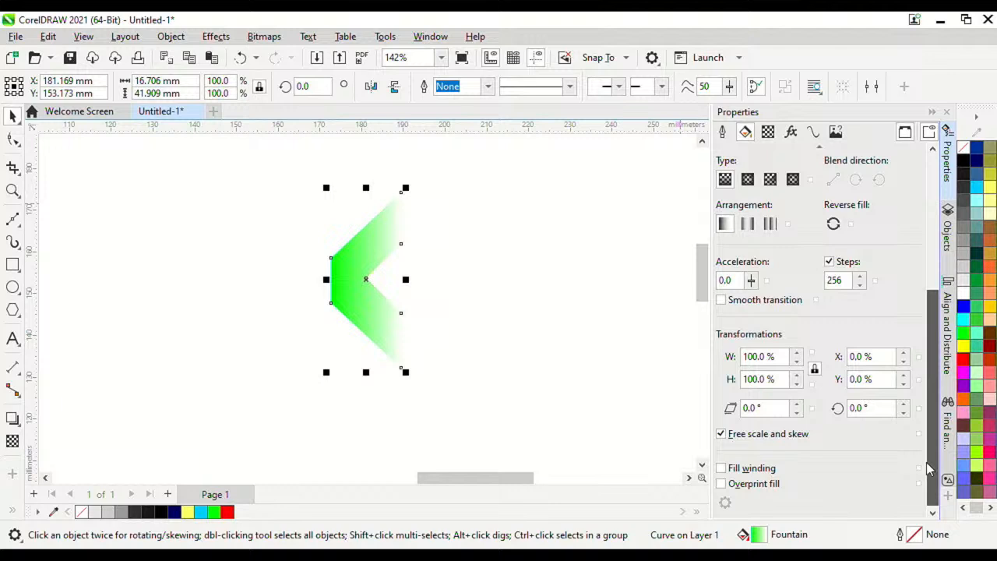
double_click(856, 405)
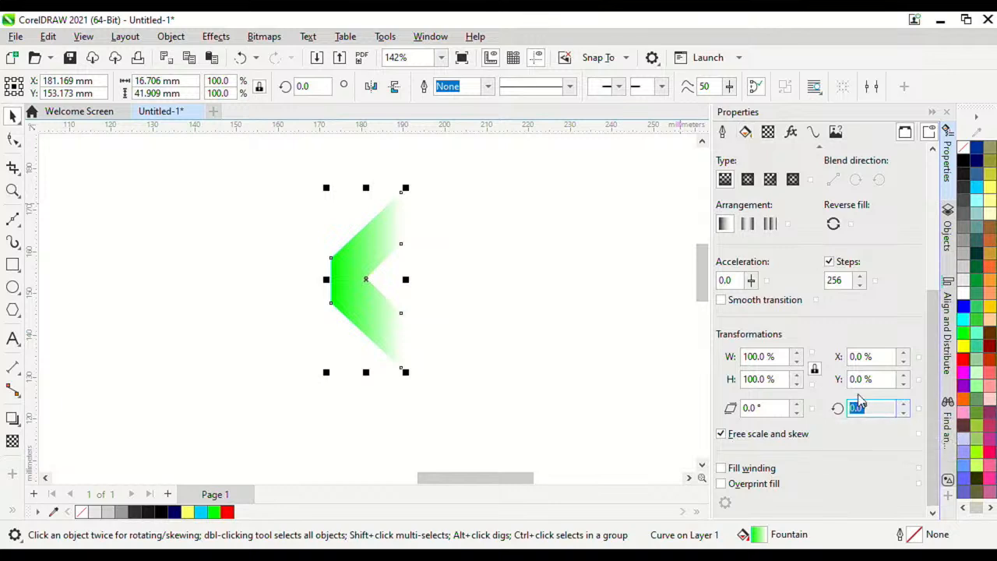
text(45)
key(Return)
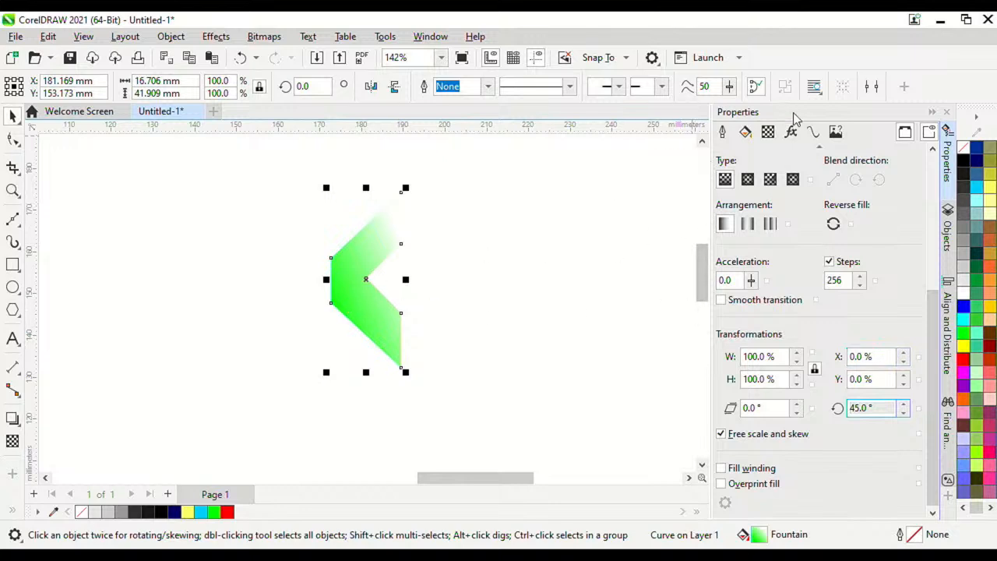
Step: Make the gradient's start colour dark navy
scroll(802, 234, up, 5)
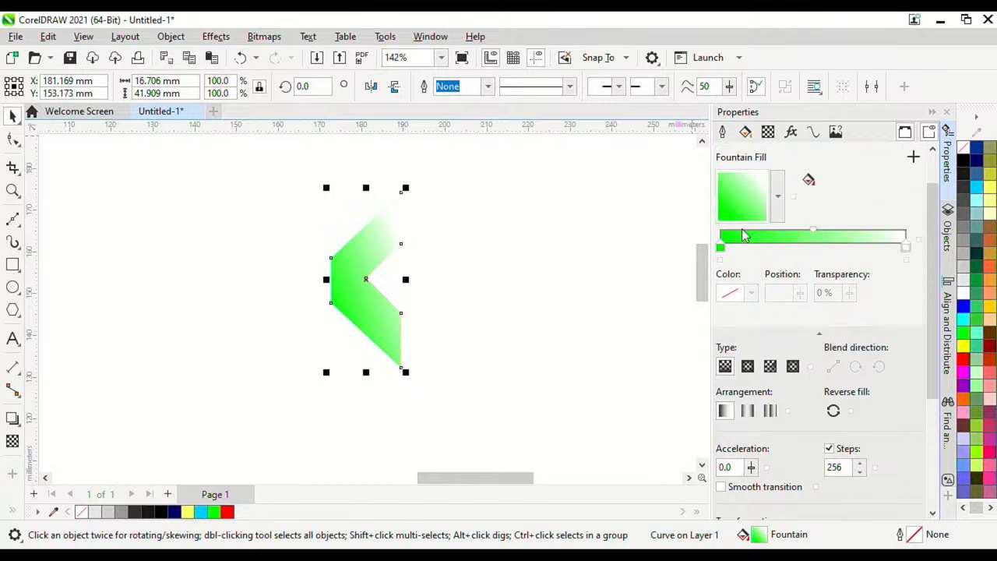
click(751, 294)
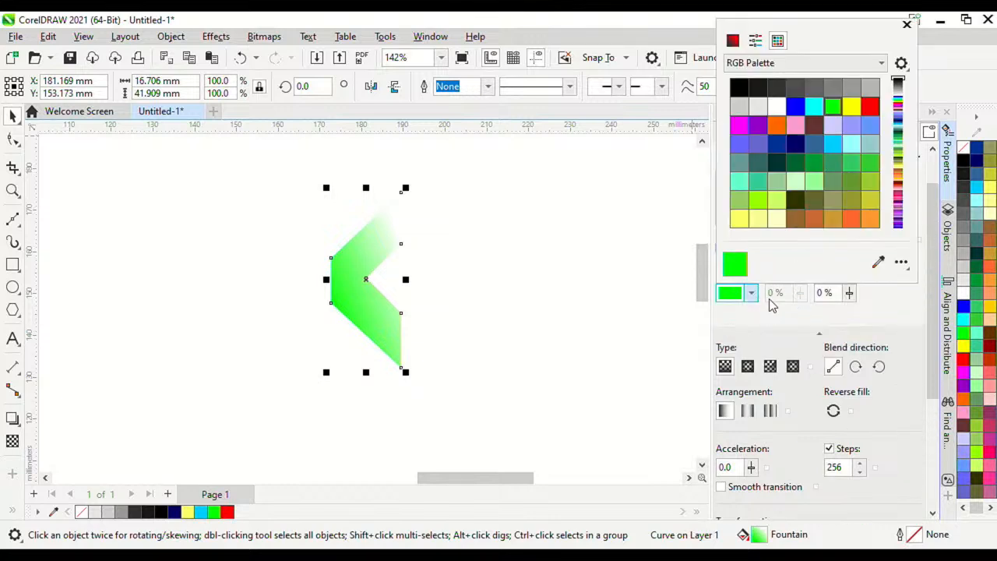
click(801, 143)
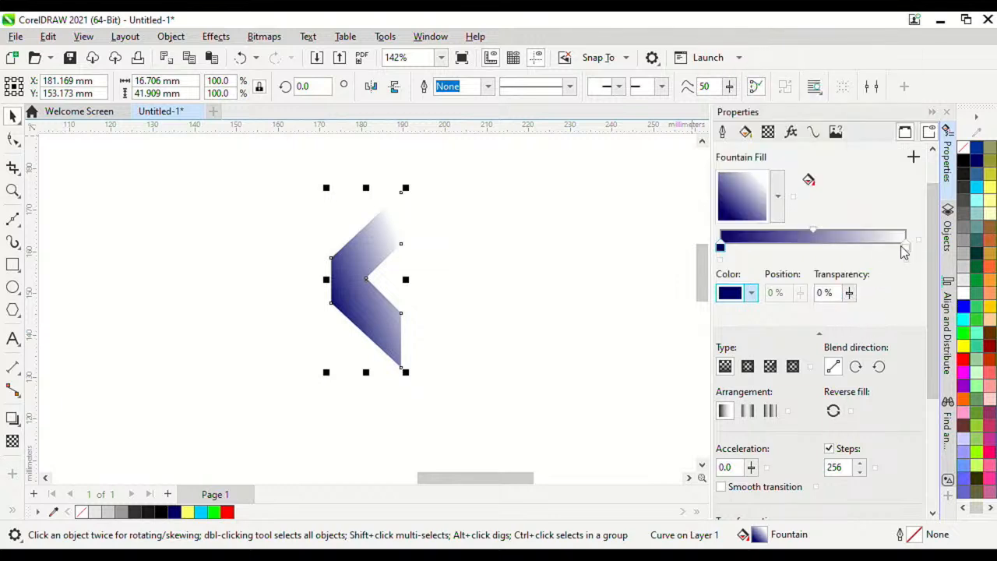
Step: Set the gradient's end colour to bright cyan #00CCFF, then deselect the chevron
click(905, 246)
click(753, 293)
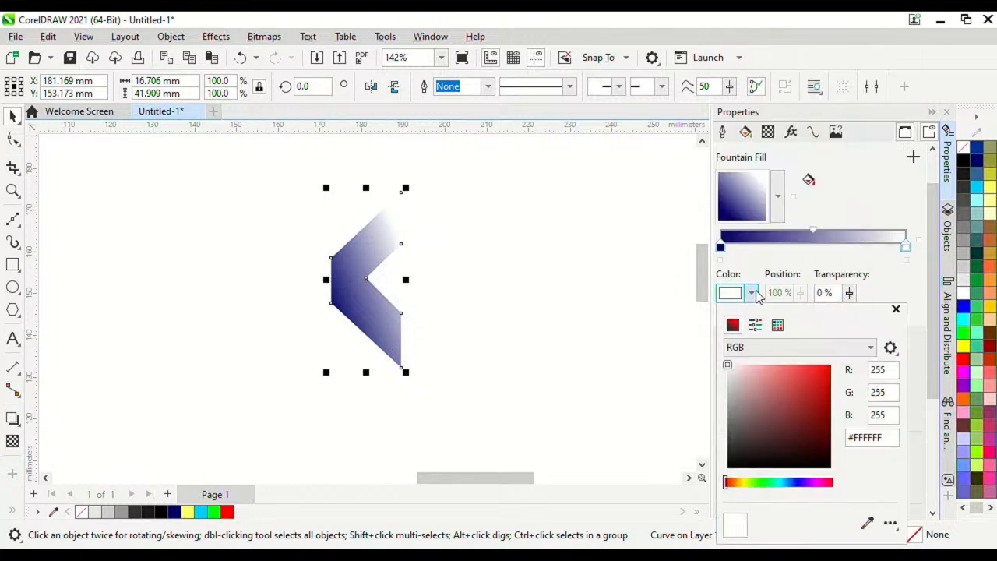
click(786, 483)
click(830, 376)
click(830, 369)
drag(839, 375, 857, 374)
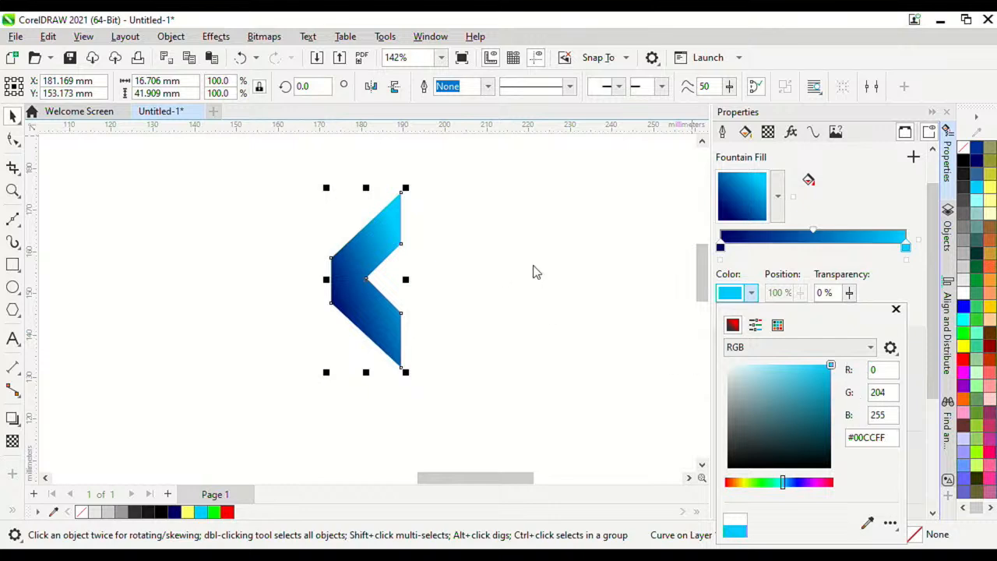
scroll(937, 412, down, 2)
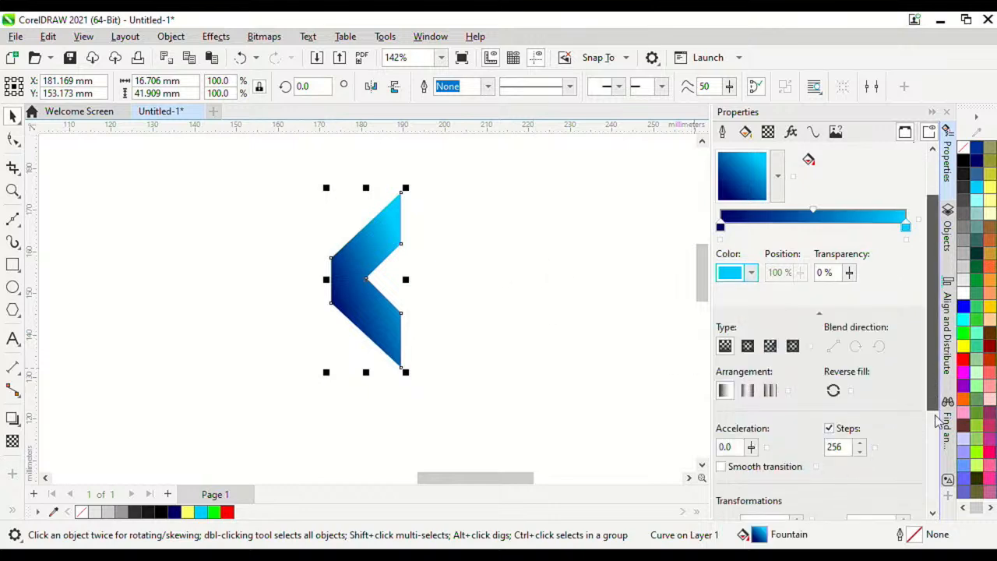
scroll(937, 413, down, 3)
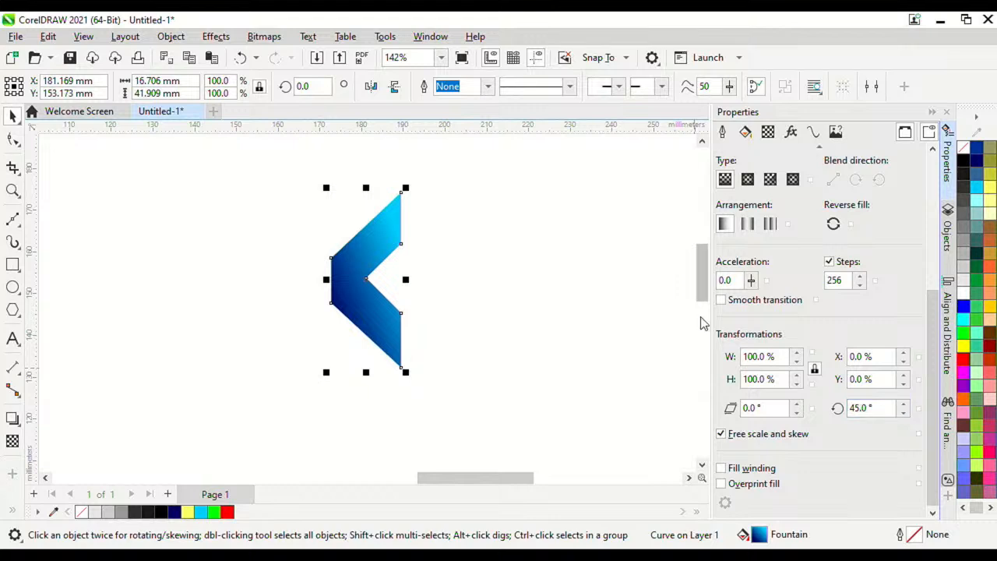
click(543, 286)
scroll(452, 290, down, 4)
scroll(447, 281, up, 4)
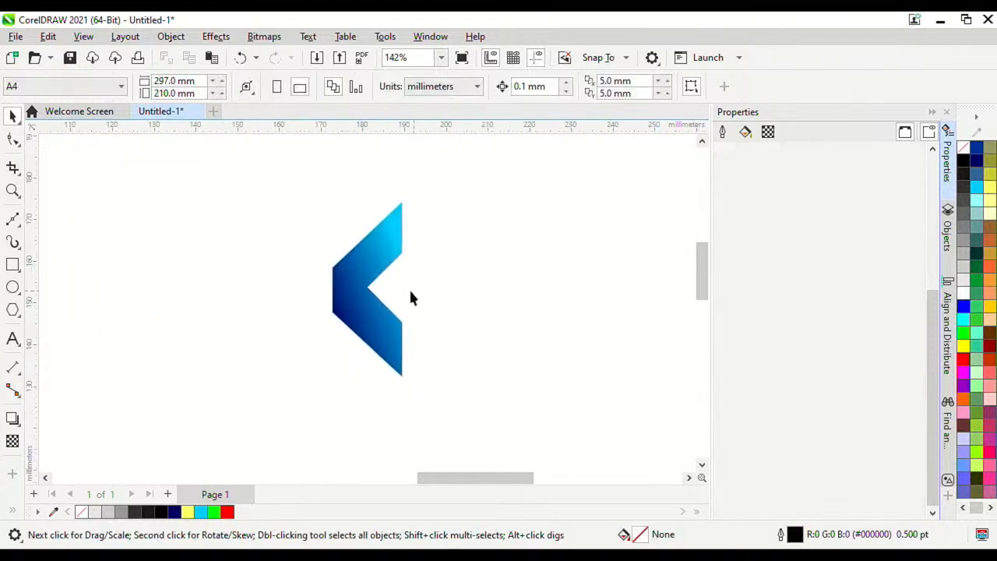
Step: Copy the navy-to-cyan chevron and paste an identical copy on top of it
click(363, 262)
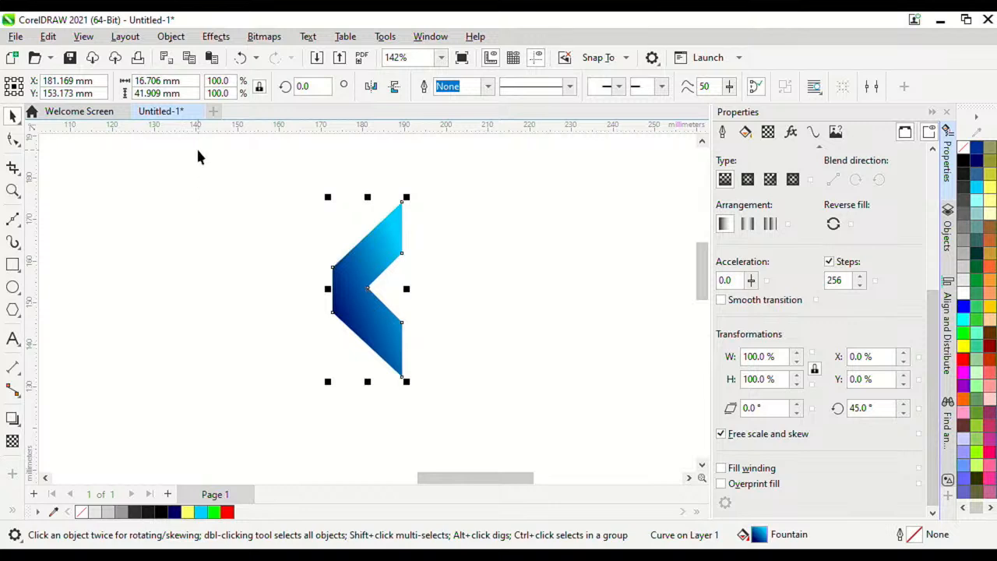
scroll(339, 265, up, 2)
scroll(339, 265, down, 2)
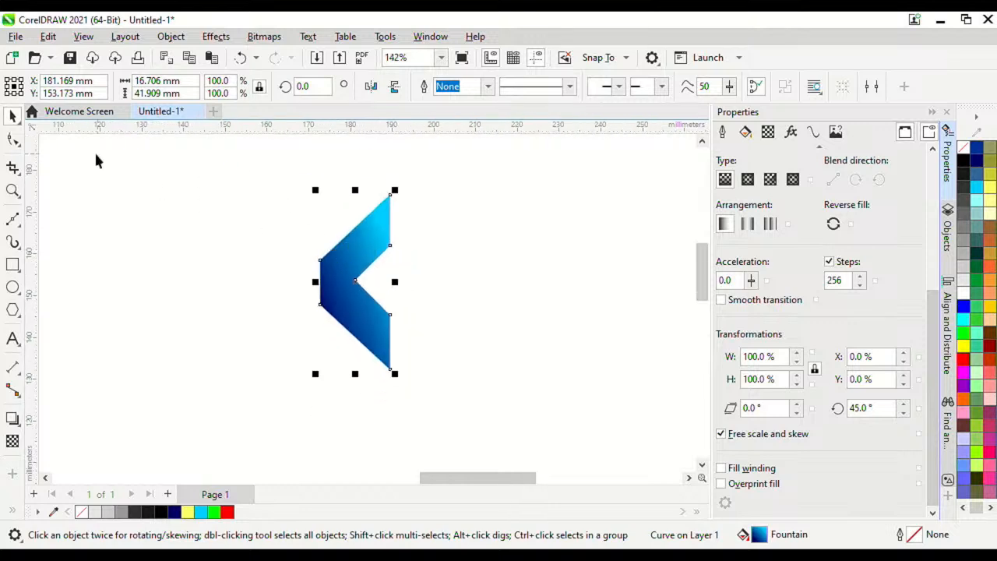
scroll(432, 204, down, 3)
click(431, 200)
click(380, 230)
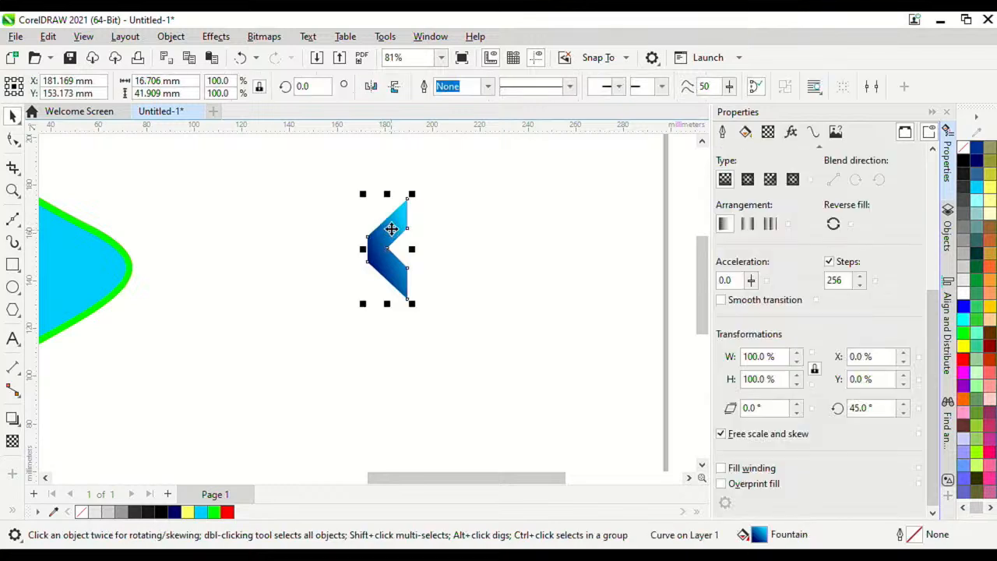
right_click(392, 233)
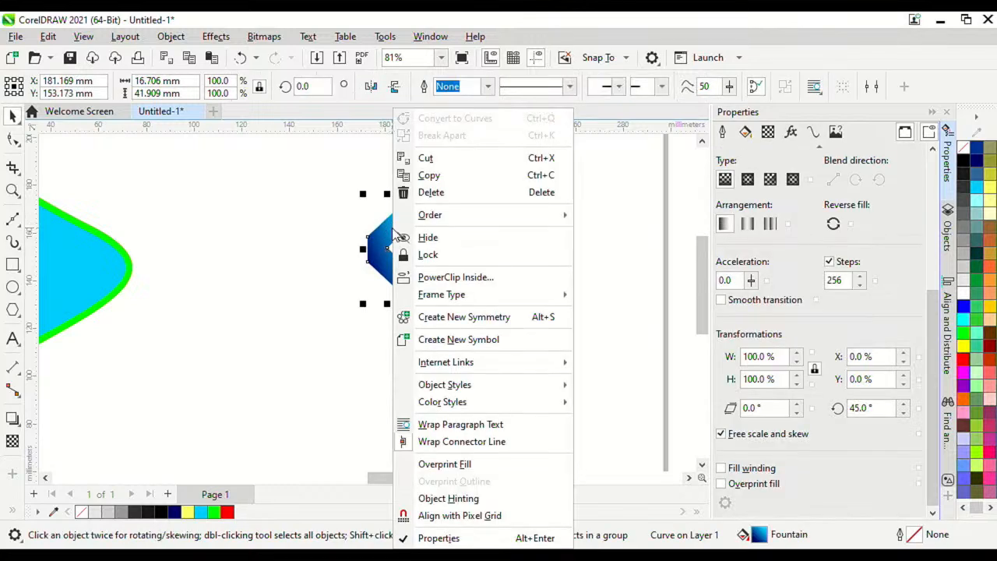
click(428, 176)
right_click(432, 204)
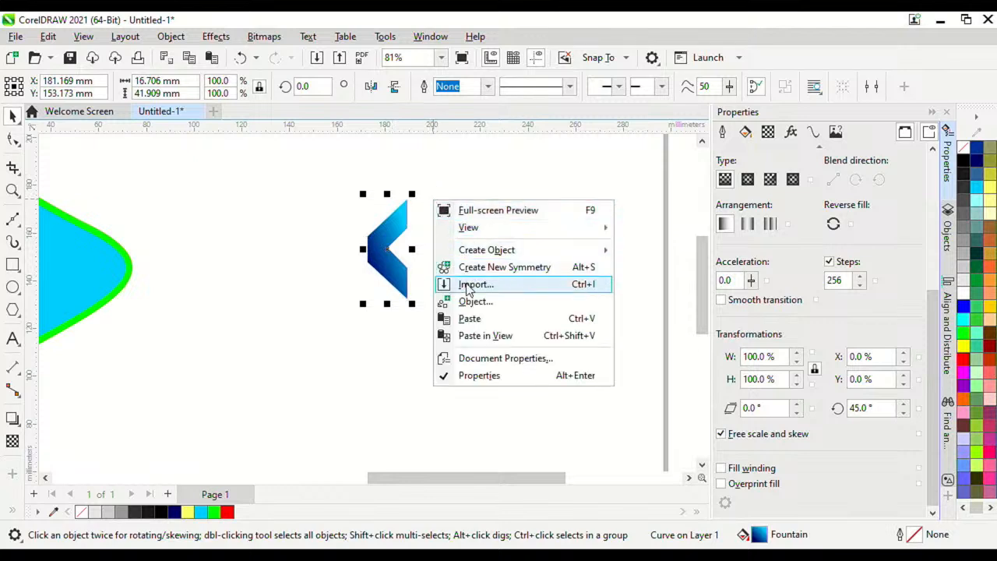
click(474, 319)
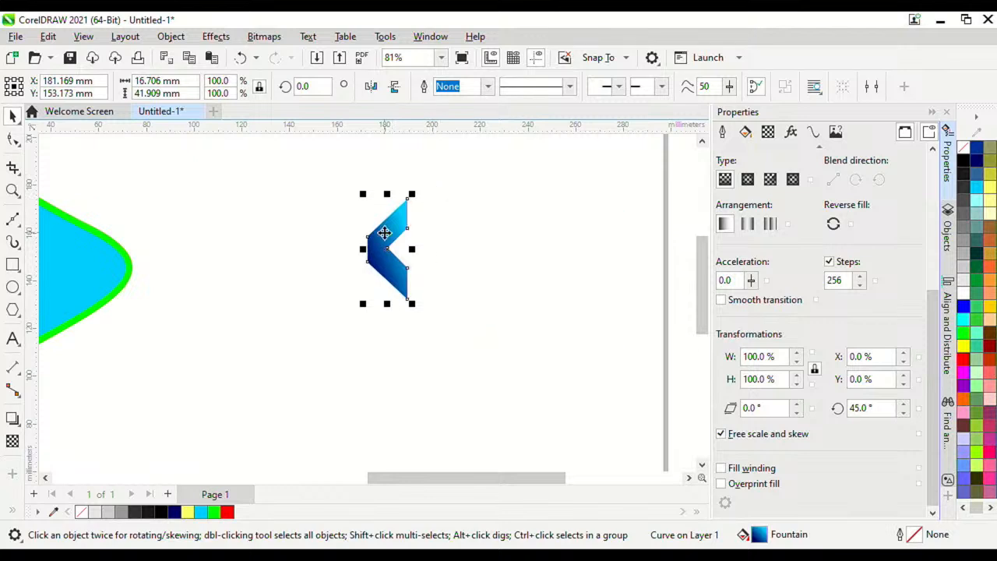
scroll(384, 232, up, 3)
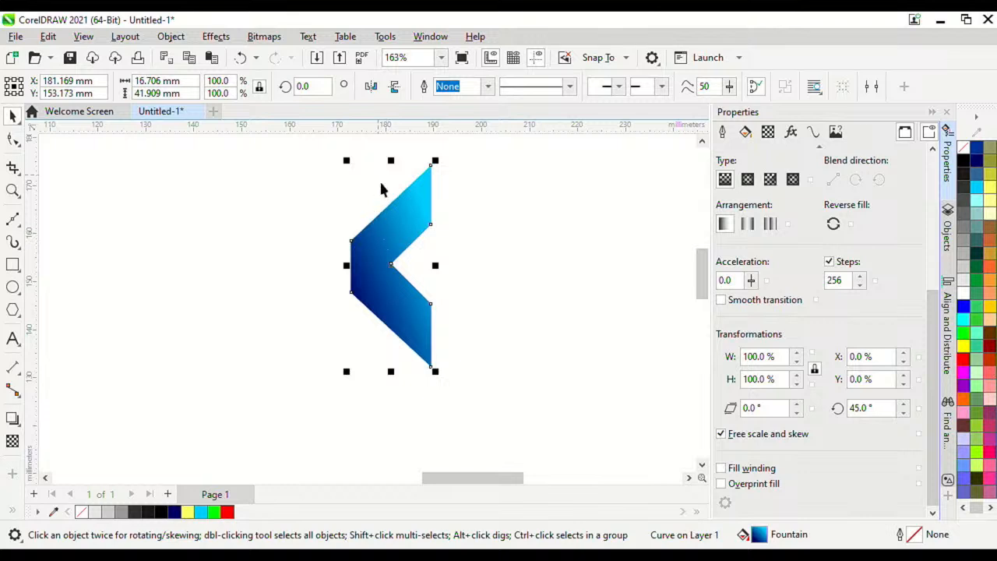
scroll(395, 241, up, 2)
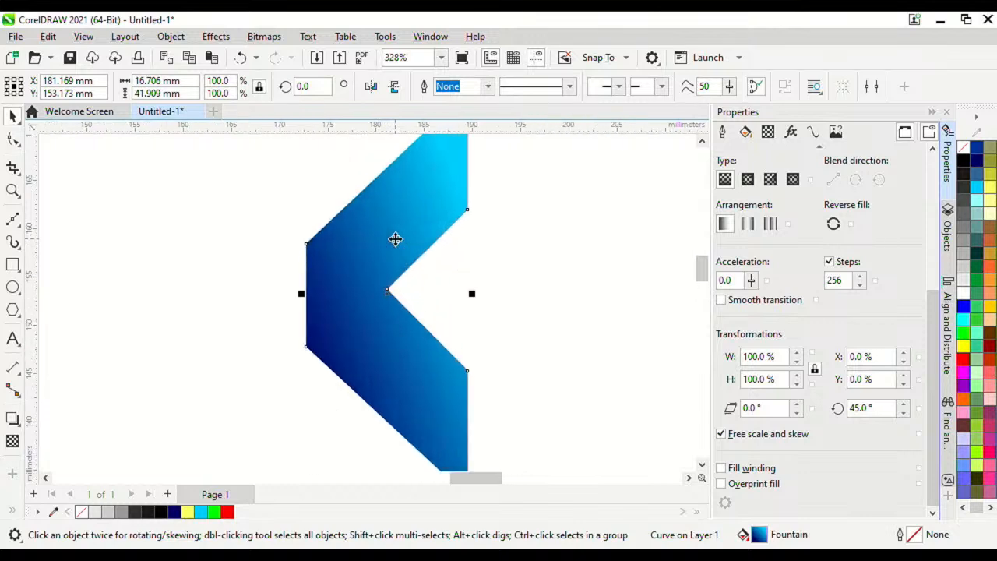
scroll(396, 239, down, 2)
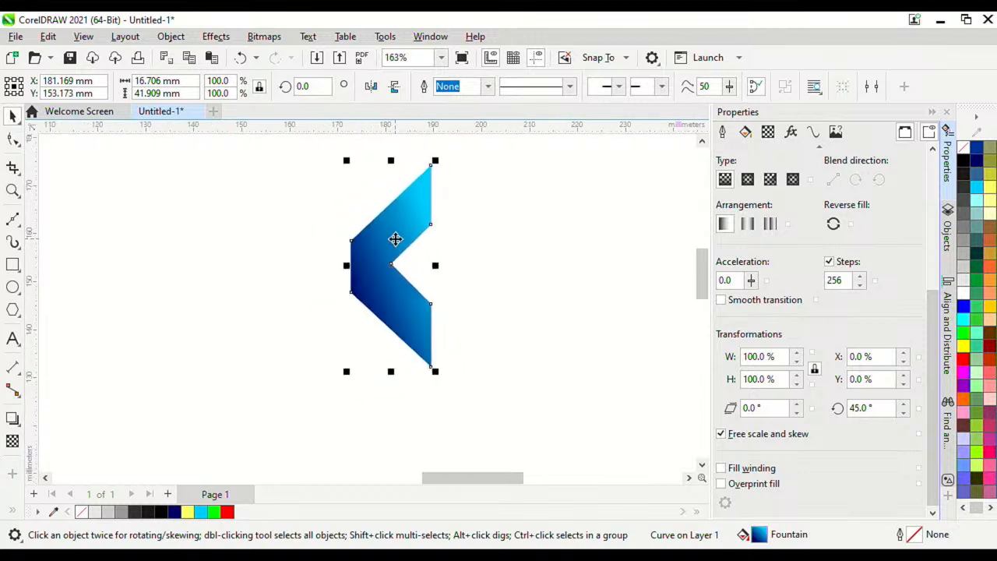
Step: Mirror the chevron copy horizontally and slide it right to form a diamond with the original
click(370, 87)
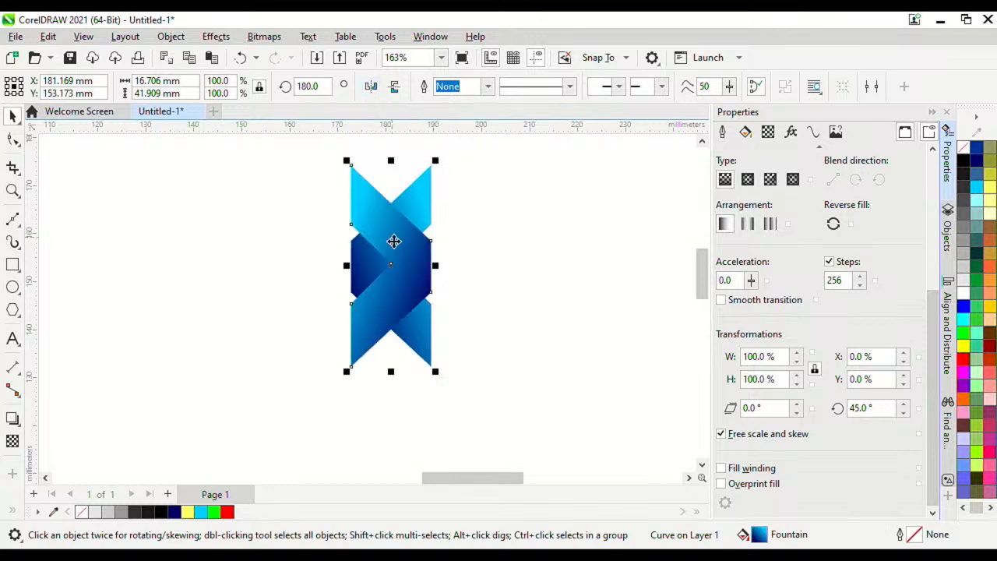
drag(407, 249, 499, 257)
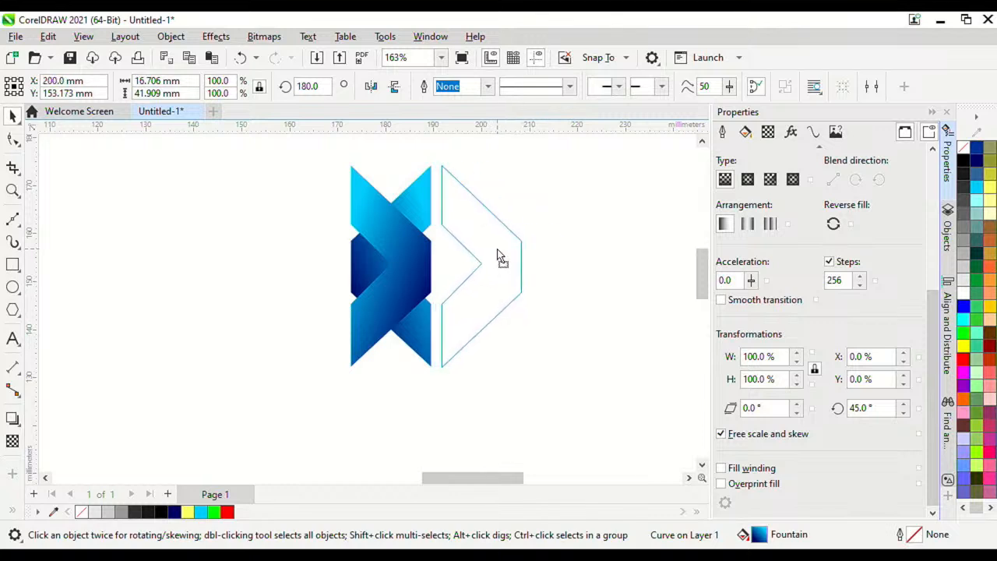
drag(499, 257, 498, 251)
scroll(498, 251, down, 3)
scroll(503, 249, up, 2)
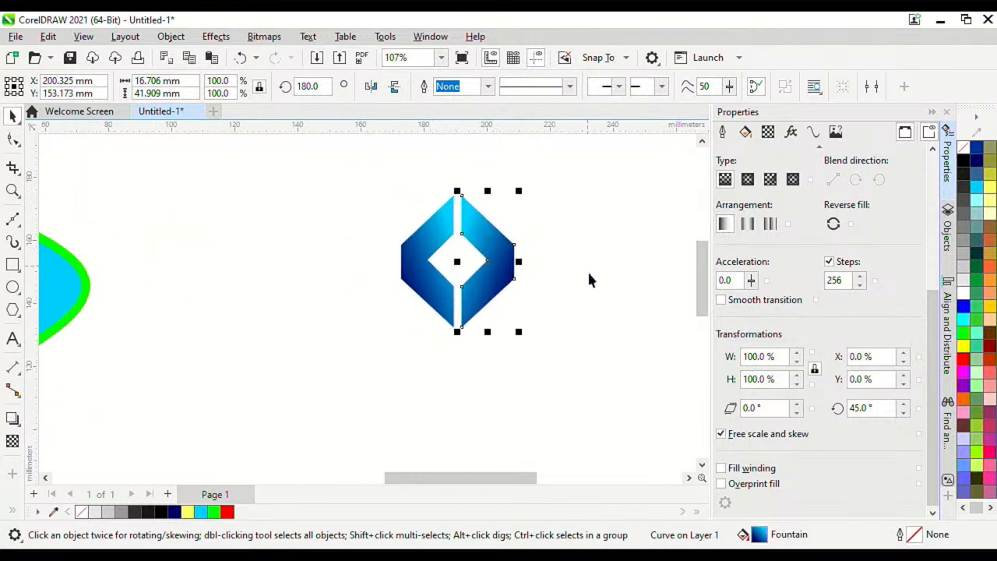
Step: Scale the whole diamond logo down to about 87%
click(557, 249)
scroll(460, 250, down, 1)
scroll(440, 269, up, 1)
scroll(441, 268, down, 2)
scroll(478, 310, up, 2)
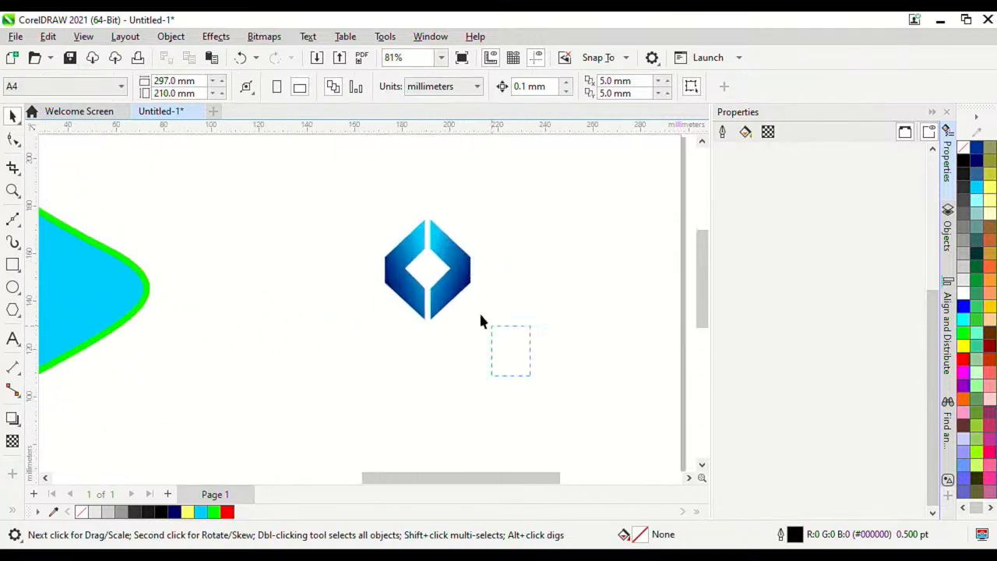
click(400, 257)
mouse_move(474, 325)
mouse_down()
mouse_move(529, 394)
mouse_move(461, 319)
mouse_up()
click(563, 271)
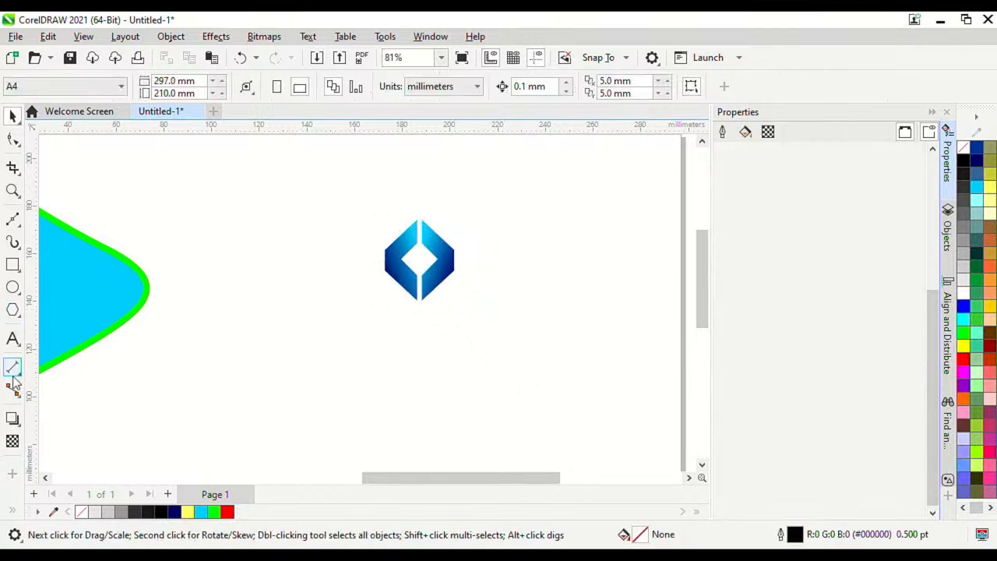
Step: With the Text tool (F8), type 'Vector' and 'Gaphics' on two lines right of the logo
key(F8)
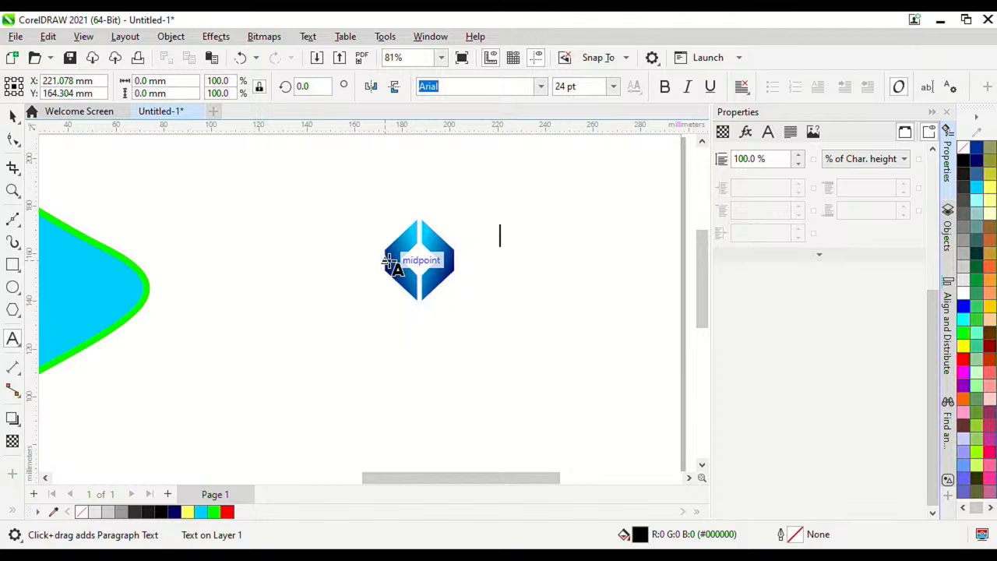
click(499, 233)
text(V)
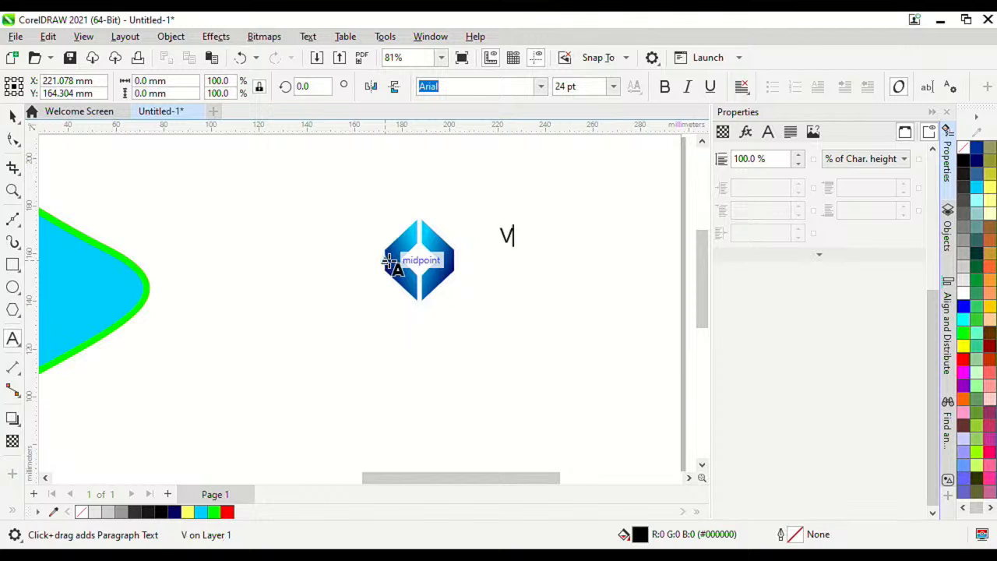
text(ector)
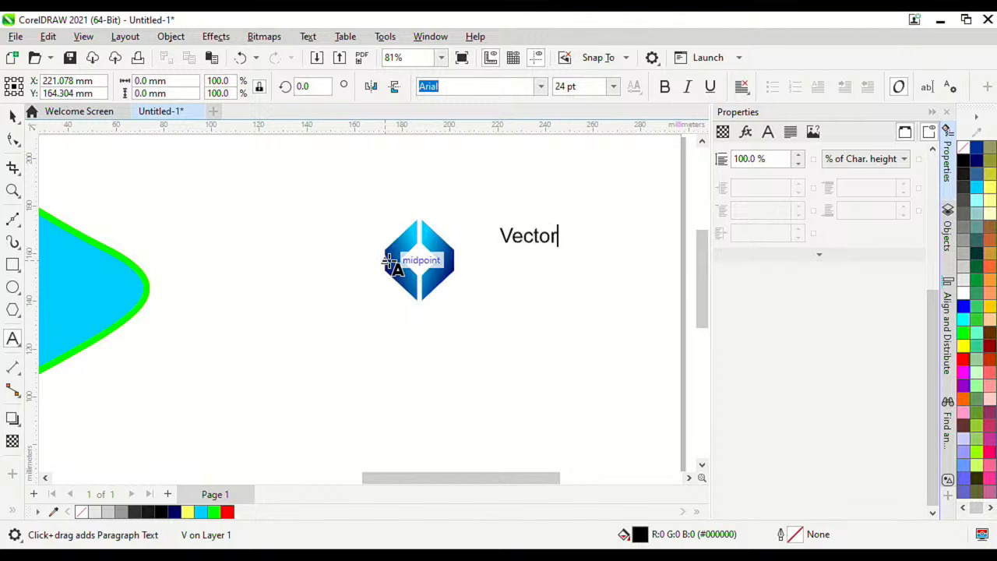
key(Return)
text(G)
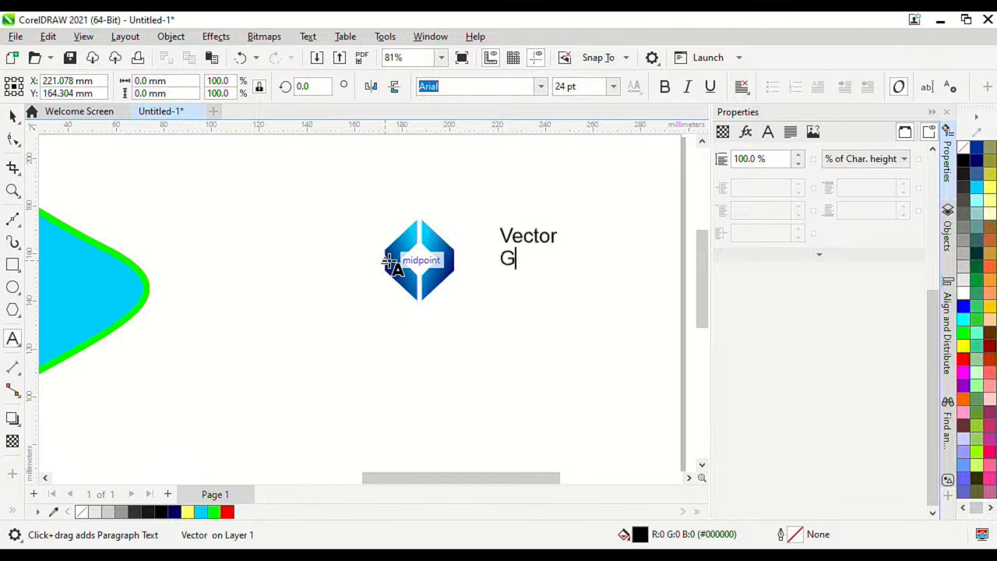
text(aphics)
scroll(510, 237, up, 3)
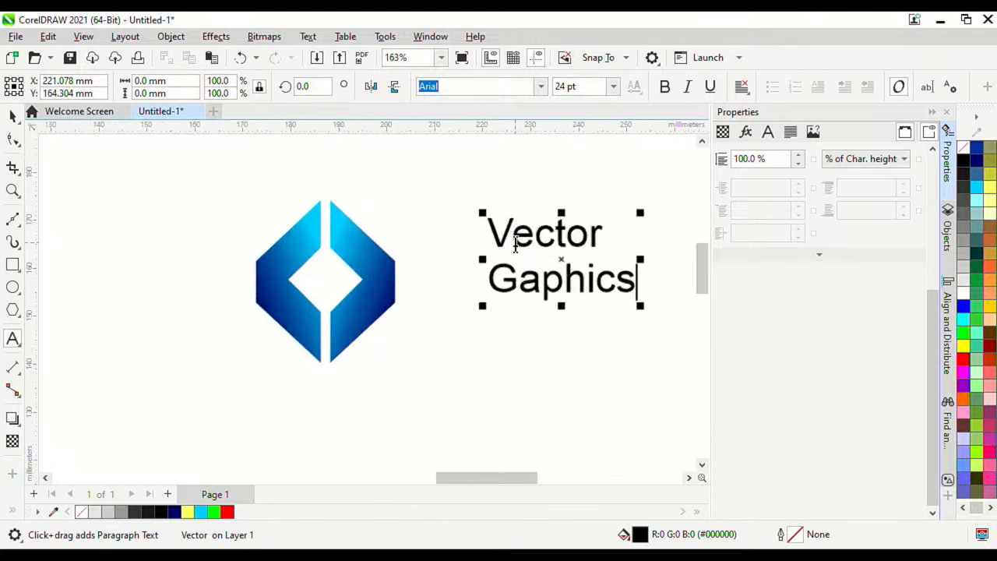
Step: Set 'Vector' to 30 pt and change the text's font to FORSELA RESPECTO
double_click(522, 233)
double_click(565, 86)
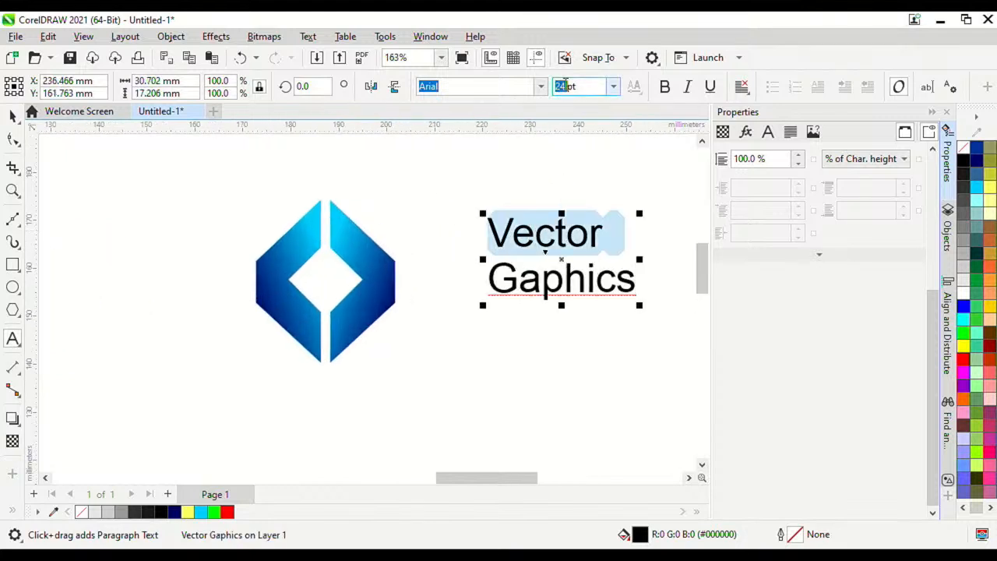
text(30)
key(Return)
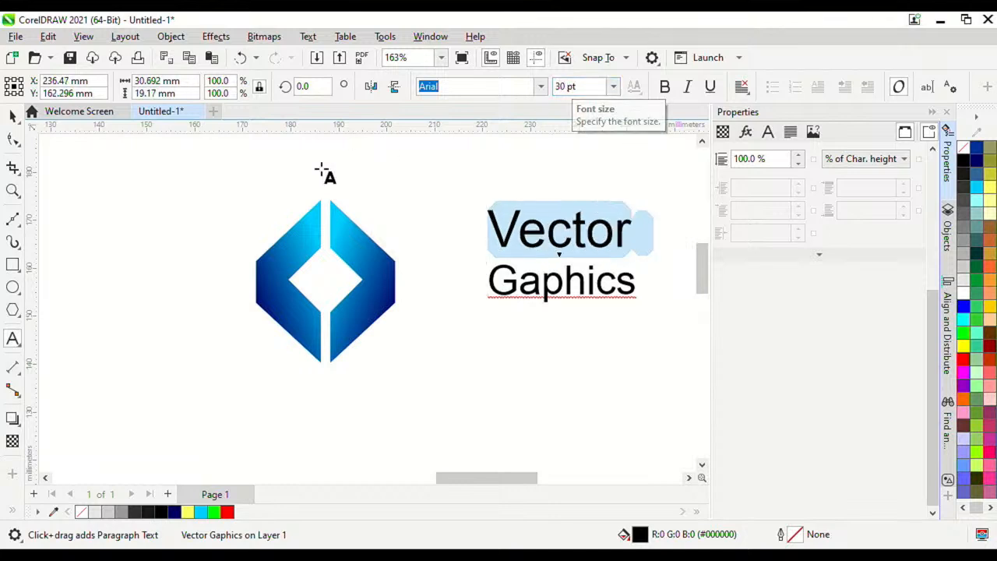
click(12, 117)
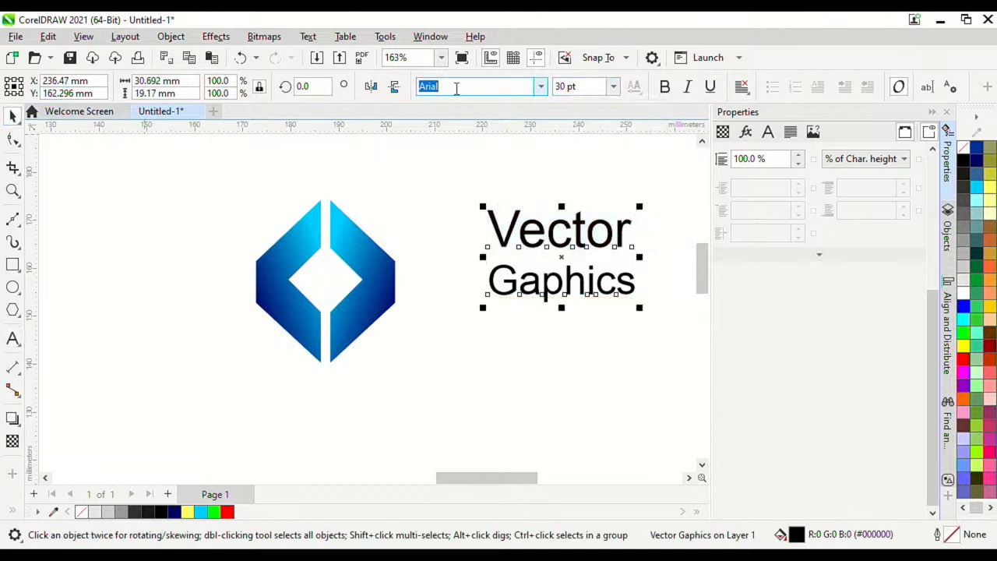
text(FORSELA RESPECTO)
key(Return)
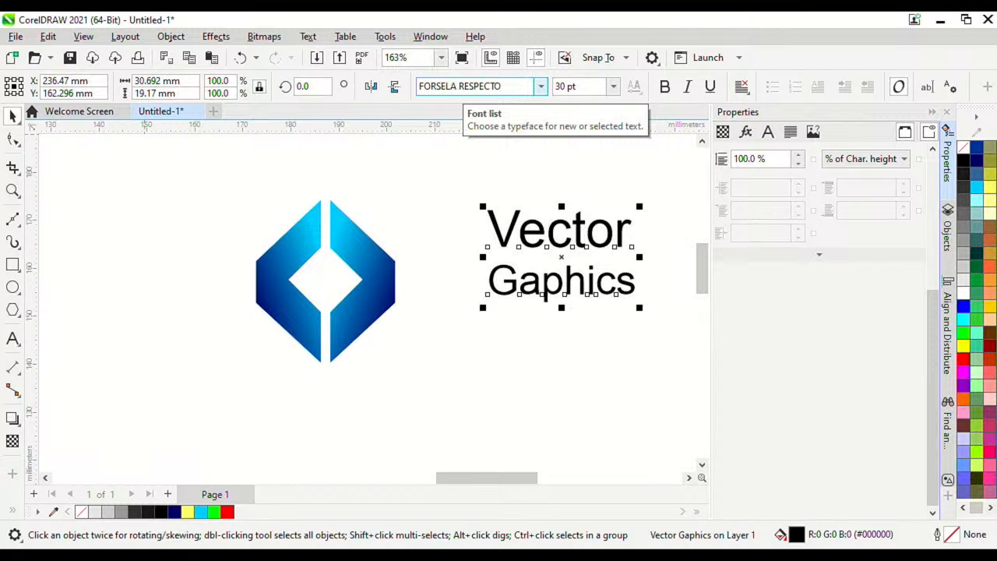
Step: Move the text beside the diamond logo, enlarge it to about 149%, and colour it deep navy
click(589, 236)
double_click(593, 235)
drag(595, 236, 533, 257)
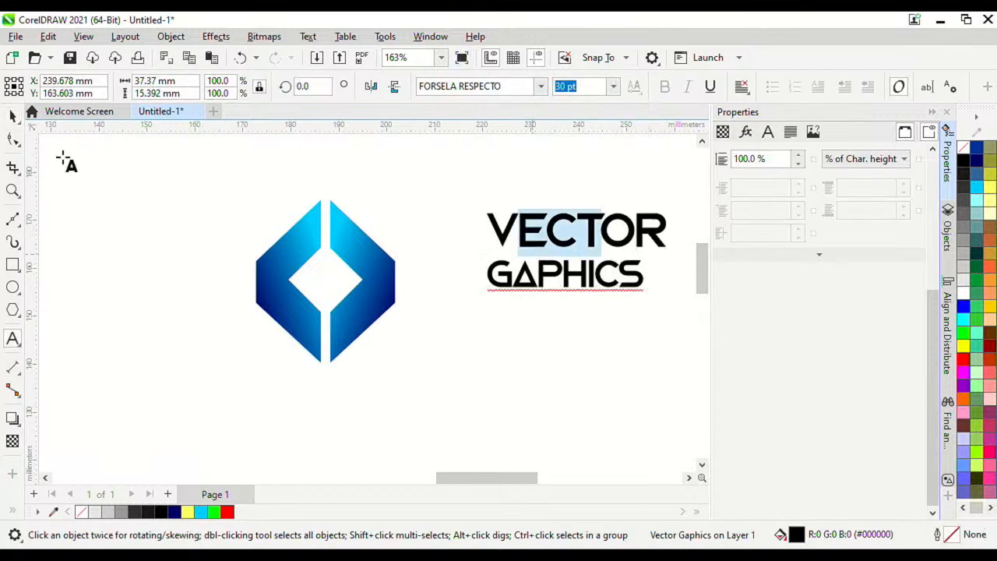
click(12, 116)
scroll(574, 236, down, 1)
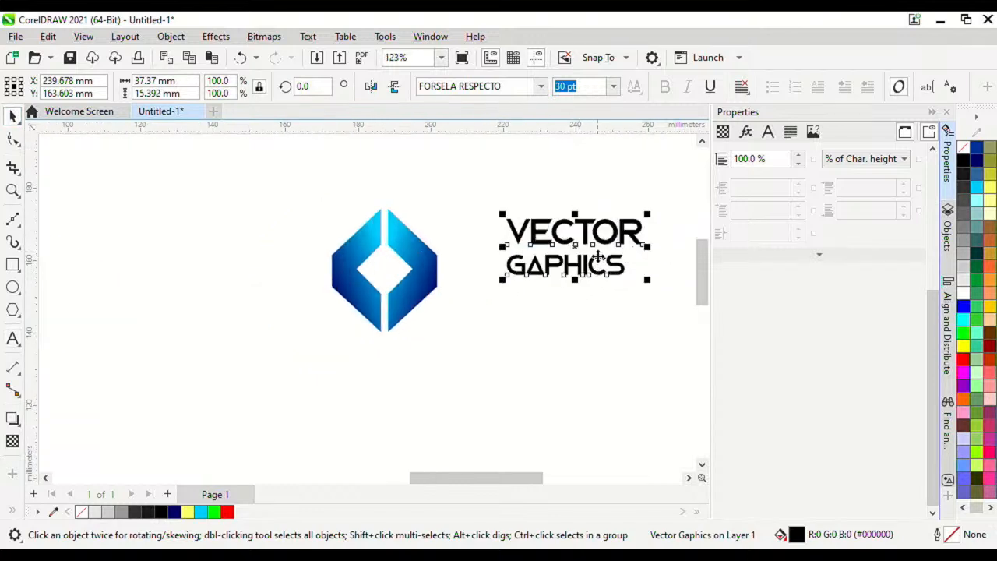
drag(595, 264, 542, 278)
scroll(452, 183, down, 2)
scroll(499, 220, up, 2)
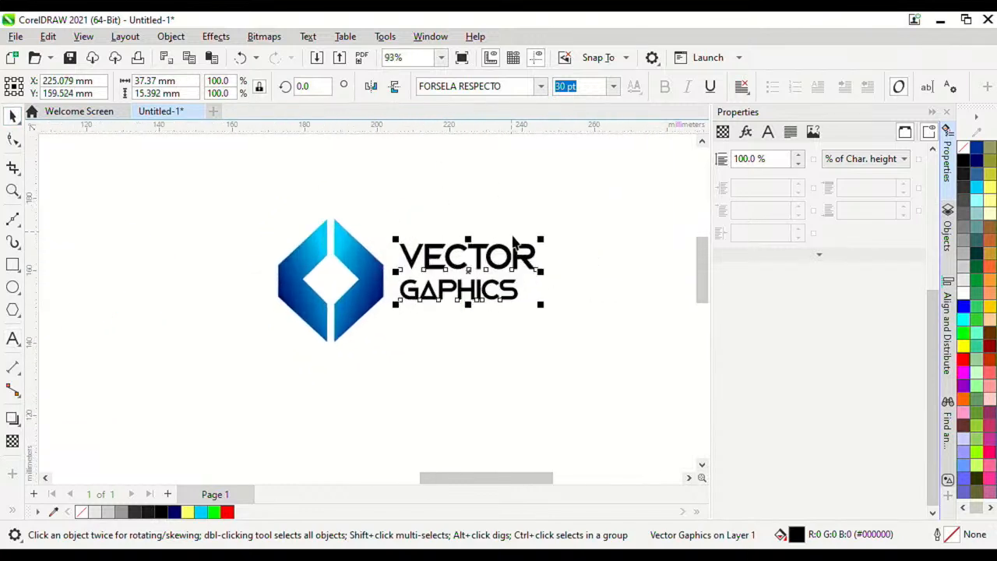
drag(541, 305, 602, 326)
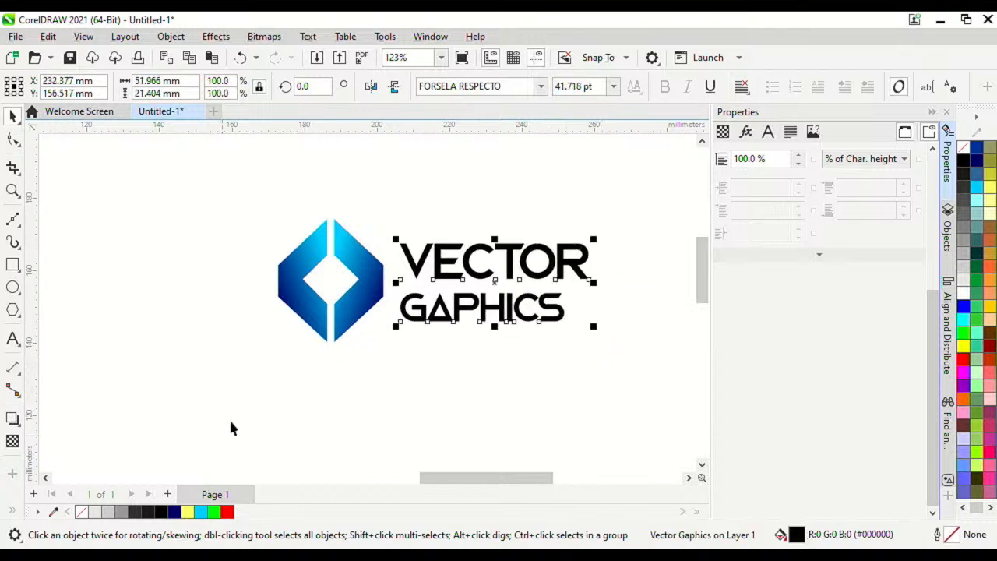
click(176, 512)
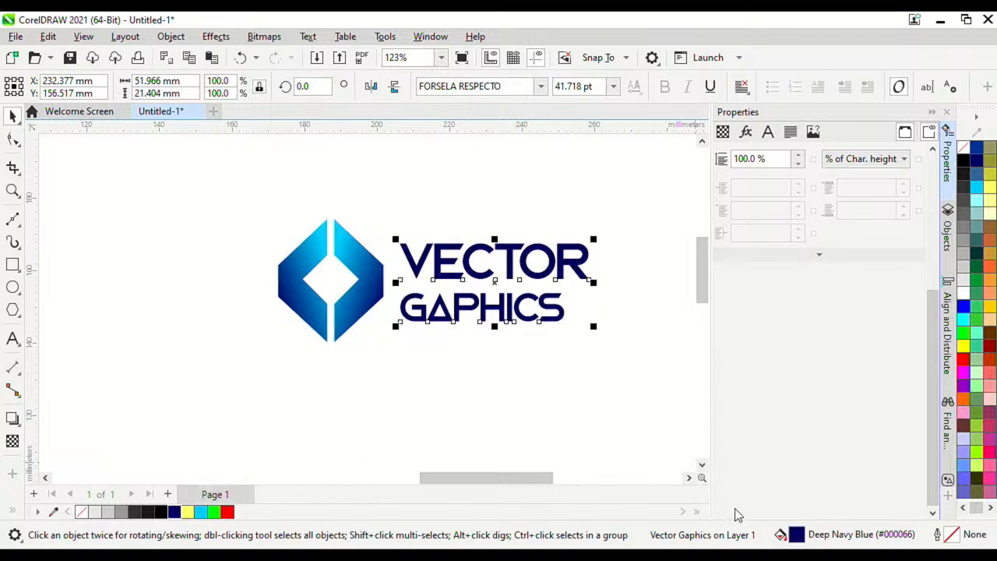
Step: Set the text's fill type to Fountain Fill in the Character properties
click(745, 131)
click(767, 132)
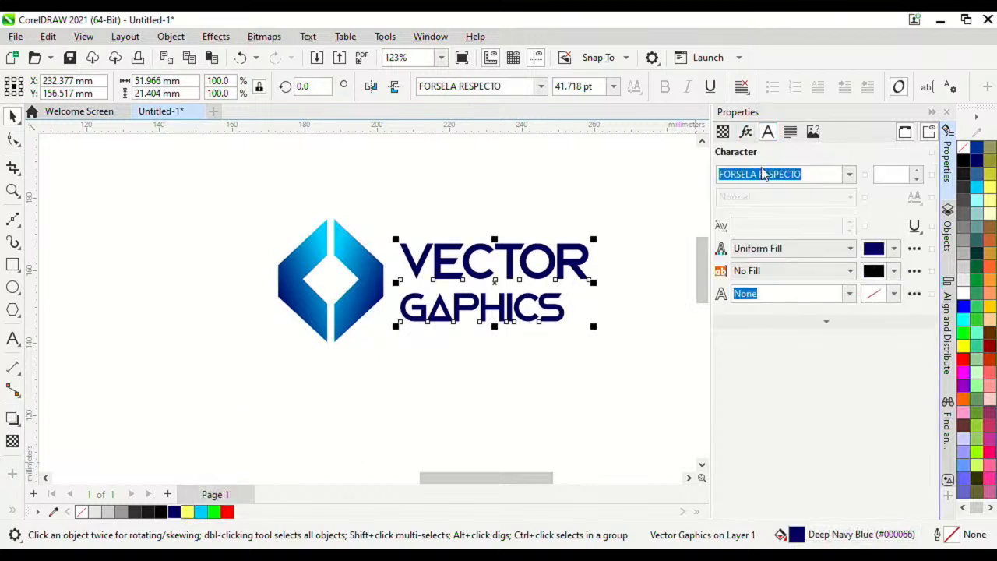
click(820, 253)
click(783, 288)
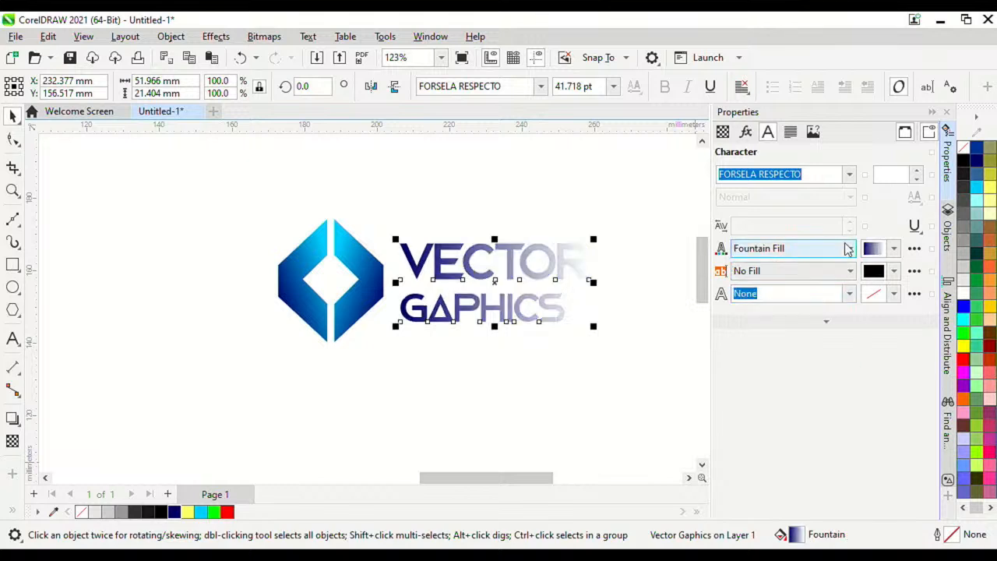
Step: Apply the Light Blue Shading gradient preset to the text and open the Edit Fill dialog
click(894, 249)
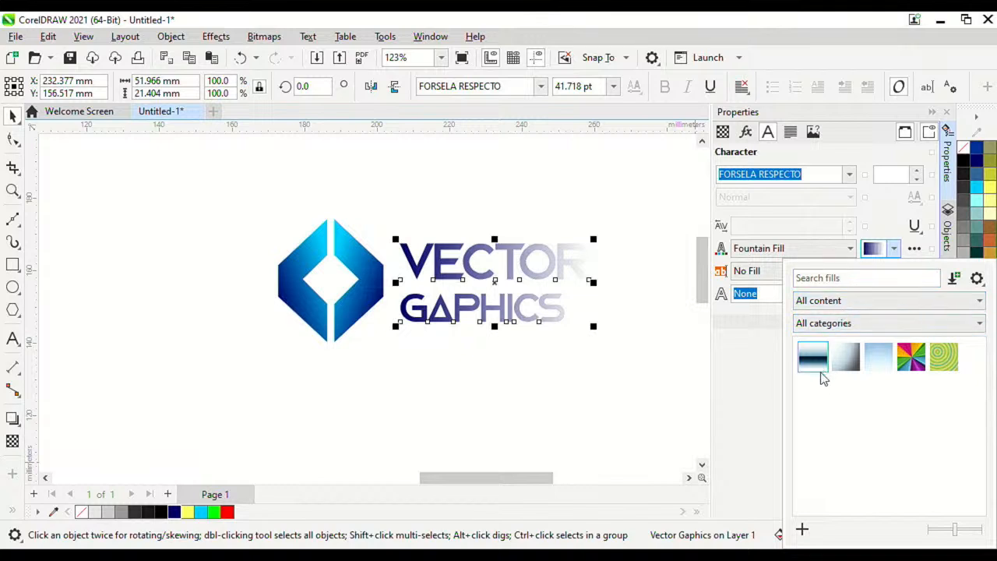
click(830, 302)
click(829, 302)
click(828, 323)
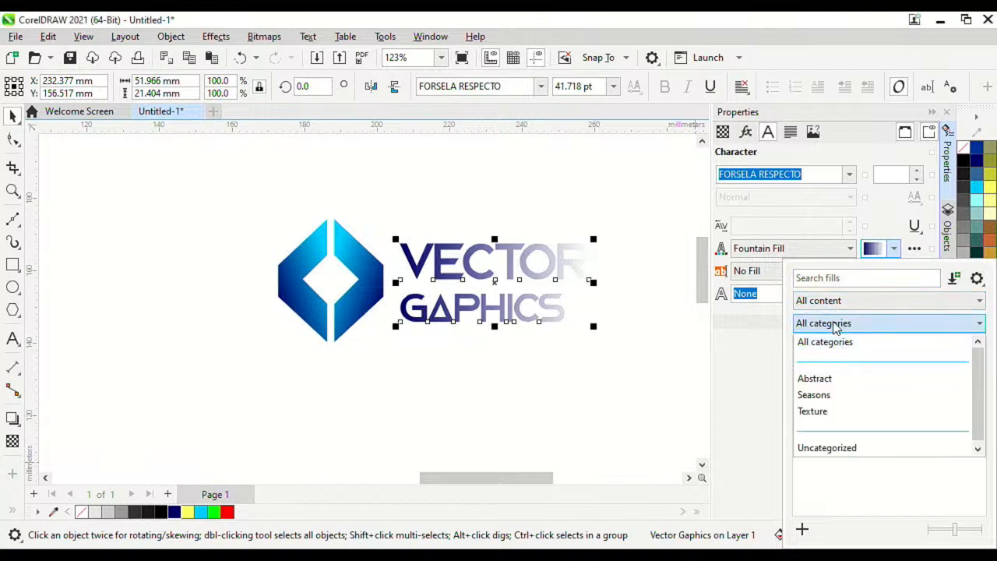
click(837, 319)
click(871, 249)
click(876, 251)
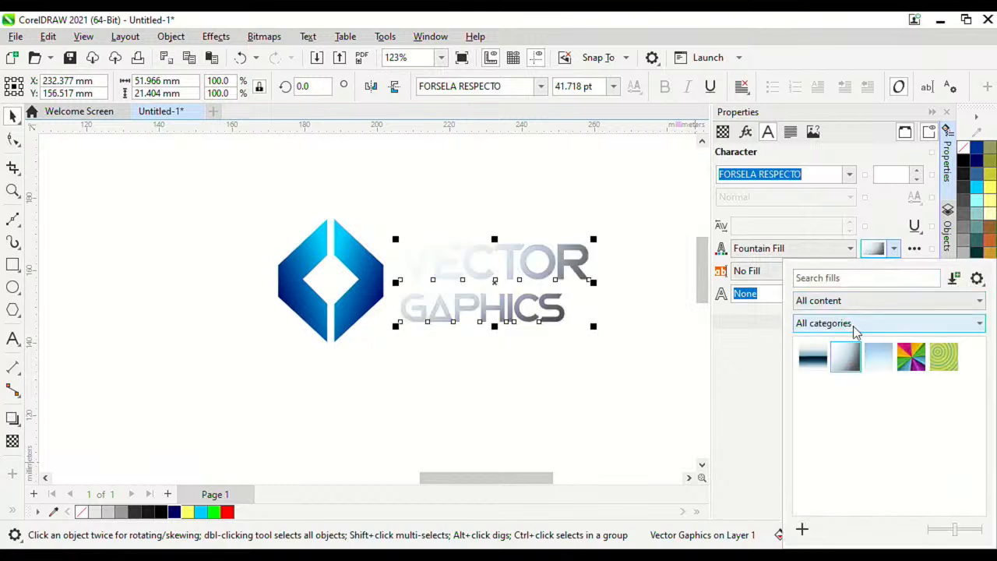
click(914, 248)
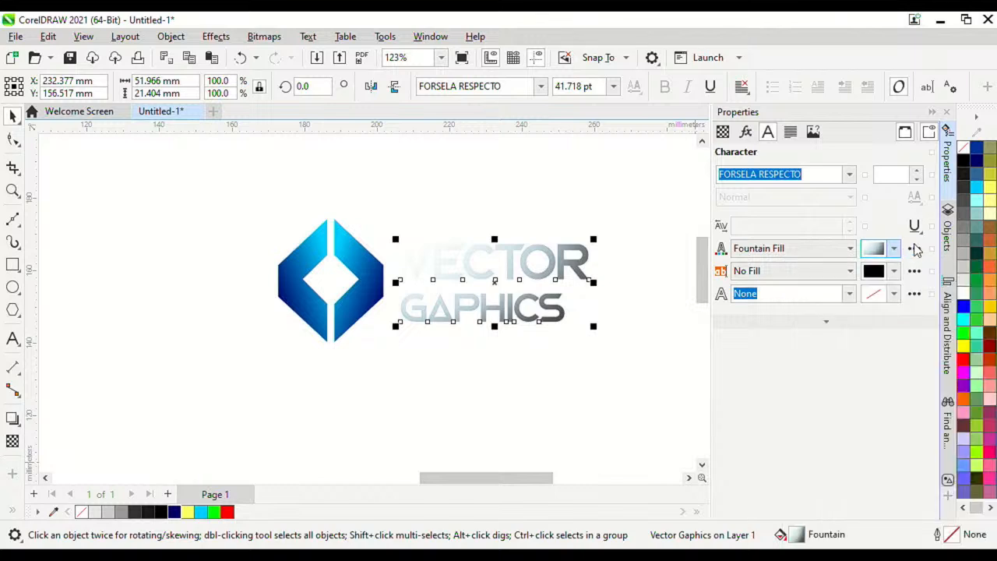
click(914, 249)
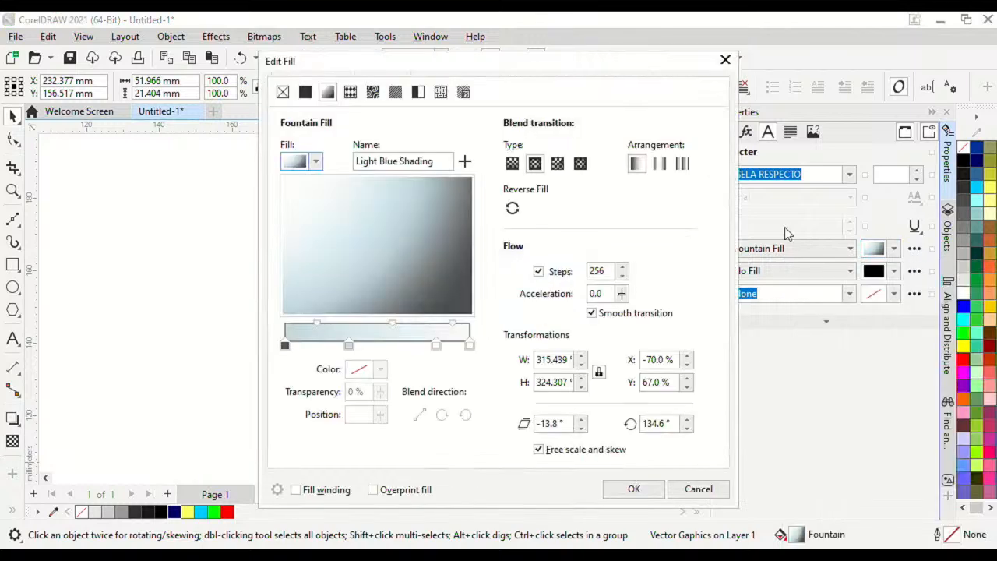
Step: Make the preset a custom fountain fill and delete its 50% and 82% middle colour stops
drag(550, 67, 556, 67)
drag(786, 71, 883, 65)
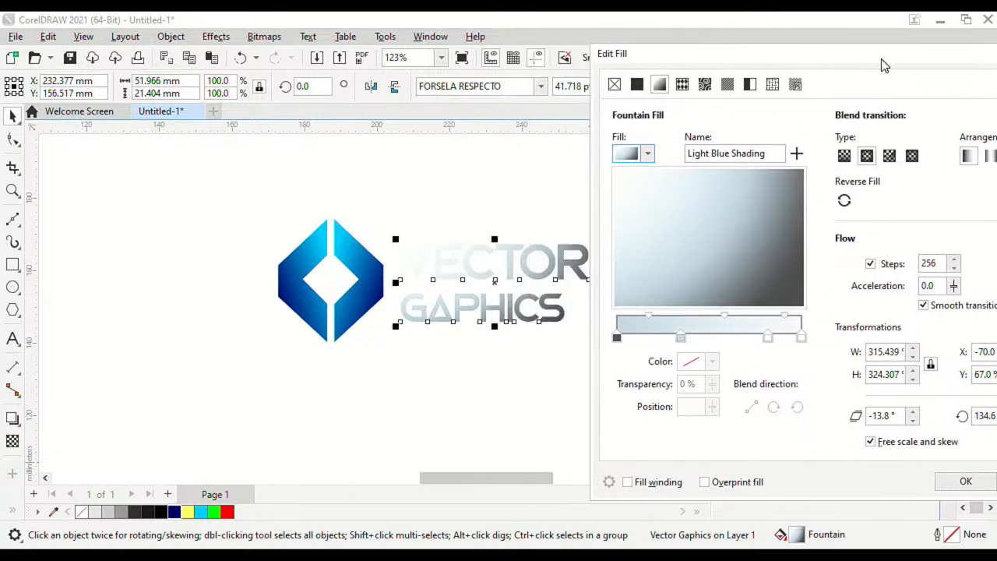
click(682, 336)
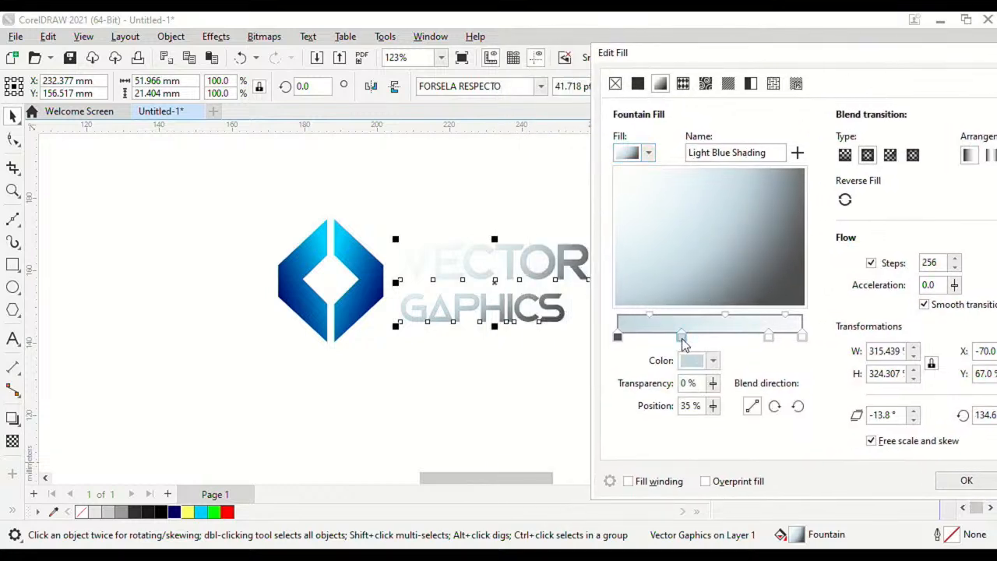
click(650, 153)
click(810, 134)
click(661, 86)
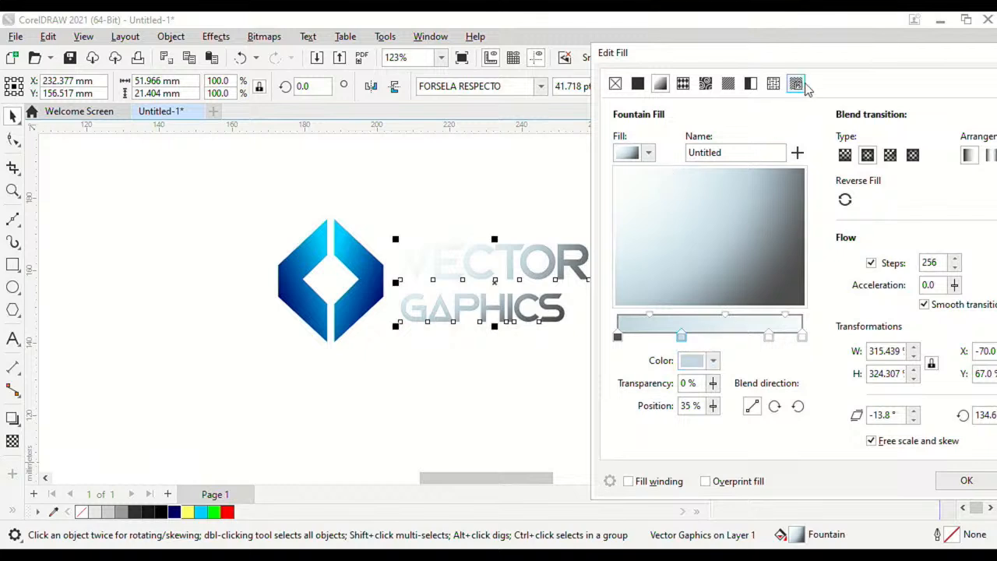
click(652, 316)
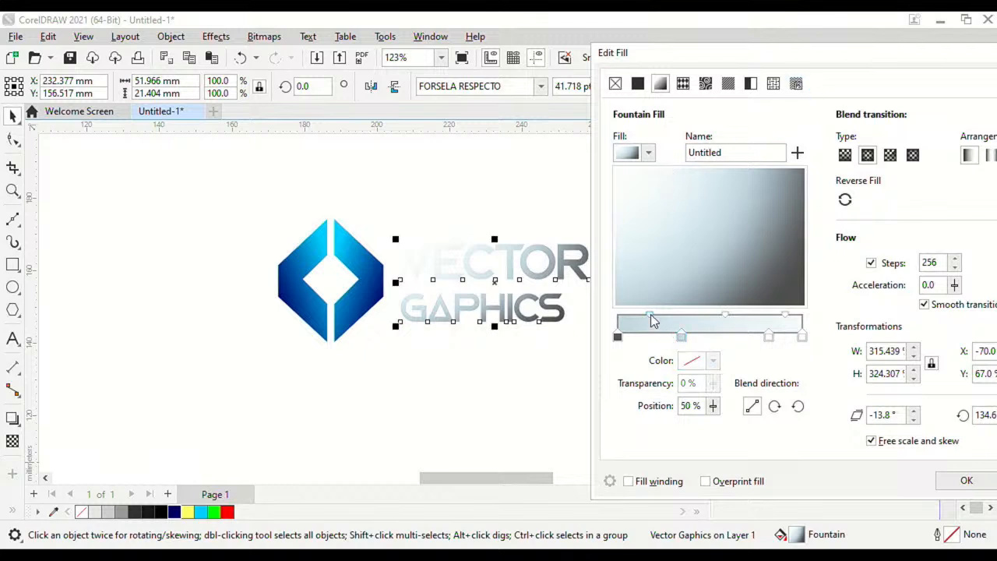
double_click(678, 340)
double_click(772, 342)
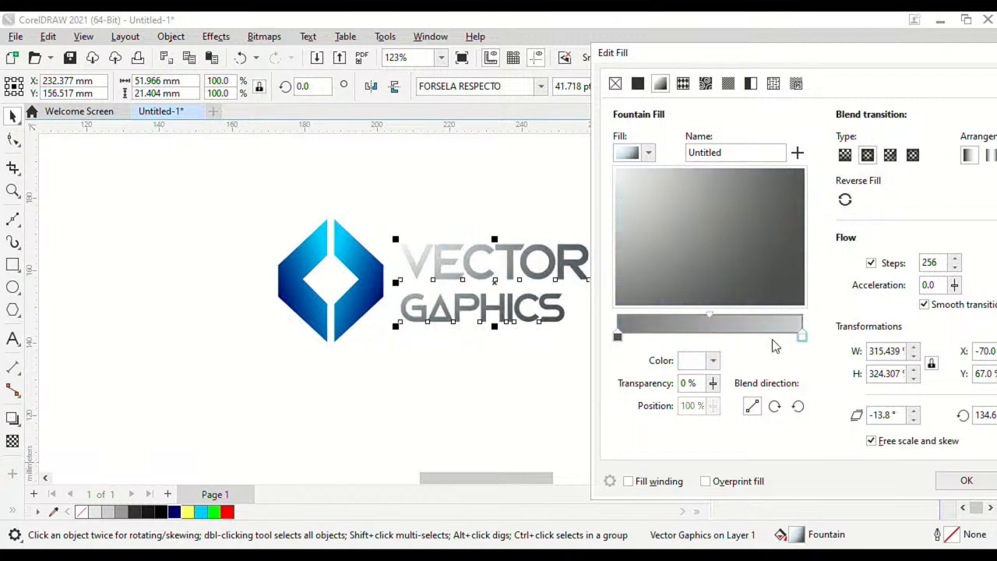
Step: Eyedrop the start stop from the logo's dark blue and the end stop from its cyan, then apply
click(618, 337)
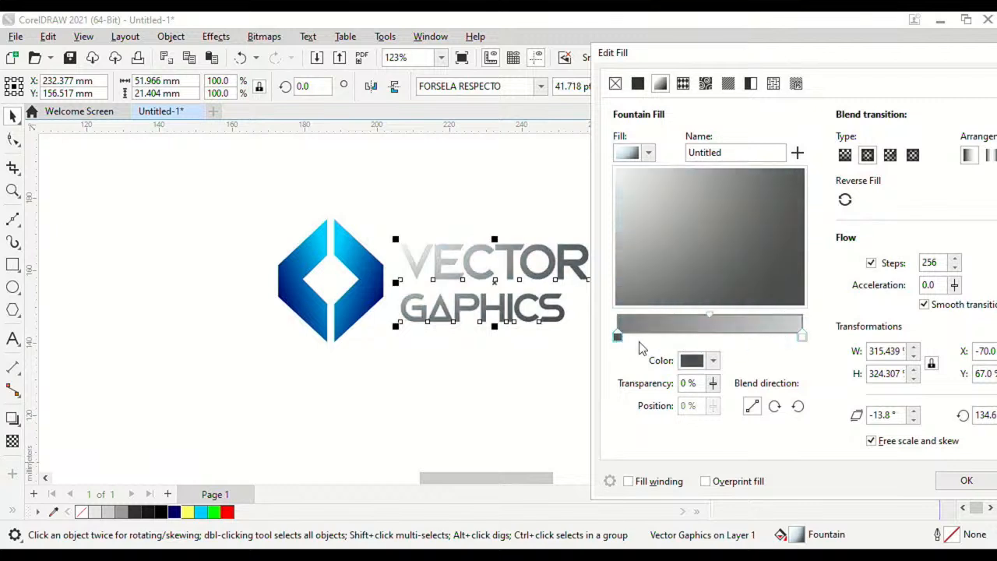
click(713, 361)
click(828, 333)
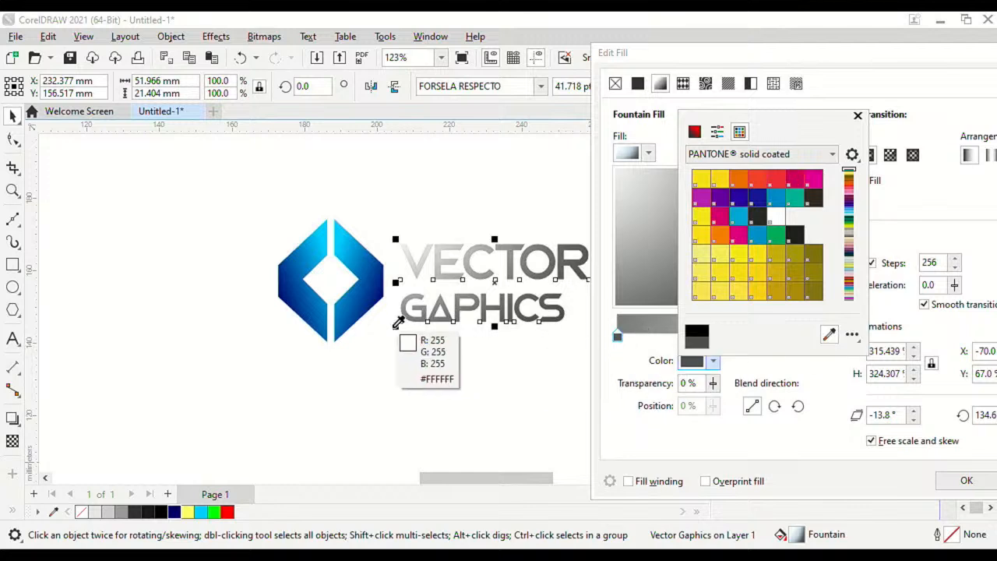
click(387, 288)
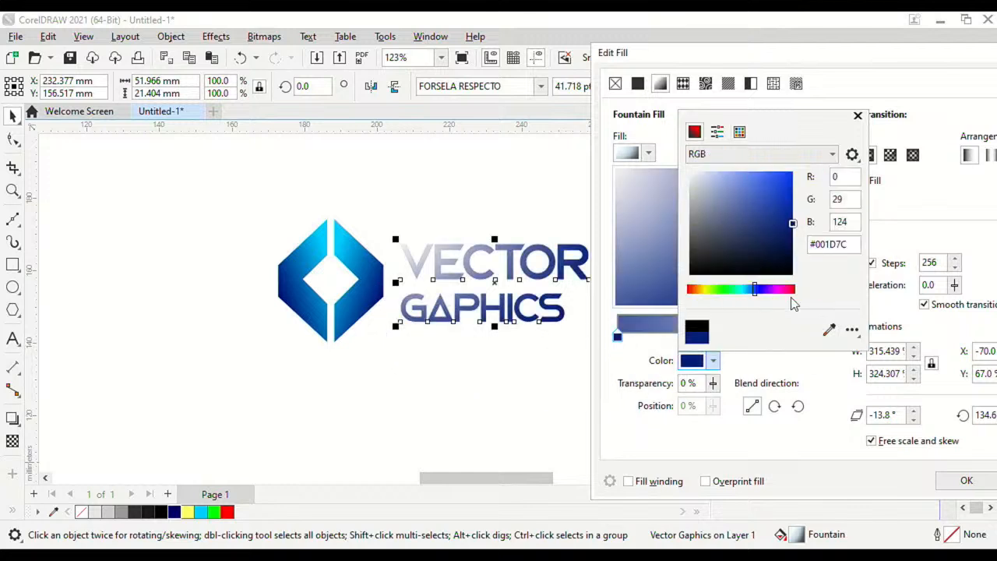
click(783, 369)
click(802, 340)
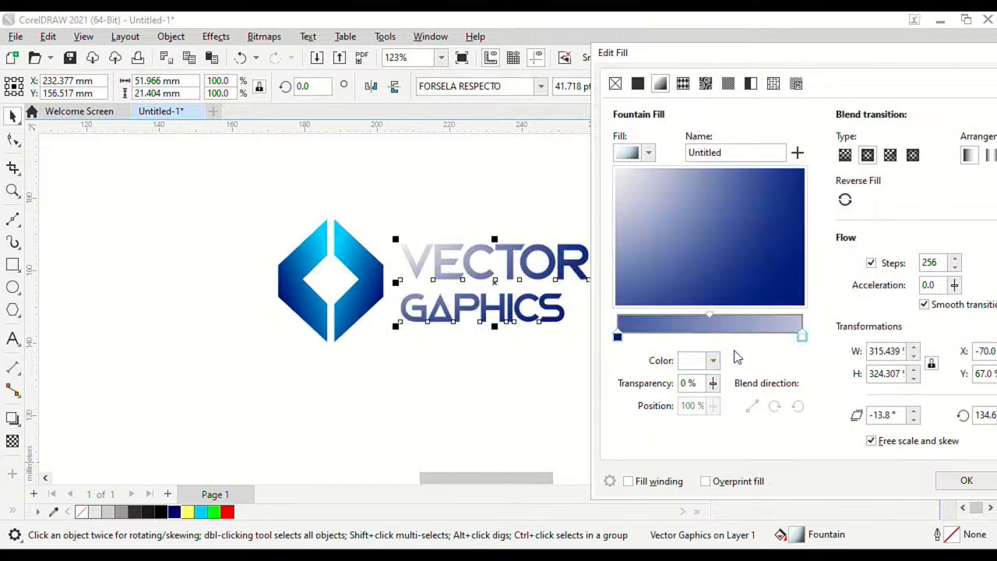
click(712, 361)
click(829, 335)
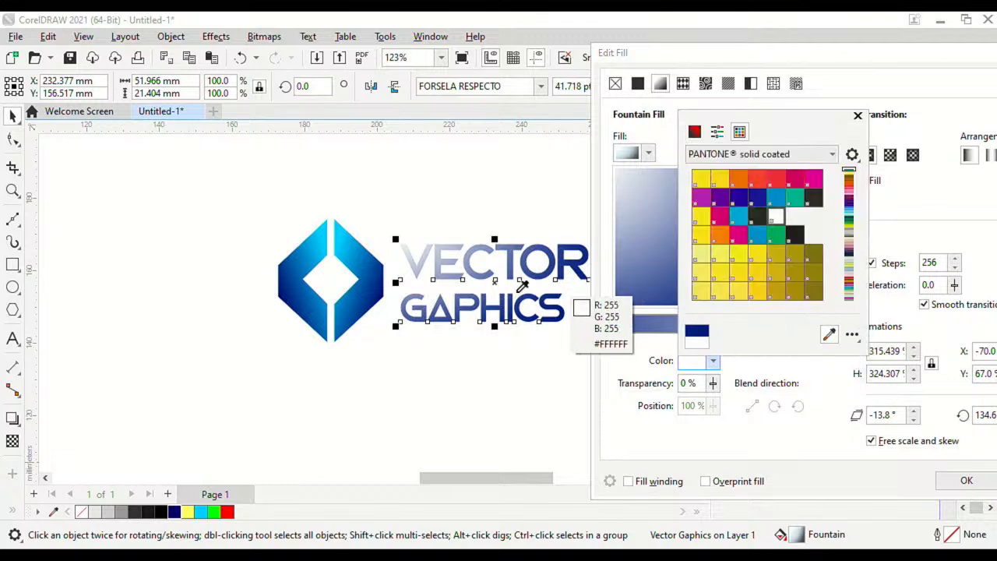
click(344, 222)
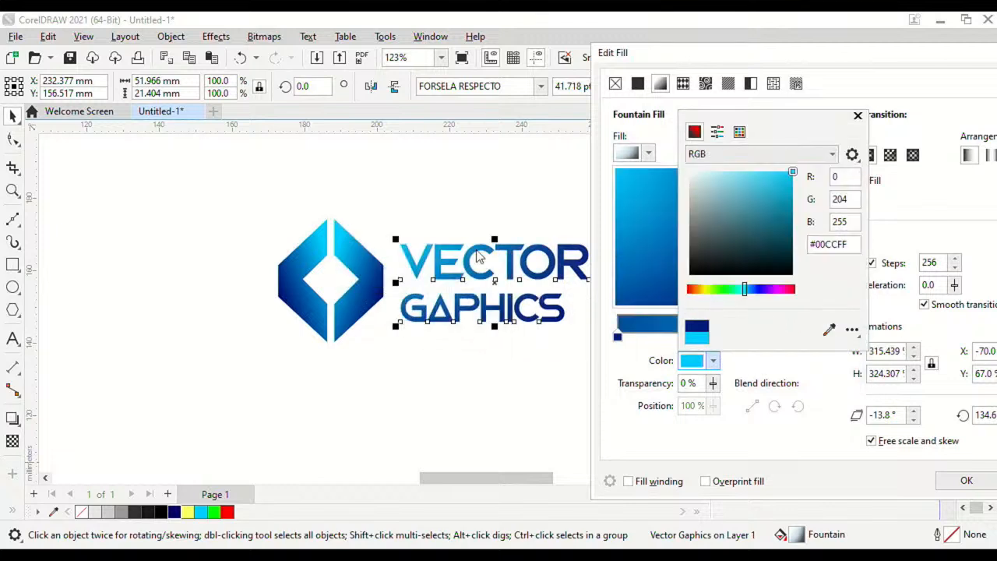
click(808, 379)
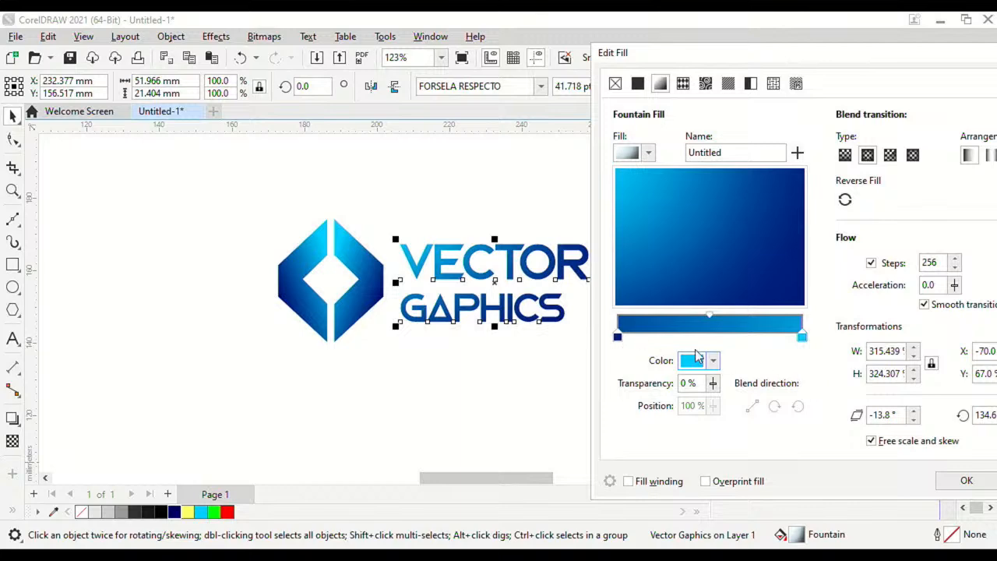
click(964, 480)
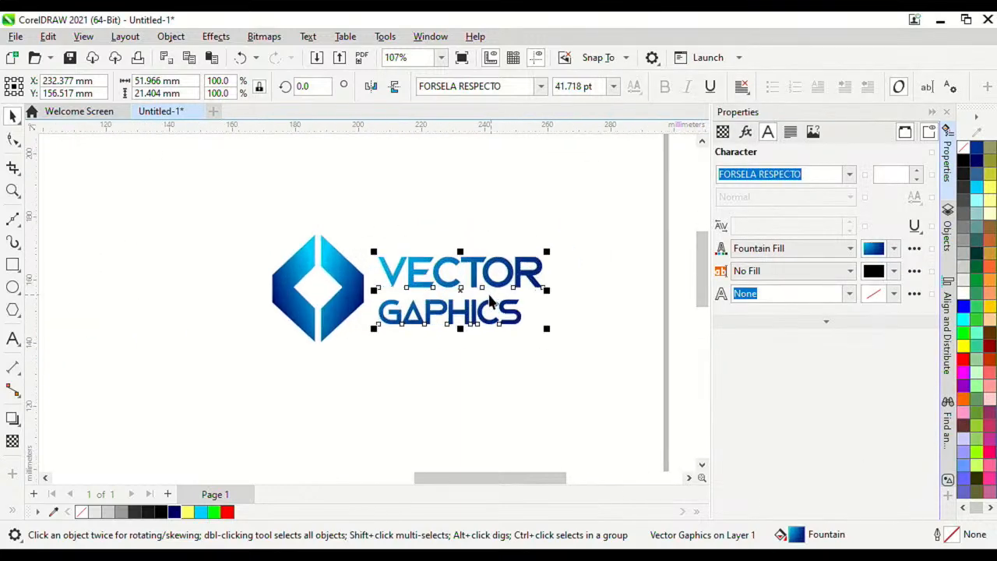
Step: Reopen the text's fill editor and set the gradient rotation to 0°
click(913, 248)
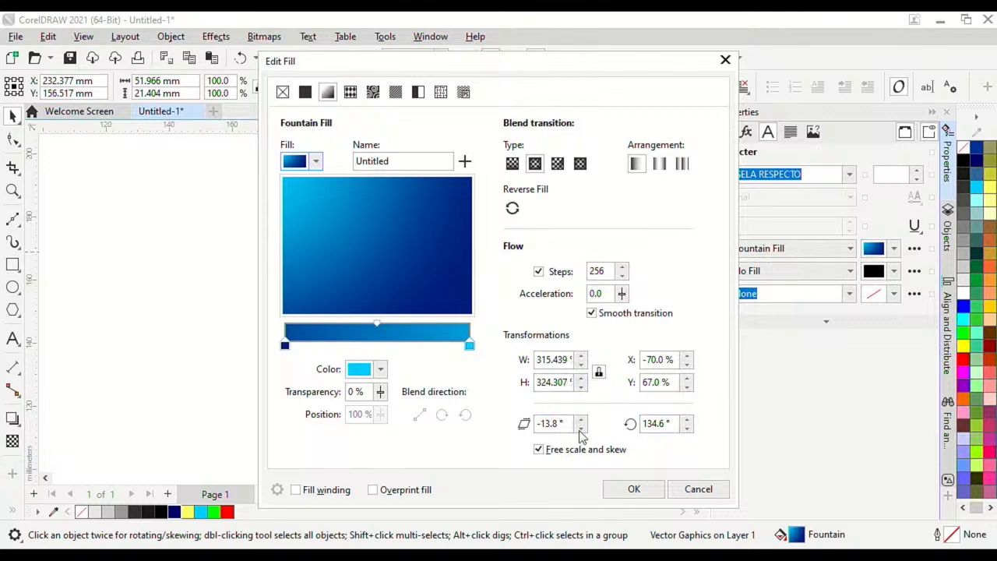
double_click(644, 423)
text(0)
key(Return)
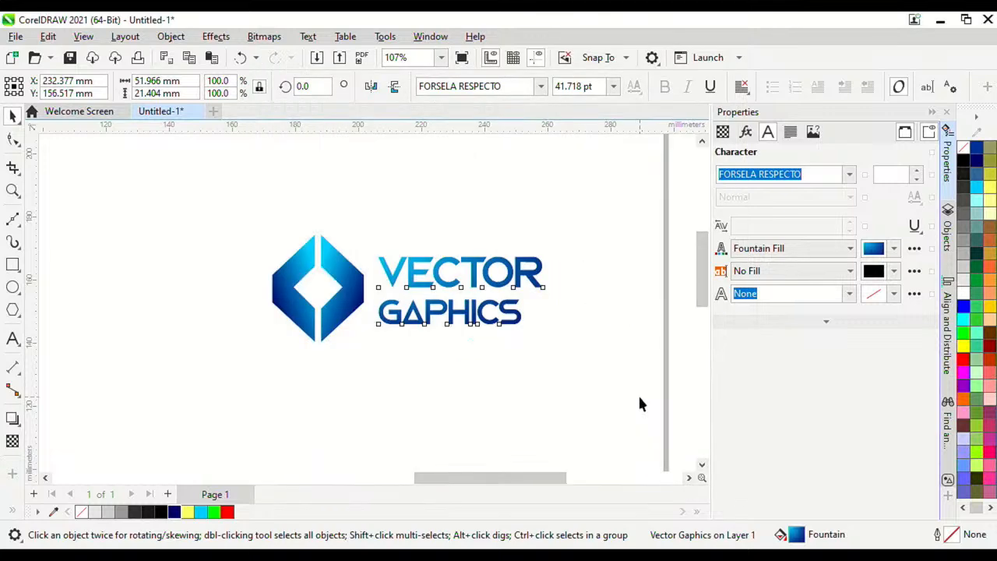
click(574, 279)
scroll(370, 271, up, 1)
drag(197, 192, 577, 401)
click(446, 320)
double_click(394, 311)
text(R)
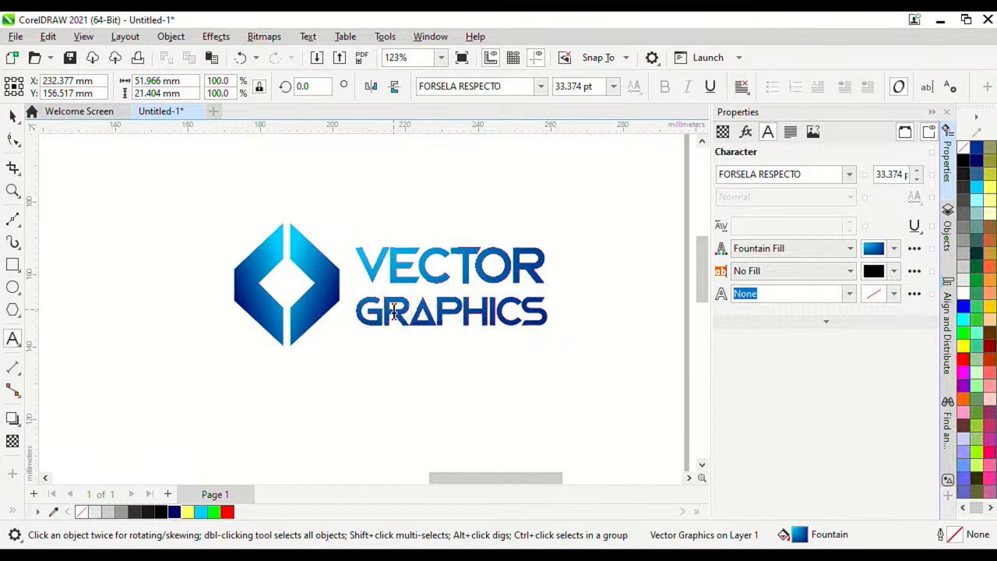
click(12, 115)
scroll(332, 249, down, 3)
click(327, 217)
click(348, 285)
scroll(403, 268, up, 3)
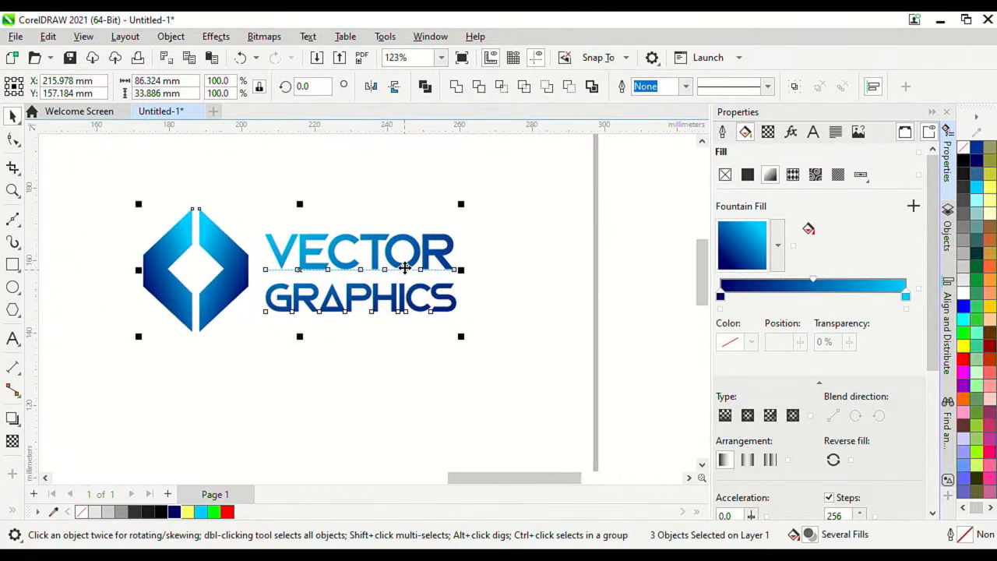
scroll(404, 267, down, 2)
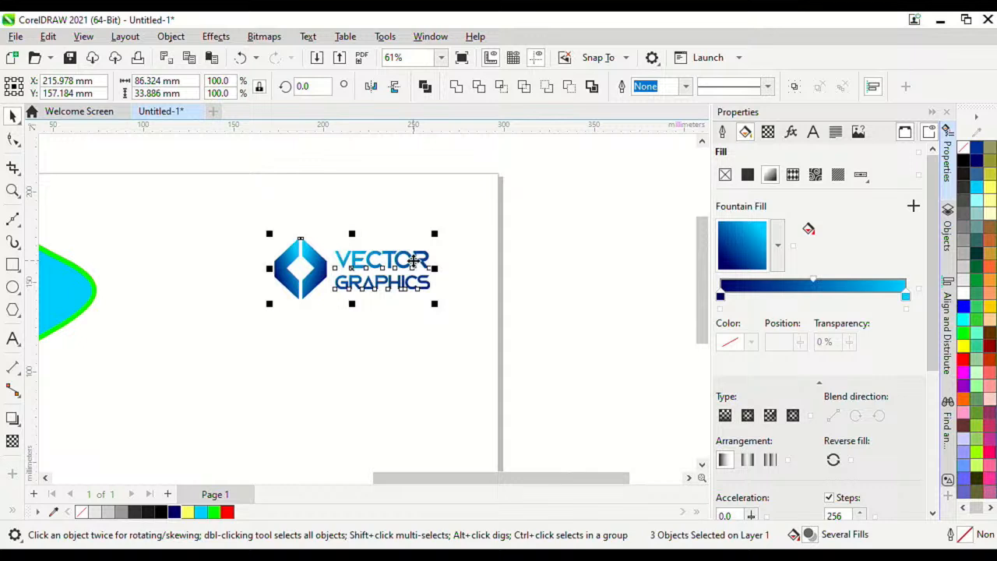
scroll(414, 259, up, 3)
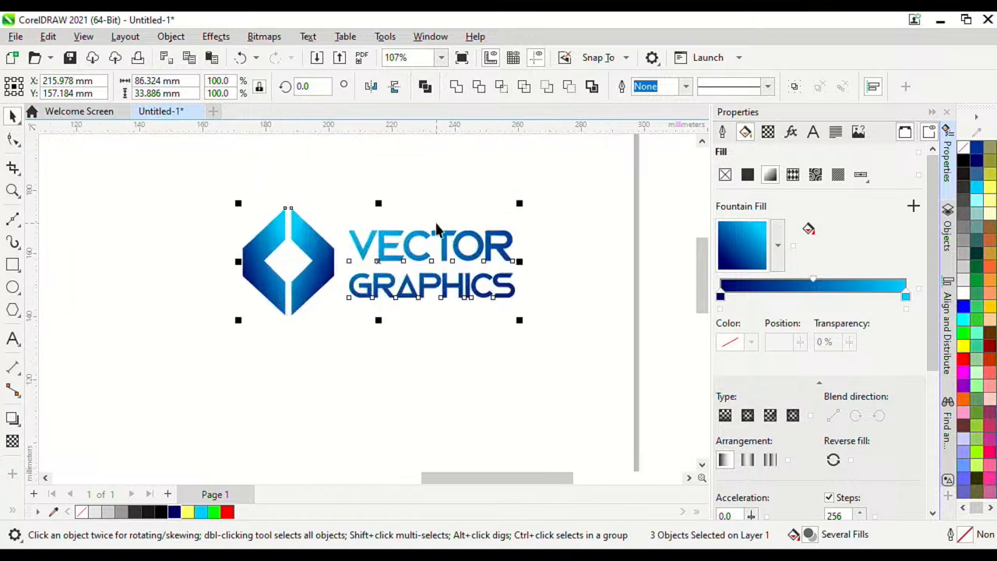
scroll(385, 230, down, 2)
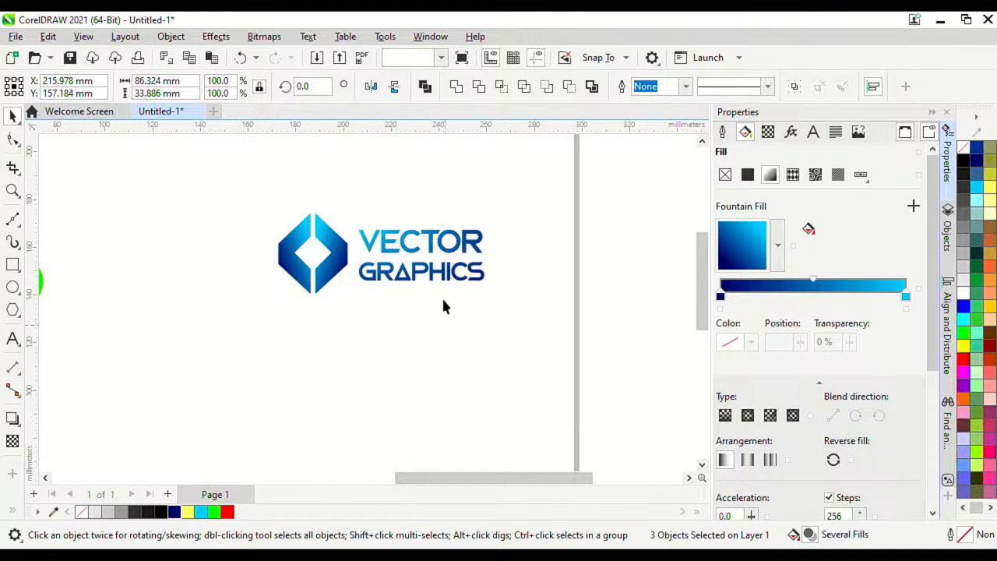
click(441, 296)
scroll(442, 296, up, 1)
click(446, 282)
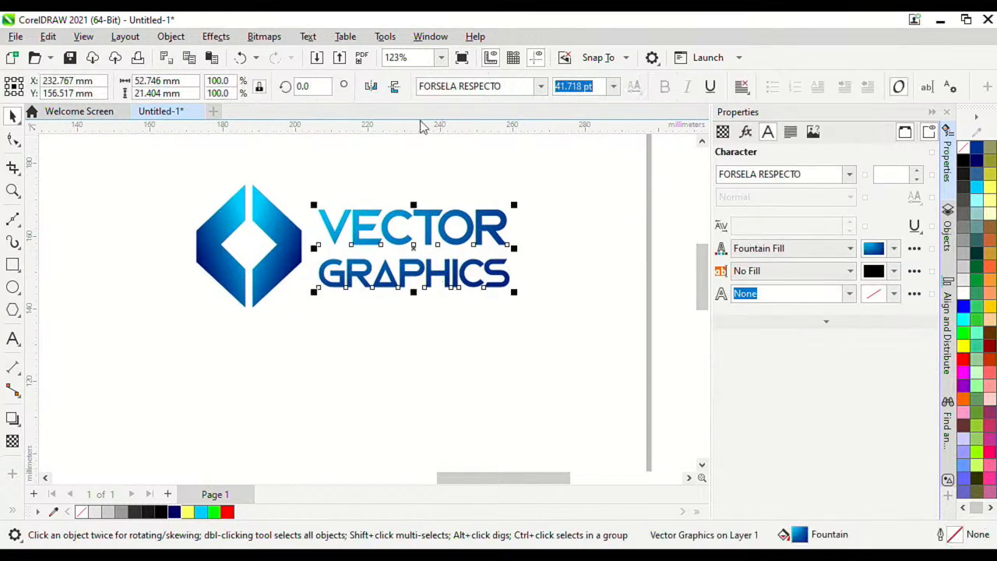
click(789, 132)
click(506, 341)
scroll(387, 299, down, 2)
scroll(375, 245, up, 1)
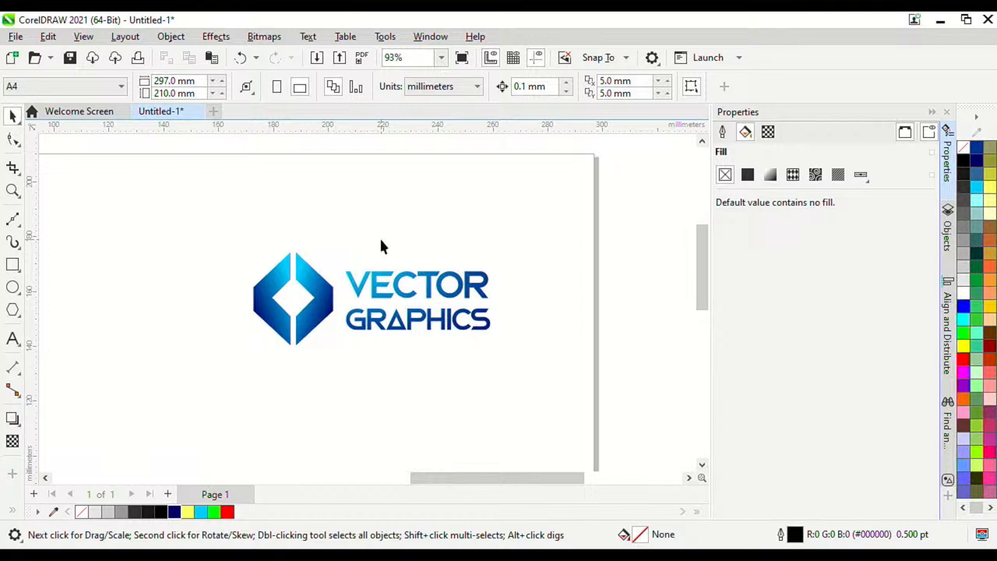
scroll(407, 222, down, 3)
scroll(351, 249, up, 2)
scroll(302, 268, down, 1)
scroll(302, 268, up, 2)
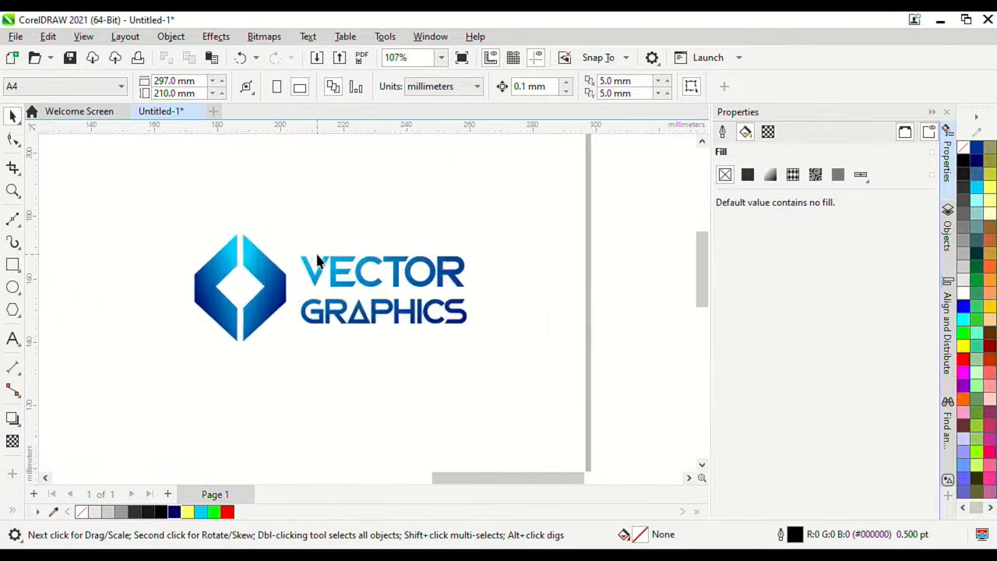
scroll(302, 268, down, 3)
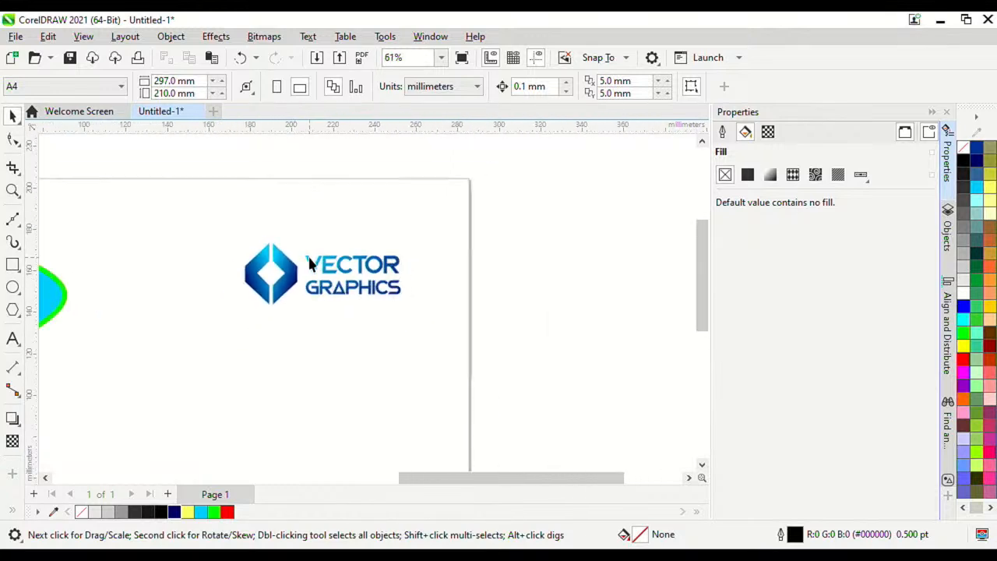
Step: Create a new document in inches with width 3.5, height 2 and 300 dpi resolution
click(15, 36)
click(35, 54)
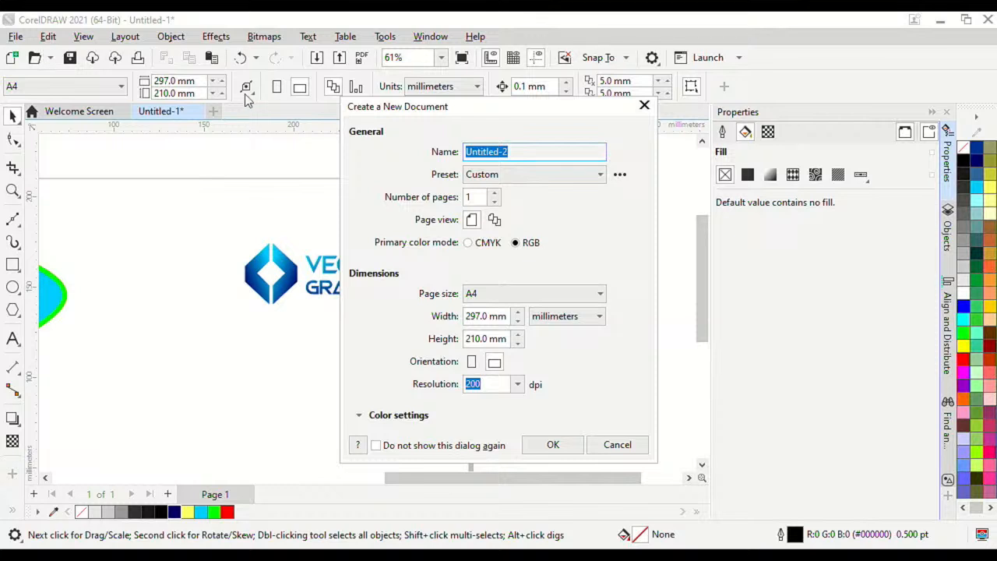
click(556, 314)
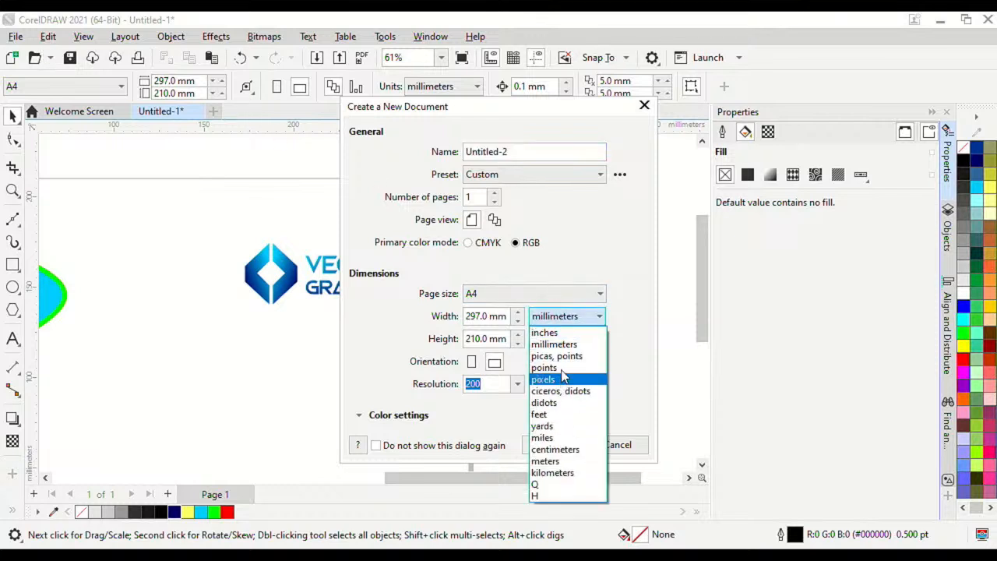
click(545, 333)
double_click(477, 316)
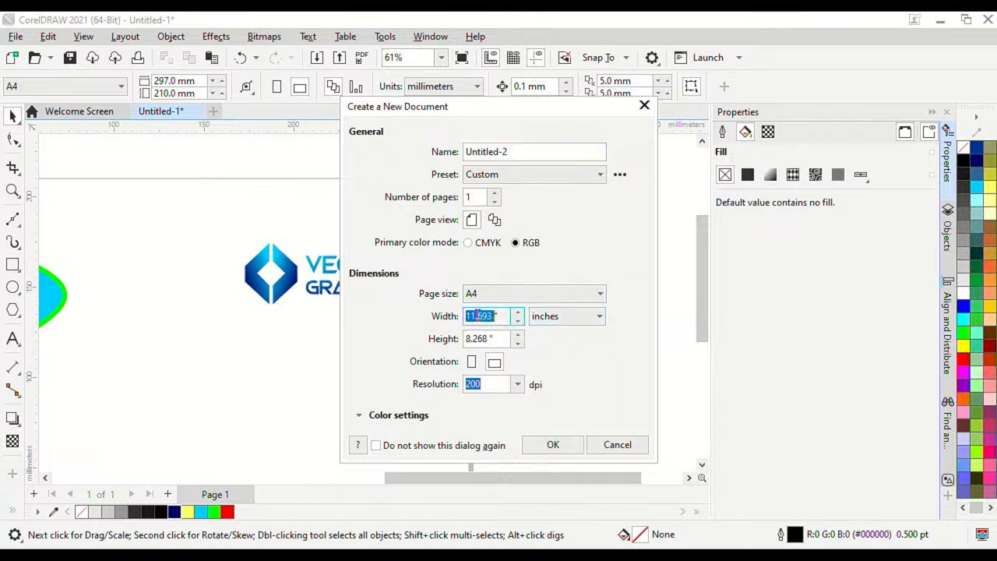
text(3.5)
double_click(476, 340)
text(2)
click(517, 384)
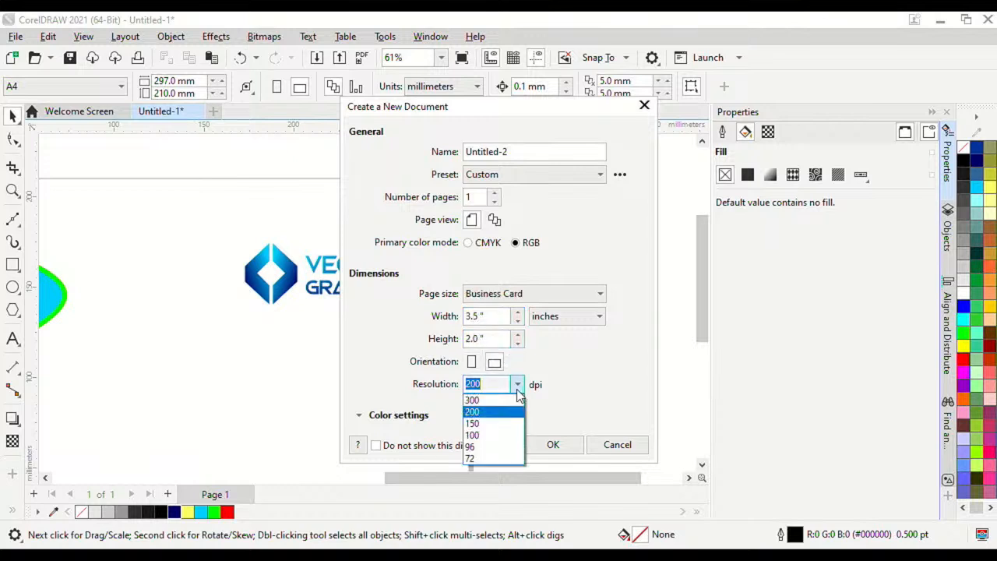
click(514, 408)
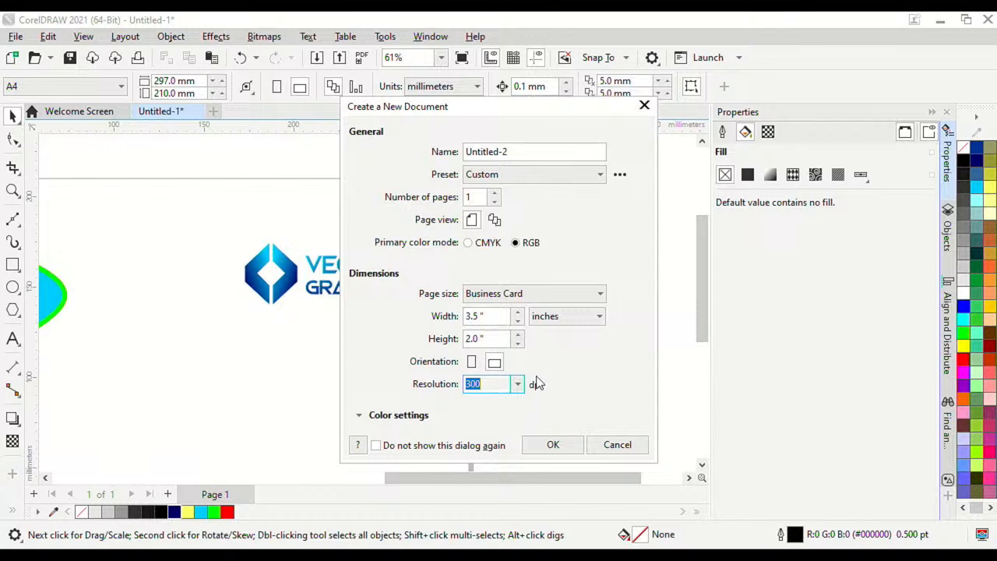
click(552, 444)
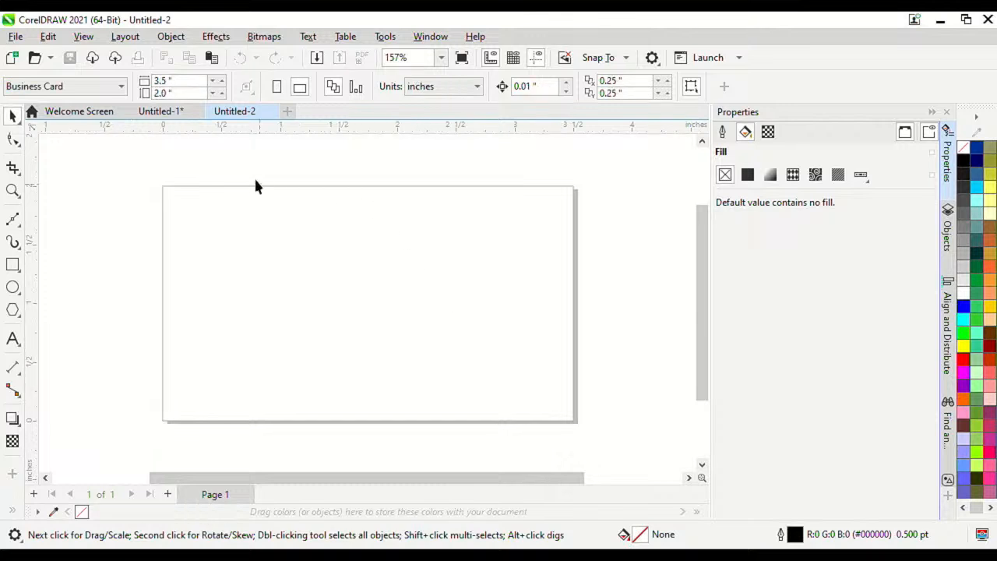
Step: Group the three VECTOR GRAPHICS logo parts and copy the group
click(159, 114)
drag(213, 206, 428, 354)
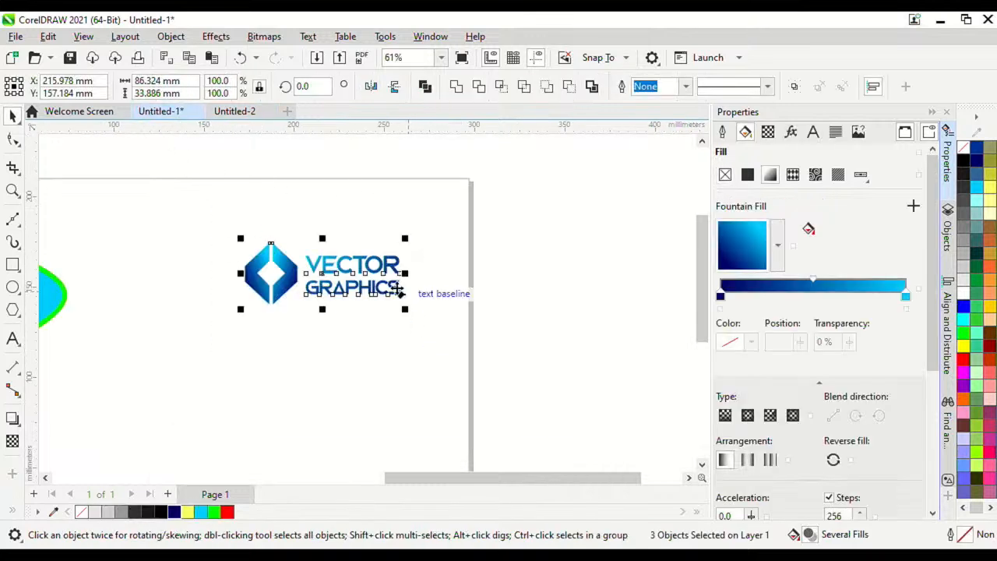
right_click(383, 268)
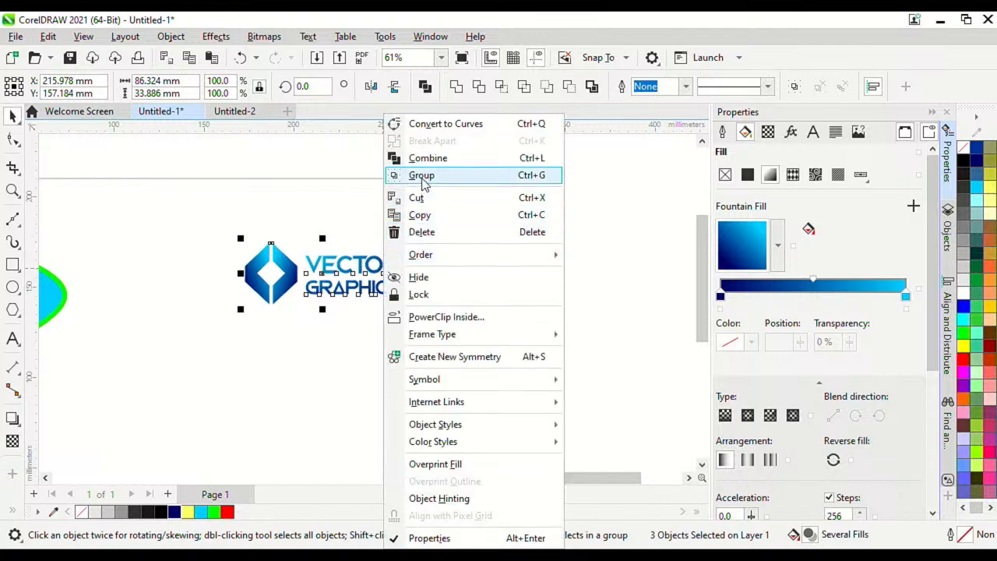
click(421, 176)
right_click(374, 269)
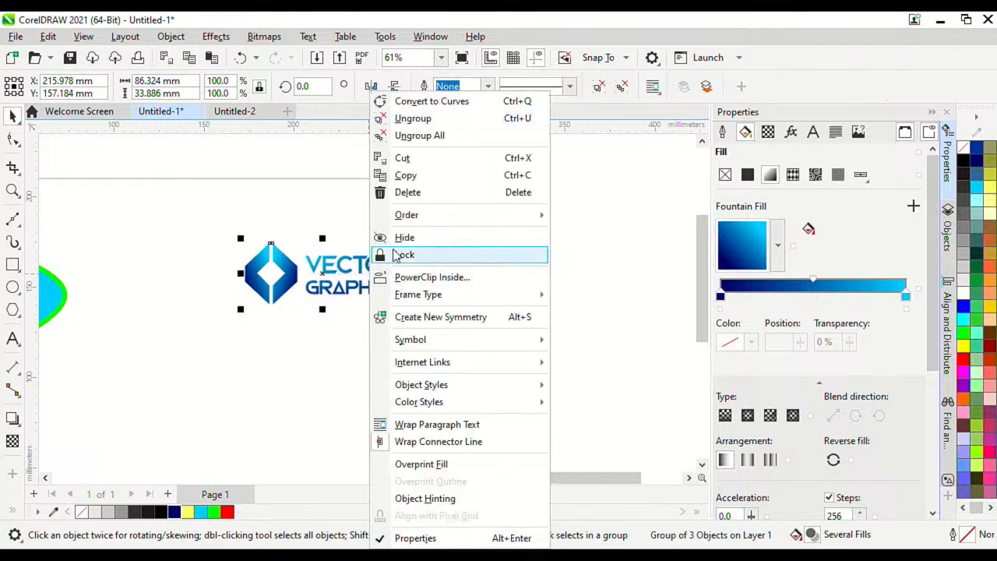
click(405, 176)
Step: Paste the logo into the Untitled-2 business card and move it onto the page
click(253, 115)
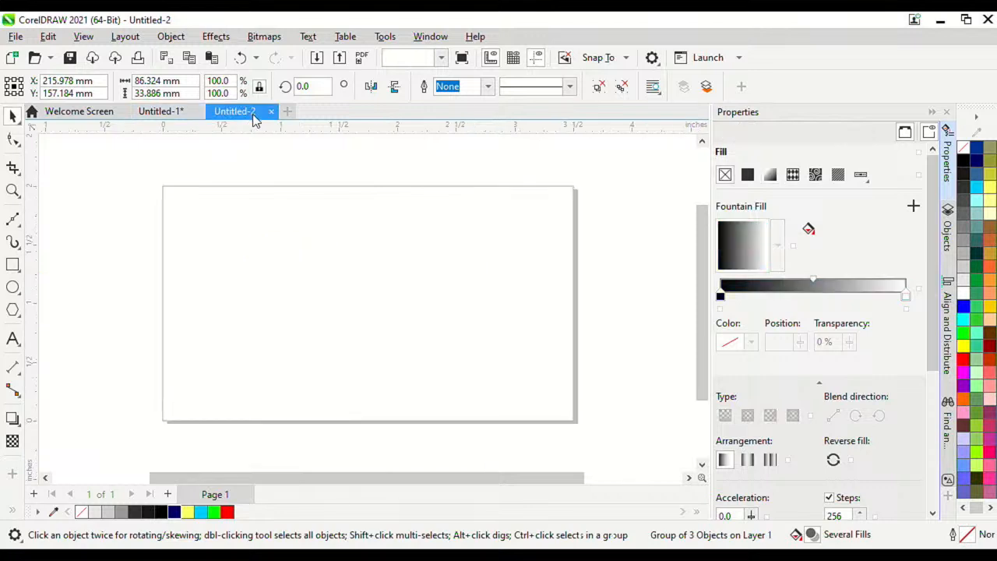
right_click(320, 271)
click(383, 386)
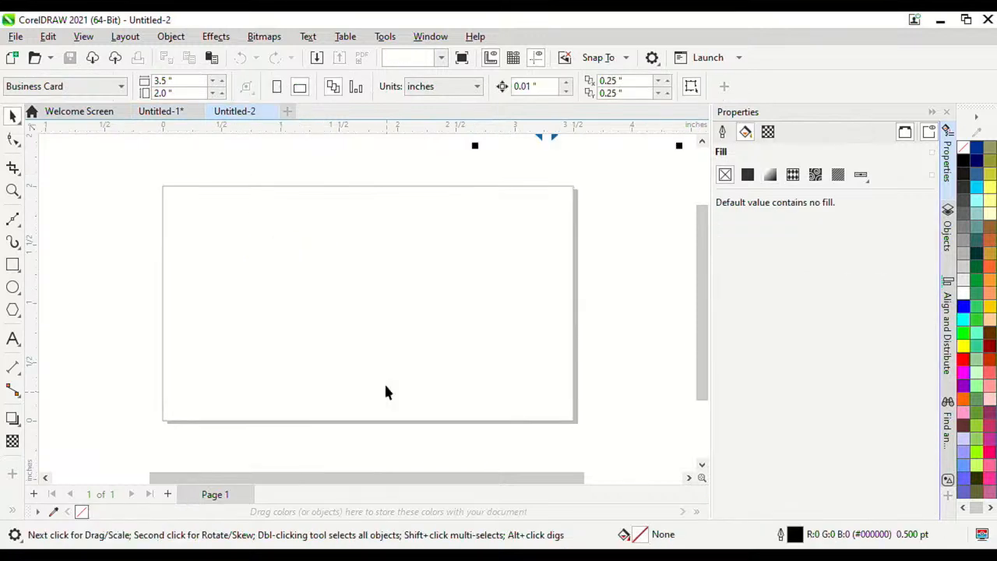
scroll(387, 295, down, 2)
drag(522, 196, 411, 316)
scroll(512, 296, up, 1)
Step: Scale the logo down to 1.546 × 0.607 inches and place it at the card's upper left
drag(537, 363, 423, 317)
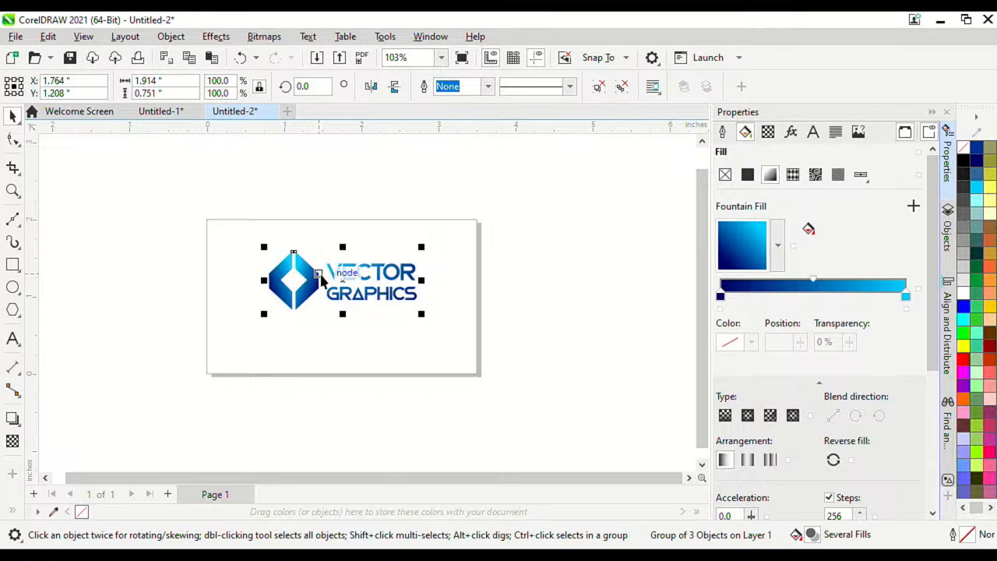
scroll(315, 289, up, 1)
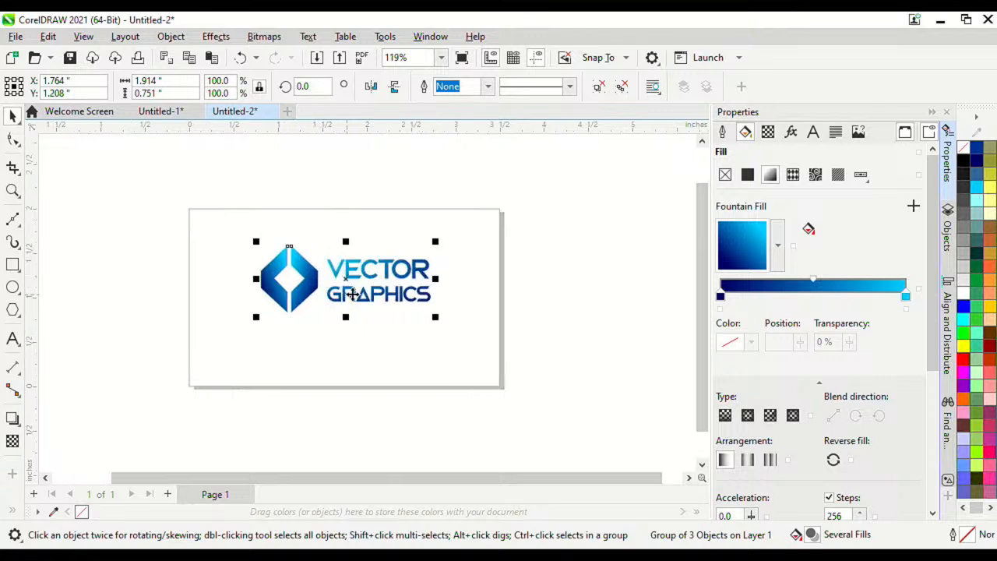
drag(397, 290, 355, 292)
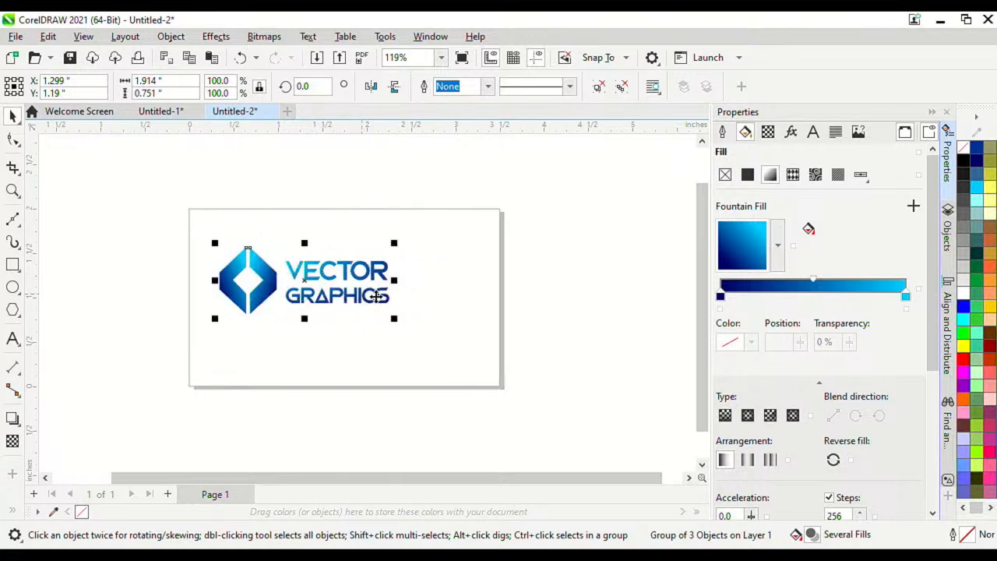
drag(394, 320, 584, 294)
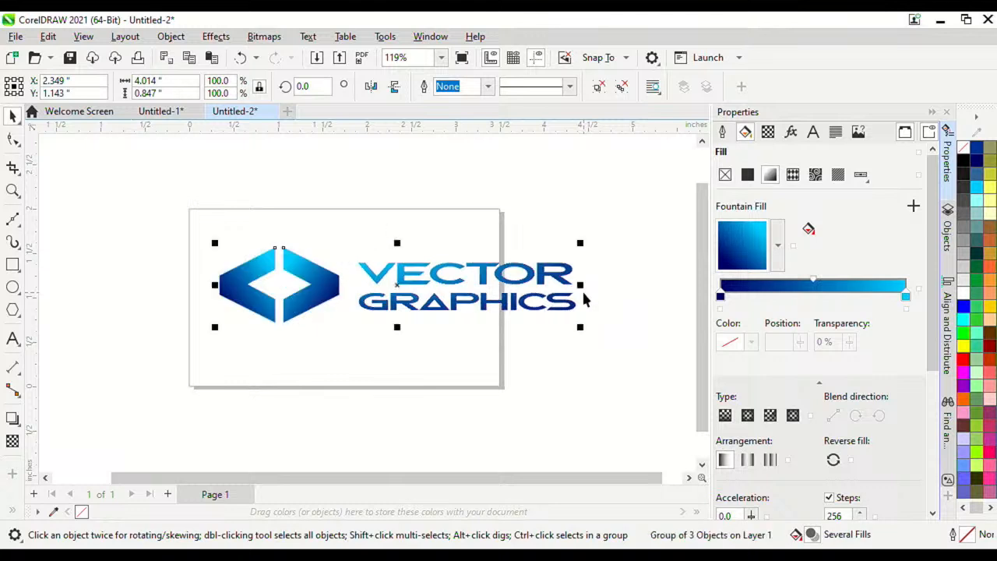
key(ctrl+z)
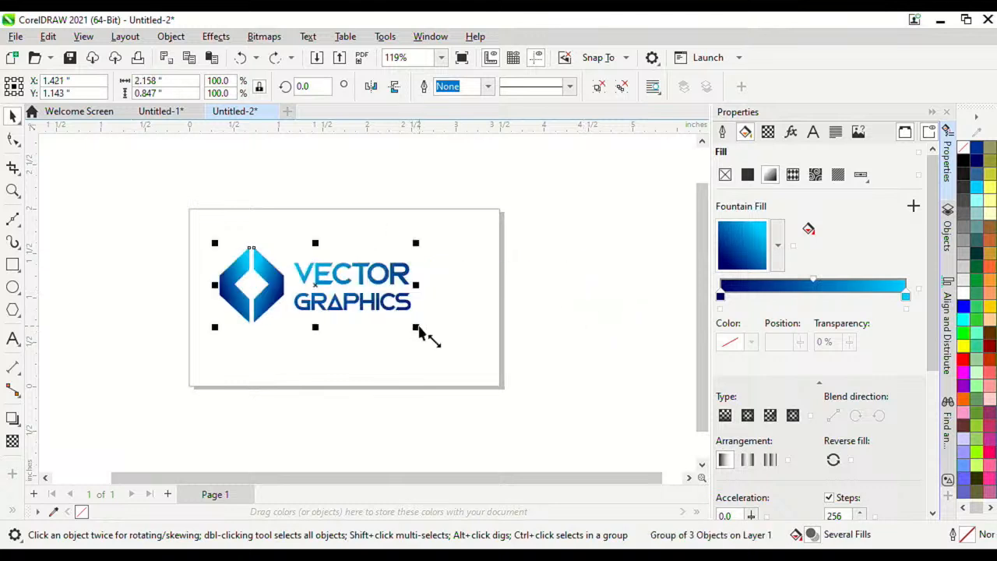
drag(418, 331, 362, 307)
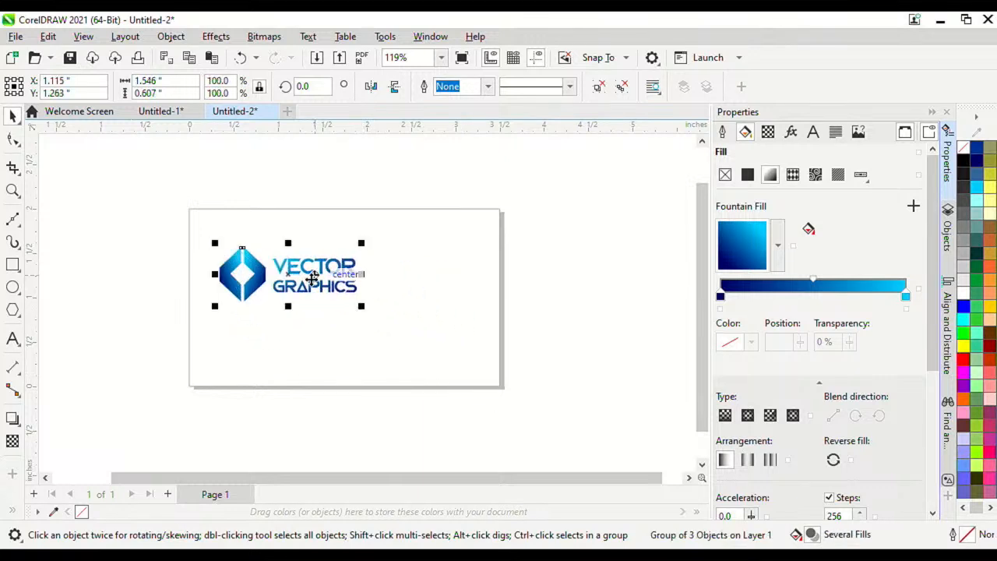
scroll(314, 280, up, 3)
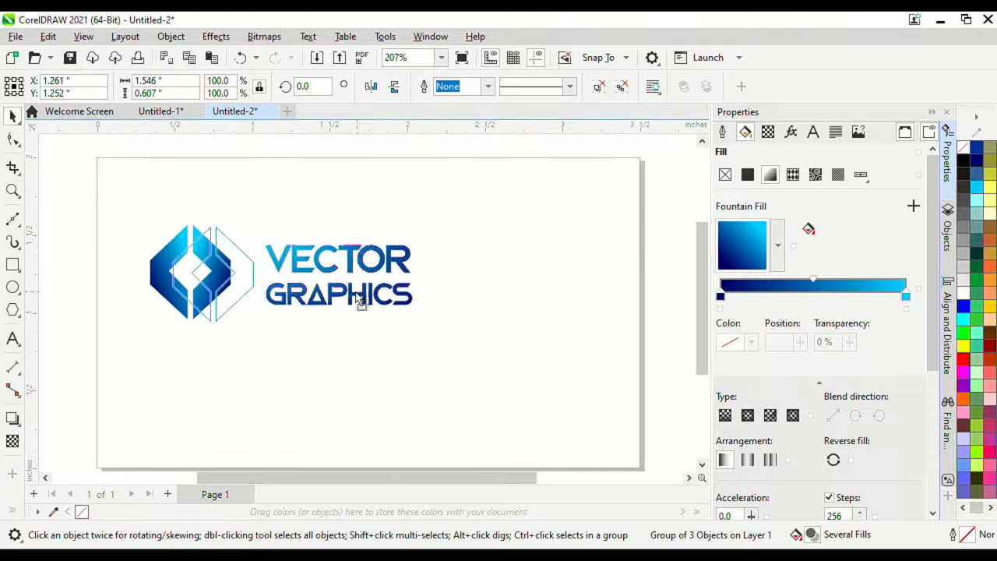
scroll(350, 300, down, 2)
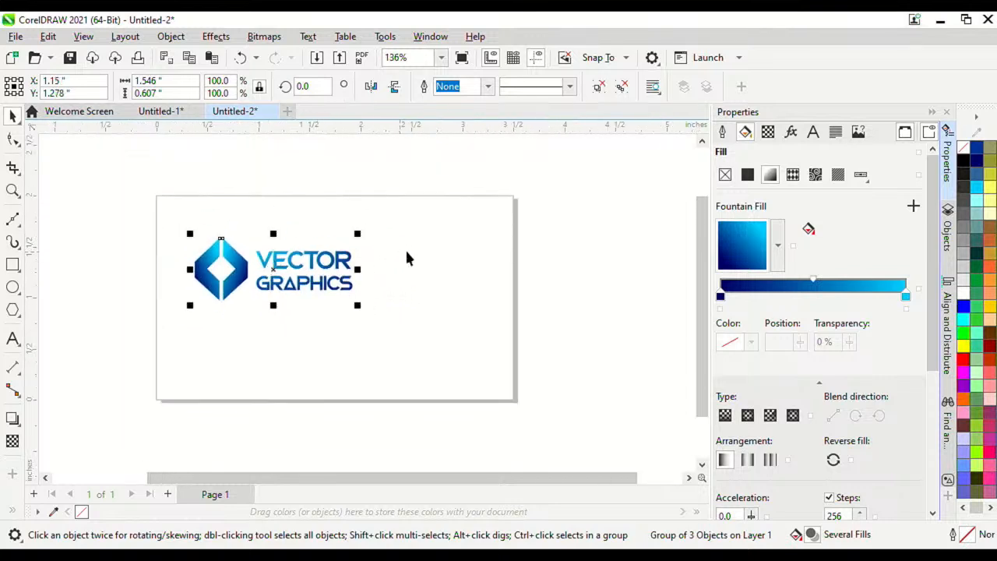
click(325, 245)
scroll(326, 245, up, 1)
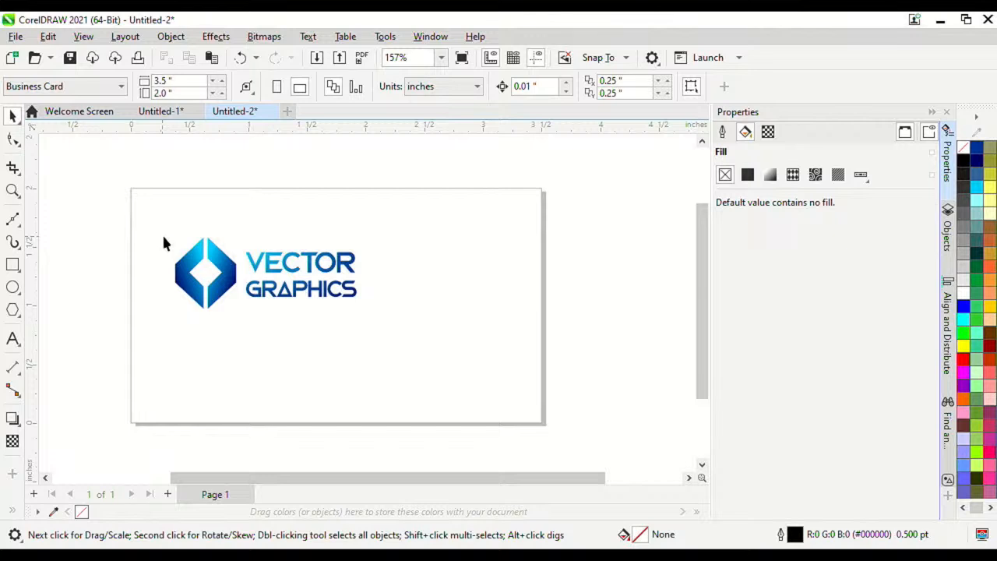
scroll(163, 237, down, 2)
scroll(212, 229, up, 3)
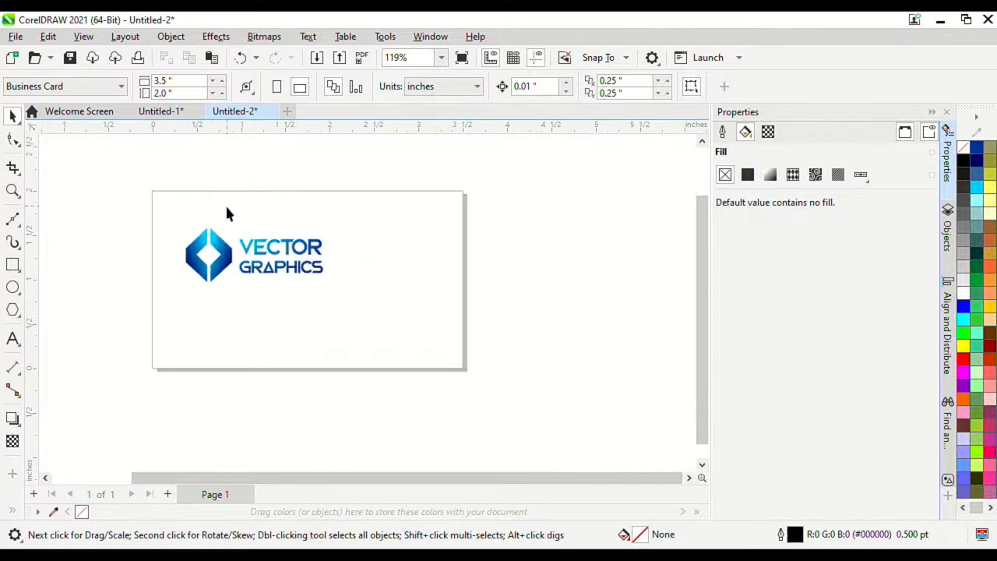
scroll(227, 213, up, 1)
scroll(229, 225, down, 3)
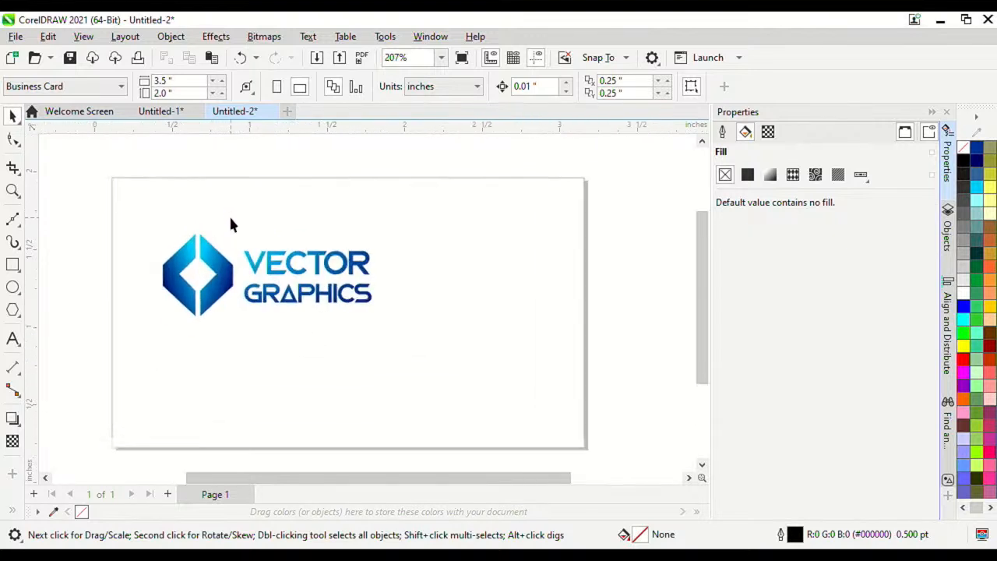
Step: Draw a rectangle over the card and size it to 3.5 × 2.0 inches
click(14, 266)
drag(140, 188, 501, 393)
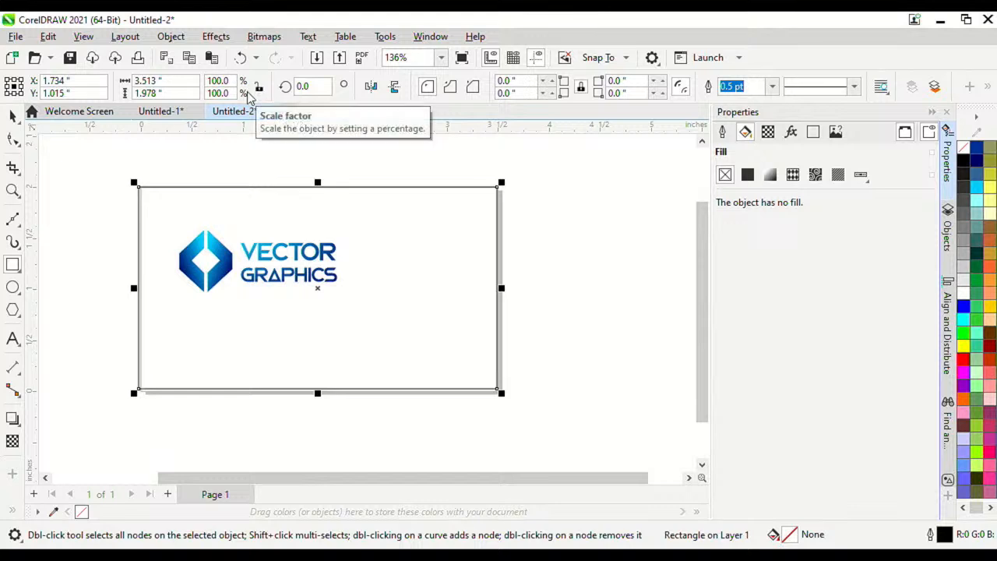
click(187, 86)
double_click(187, 85)
text(3.5)
key(Return)
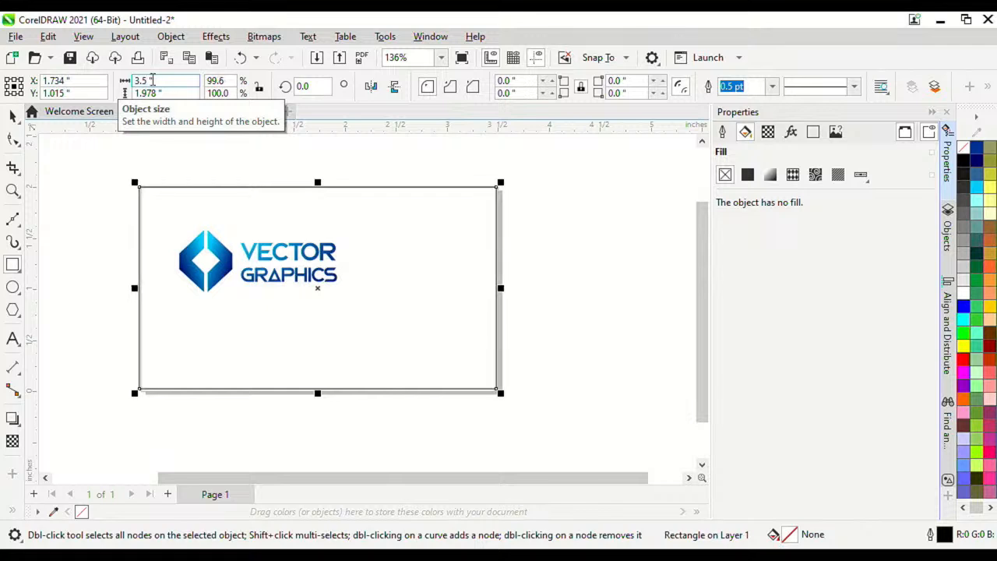
double_click(148, 91)
text(2)
key(Return)
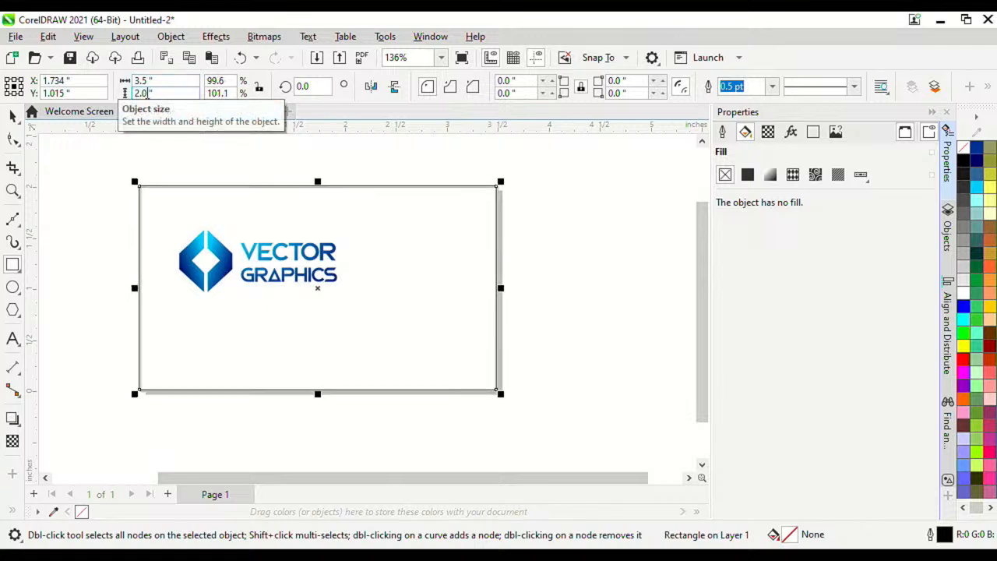
Step: Center the rectangle on the page with P, undoing an accidental move
click(14, 117)
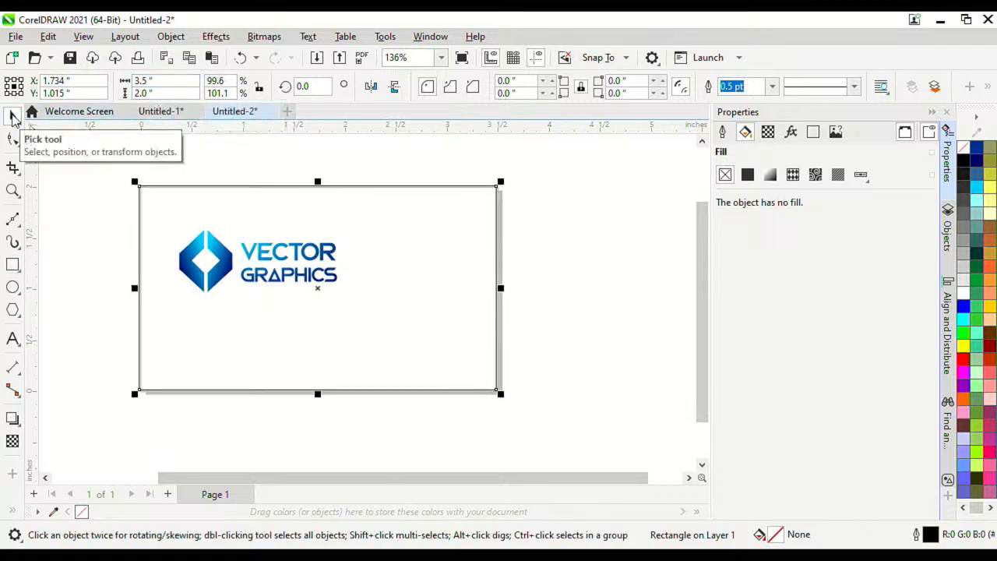
key(p)
drag(154, 158, 282, 294)
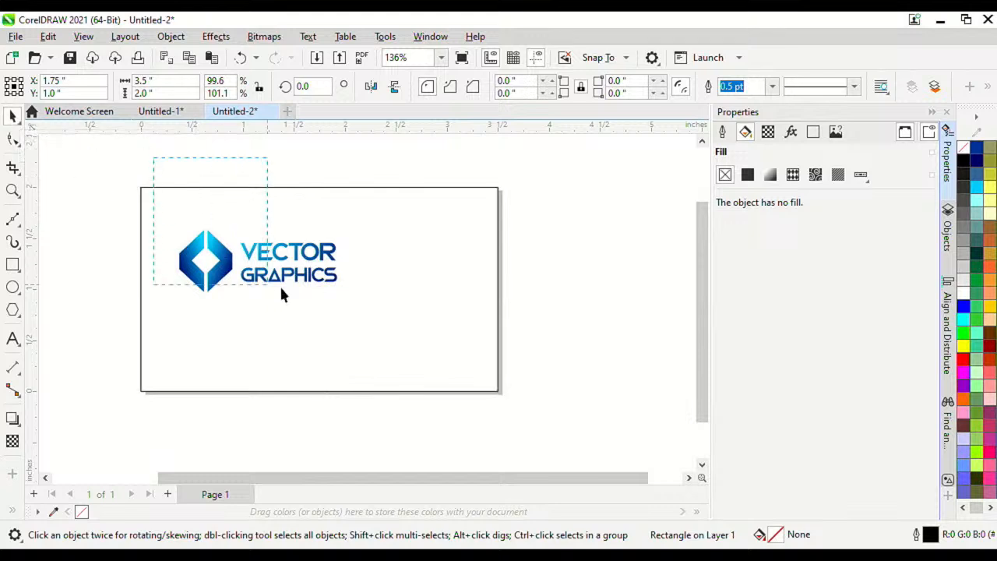
drag(360, 312, 206, 181)
mouse_move(311, 247)
mouse_down()
mouse_move(366, 236)
mouse_move(296, 259)
mouse_up()
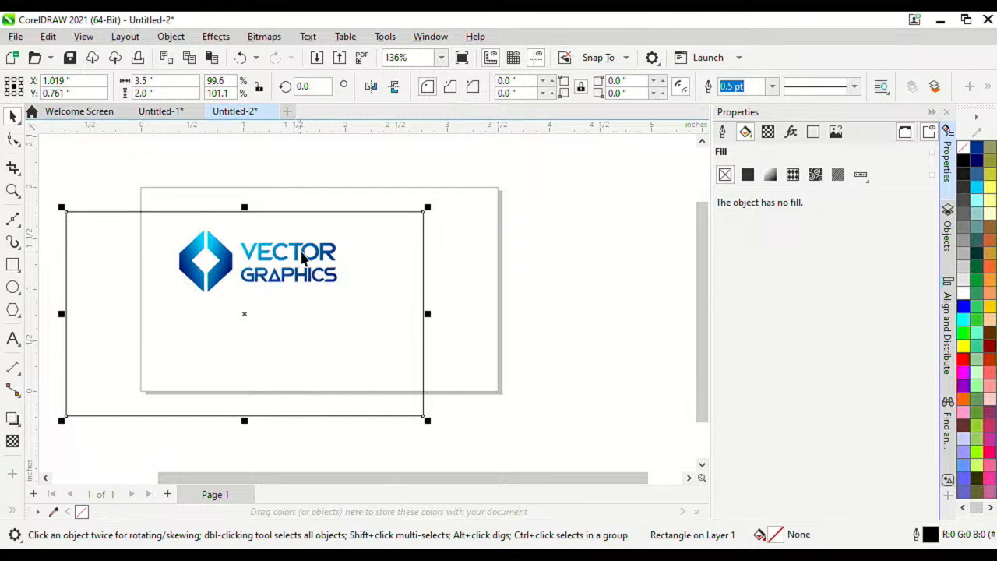
key(ctrl+z)
Step: Select the page-size rectangle and fill it with green (#33CC33)
click(303, 261)
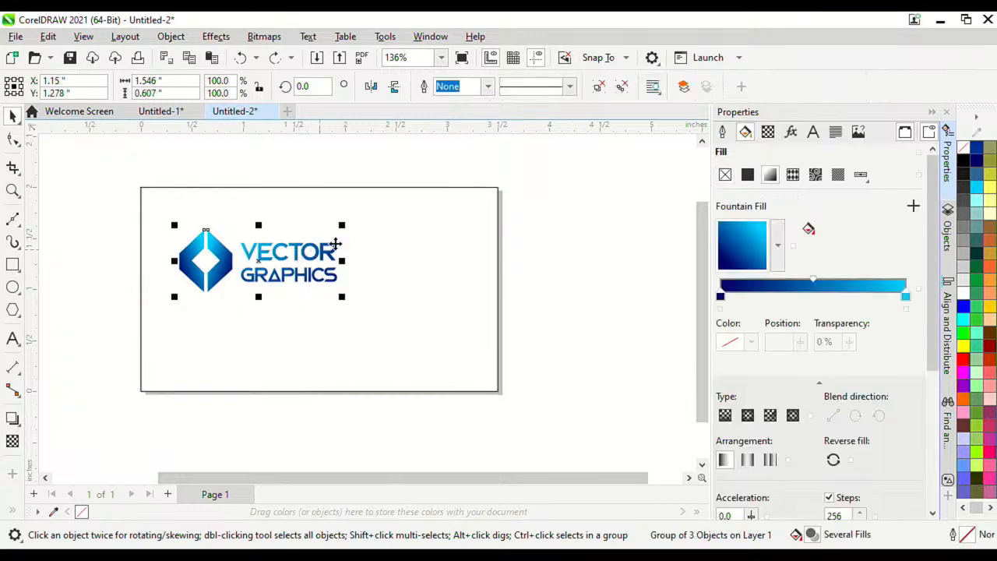
click(356, 248)
click(335, 252)
click(410, 249)
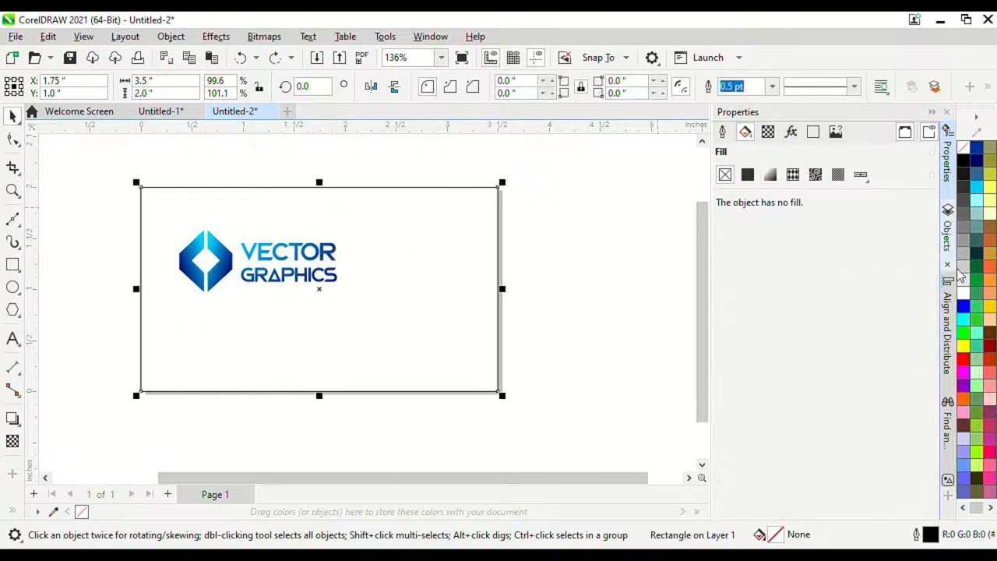
click(978, 328)
click(322, 262)
click(525, 247)
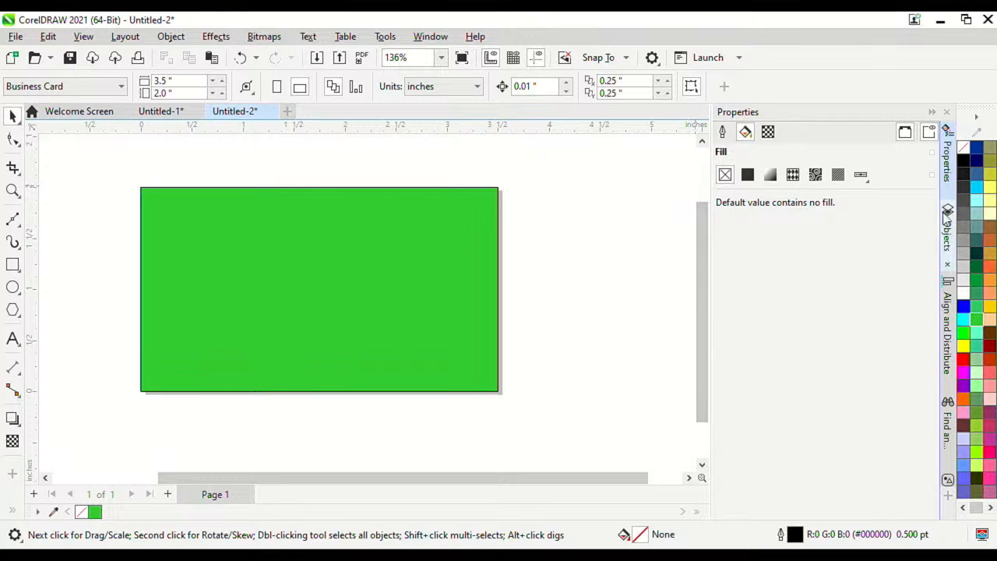
Step: In the Objects docker, move Group of 3 Objects above the Rectangle
click(948, 232)
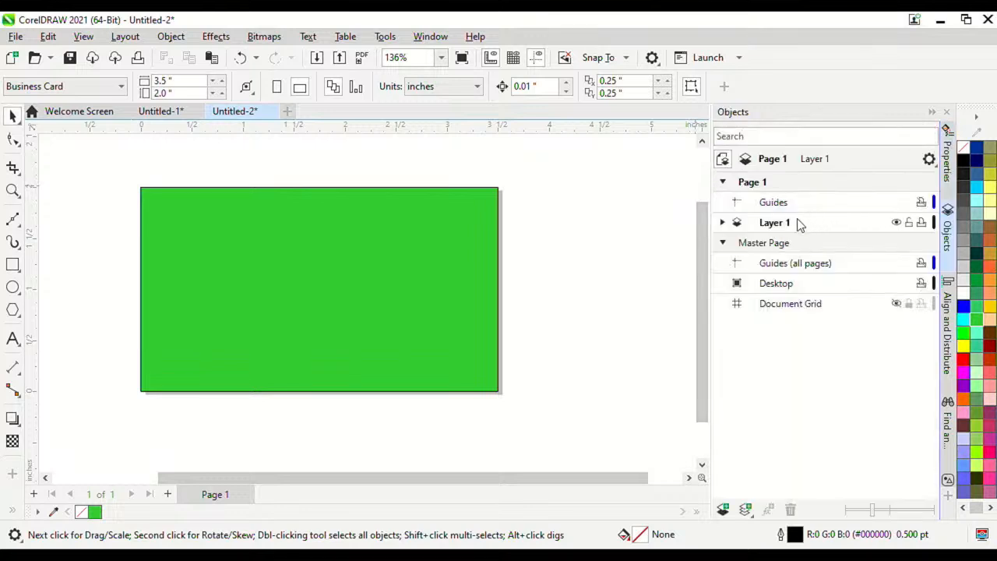
click(722, 223)
click(787, 265)
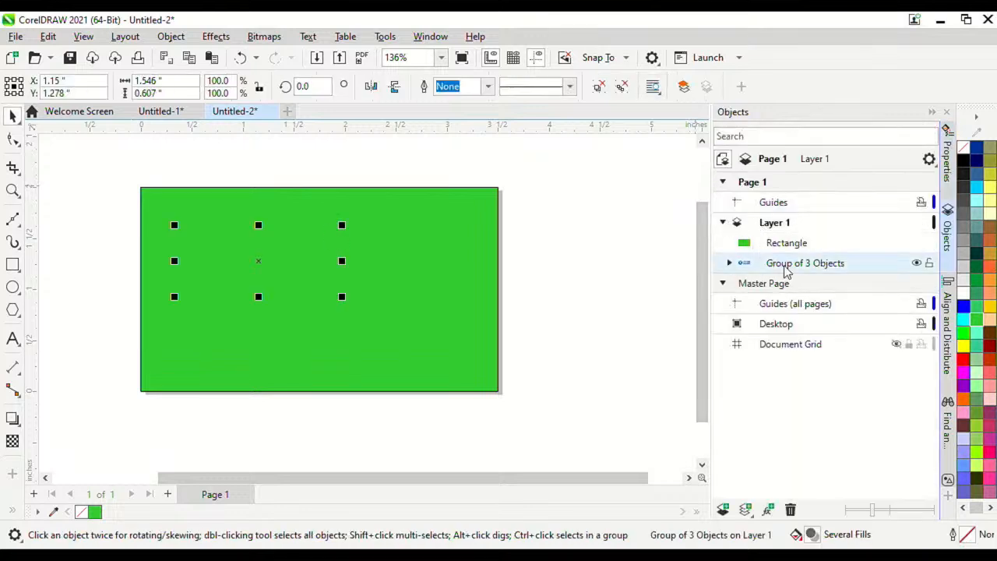
drag(788, 267, 789, 236)
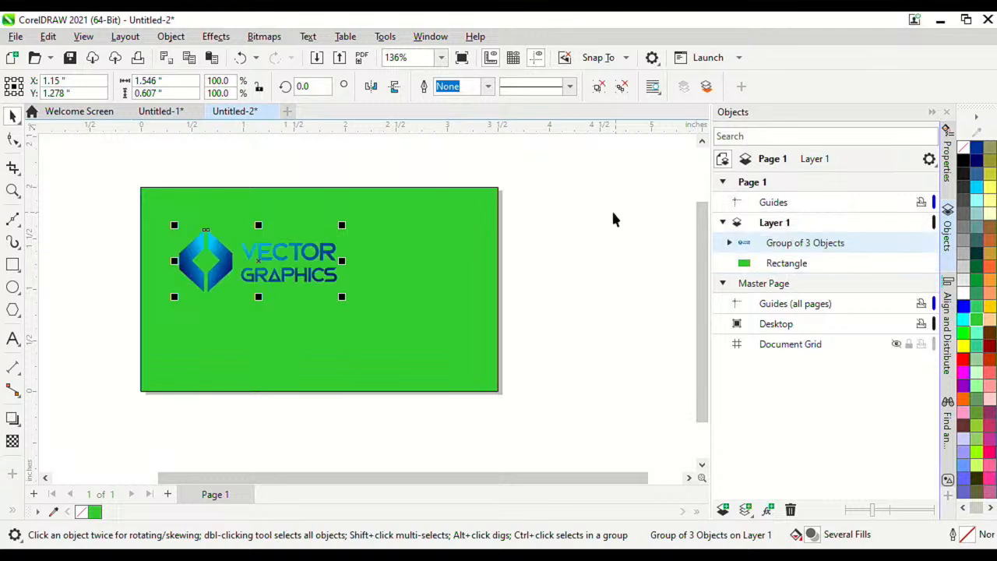
Step: Change the background rectangle's fill to white (#FFFFFF)
click(459, 244)
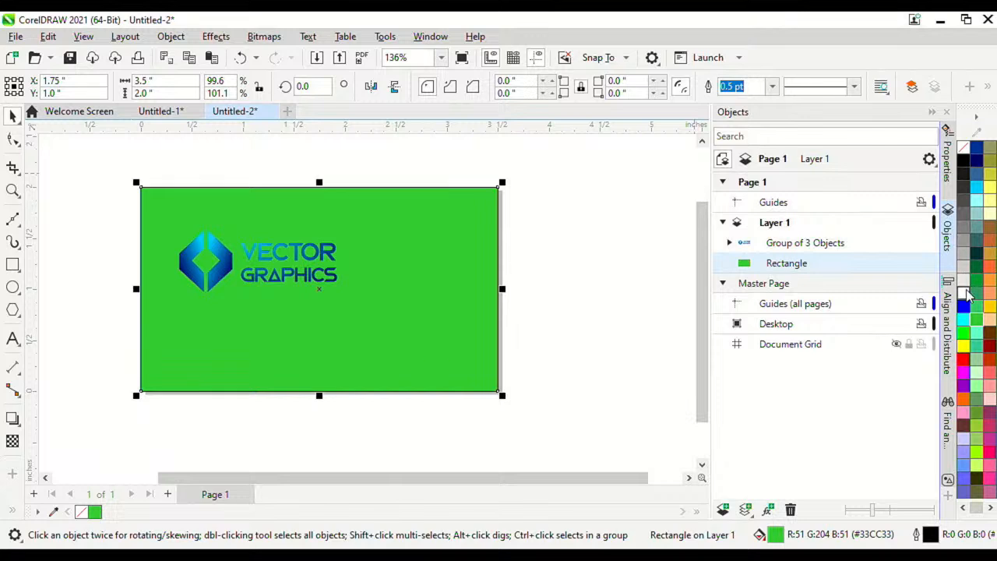
click(965, 293)
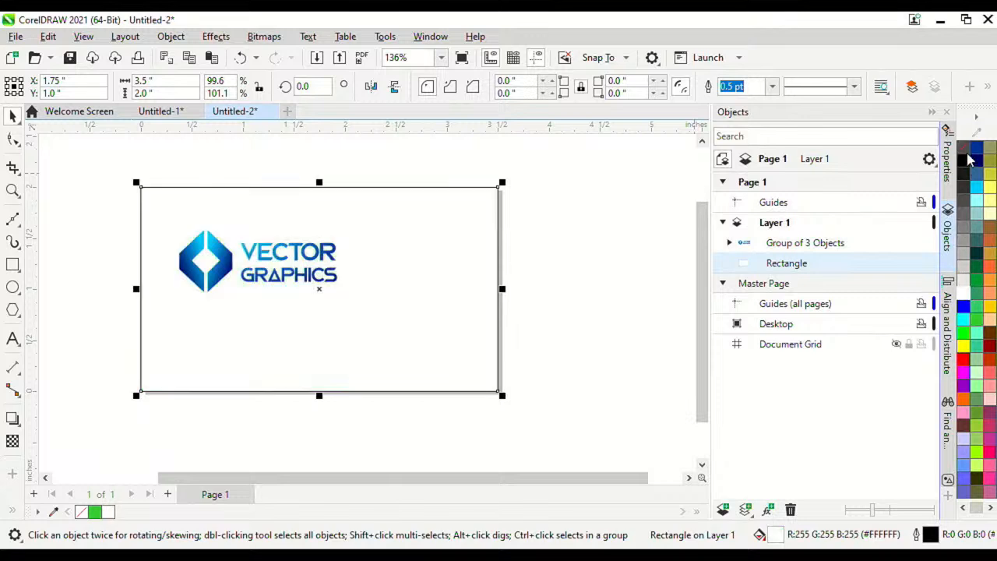
click(614, 231)
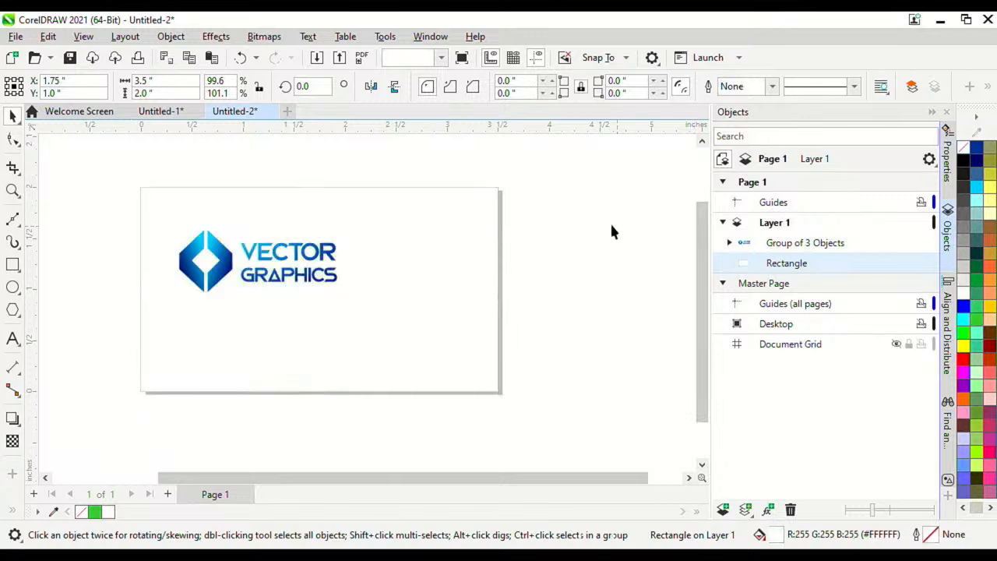
click(493, 264)
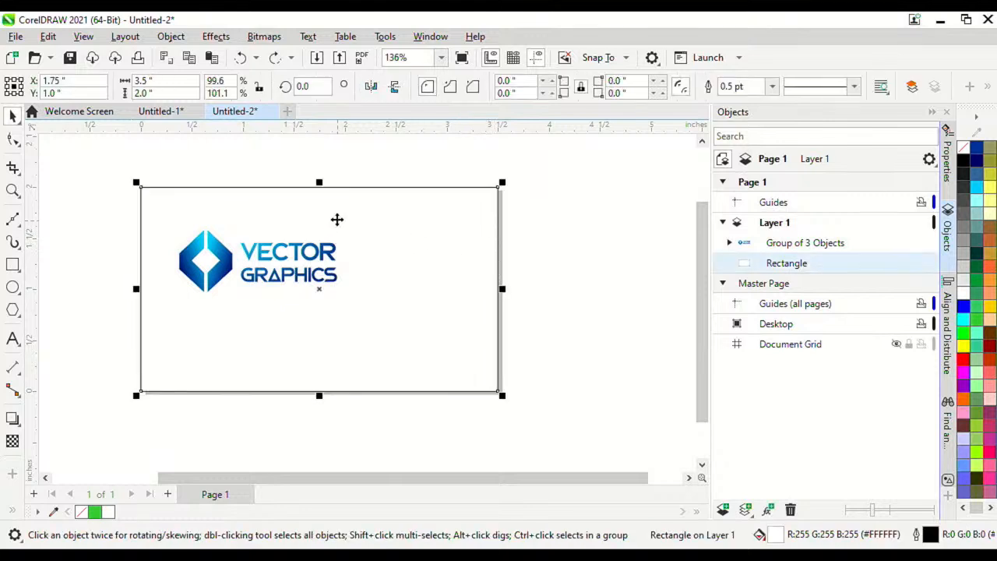
scroll(336, 284, up, 1)
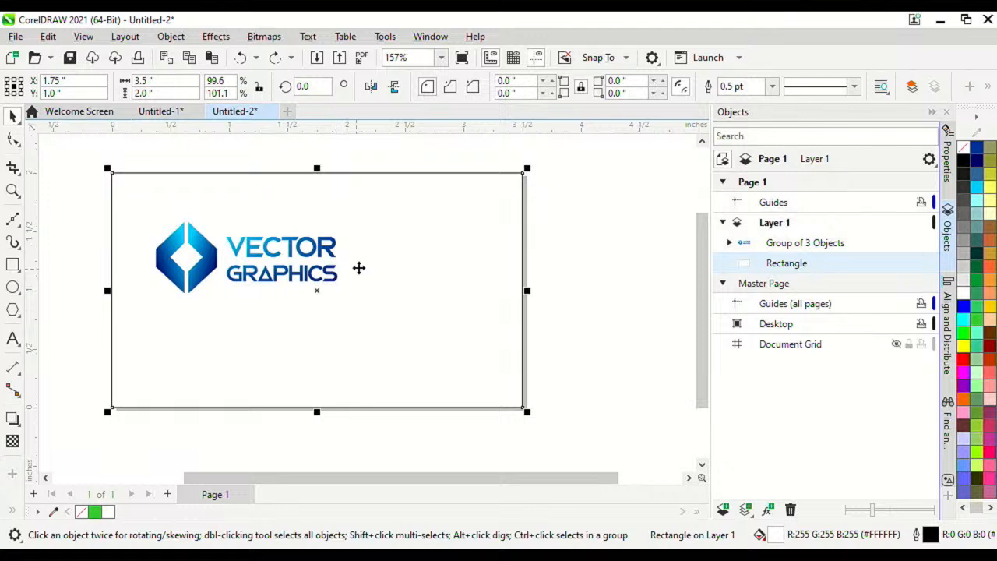
scroll(358, 268, up, 1)
click(584, 335)
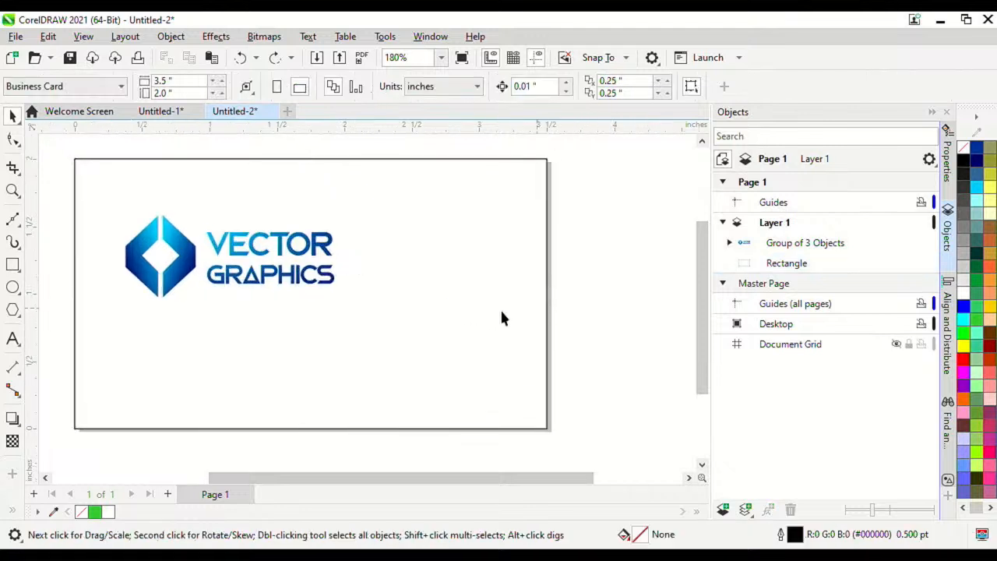
scroll(180, 284, down, 1)
scroll(251, 275, up, 1)
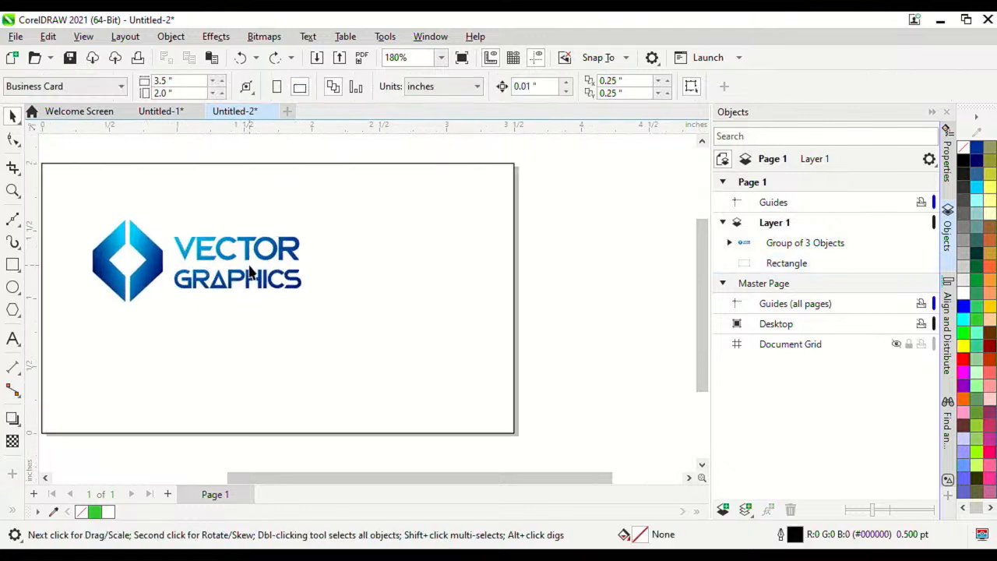
Step: Draw a closed pen path with a curved upper edge and straight bottom below the card
click(20, 228)
click(57, 270)
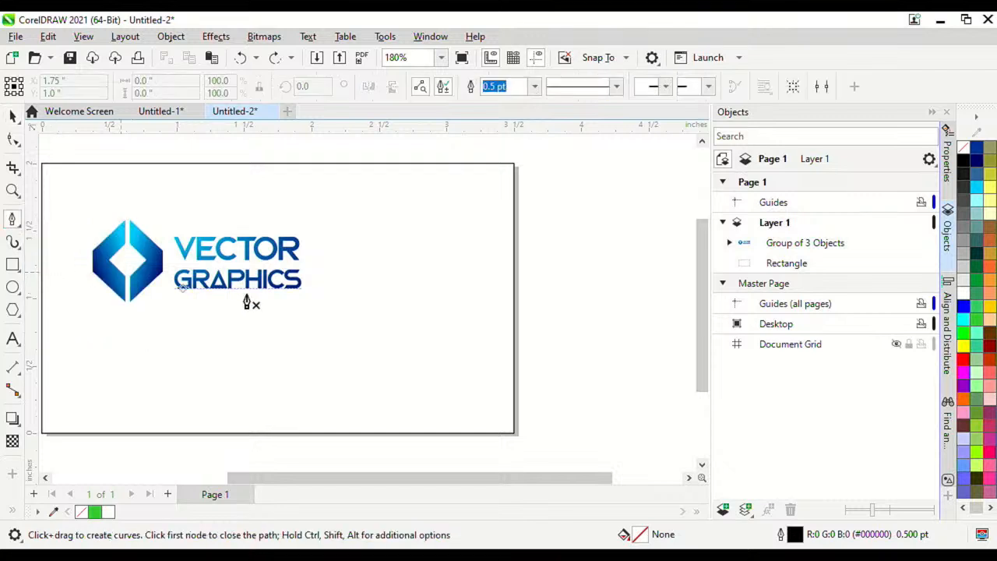
click(518, 288)
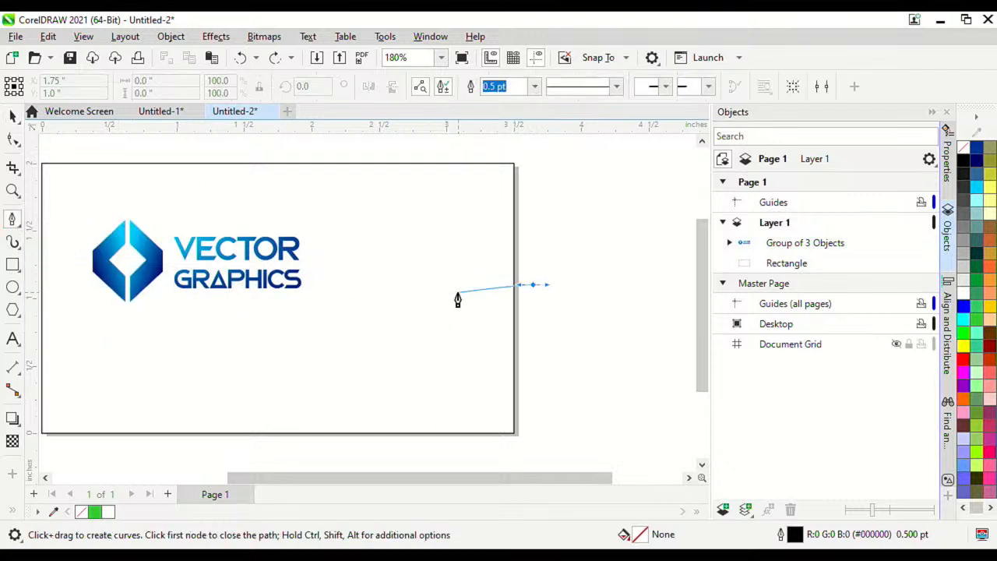
drag(444, 309, 421, 354)
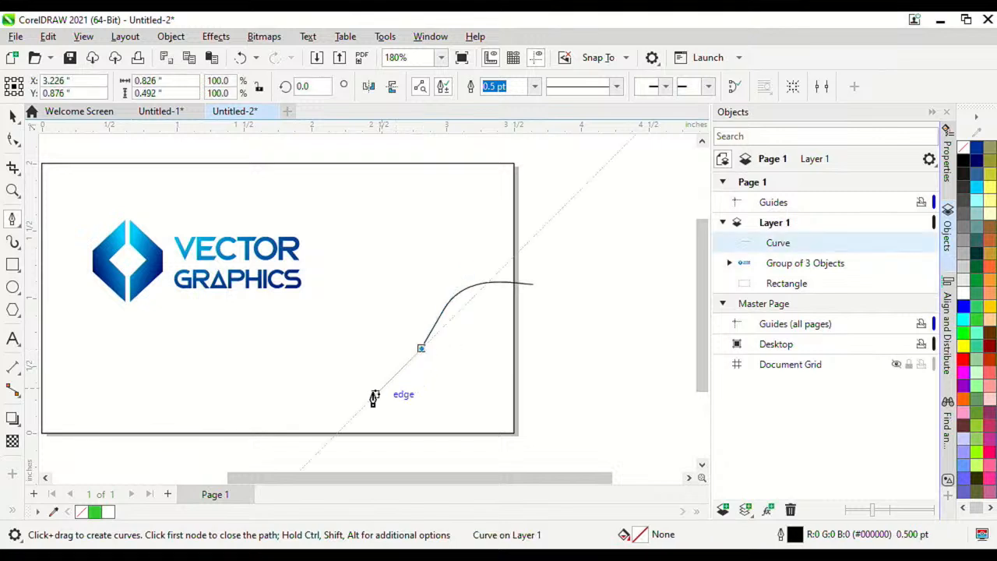
click(353, 469)
click(551, 469)
click(535, 284)
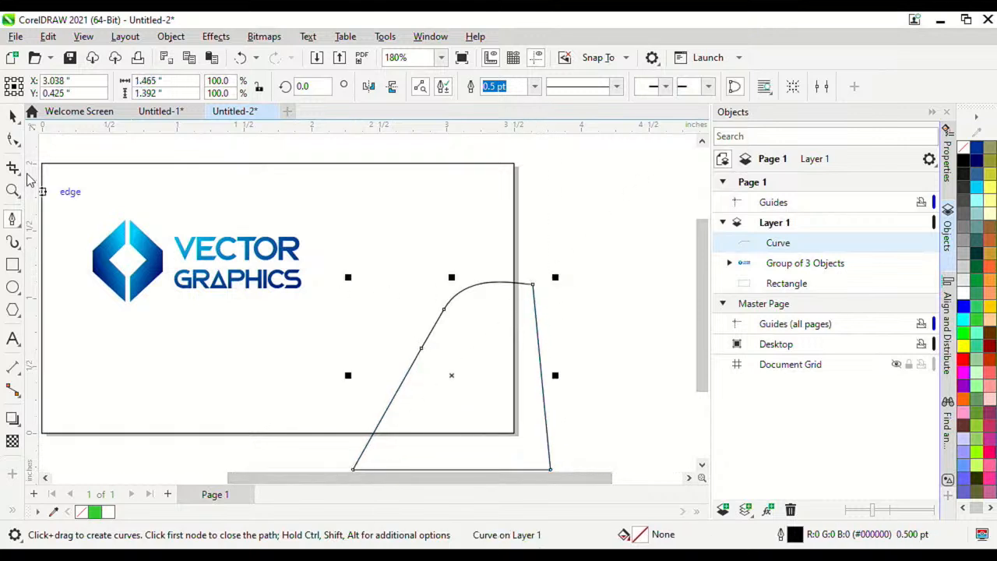
Step: Move the curved shape so it overlaps the card's lower-right corner
click(12, 115)
scroll(488, 365, up, 2)
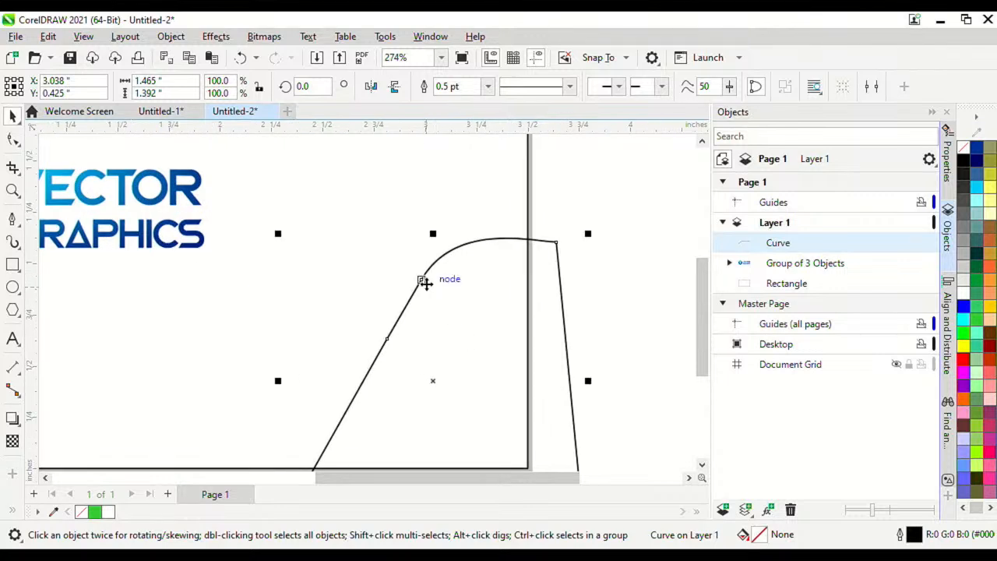
drag(462, 323, 463, 272)
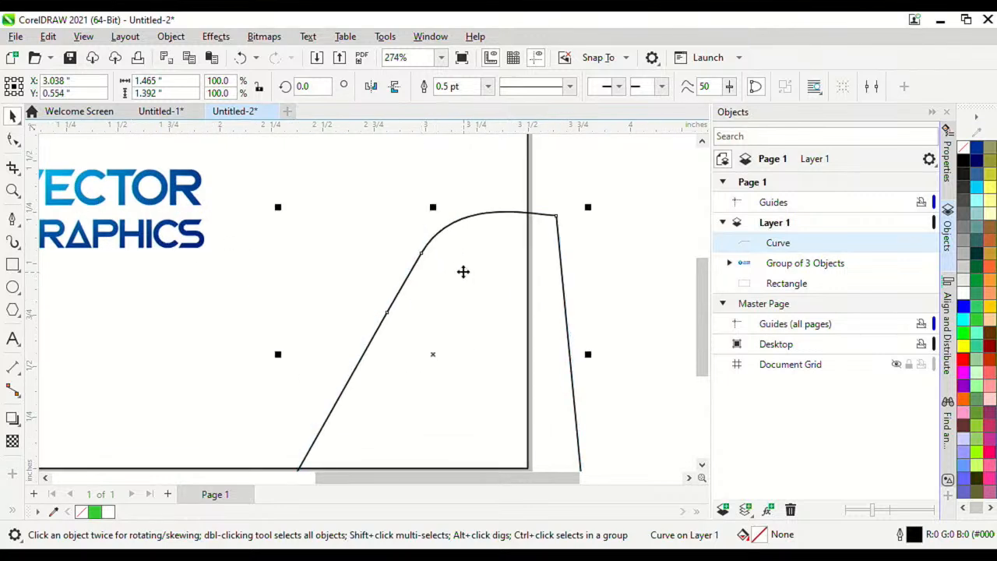
scroll(463, 272, down, 2)
drag(469, 311, 465, 302)
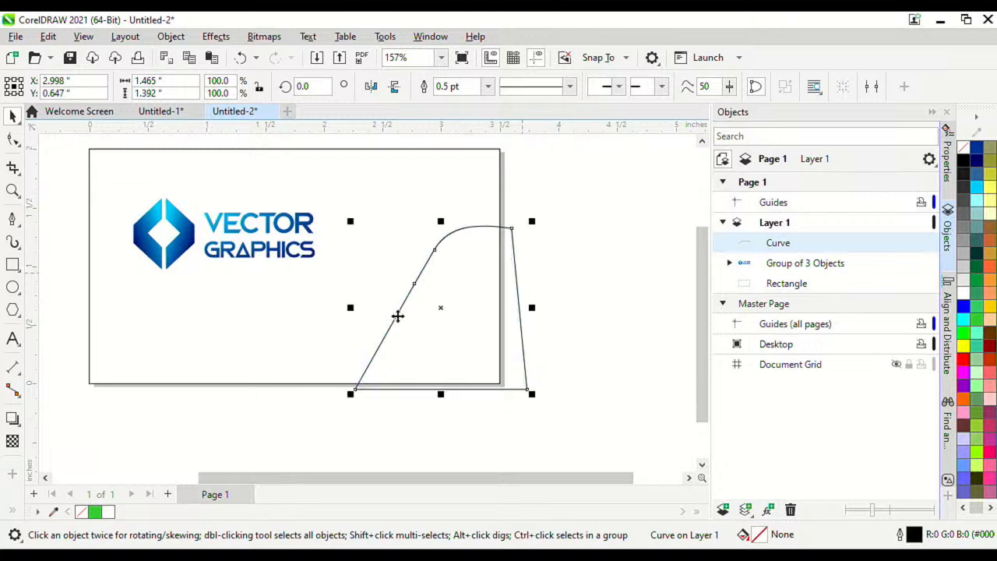
scroll(192, 234, up, 2)
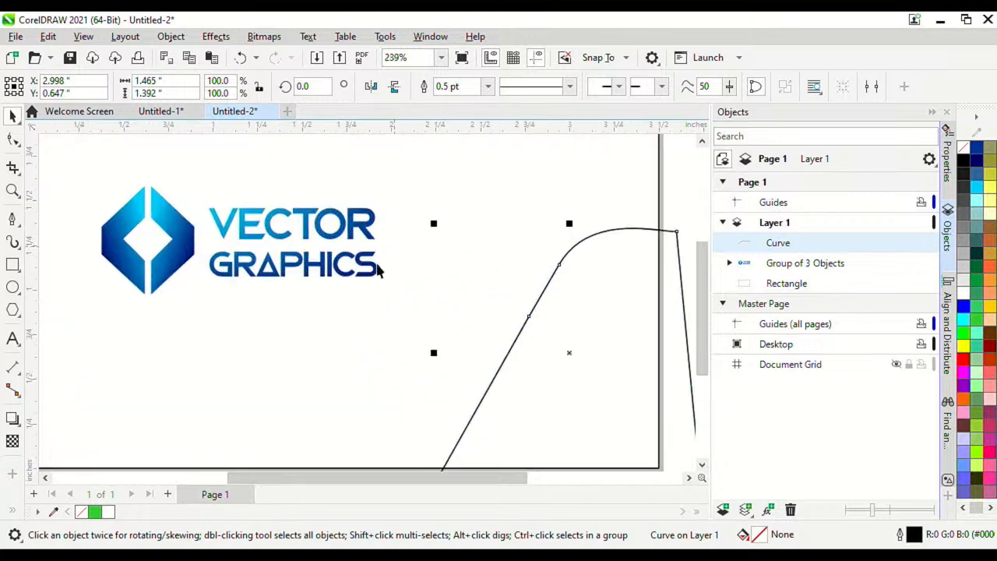
scroll(565, 272, down, 2)
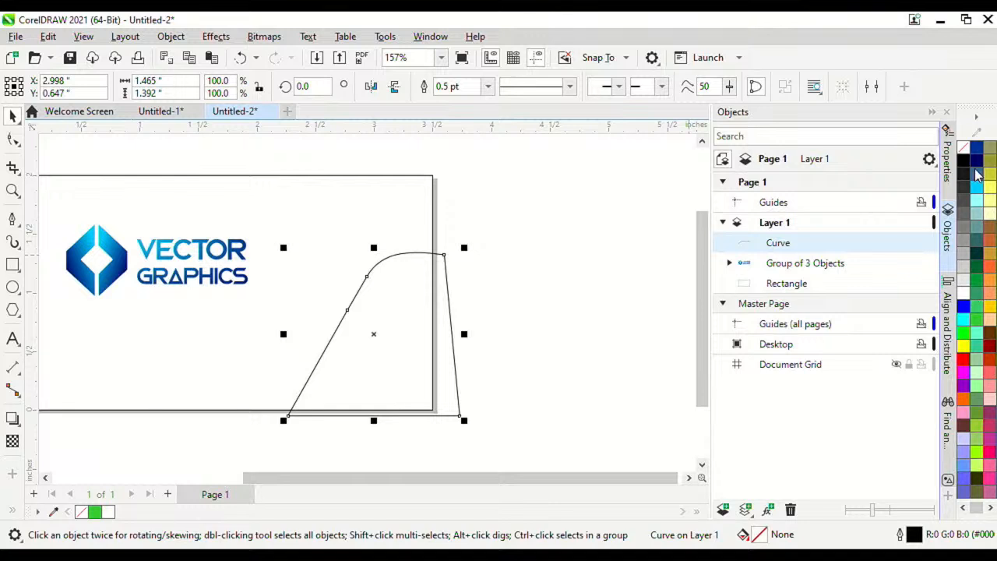
Step: Fill the curved shape with dark blue #00207E sampled from the logo
click(975, 171)
click(563, 237)
scroll(435, 243, down, 3)
scroll(411, 286, up, 2)
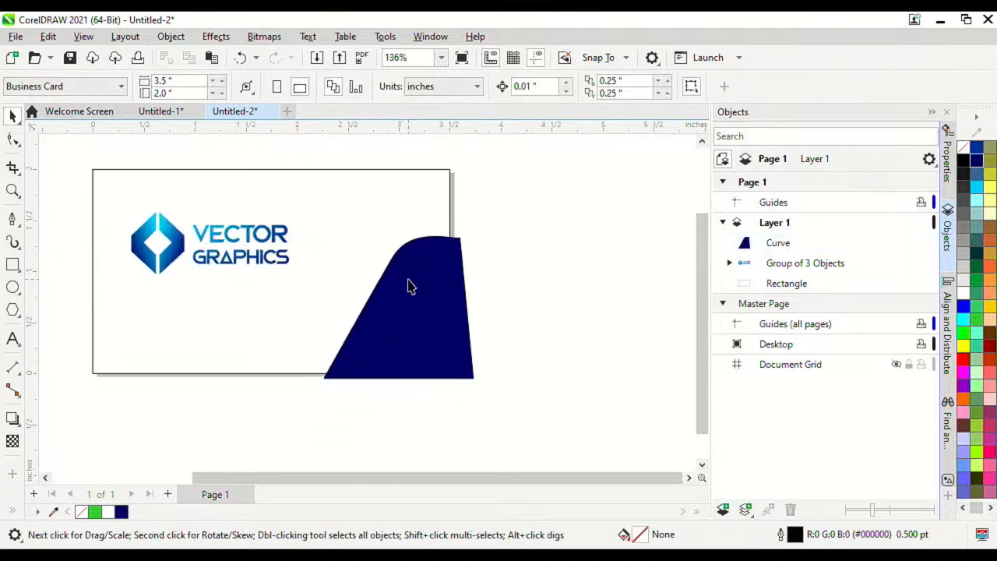
click(411, 285)
click(53, 512)
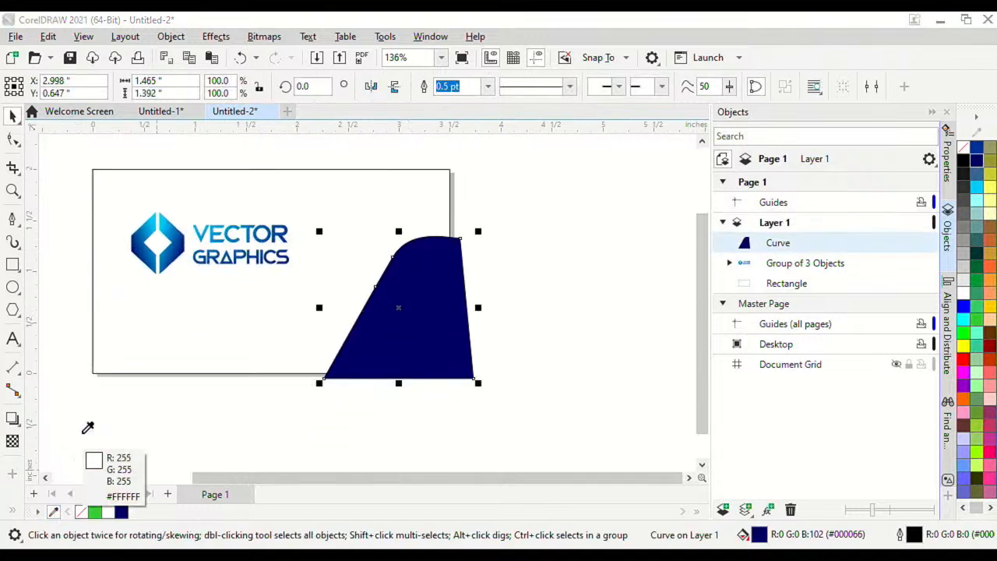
click(187, 242)
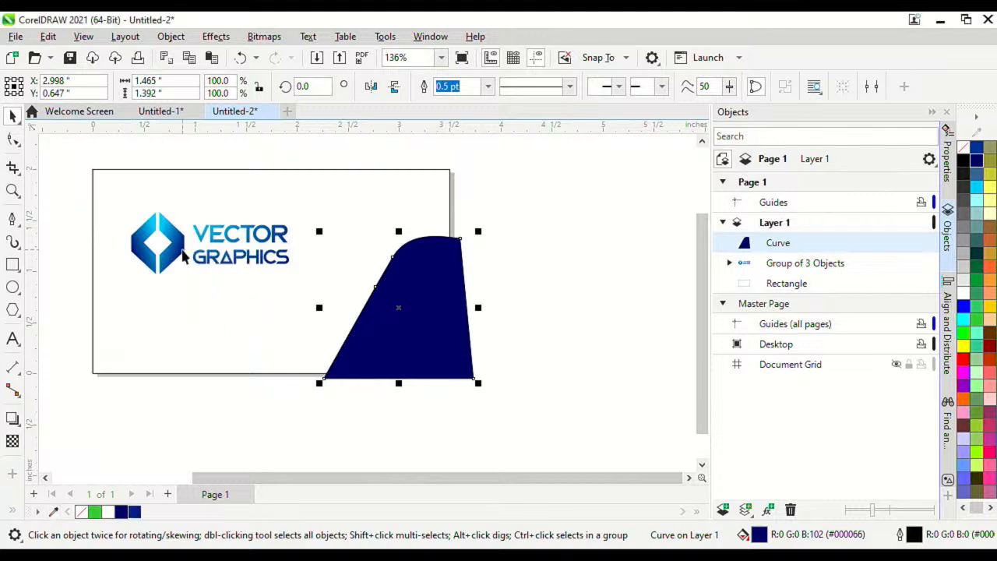
click(134, 512)
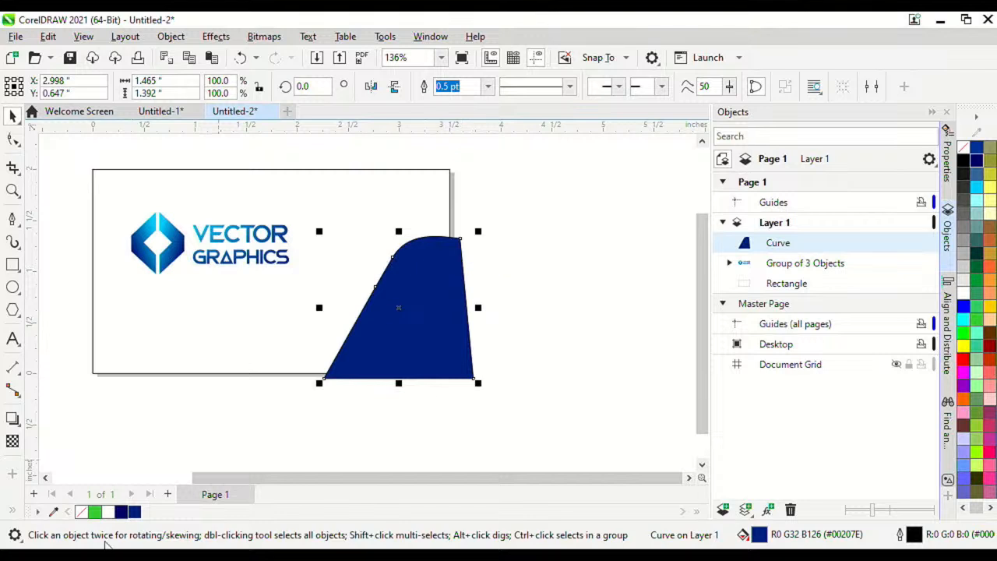
Step: Remove the curved shape's outline
right_click(81, 512)
scroll(380, 285, up, 5)
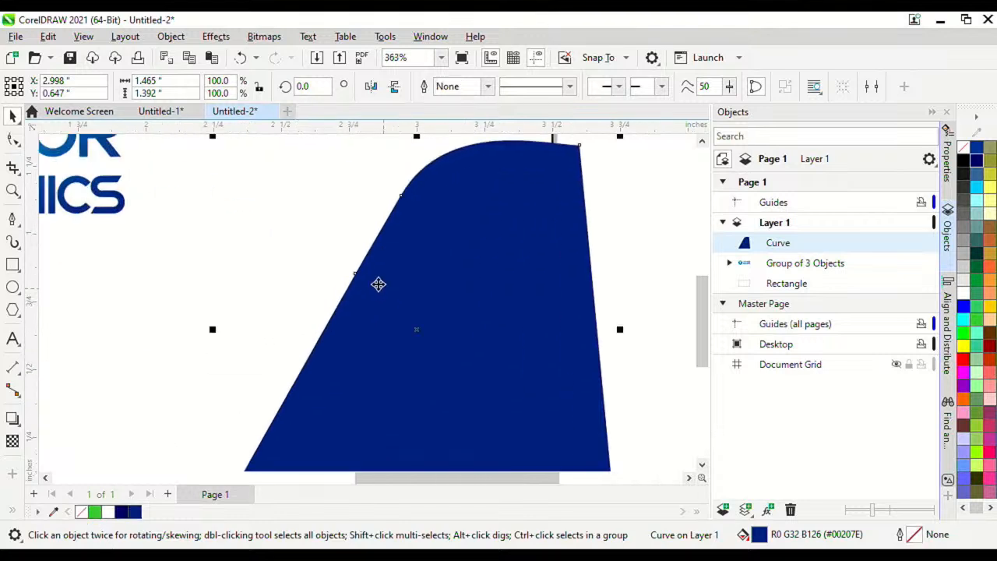
scroll(374, 302, down, 6)
scroll(420, 298, up, 1)
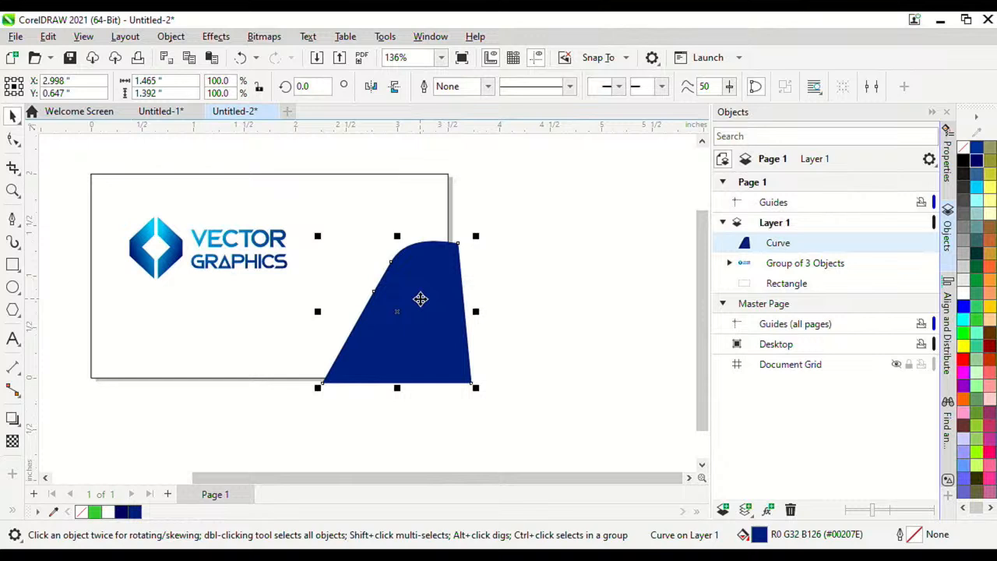
click(499, 290)
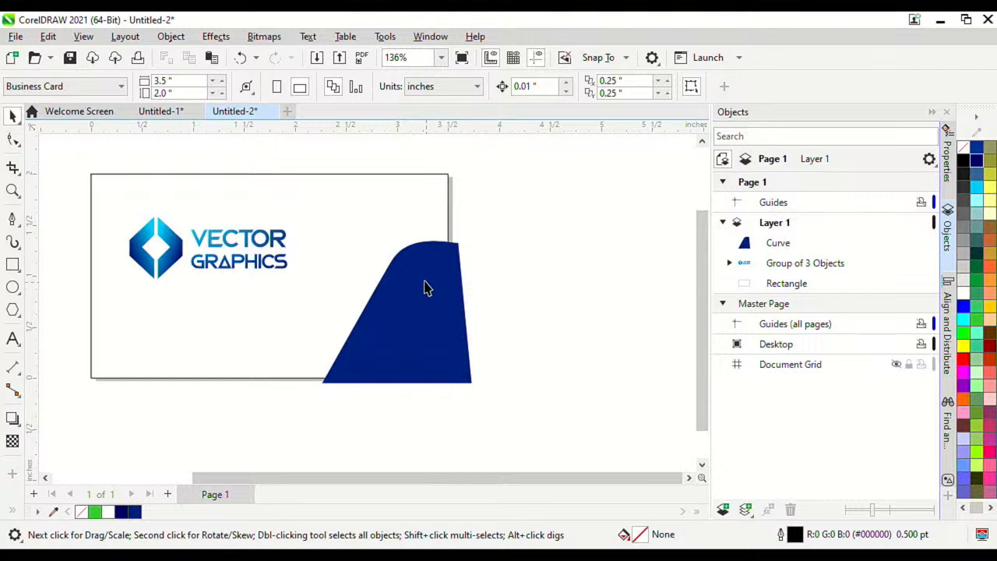
Step: PowerClip the dark blue curve inside the business card rectangle
click(424, 288)
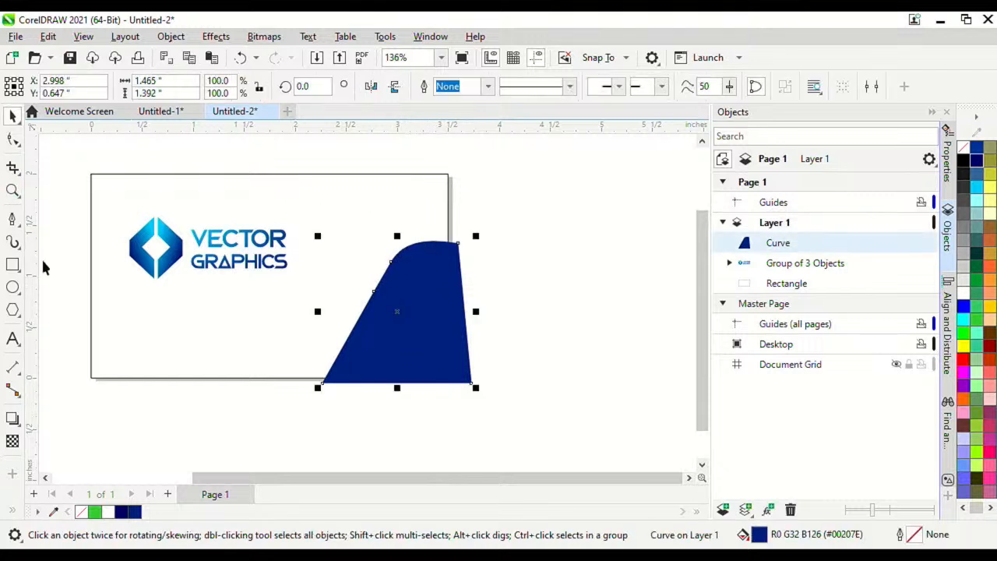
scroll(359, 372, up, 4)
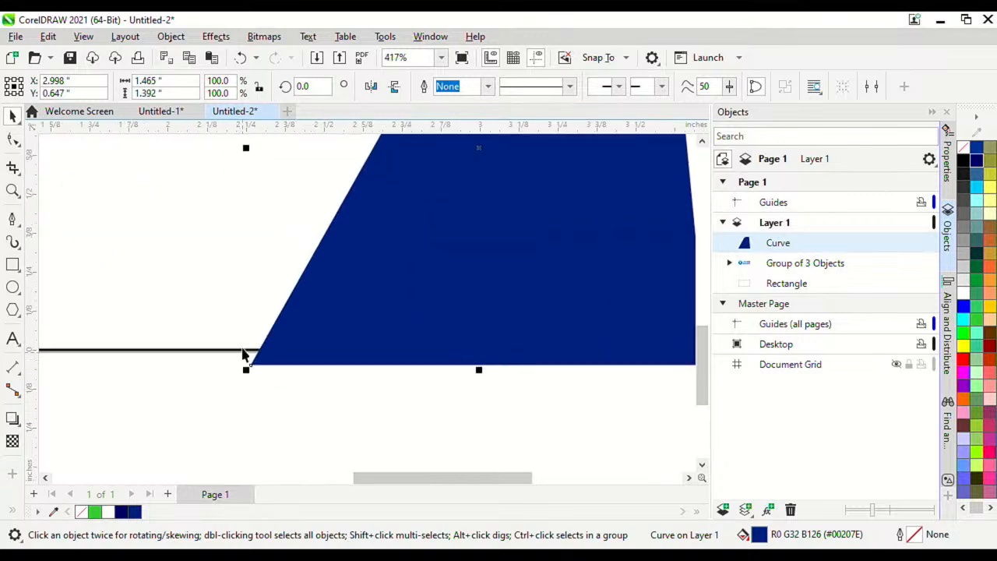
scroll(242, 352, up, 6)
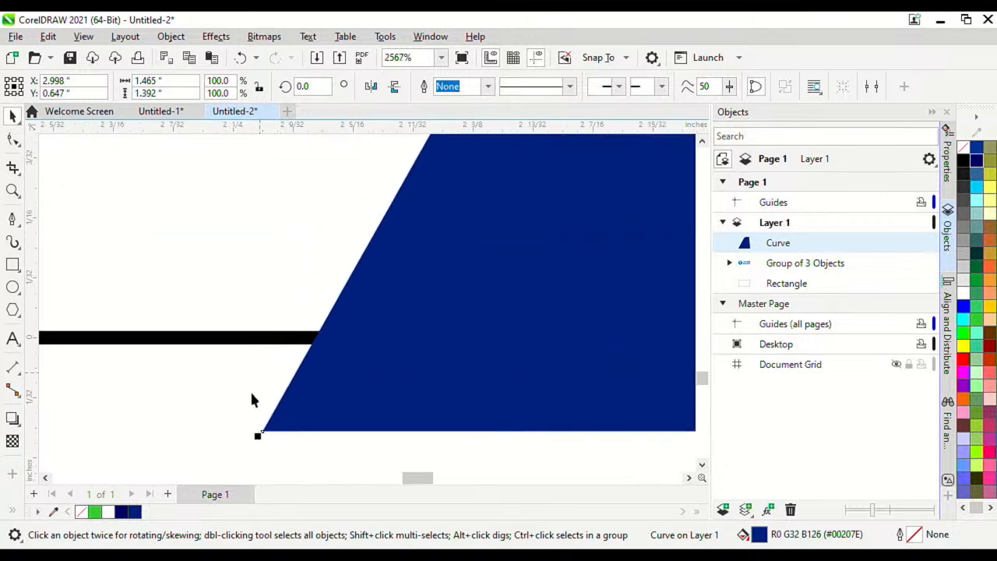
scroll(250, 400, down, 6)
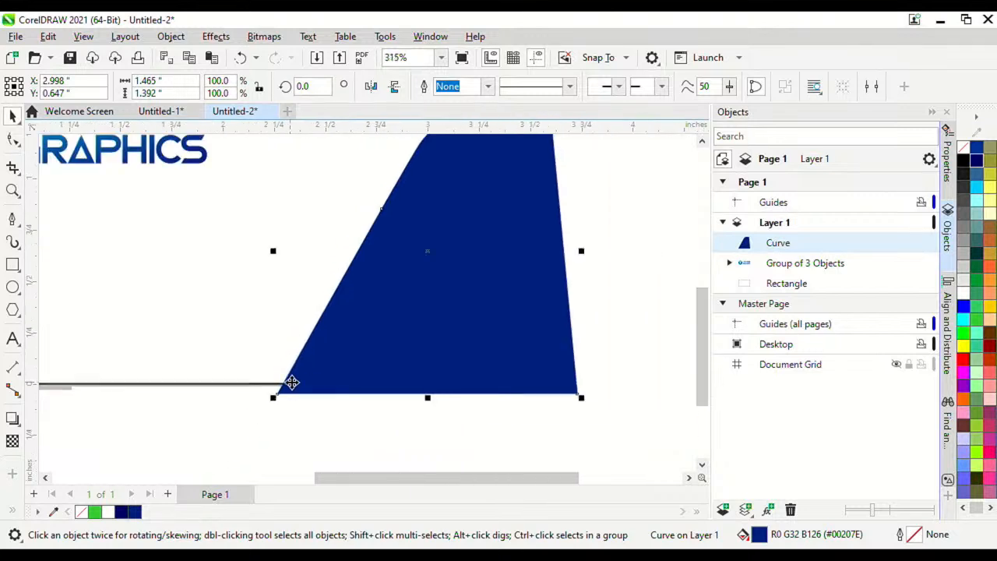
scroll(292, 382, down, 4)
scroll(345, 340, up, 3)
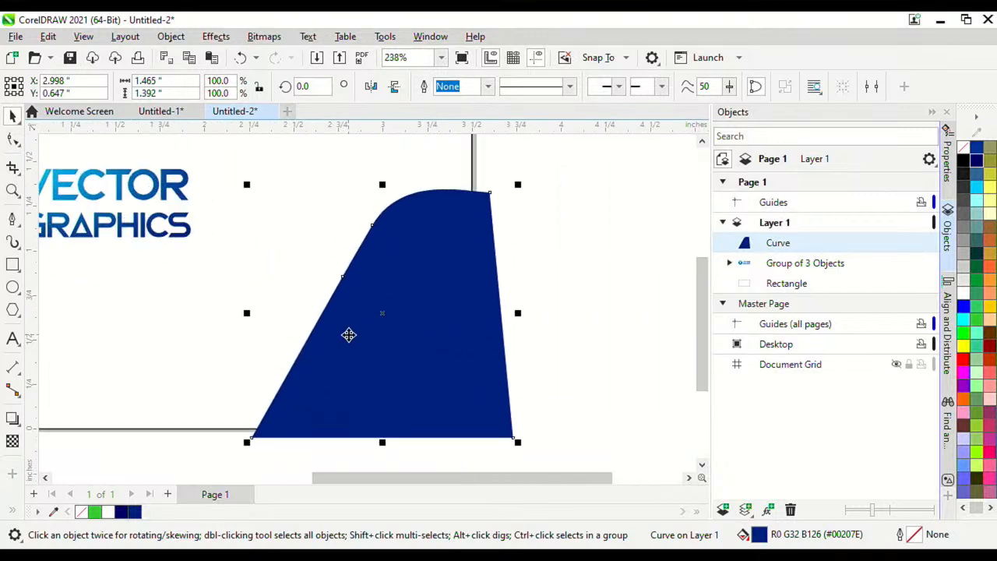
right_click(349, 335)
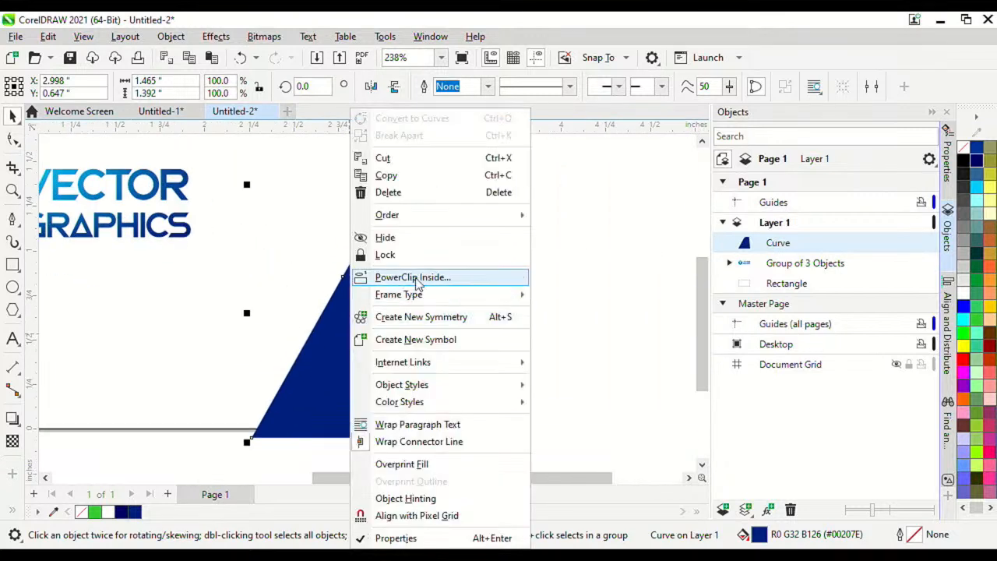
click(445, 280)
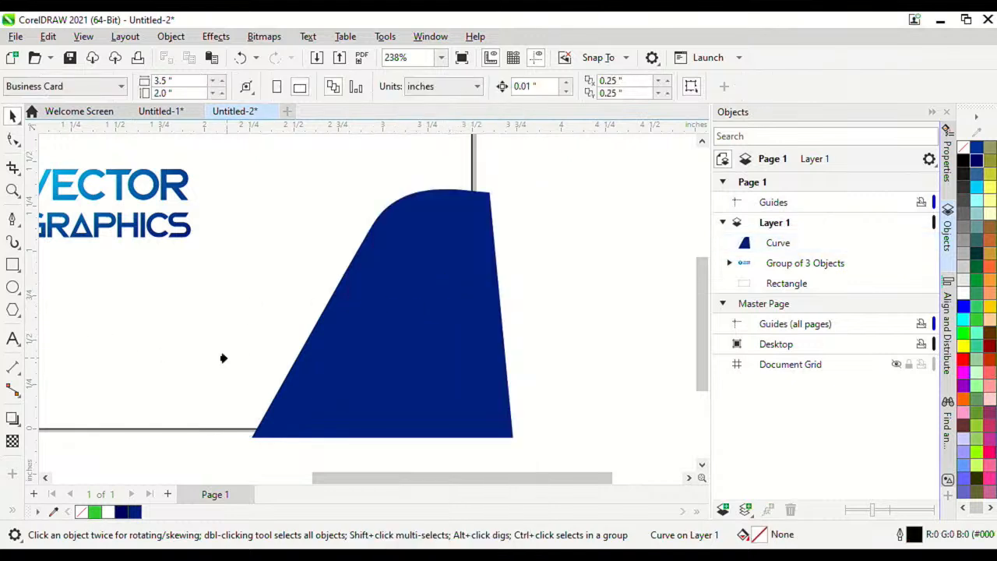
click(184, 404)
scroll(395, 356, down, 3)
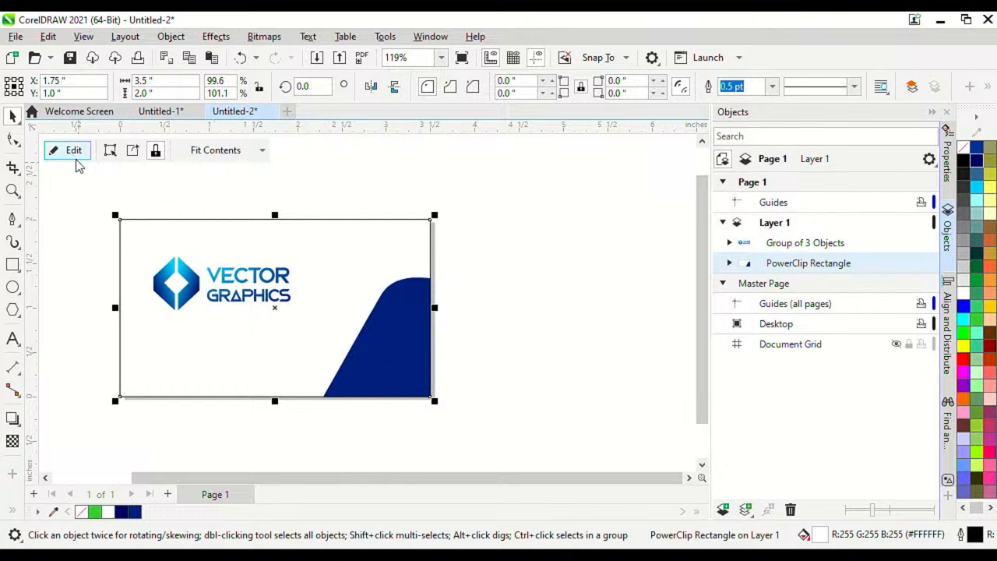
click(294, 187)
click(328, 247)
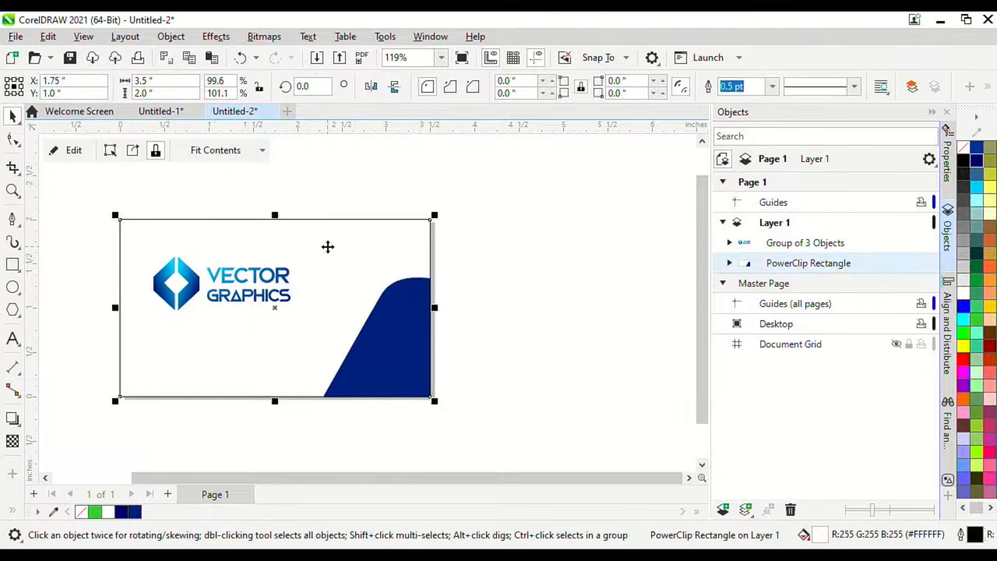
Step: Inside the PowerClip, enlarge the navy curve to about 118.6% and shift it toward the card's right edge
click(74, 152)
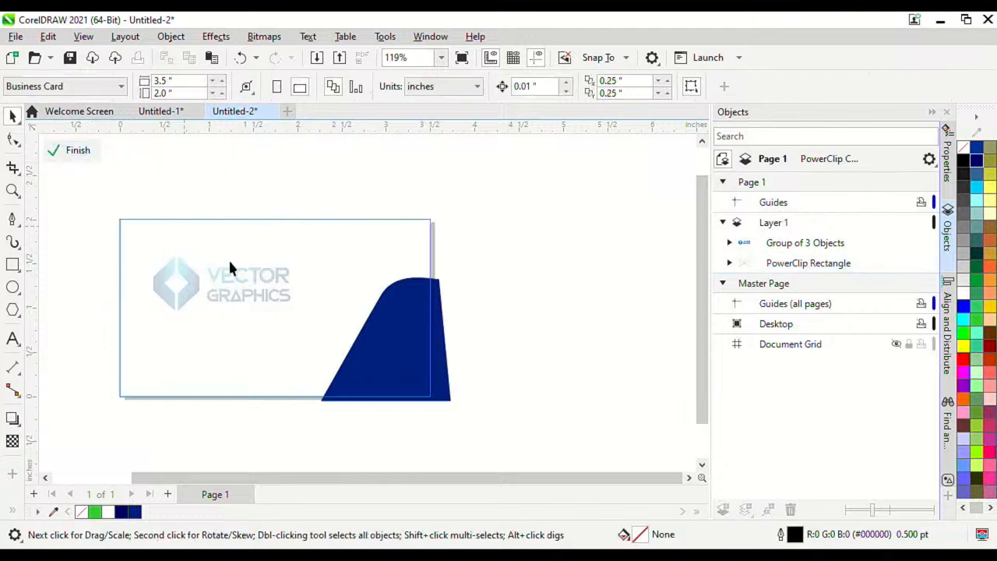
scroll(397, 361, up, 2)
click(348, 381)
drag(281, 434, 244, 440)
drag(372, 326, 384, 304)
scroll(370, 276, down, 2)
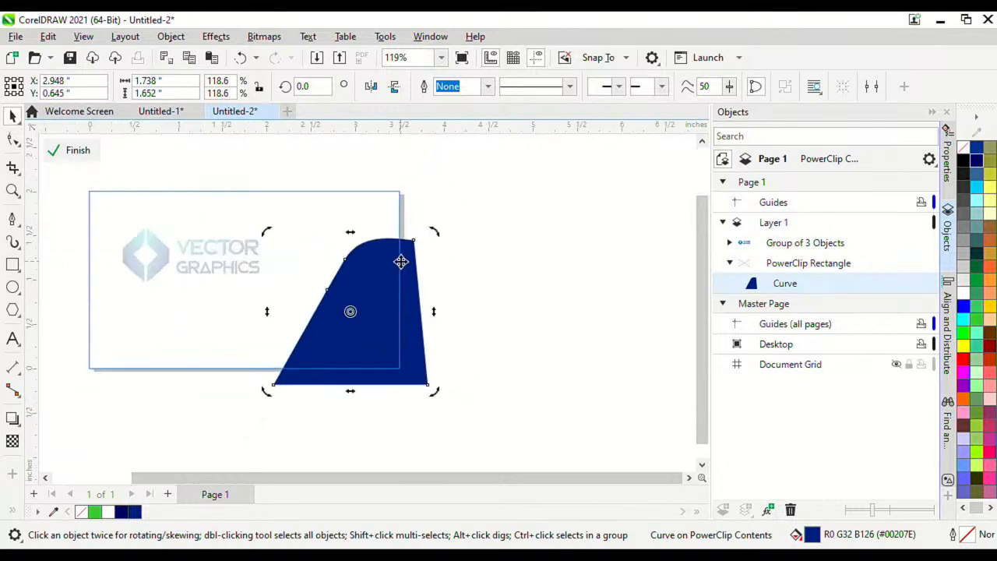
click(515, 235)
scroll(354, 284, up, 2)
click(397, 283)
scroll(393, 290, down, 2)
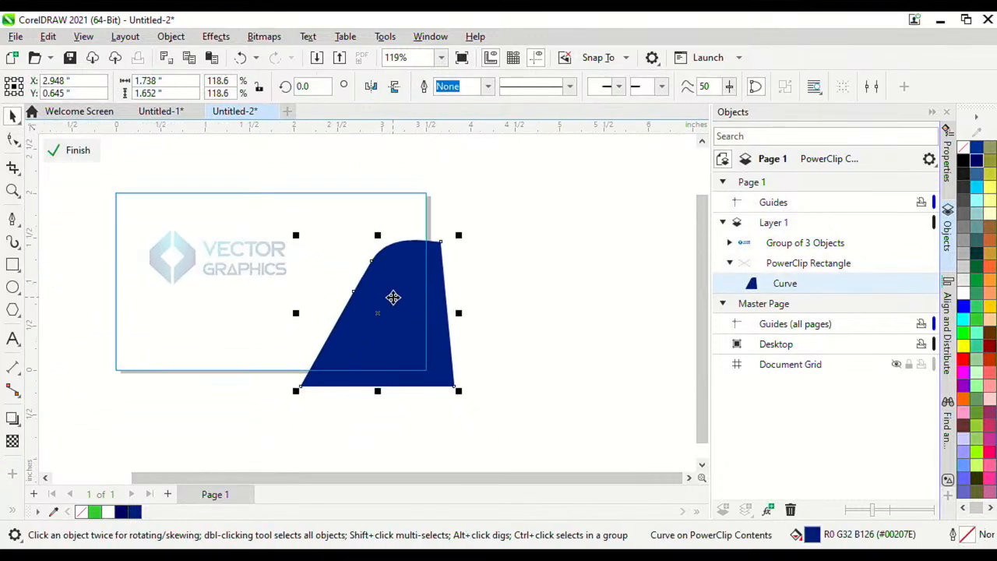
scroll(401, 288, up, 1)
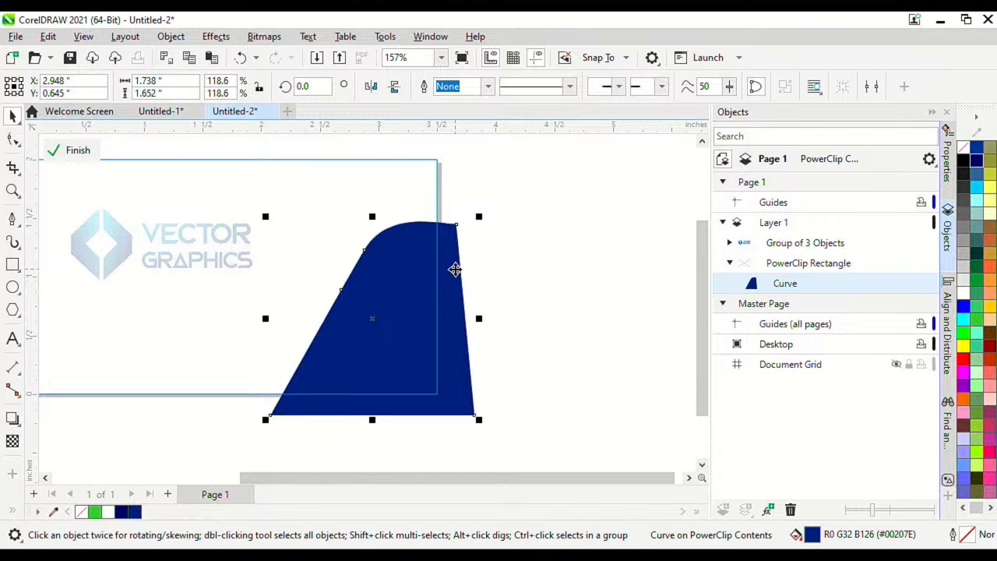
Step: Add a cyan copy of the curve offset left, placed behind the navy one
key(ctrl+c)
key(ctrl+v)
drag(439, 287, 390, 312)
key(Left)
key(Left)
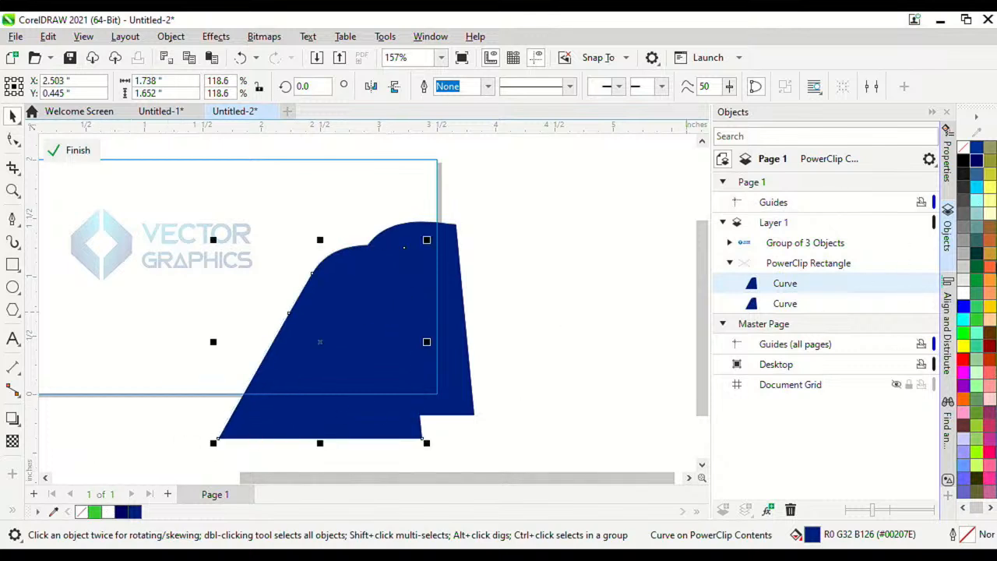
click(977, 188)
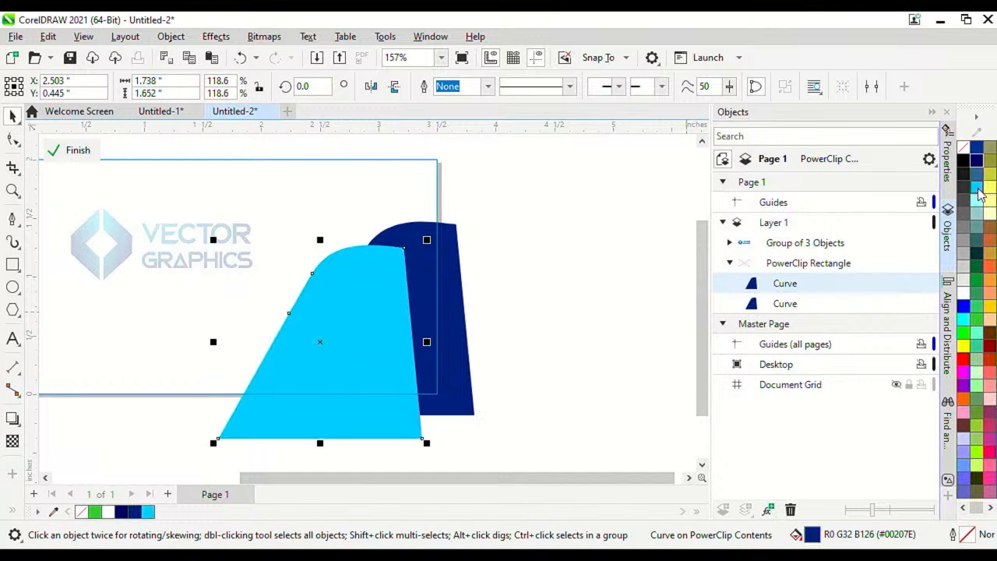
scroll(363, 310, down, 2)
scroll(349, 291, up, 2)
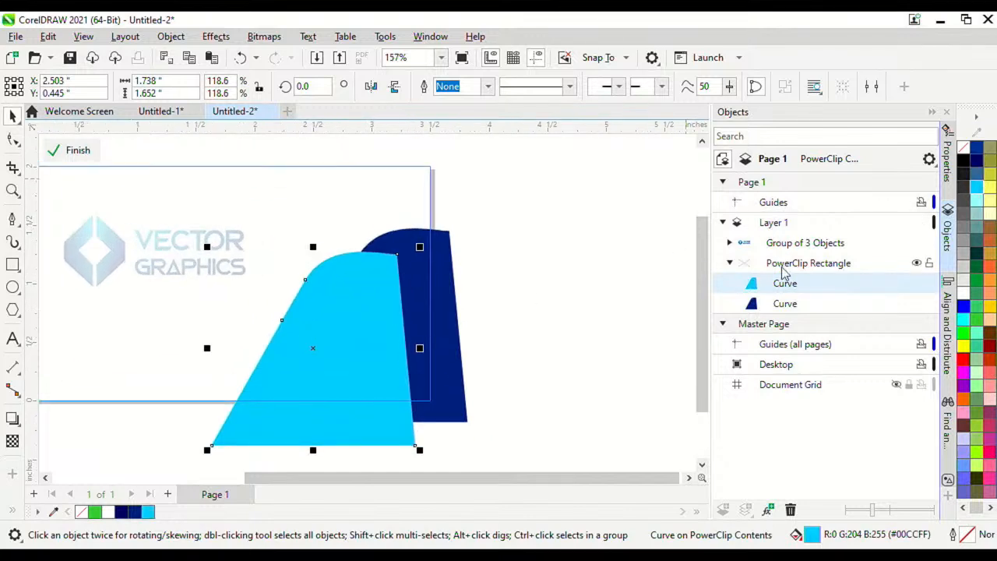
drag(788, 287, 796, 320)
click(494, 271)
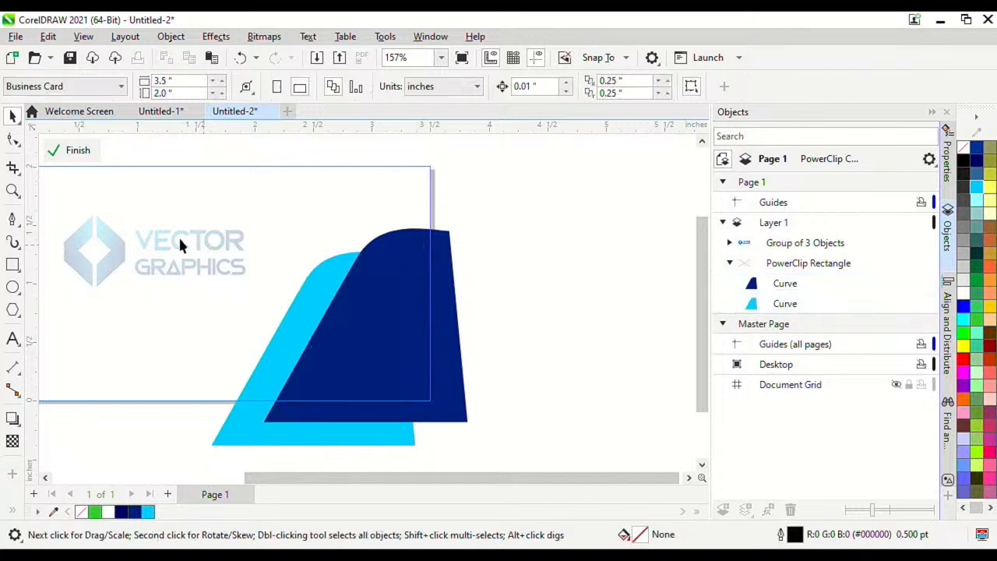
click(88, 151)
scroll(335, 179, down, 2)
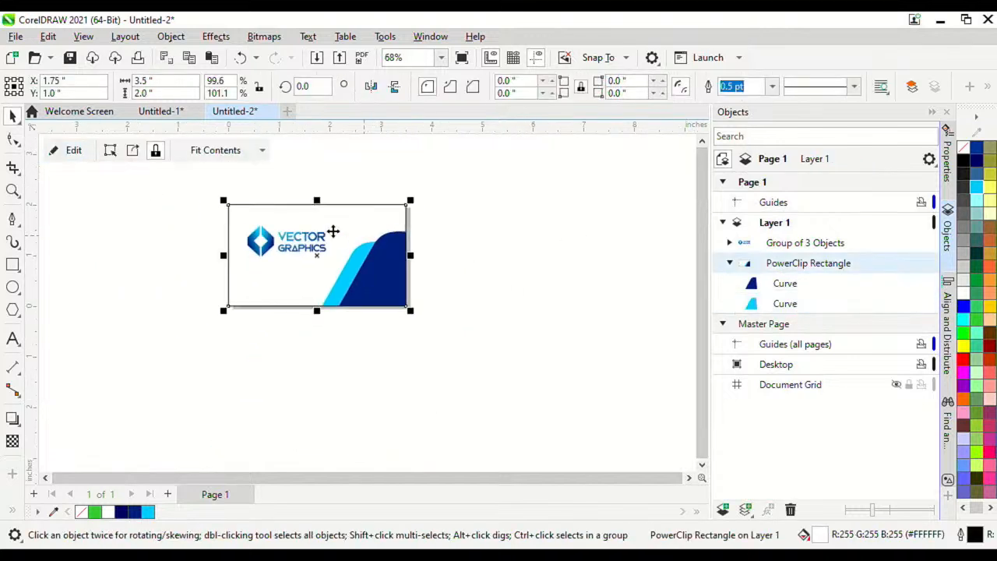
scroll(327, 228, up, 2)
scroll(318, 223, up, 2)
mouse_move(272, 248)
mouse_down()
mouse_move(274, 268)
mouse_move(269, 261)
mouse_up()
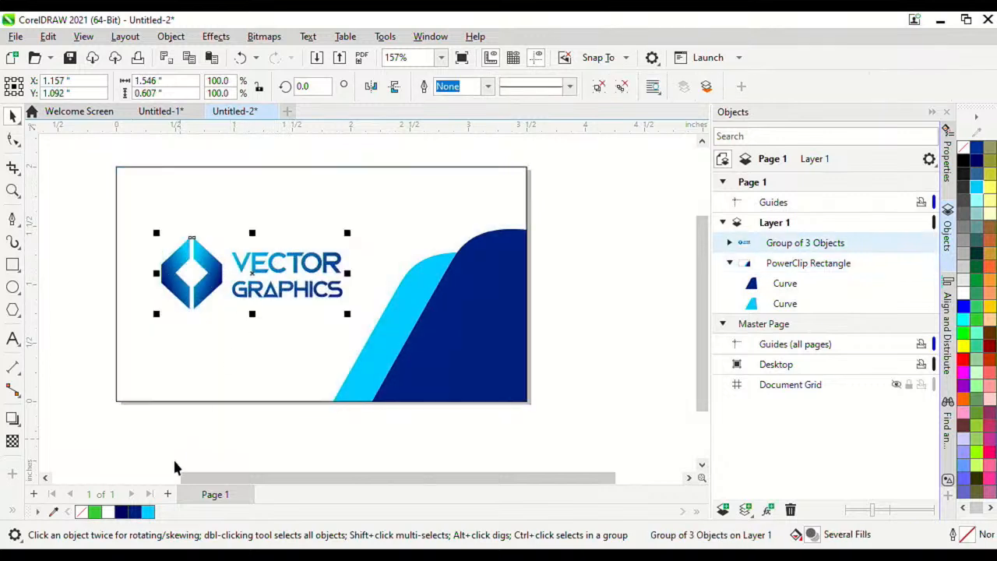
scroll(269, 255, up, 2)
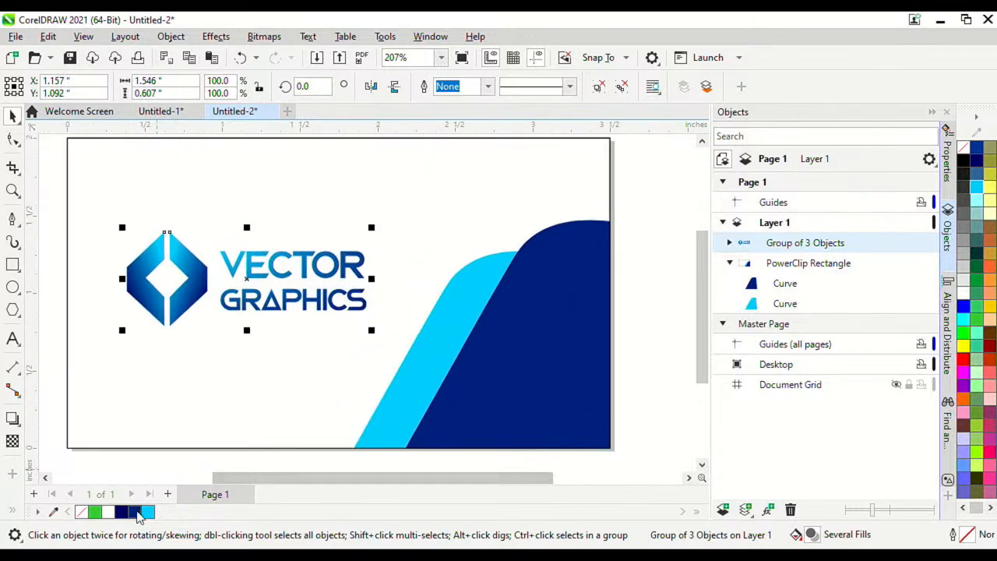
click(134, 511)
scroll(372, 276, down, 2)
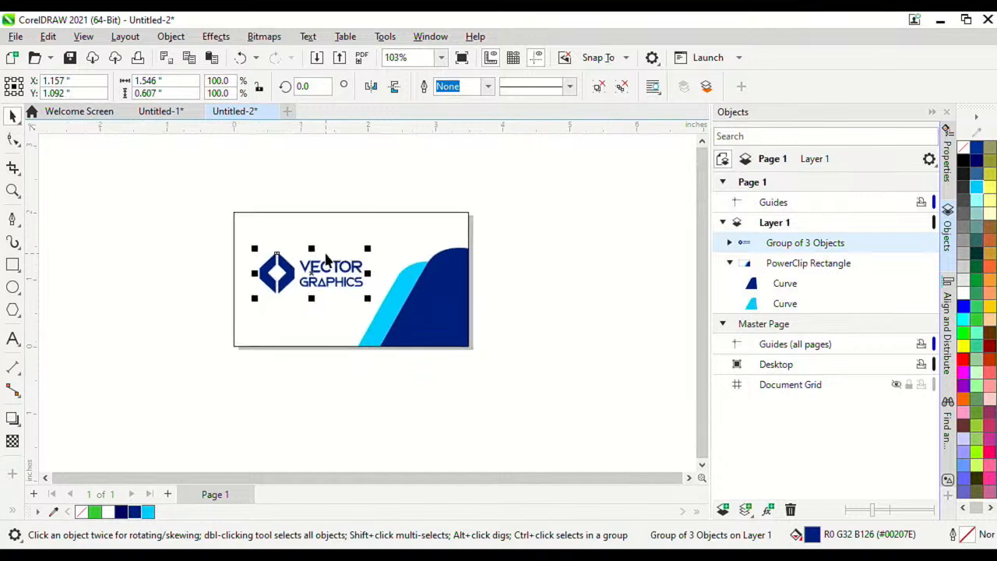
scroll(382, 231, up, 2)
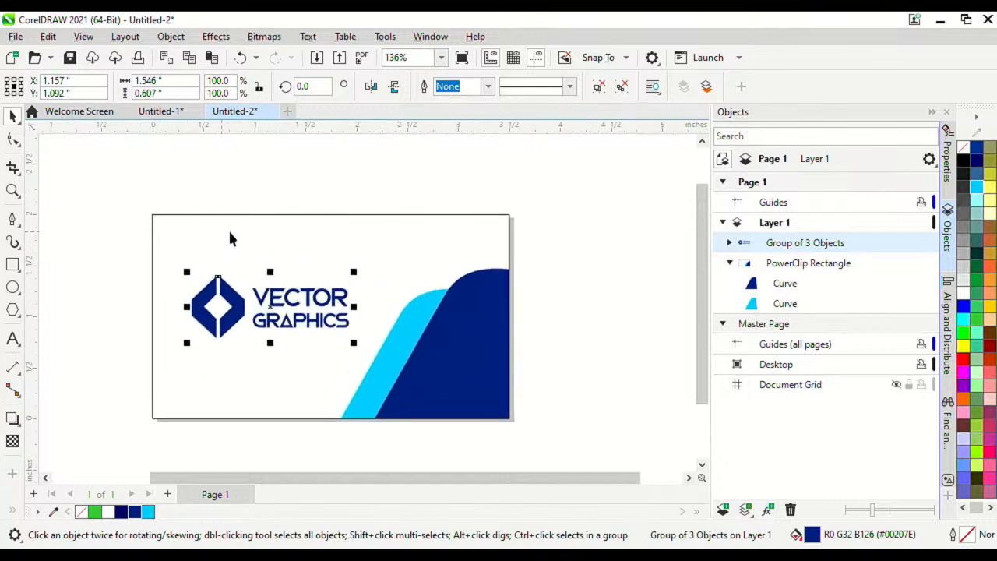
click(398, 225)
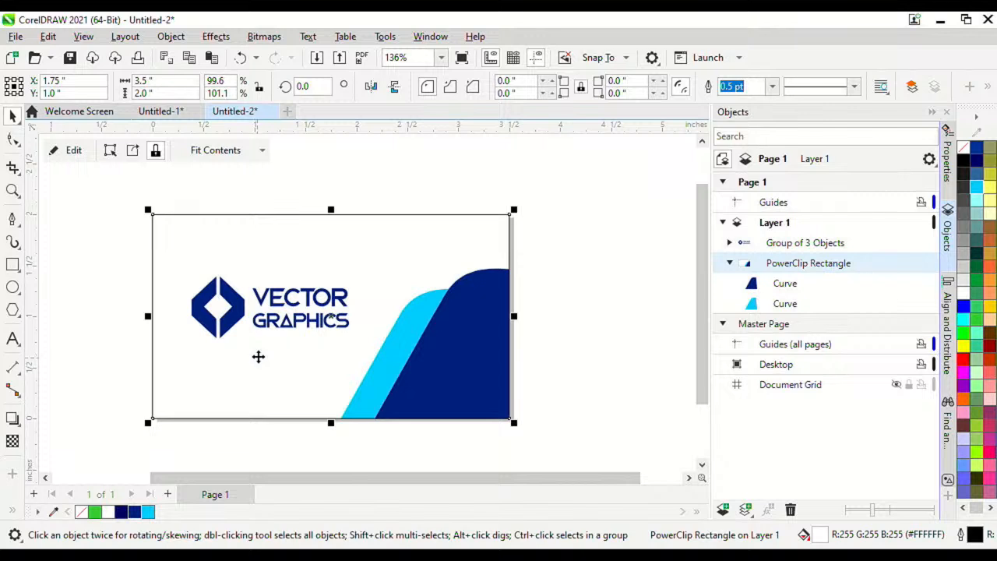
scroll(258, 358, up, 2)
key(ctrl+z)
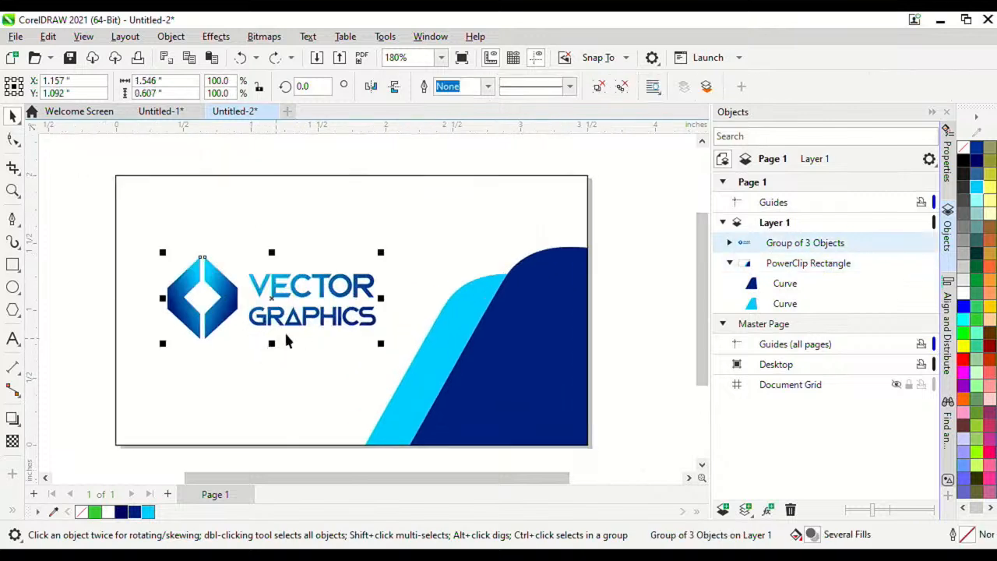
scroll(356, 318, down, 6)
scroll(359, 304, up, 5)
click(564, 253)
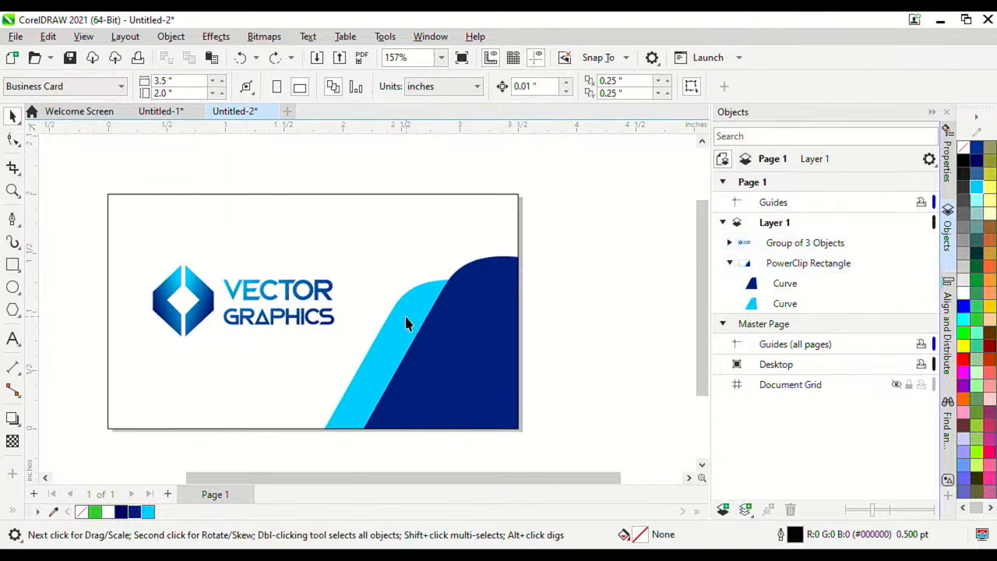
double_click(407, 323)
click(408, 314)
scroll(369, 327, down, 4)
scroll(369, 327, up, 3)
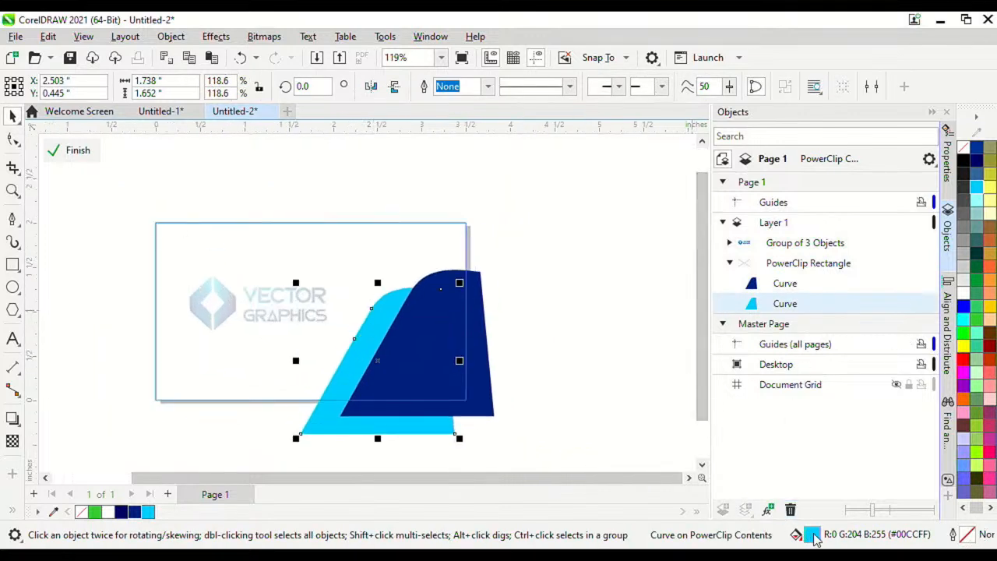
Step: Give the cyan curve a navy-to-cyan fountain fill
click(724, 62)
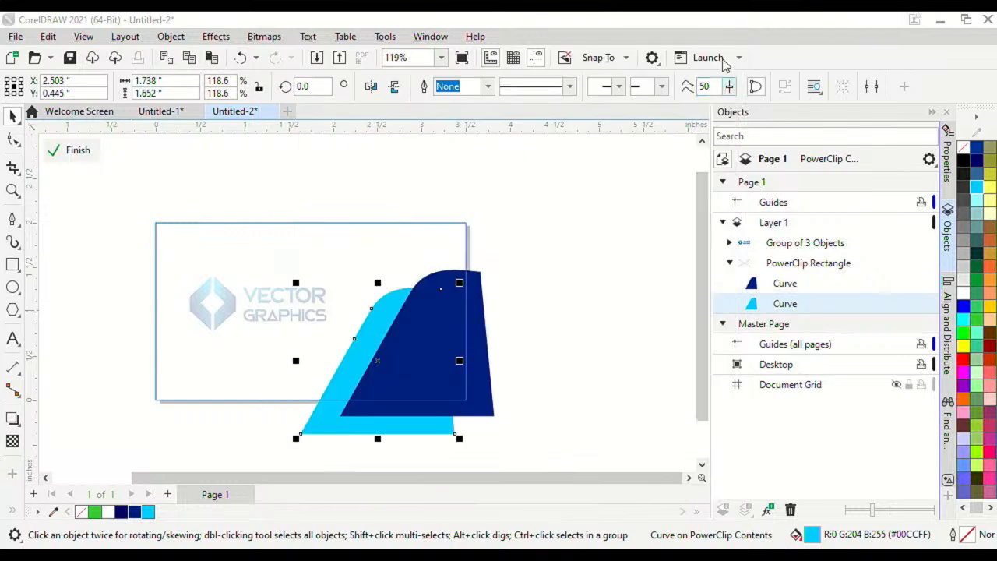
double_click(817, 538)
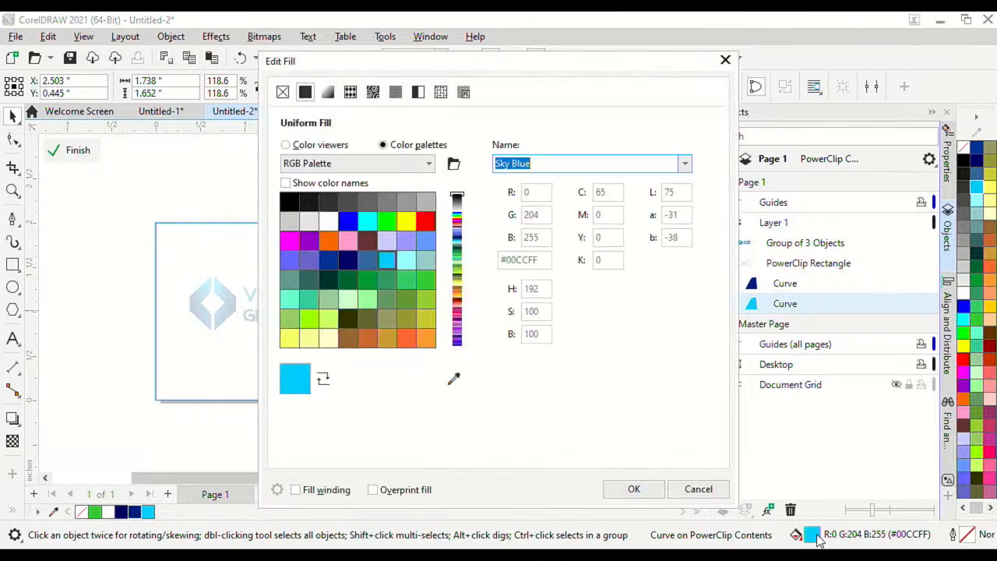
drag(537, 68, 690, 83)
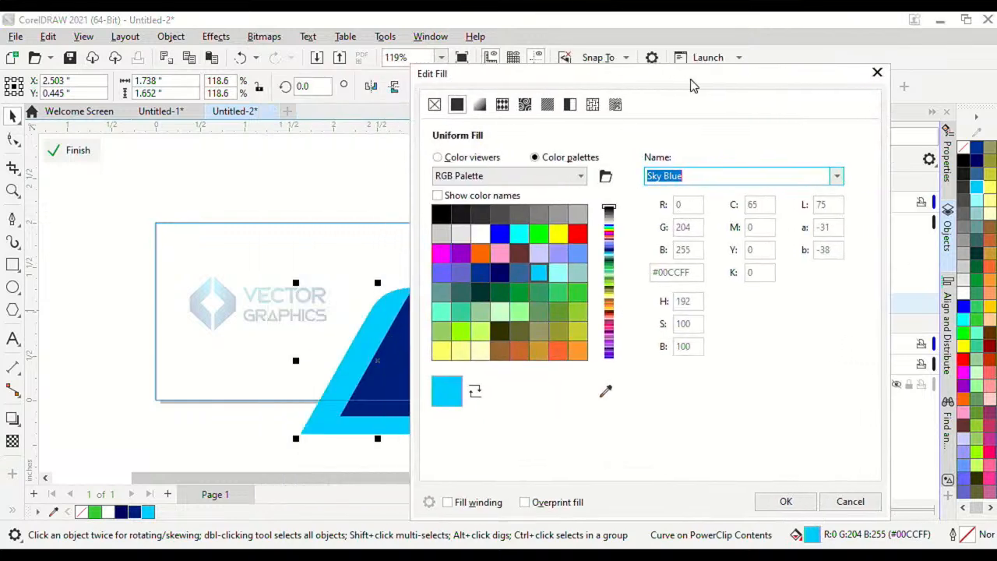
click(479, 105)
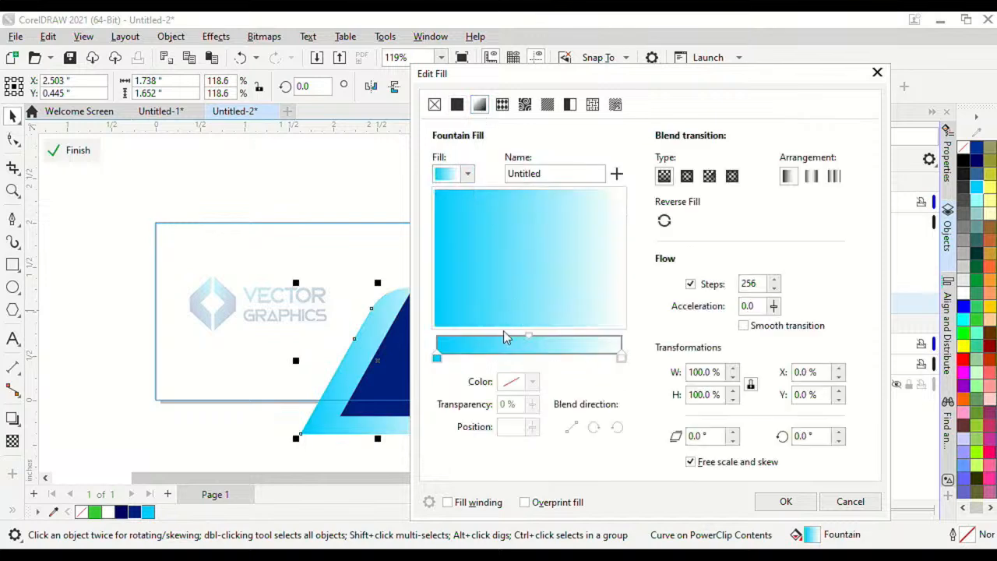
click(438, 359)
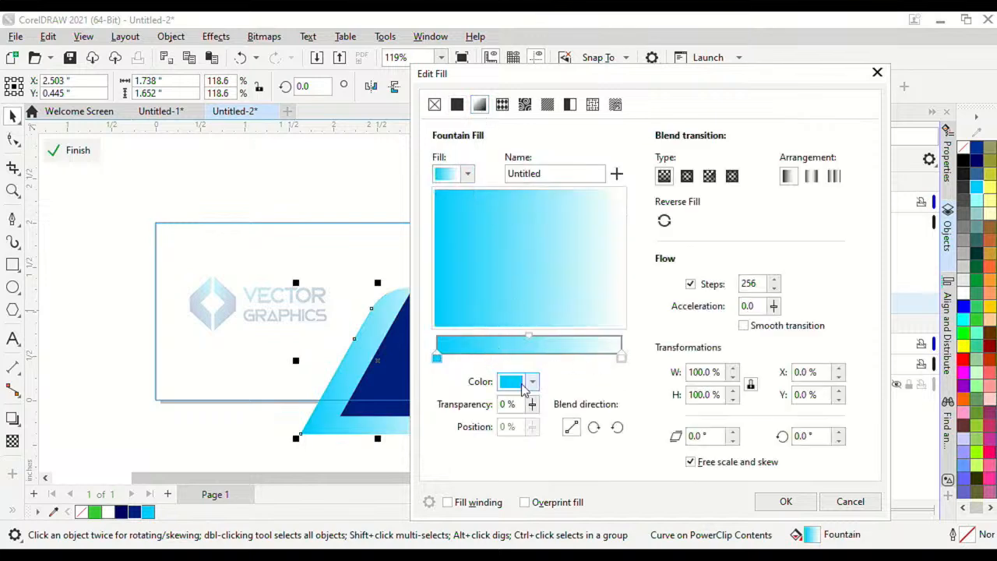
click(534, 382)
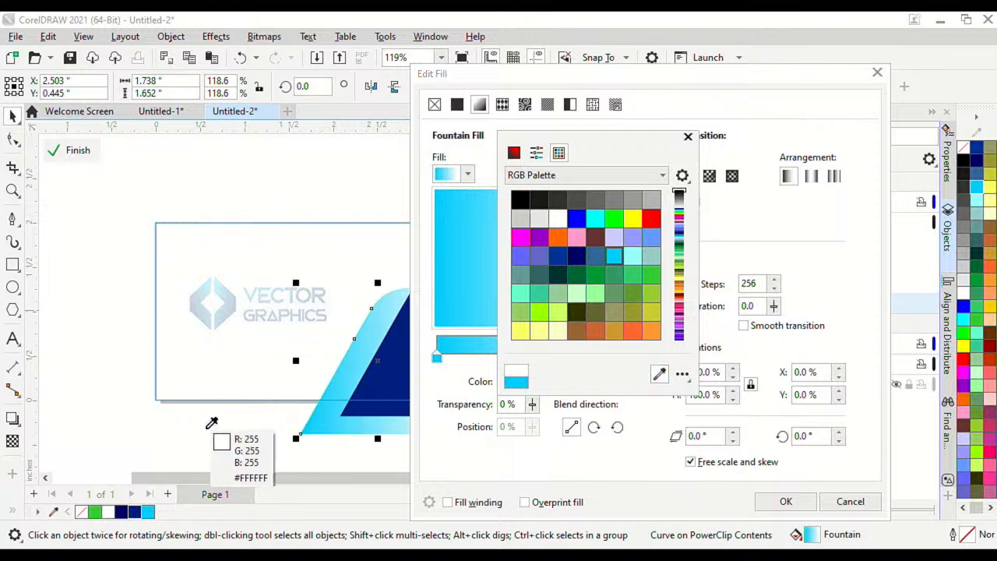
click(576, 255)
click(616, 448)
click(621, 359)
click(533, 382)
click(648, 352)
click(148, 512)
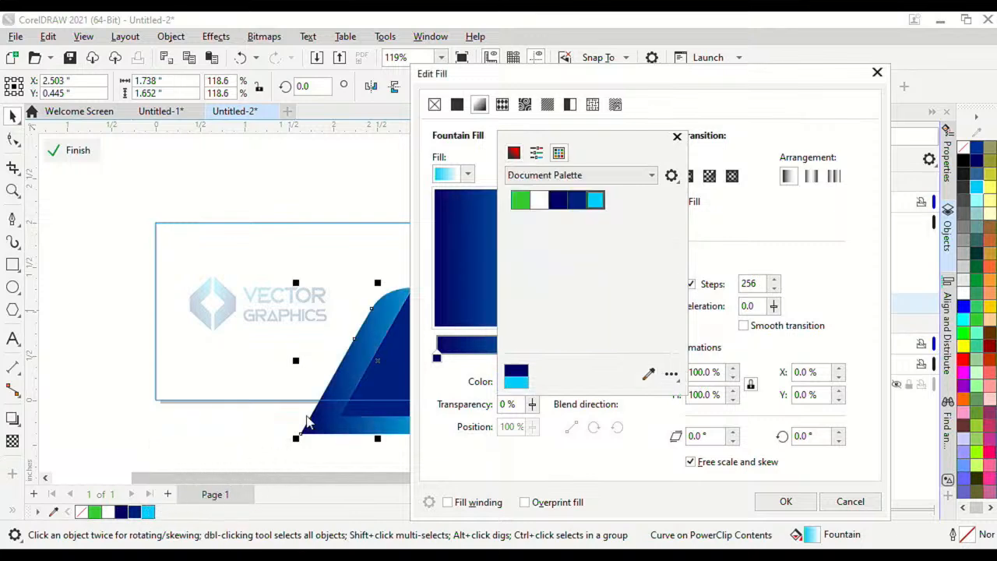
click(785, 501)
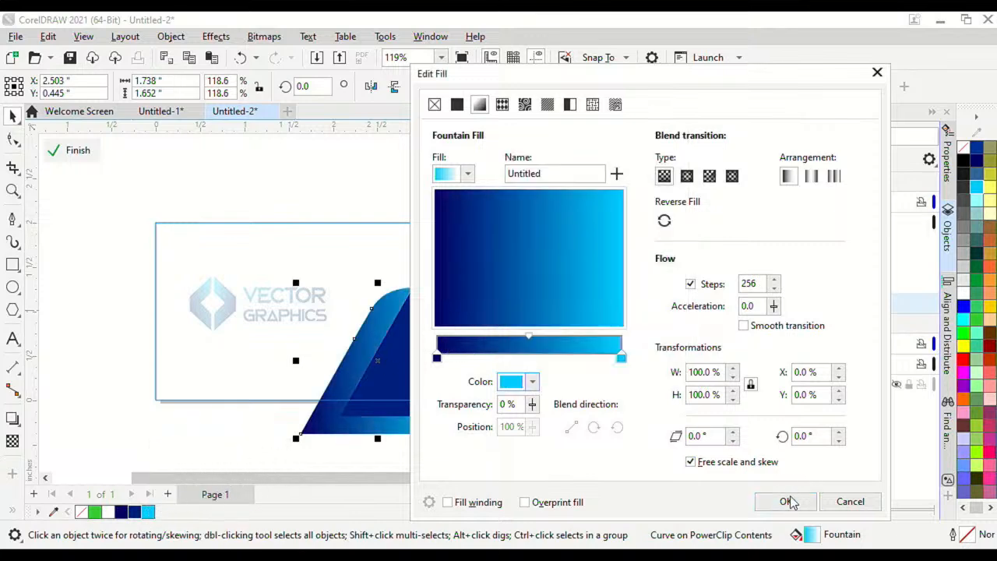
click(785, 501)
Step: Finish editing the card's PowerClip contents
click(513, 275)
scroll(379, 306, up, 4)
scroll(410, 240, down, 3)
click(78, 150)
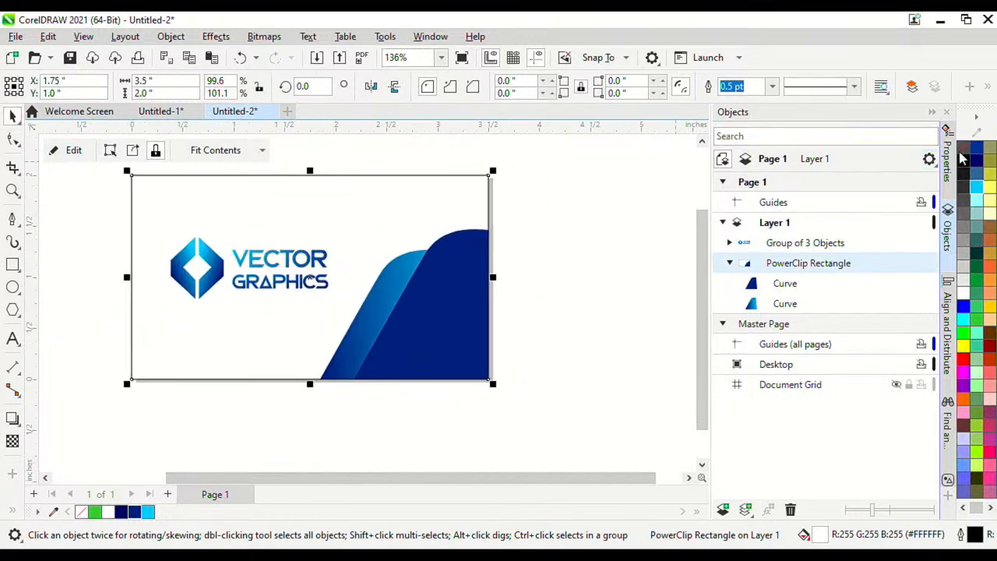
Step: Duplicate Page 1 after itself, copying its layers and contents, to create Page 2
scroll(476, 216, up, 2)
scroll(384, 272, down, 4)
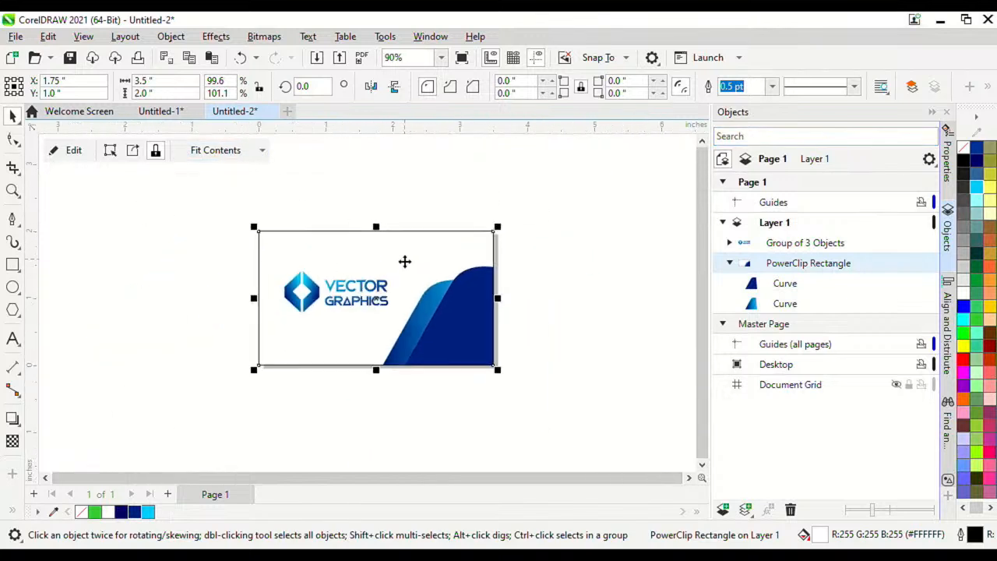
scroll(407, 298, up, 1)
scroll(460, 258, up, 1)
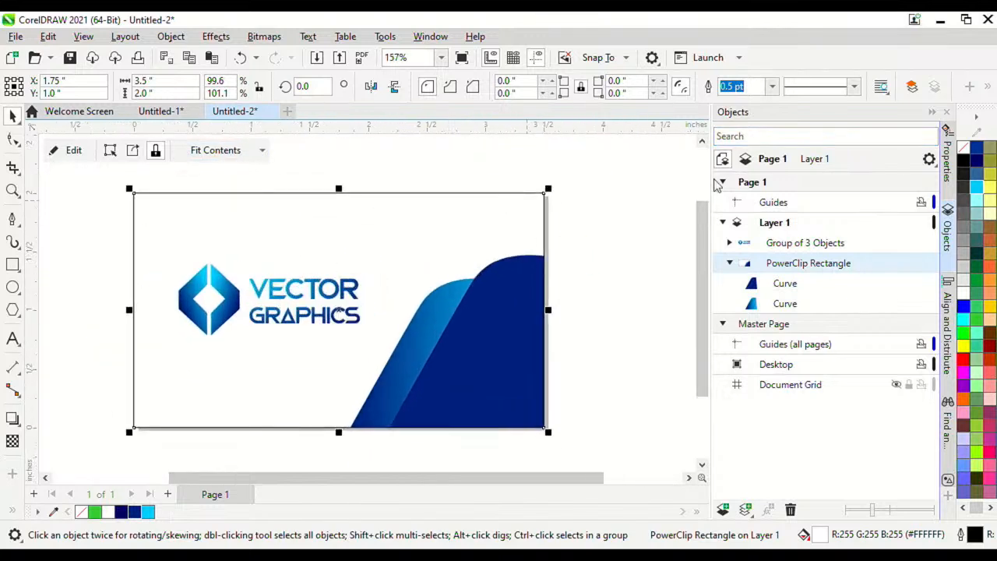
scroll(456, 207, down, 2)
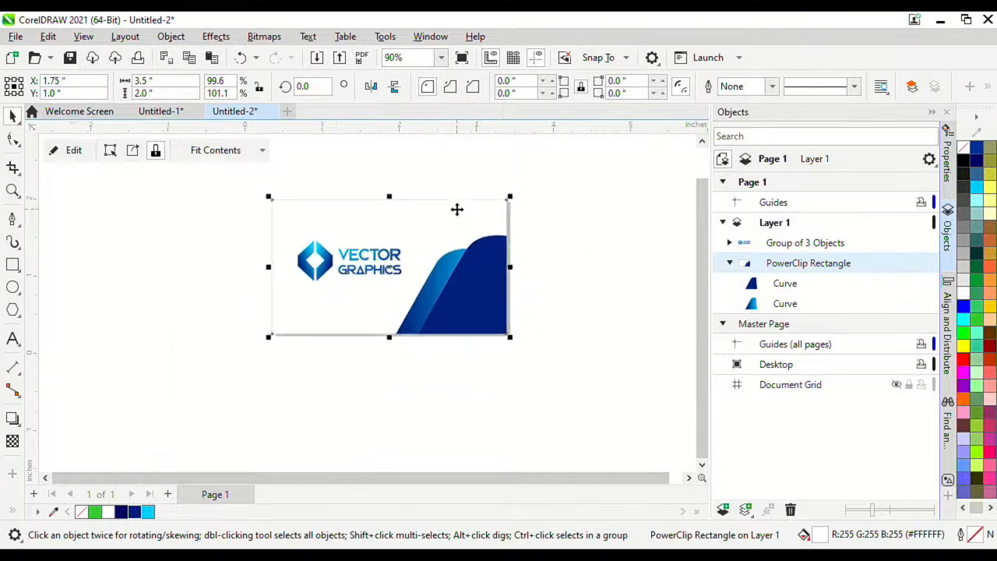
scroll(456, 218, up, 1)
click(541, 227)
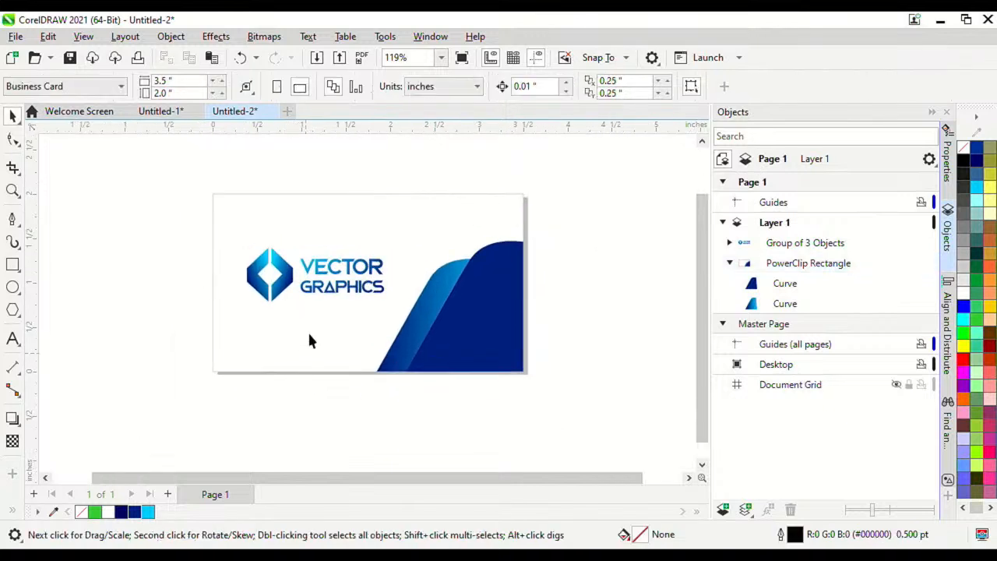
right_click(224, 497)
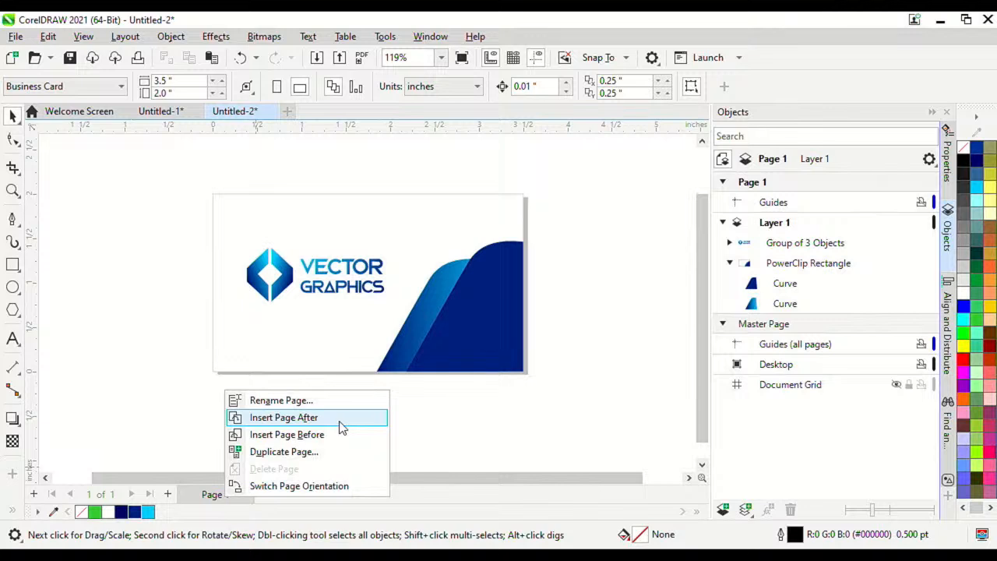
click(310, 453)
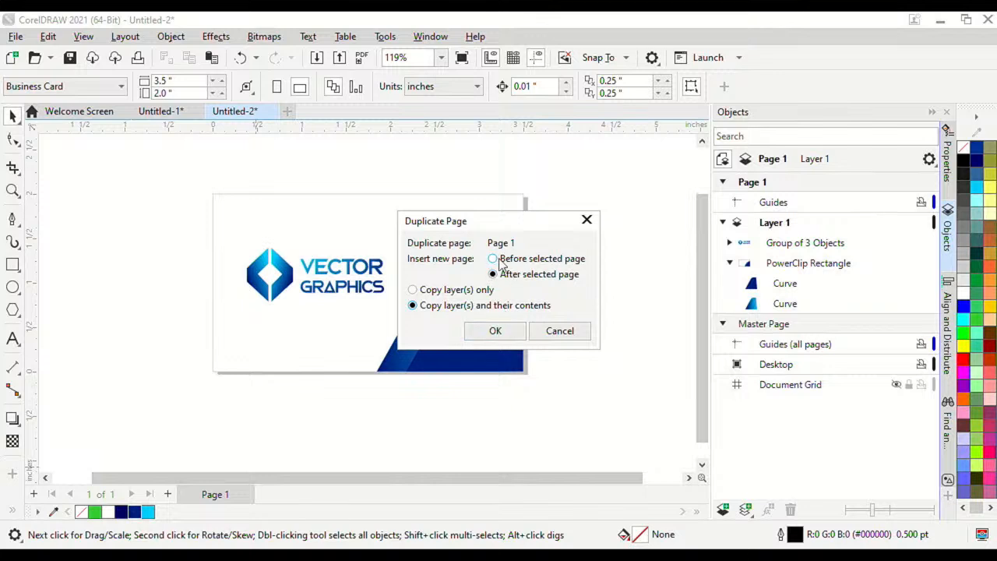
click(496, 331)
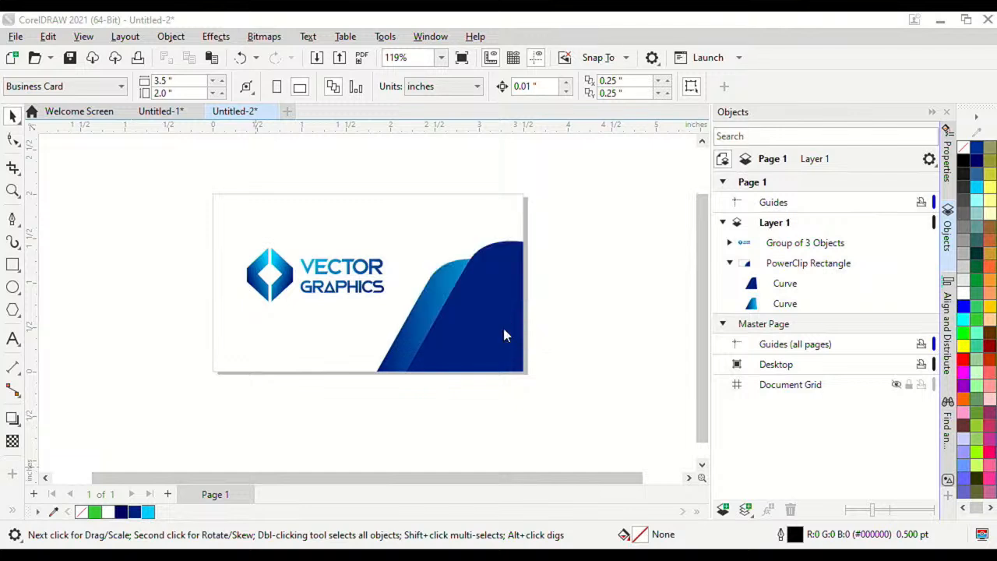
scroll(464, 288, up, 2)
Step: On page 2, edit the card's PowerClip contents and move both wave curves up and left
scroll(436, 288, down, 3)
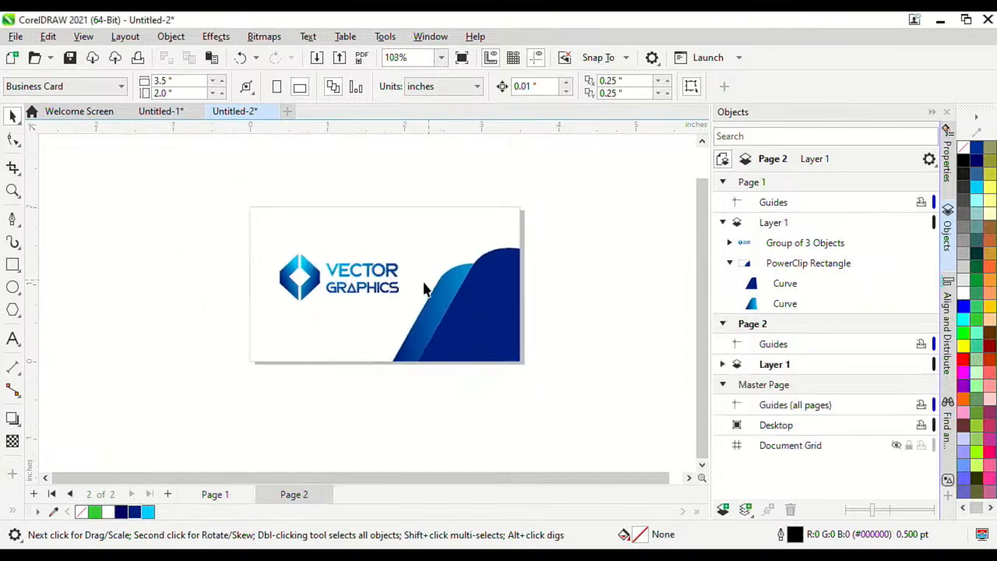
scroll(421, 292, up, 2)
click(353, 282)
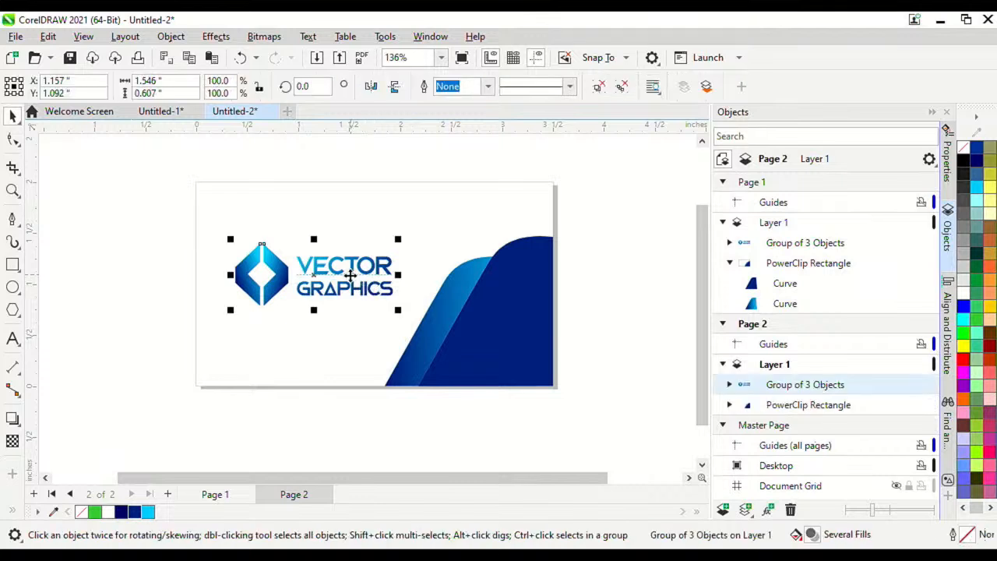
scroll(357, 273, up, 1)
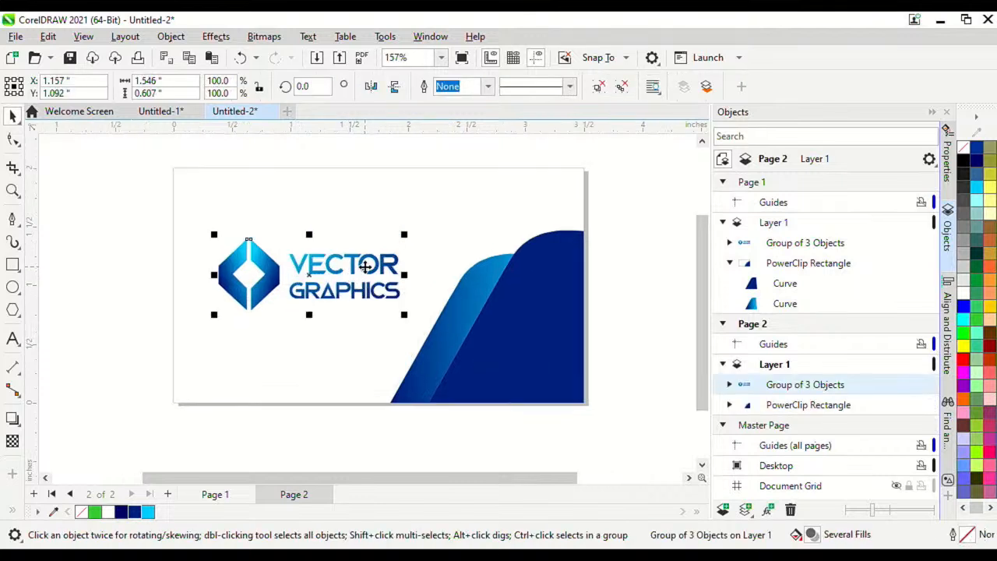
click(479, 309)
double_click(489, 297)
scroll(449, 249, down, 5)
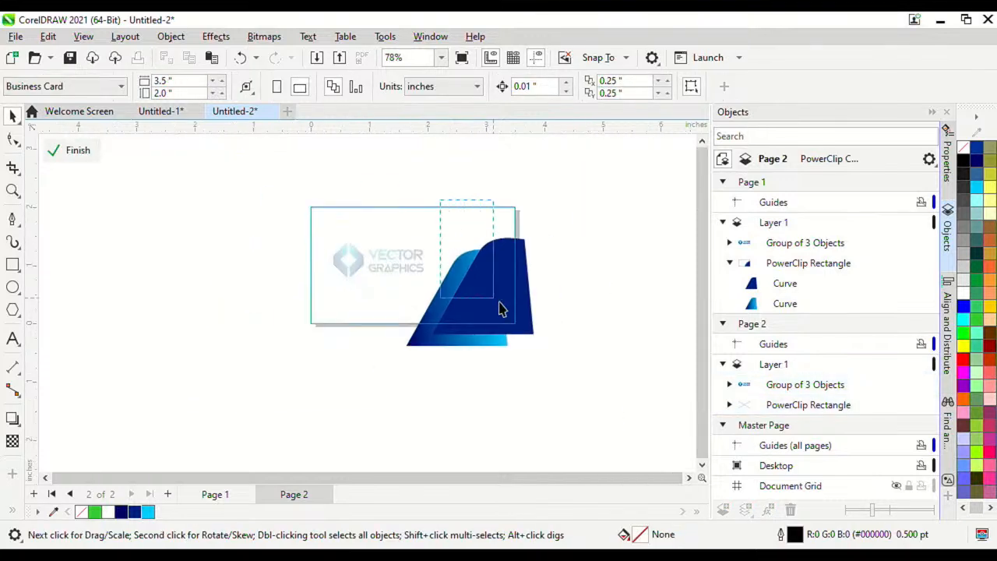
key(ctrl+a)
scroll(486, 268, up, 3)
drag(490, 267, 465, 238)
Step: Enlarge both wave curves and reposition them within the card
click(549, 208)
click(441, 262)
drag(597, 351, 337, 172)
drag(542, 191, 569, 190)
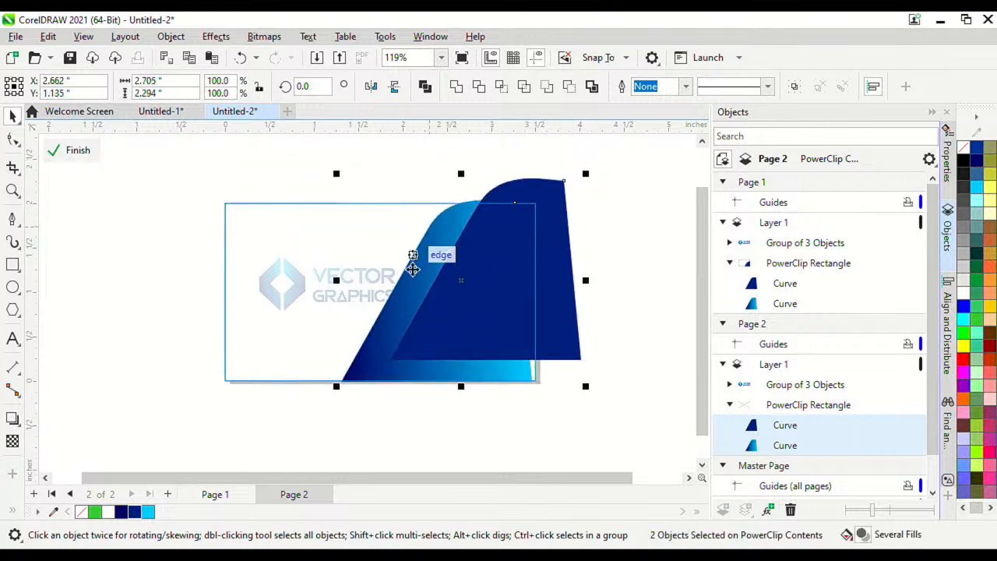
drag(422, 316, 397, 348)
click(560, 268)
drag(489, 257, 495, 221)
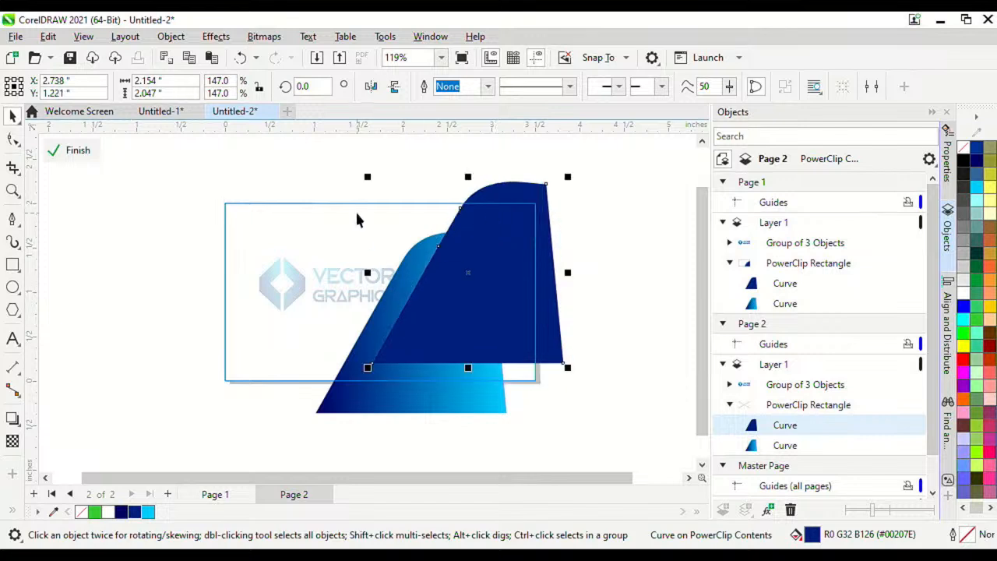
drag(335, 165, 309, 176)
drag(465, 328, 352, 314)
click(578, 400)
Step: Enlarge the dark blue wave to 226% and move it up and left
click(412, 321)
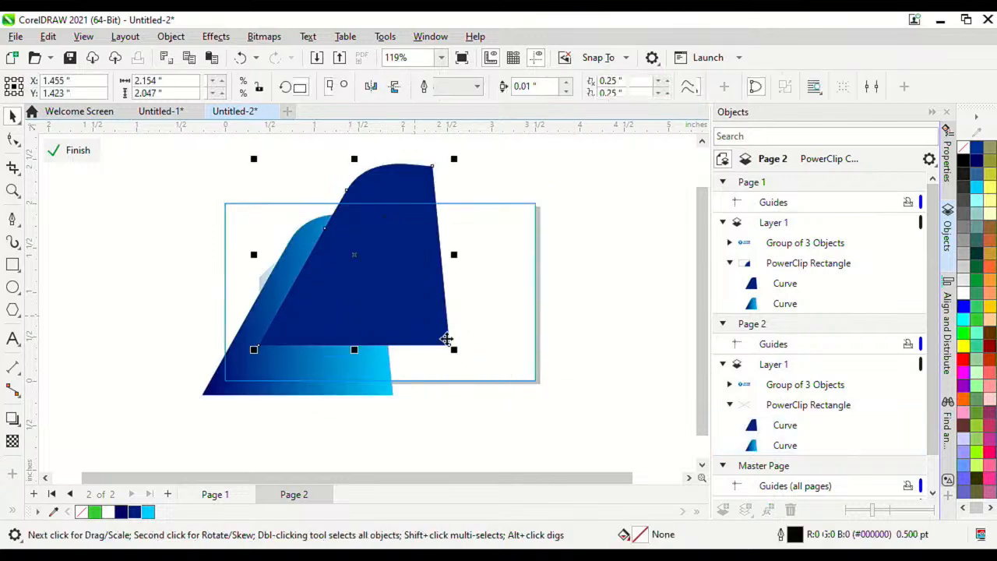
drag(458, 351, 554, 412)
scroll(490, 373, down, 2)
drag(477, 281, 459, 263)
scroll(498, 265, up, 1)
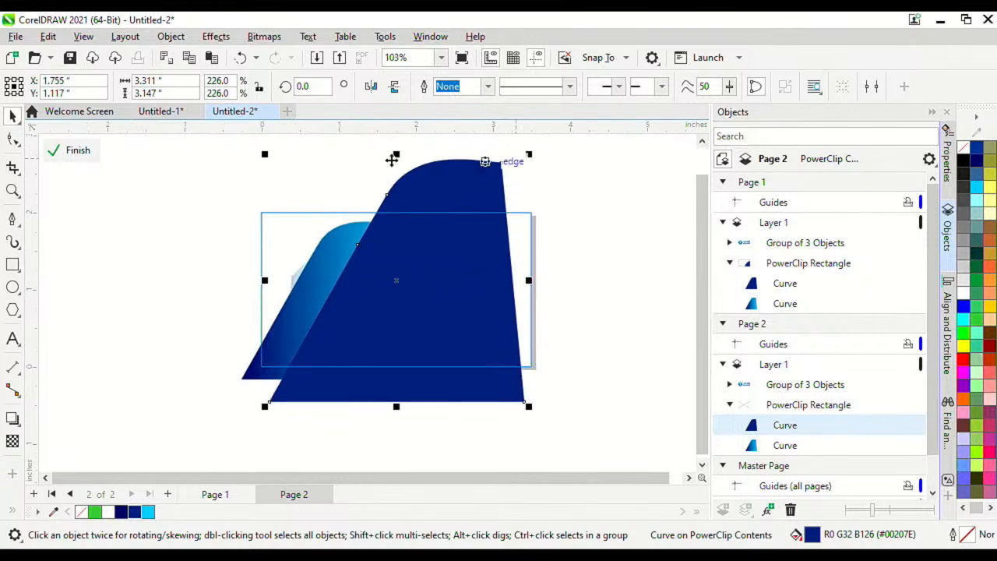
Step: Stretch the dark wave's top-right and bottom-right nodes outward to the right
click(13, 141)
drag(502, 165, 542, 165)
mouse_move(525, 402)
mouse_down()
mouse_move(554, 405)
mouse_move(544, 402)
mouse_up()
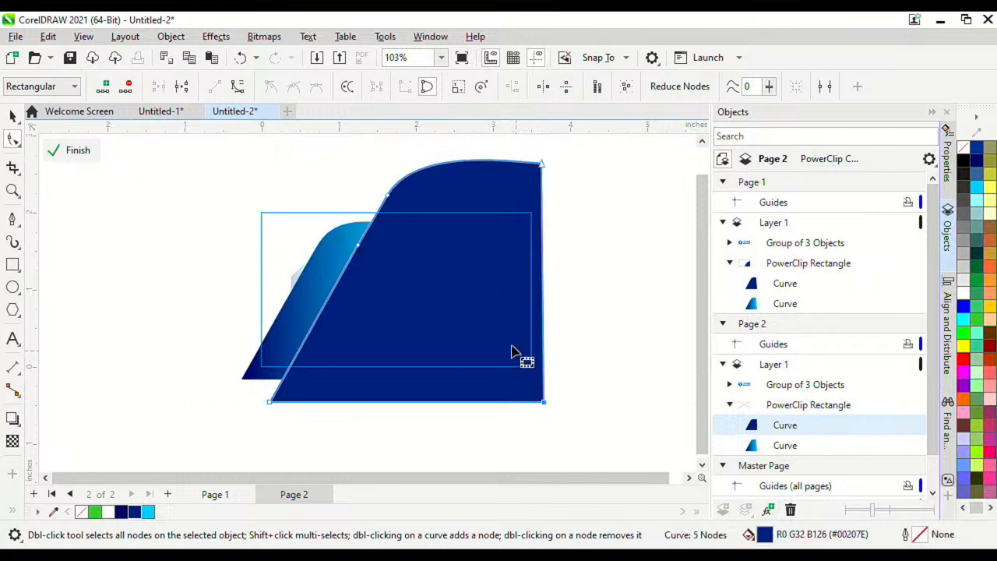
Step: Nudge the dark wave's upper node left and delete a node from its left edge
drag(388, 198, 381, 195)
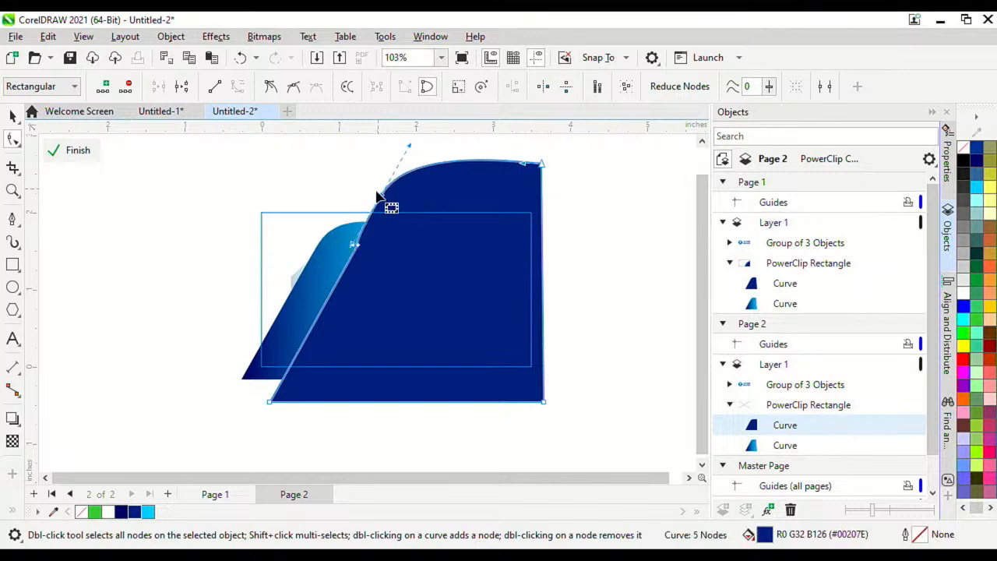
double_click(354, 246)
scroll(357, 242, down, 3)
scroll(346, 257, up, 6)
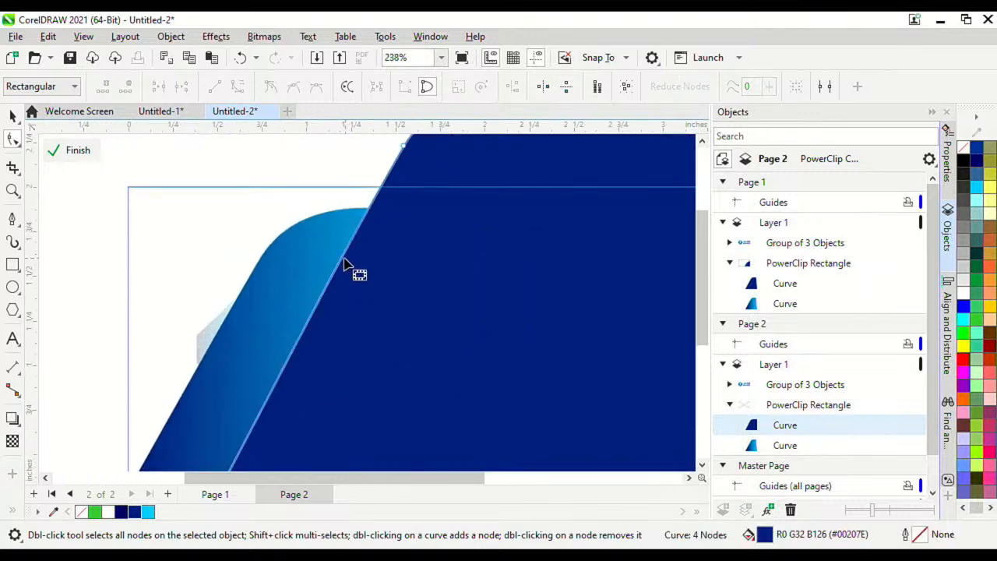
scroll(345, 263, down, 3)
scroll(317, 247, up, 2)
click(12, 117)
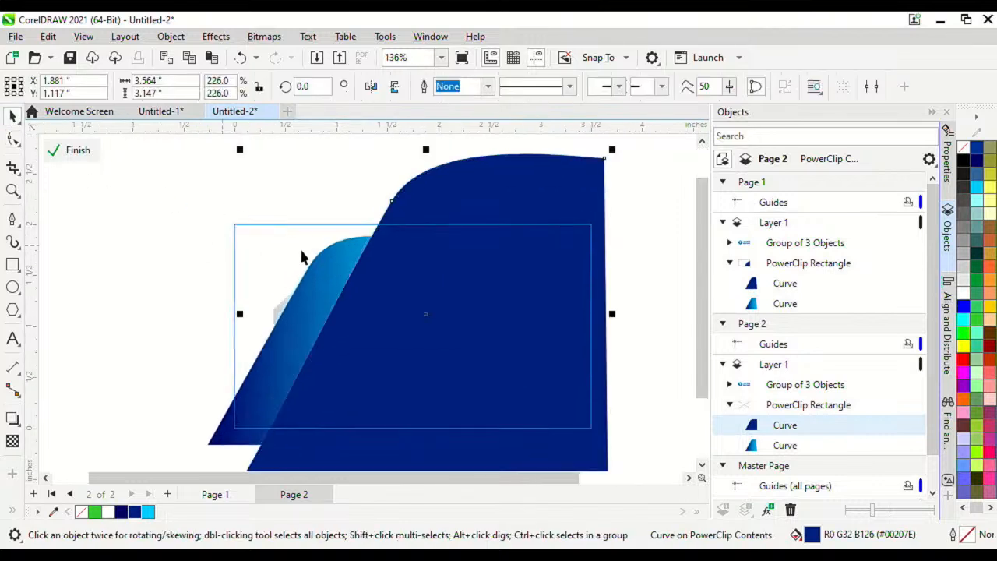
scroll(321, 257, down, 2)
click(111, 161)
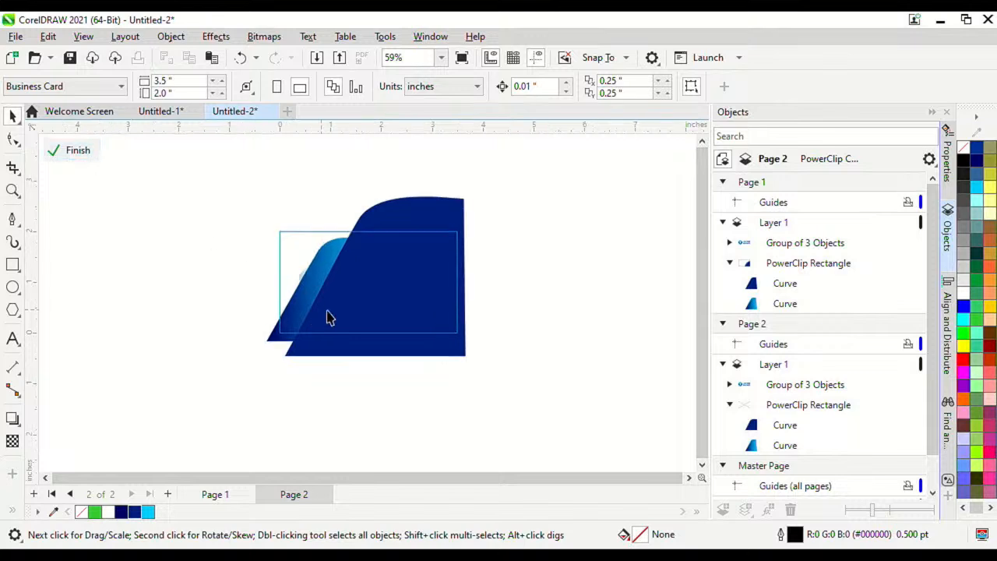
scroll(327, 316, up, 1)
click(351, 300)
scroll(350, 311, up, 1)
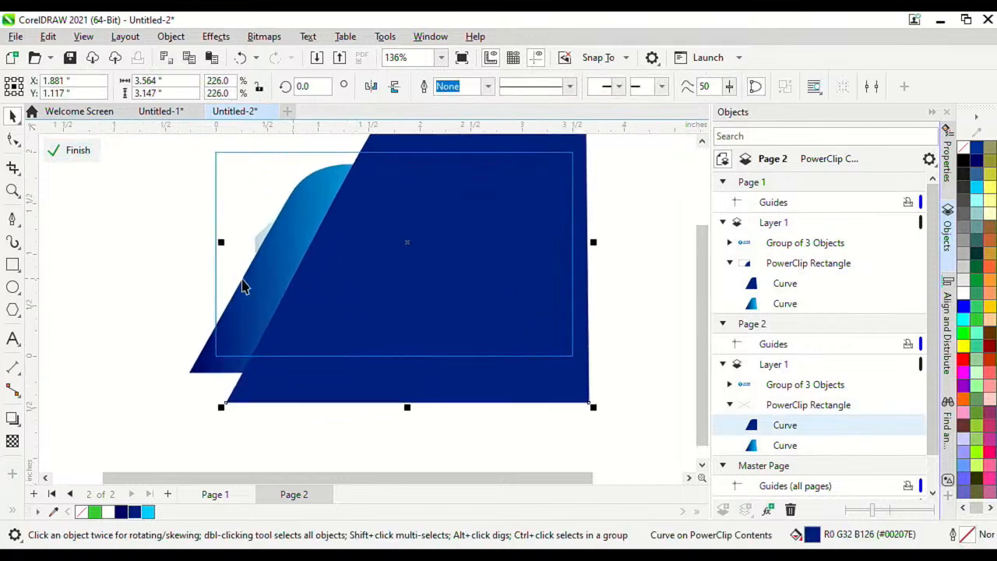
Step: Reshape the wave's left edge into a broad curve and remove its bottom node
click(14, 140)
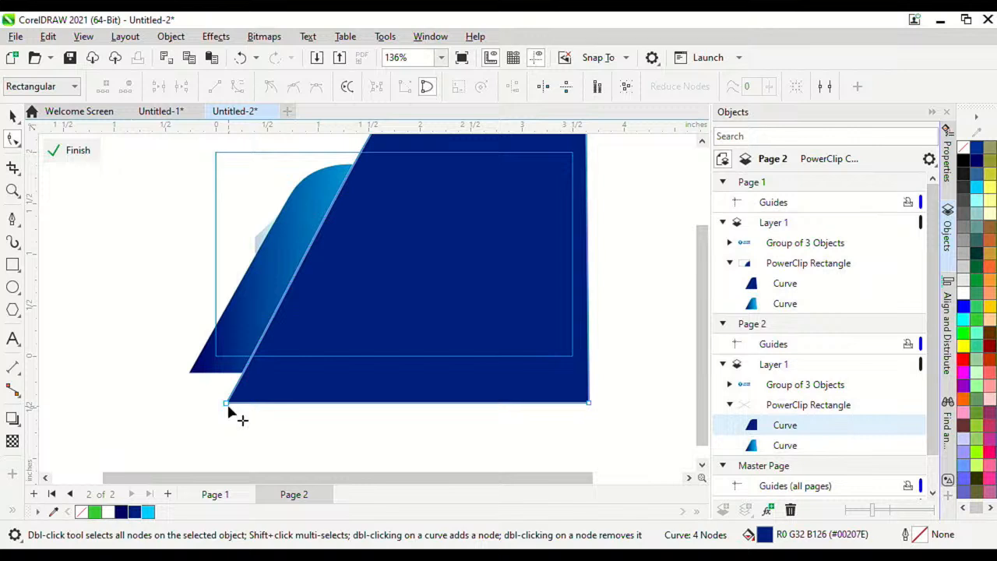
drag(226, 405, 428, 393)
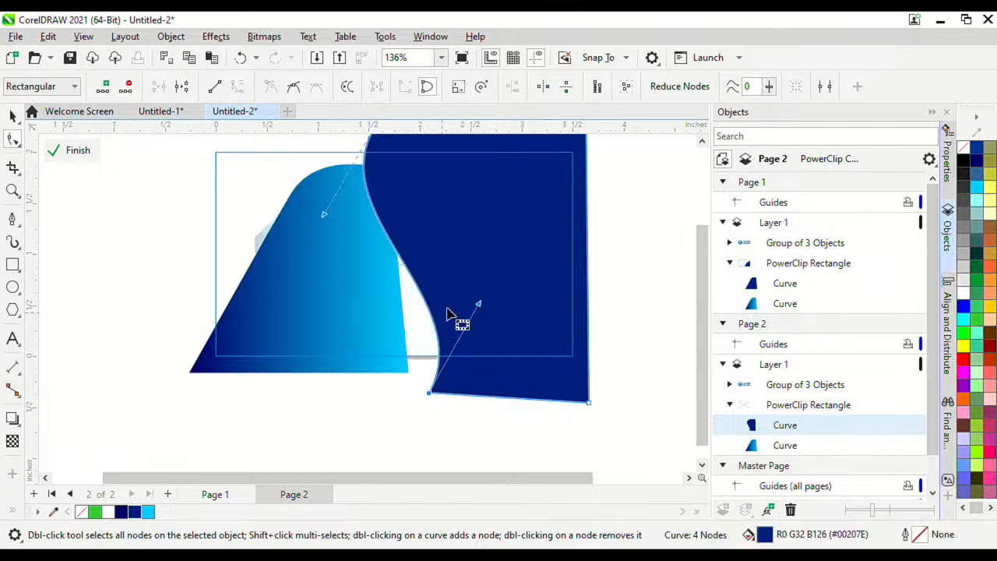
drag(480, 305, 216, 356)
drag(327, 214, 324, 225)
mouse_move(428, 394)
mouse_down()
mouse_move(429, 367)
mouse_move(424, 377)
mouse_up()
drag(590, 403, 589, 363)
drag(424, 377, 422, 368)
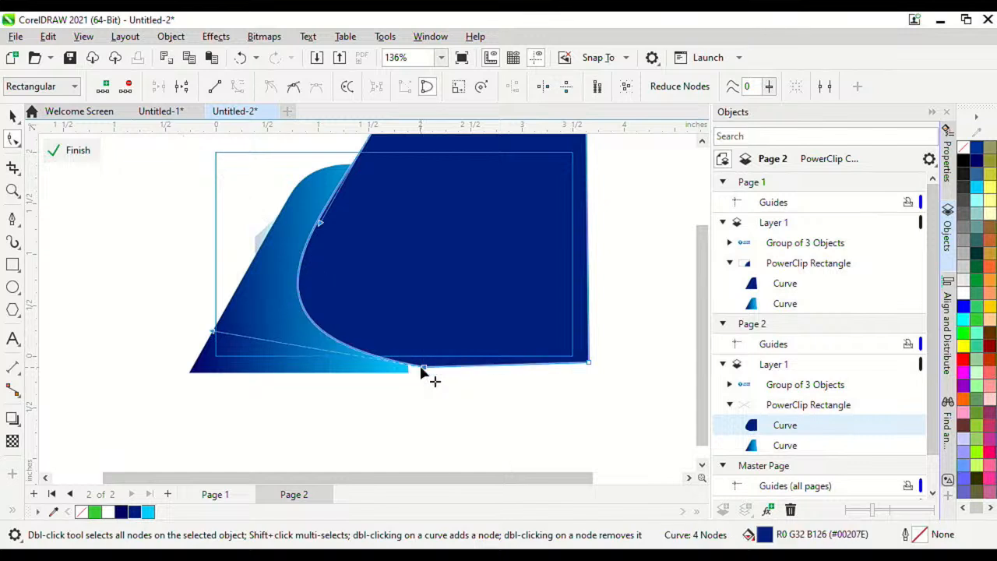
double_click(422, 368)
Step: Pull the bottom-right node's handle left to flatten the curve's lower edge
click(594, 364)
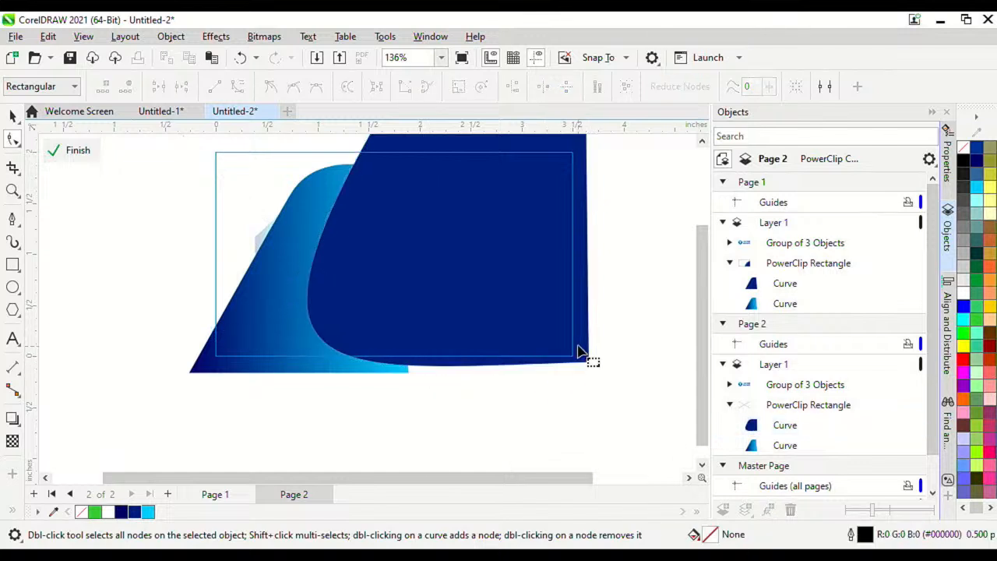
click(577, 347)
click(588, 363)
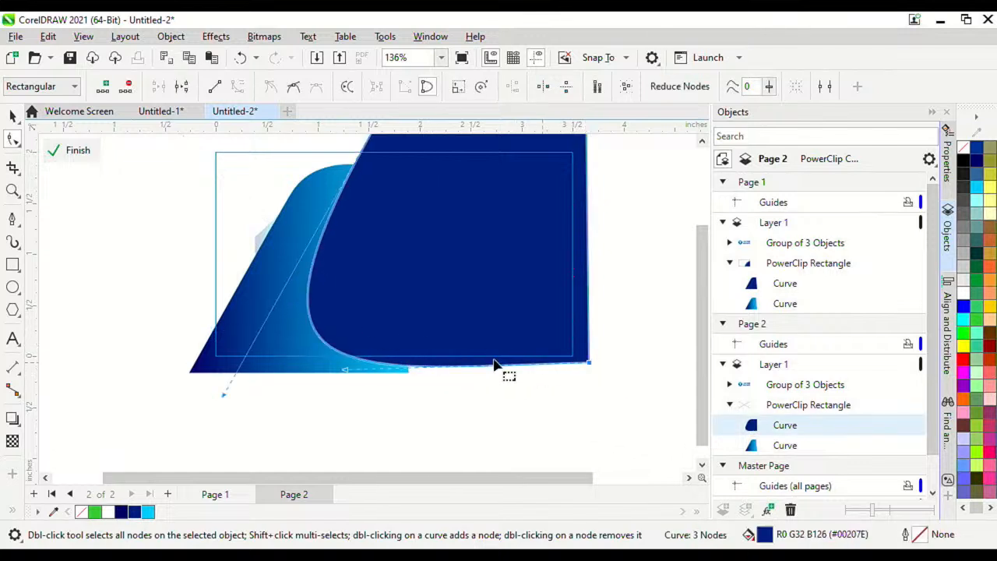
drag(348, 371, 337, 354)
Step: Finish the clip edit, then make the VECTOR GRAPHICS logo white at 0.52 × 0.204 in, lower-left
click(77, 149)
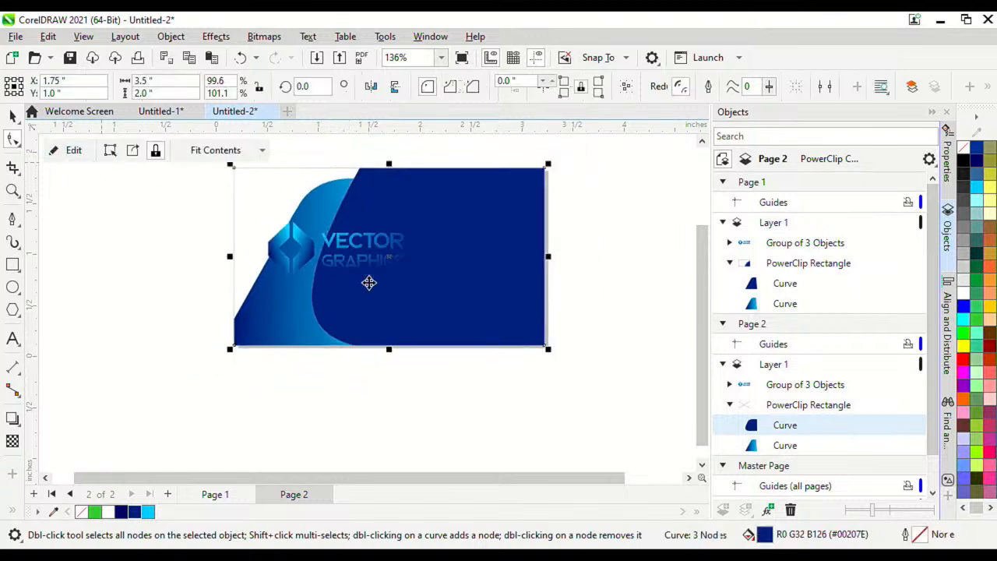
click(405, 255)
drag(432, 234, 296, 339)
scroll(296, 354, up, 3)
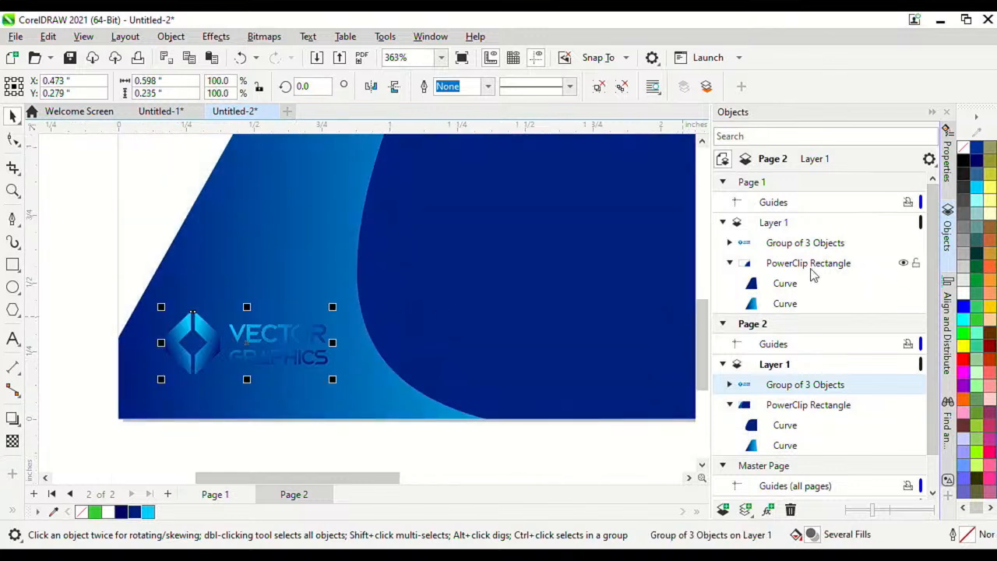
click(963, 292)
scroll(352, 320, down, 1)
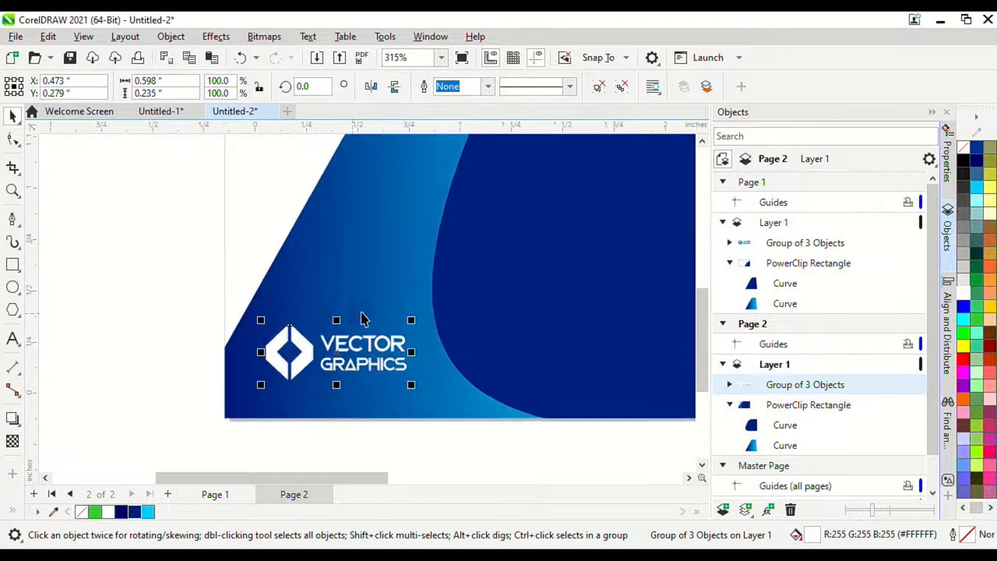
drag(411, 319, 387, 342)
scroll(344, 322, down, 3)
scroll(381, 335, up, 1)
Step: Compare the result against Page 1, then return to Page 2
click(476, 421)
scroll(380, 338, down, 4)
scroll(393, 304, up, 5)
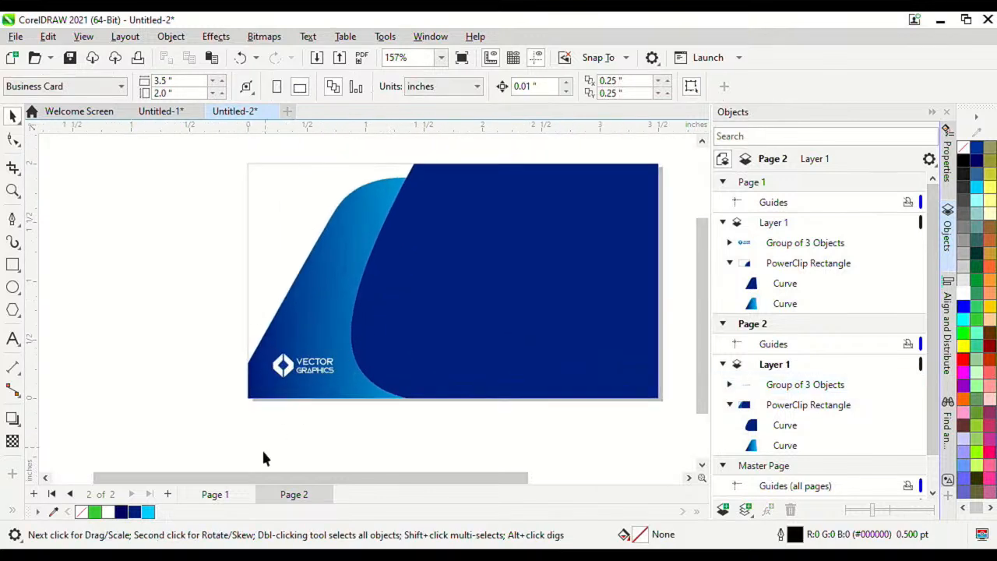
click(222, 494)
click(294, 496)
scroll(351, 251, up, 1)
scroll(315, 317, down, 2)
scroll(316, 317, up, 2)
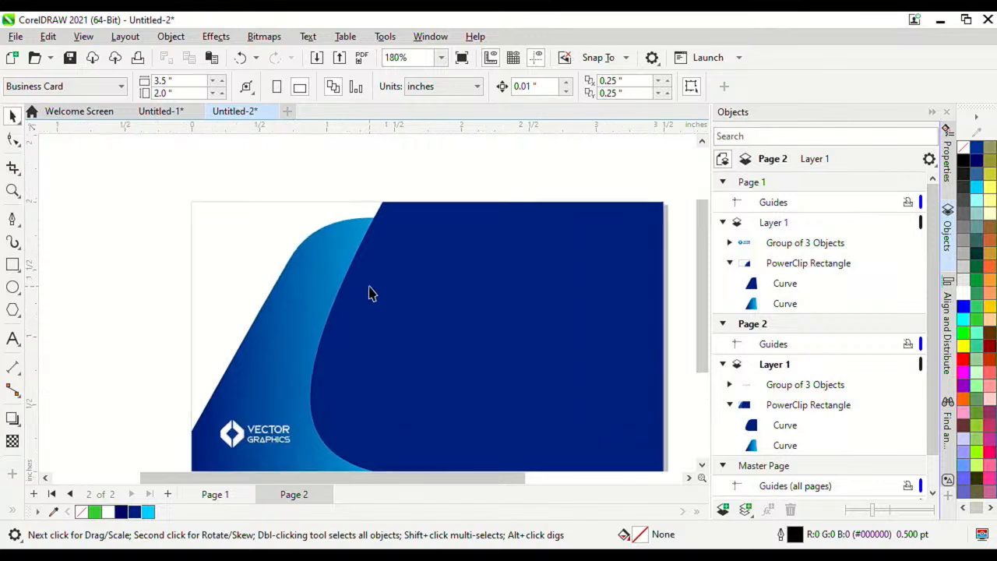
scroll(343, 281, down, 3)
scroll(335, 276, up, 2)
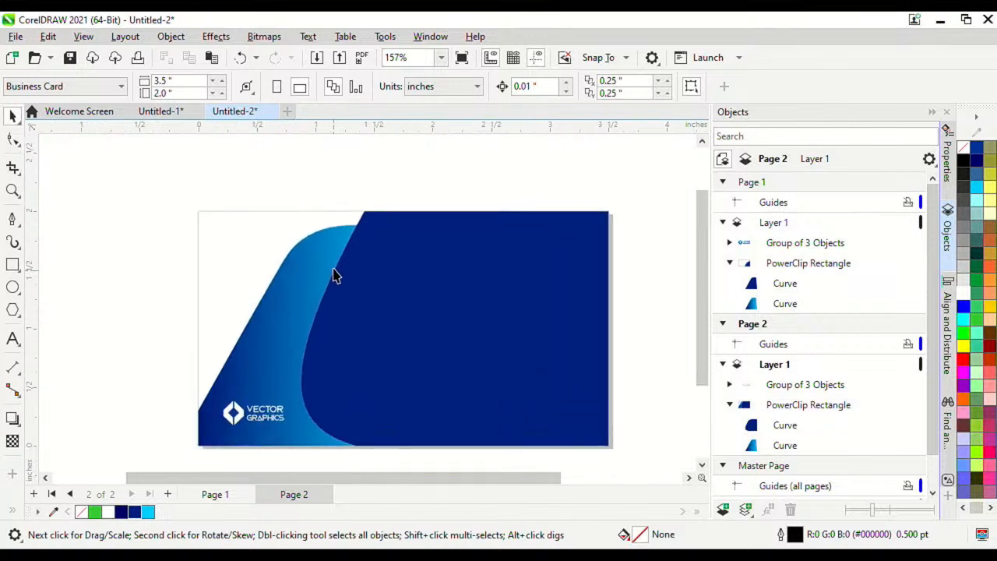
scroll(223, 260, up, 1)
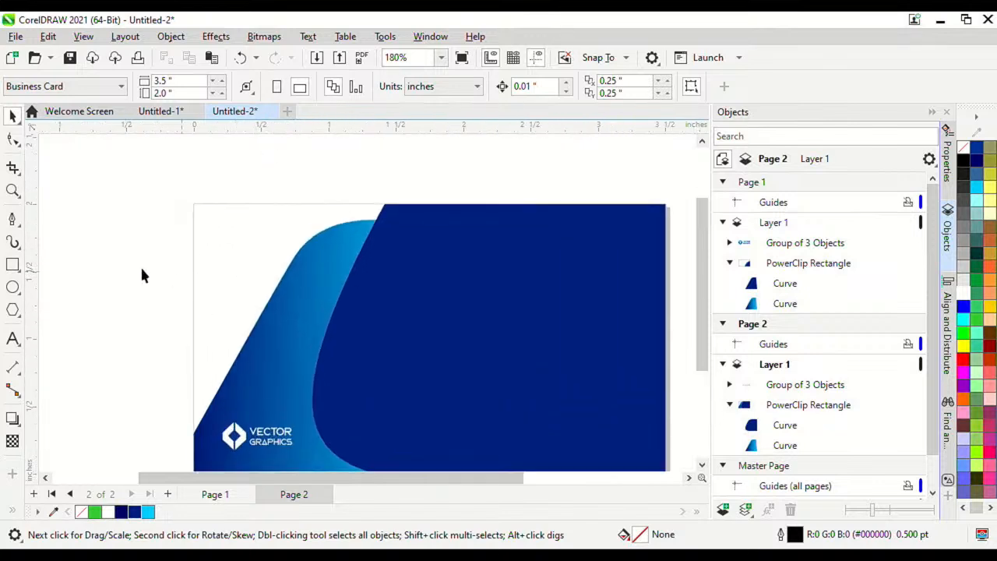
Step: Inside the card's PowerClip contents, draw a wide rectangle across the card's left side
double_click(218, 253)
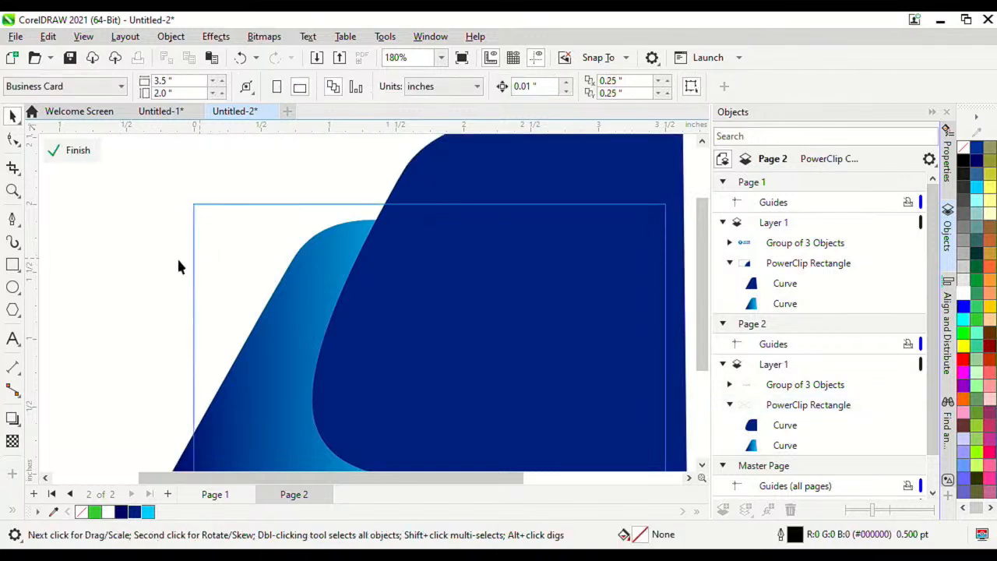
click(19, 266)
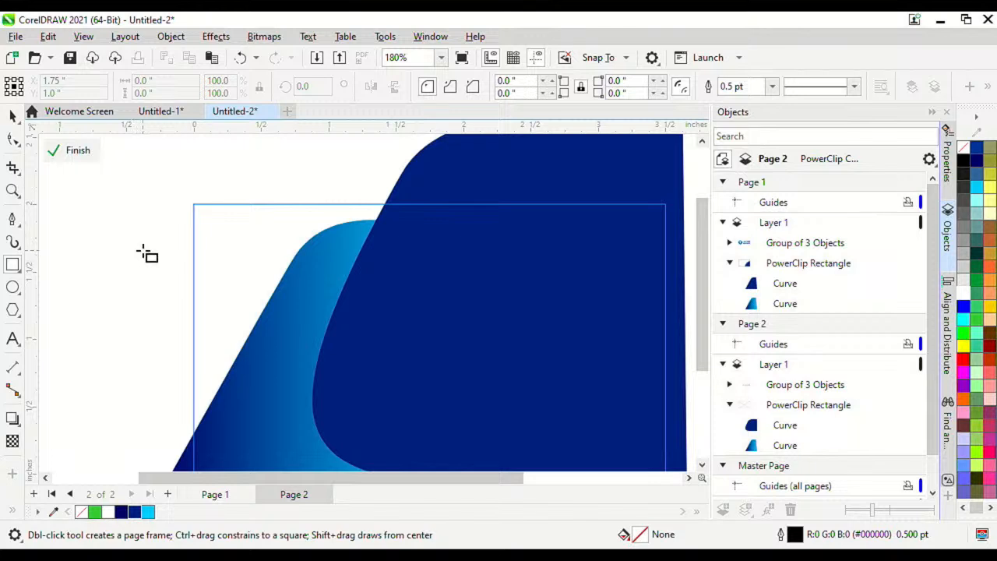
drag(136, 248, 433, 327)
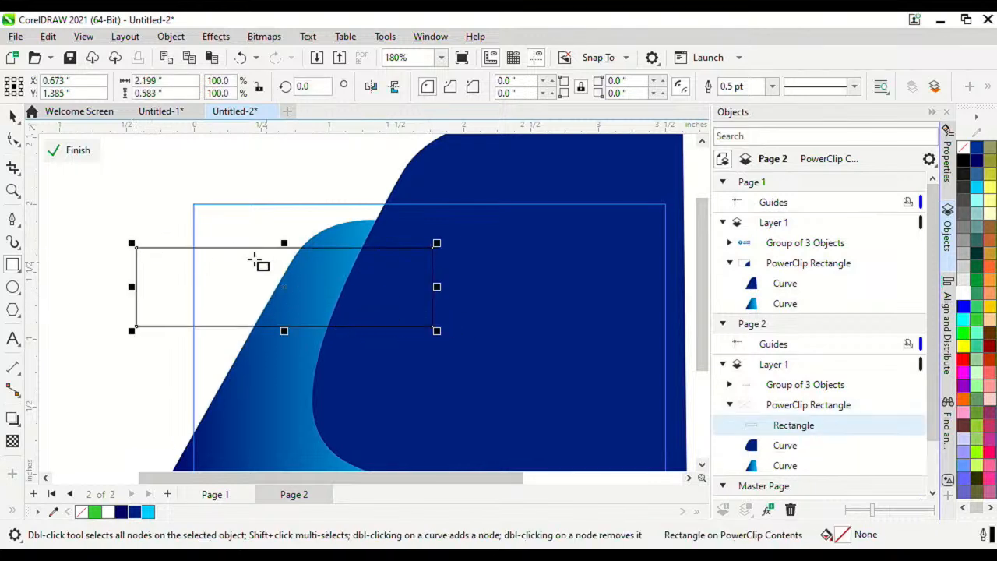
Step: Give the rectangle a fountain fill with a dark blue start colour sampled from the canvas
double_click(850, 534)
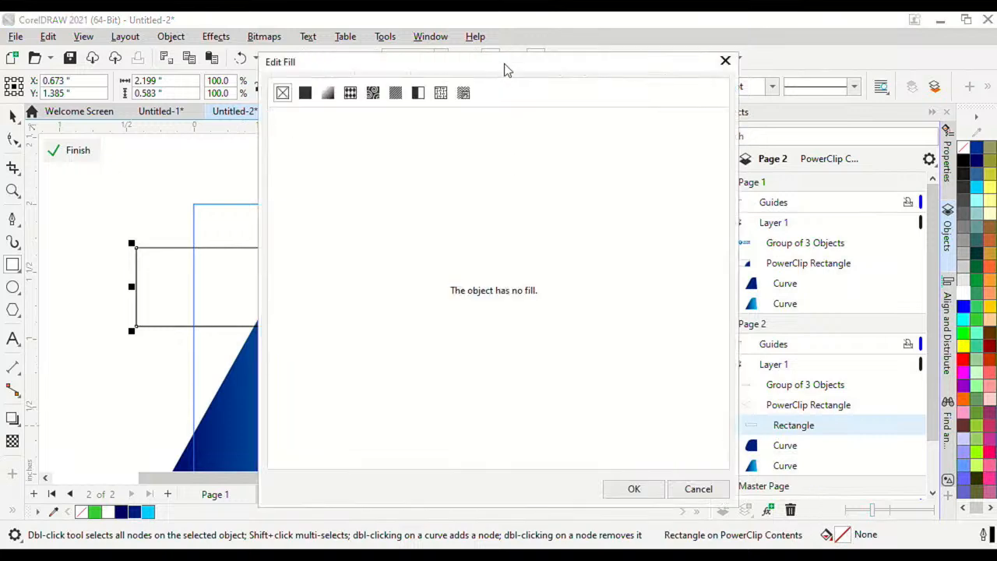
drag(504, 70, 933, 93)
click(753, 116)
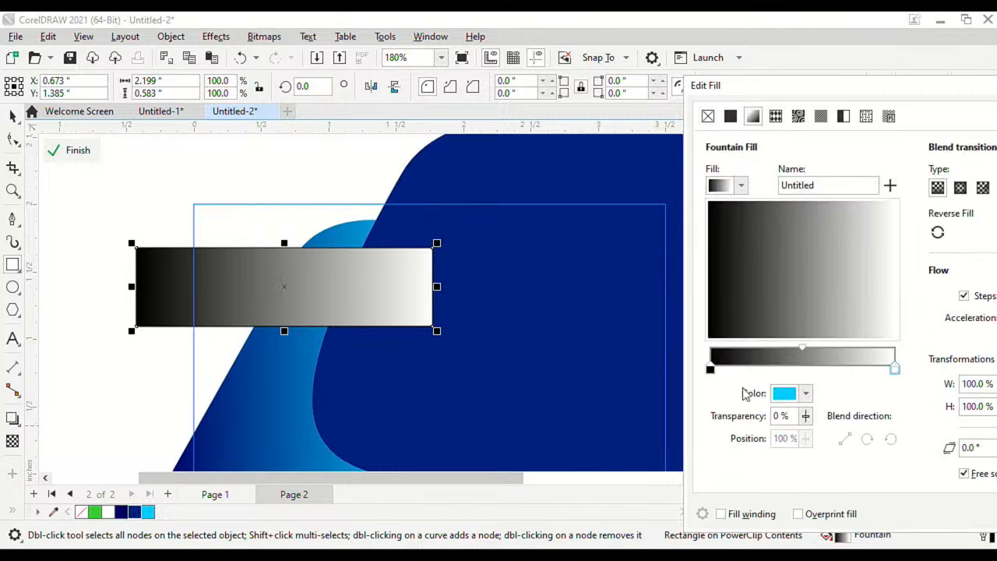
click(710, 370)
click(806, 394)
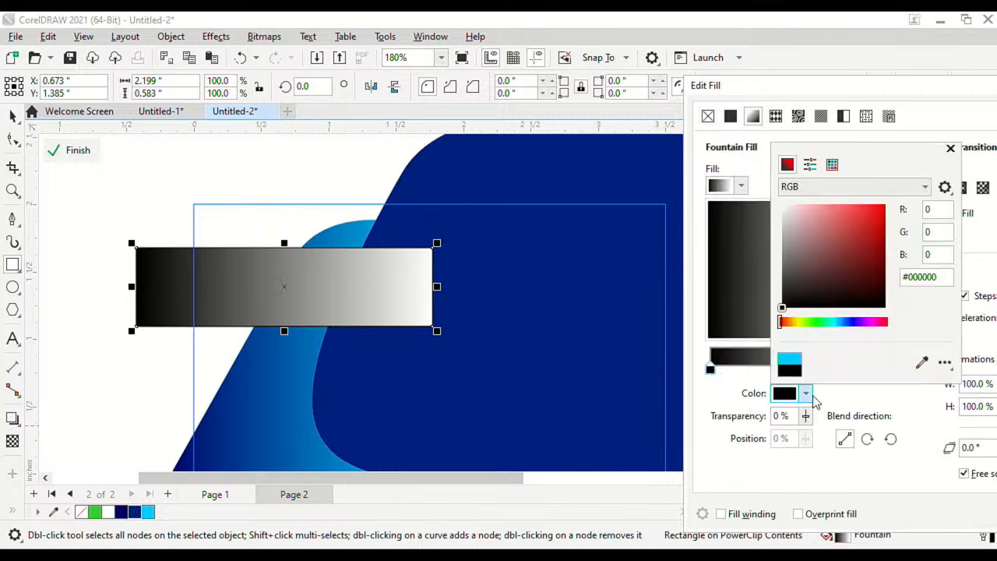
click(922, 361)
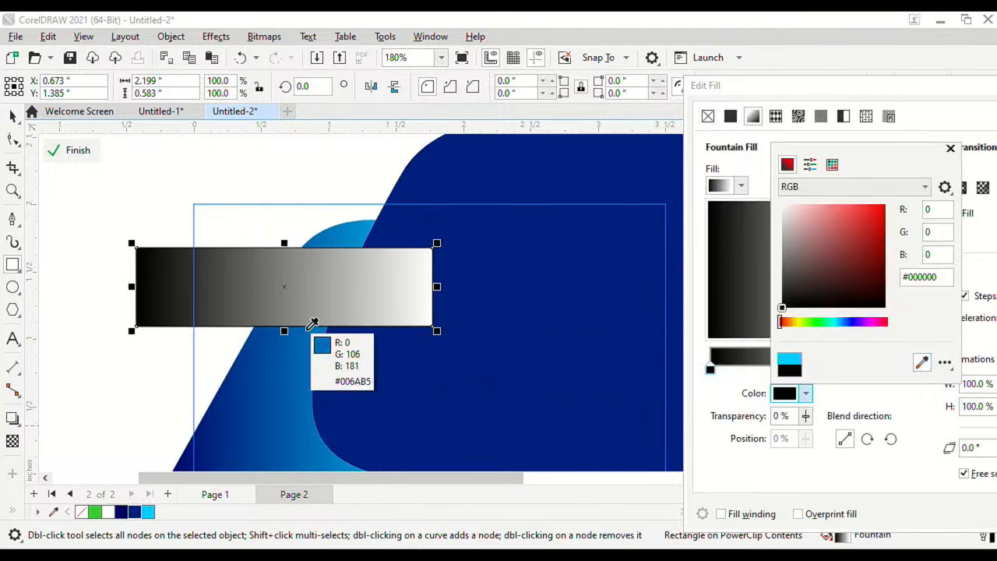
click(253, 359)
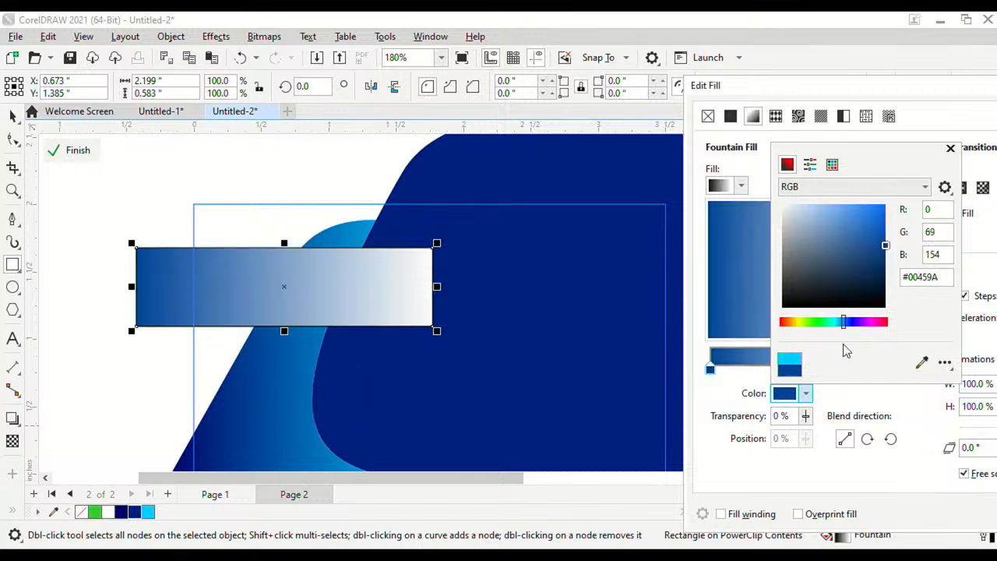
click(921, 363)
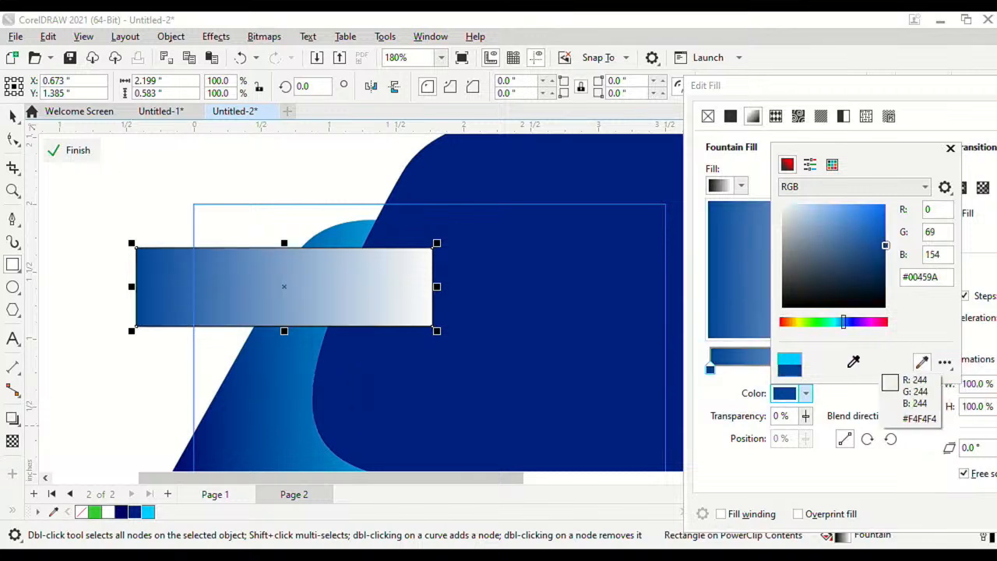
click(784, 391)
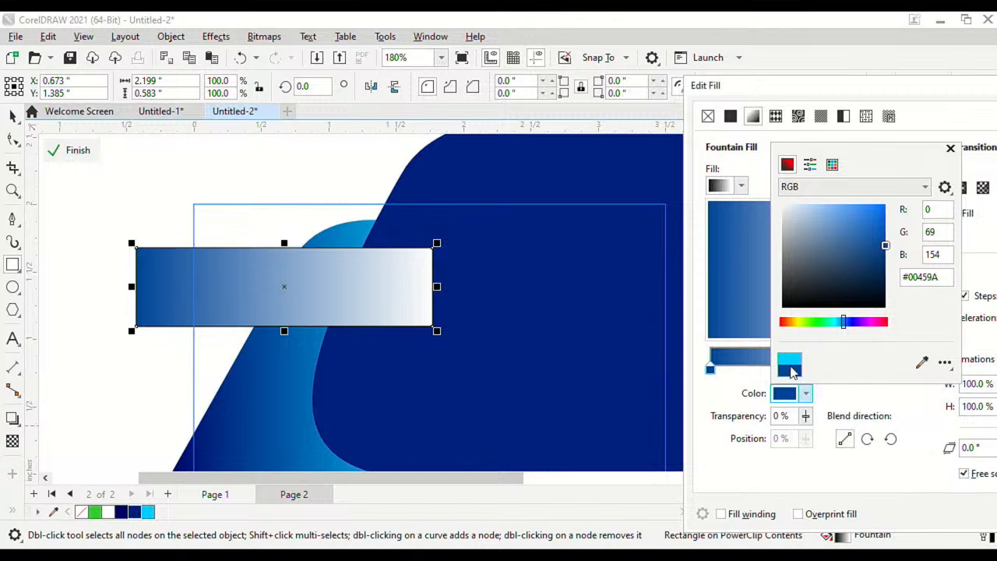
click(883, 423)
Step: Set the gradient's end colour to sky blue and apply the fill
click(896, 370)
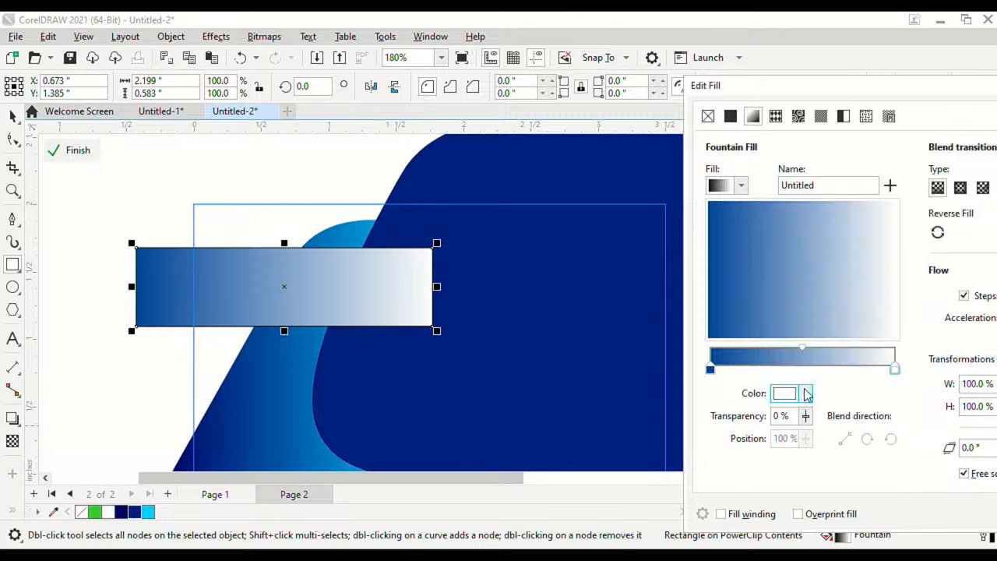
click(805, 394)
click(921, 362)
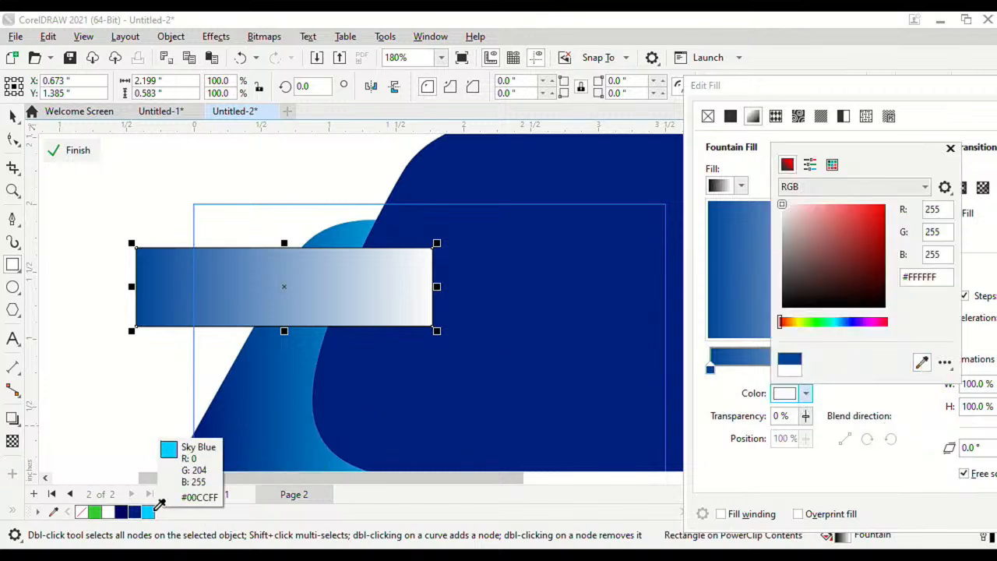
click(148, 512)
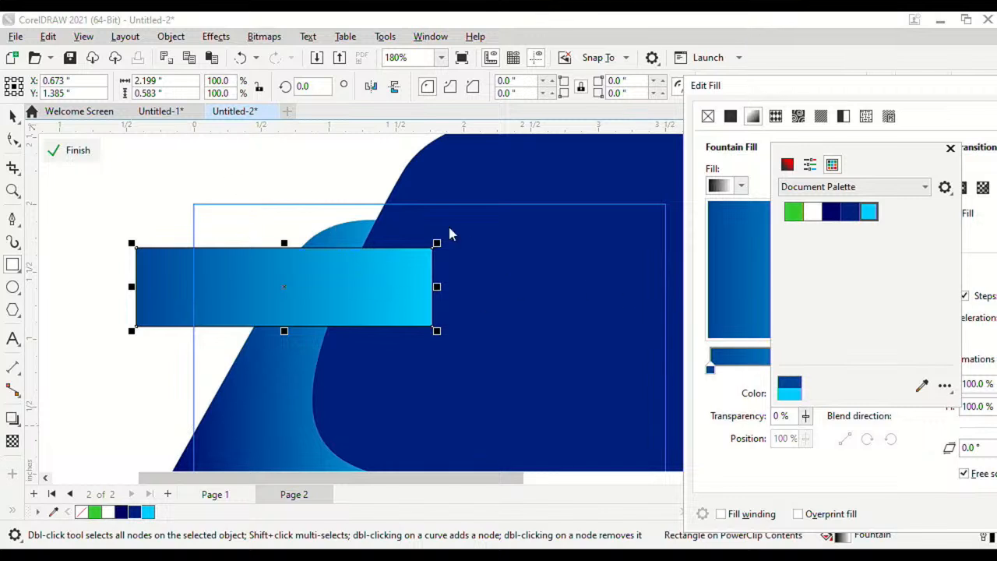
click(233, 285)
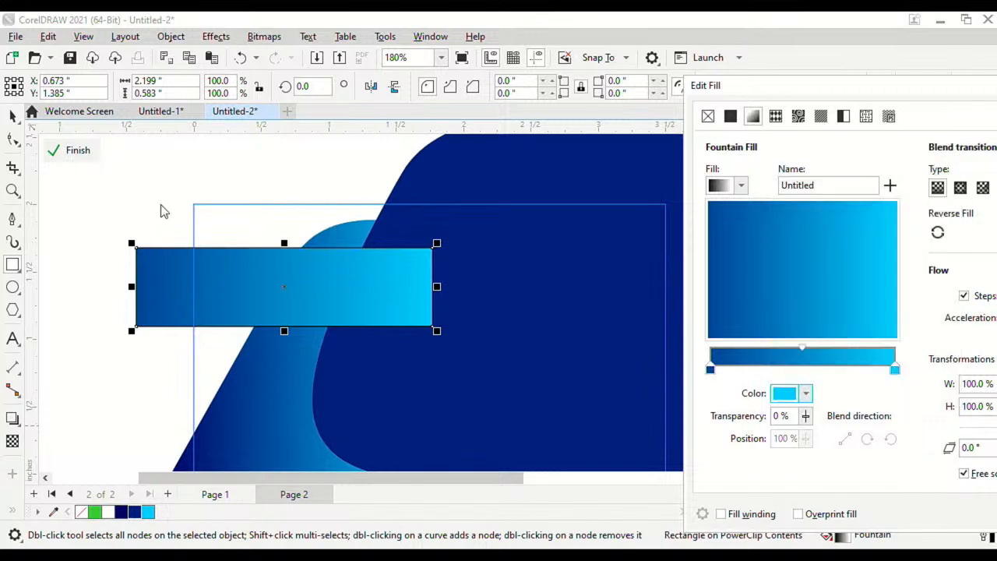
drag(863, 98, 654, 92)
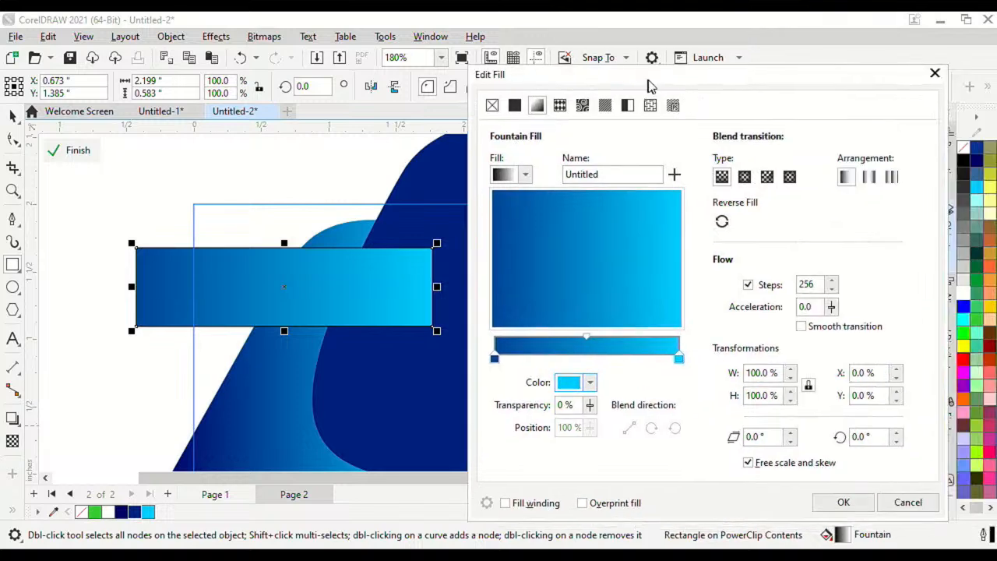
click(850, 506)
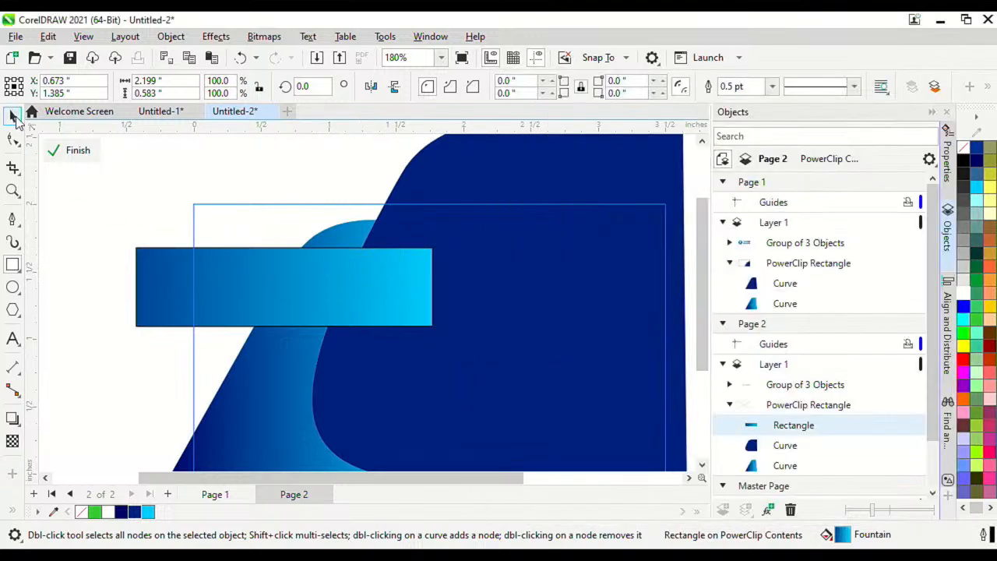
Step: Round the band's corners to 0.098 inch and remove its outline
click(14, 117)
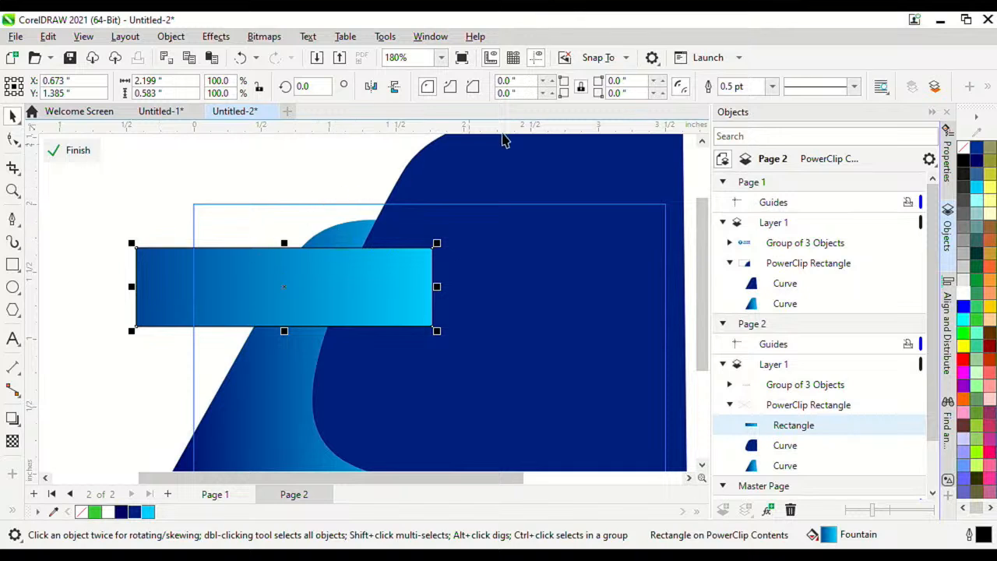
scroll(403, 252, up, 2)
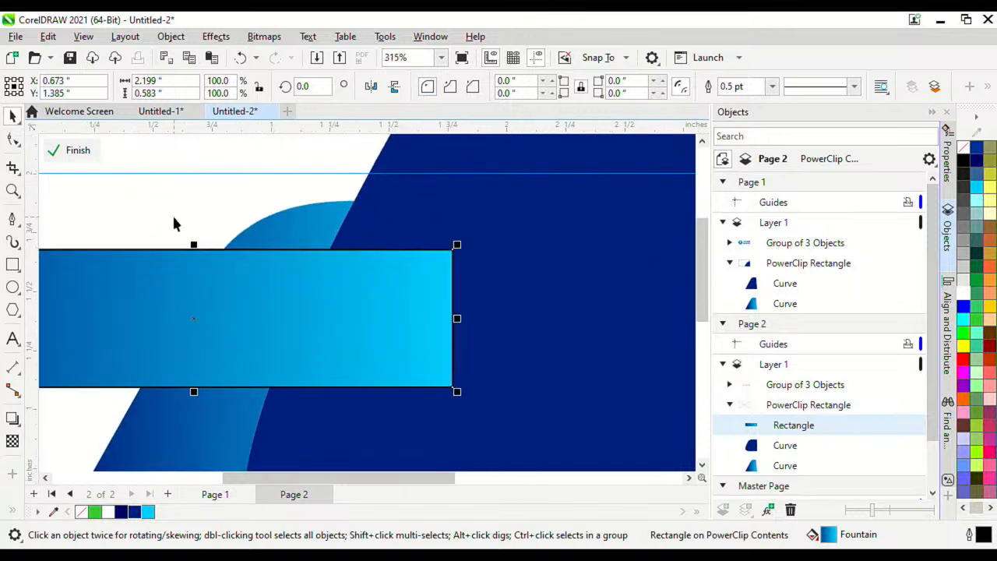
click(13, 141)
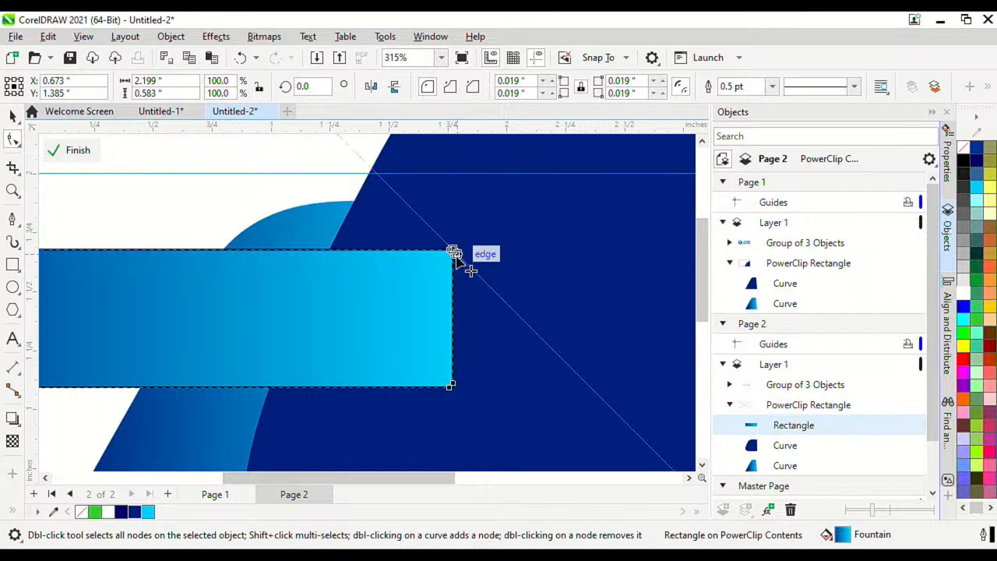
drag(454, 252, 458, 277)
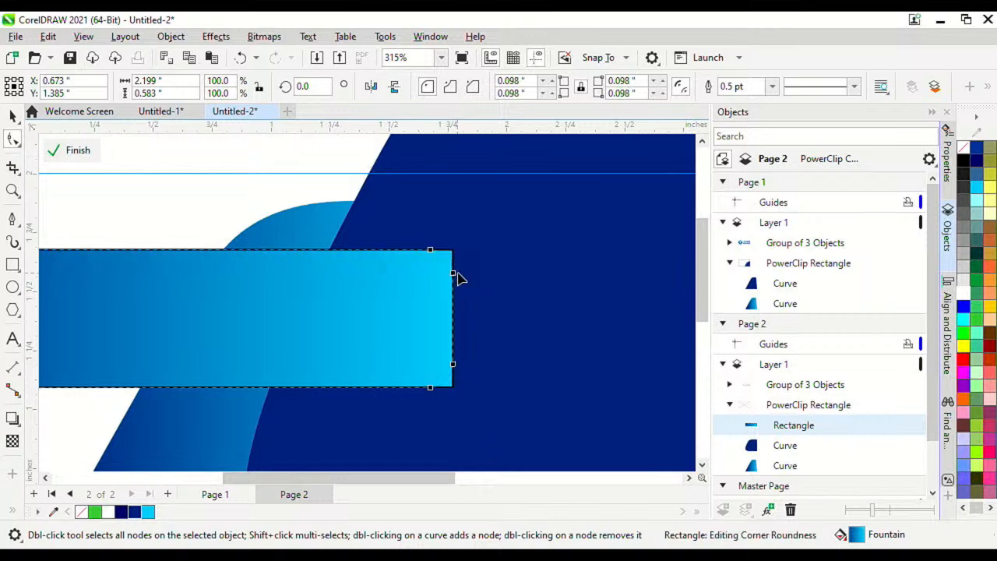
right_click(966, 148)
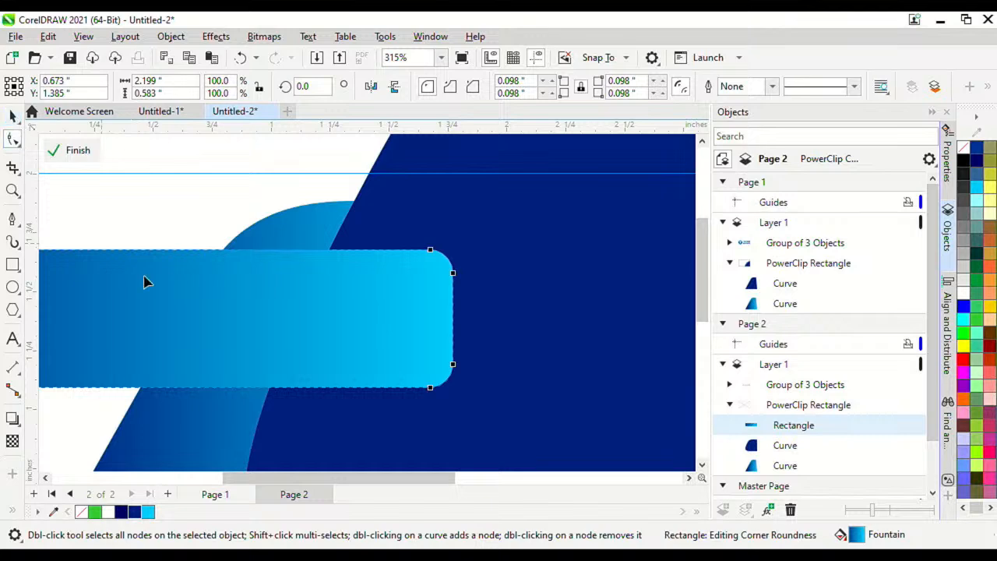
Step: Skew the band's bottom edge left into a parallelogram, then finish PowerClip editing
scroll(358, 282, down, 2)
scroll(382, 318, up, 1)
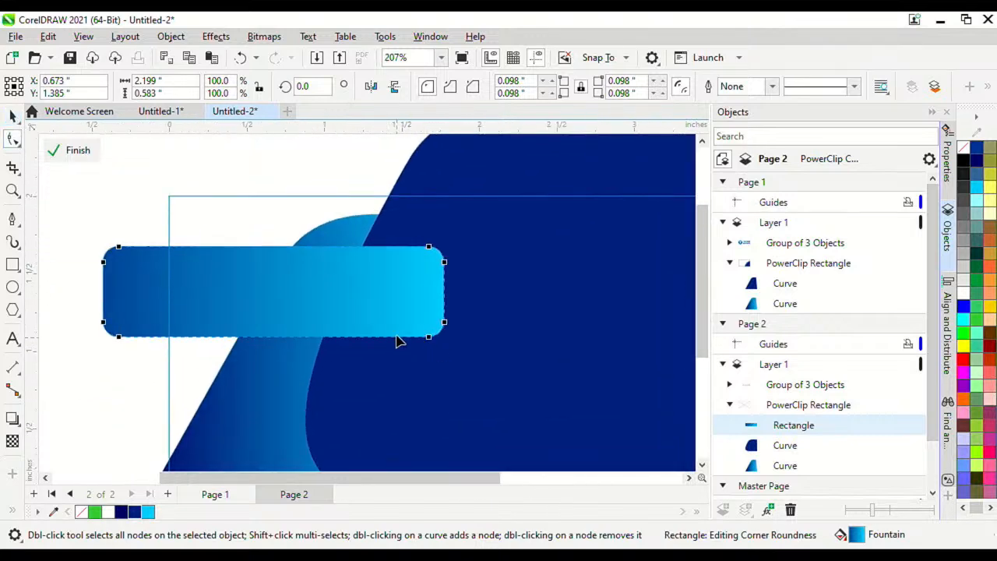
click(12, 115)
click(302, 301)
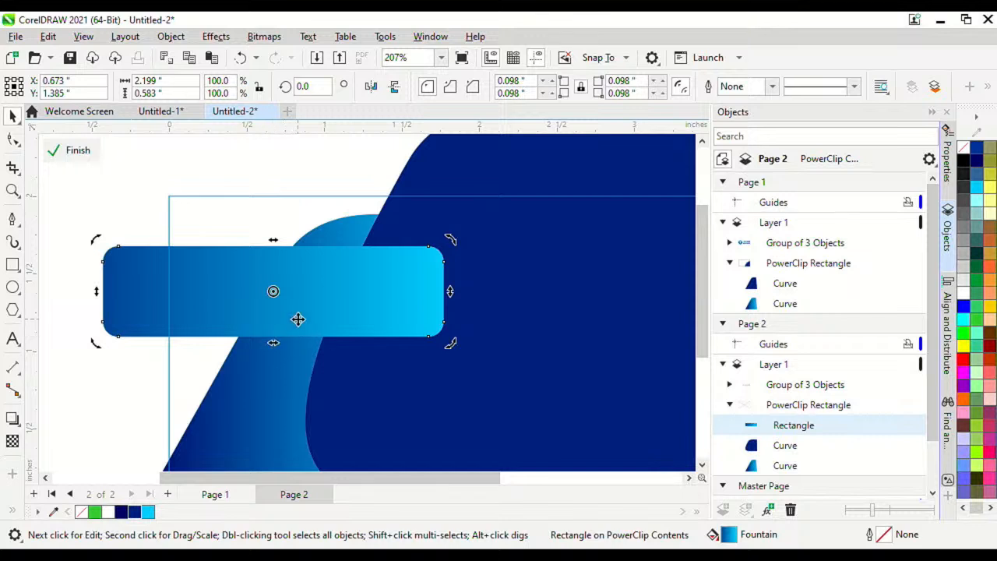
drag(273, 346, 296, 345)
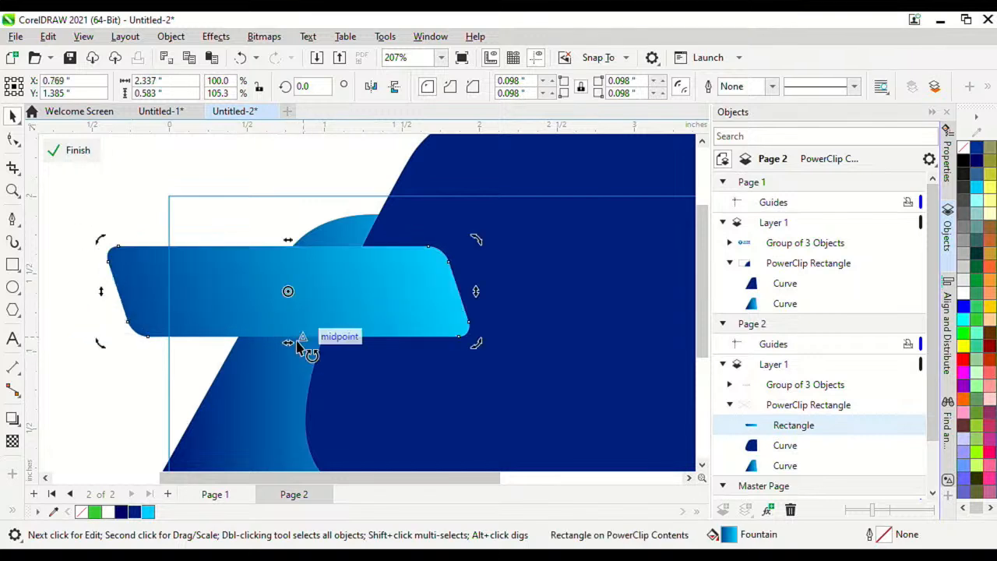
key(ctrl+z)
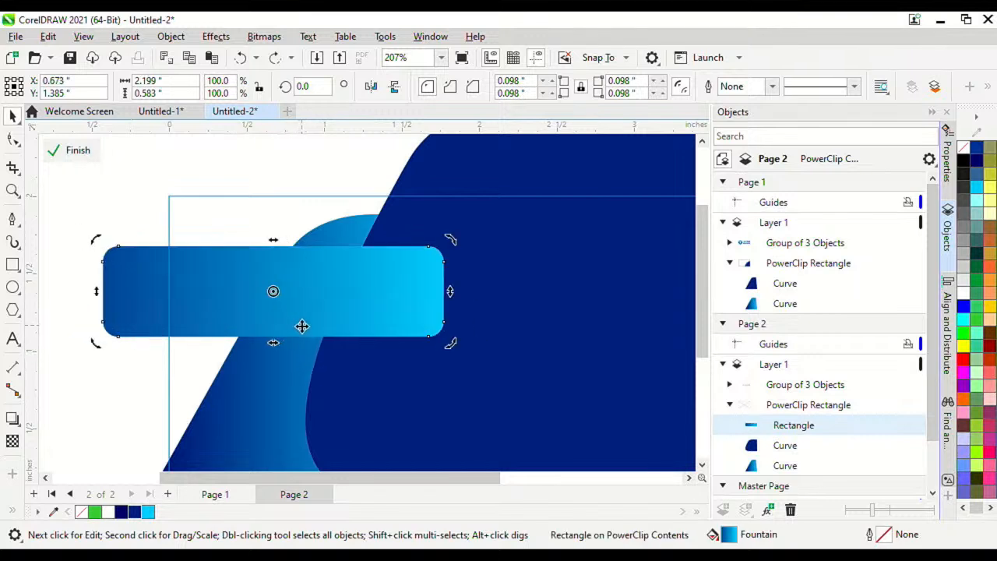
drag(273, 345, 225, 339)
scroll(251, 329, down, 2)
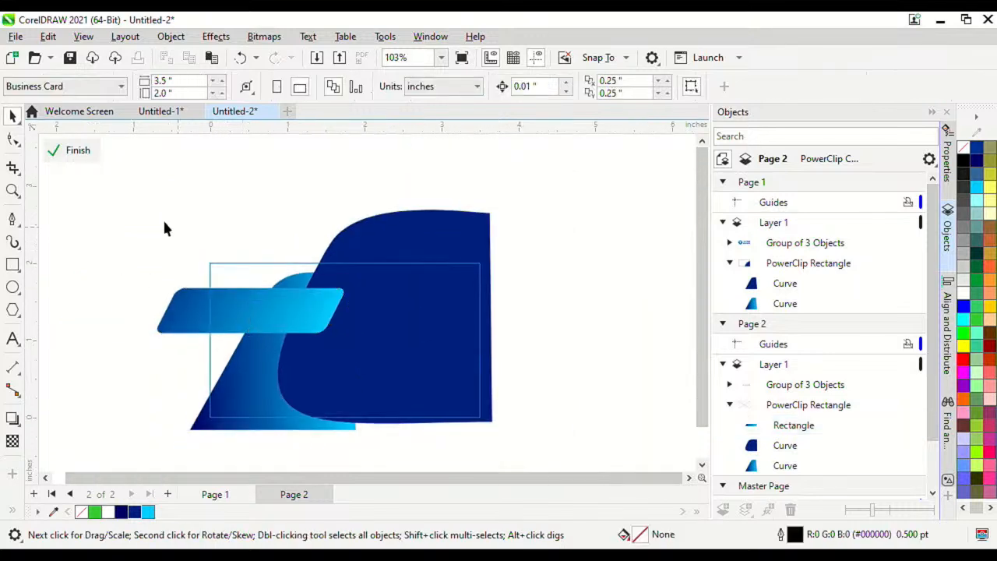
click(81, 152)
Step: Reopen the page 2 PowerClip and nudge the slanted band slightly into position
scroll(317, 300, down, 2)
scroll(317, 304, up, 2)
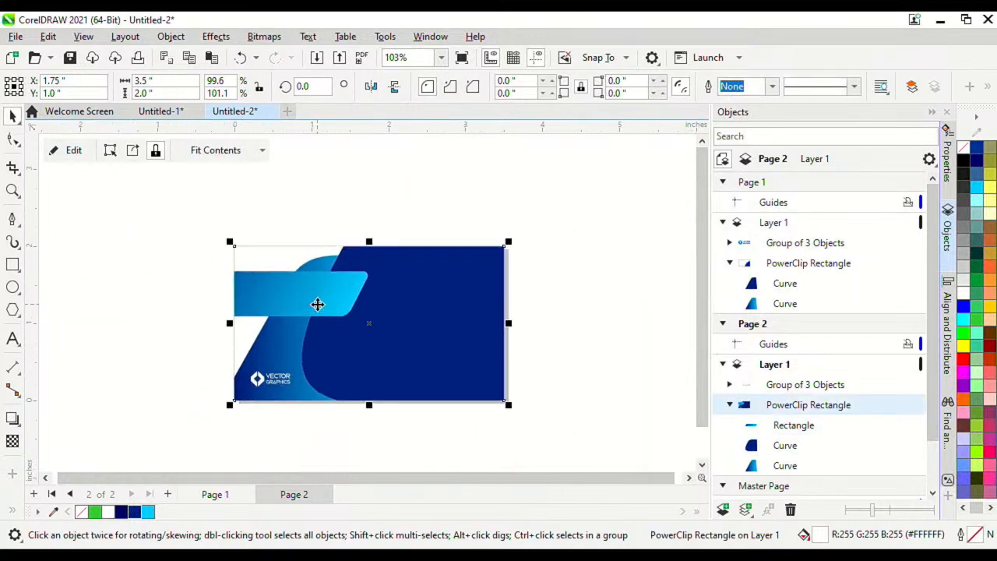
scroll(331, 302, up, 2)
scroll(306, 316, down, 2)
scroll(338, 283, up, 1)
key(Page_Up)
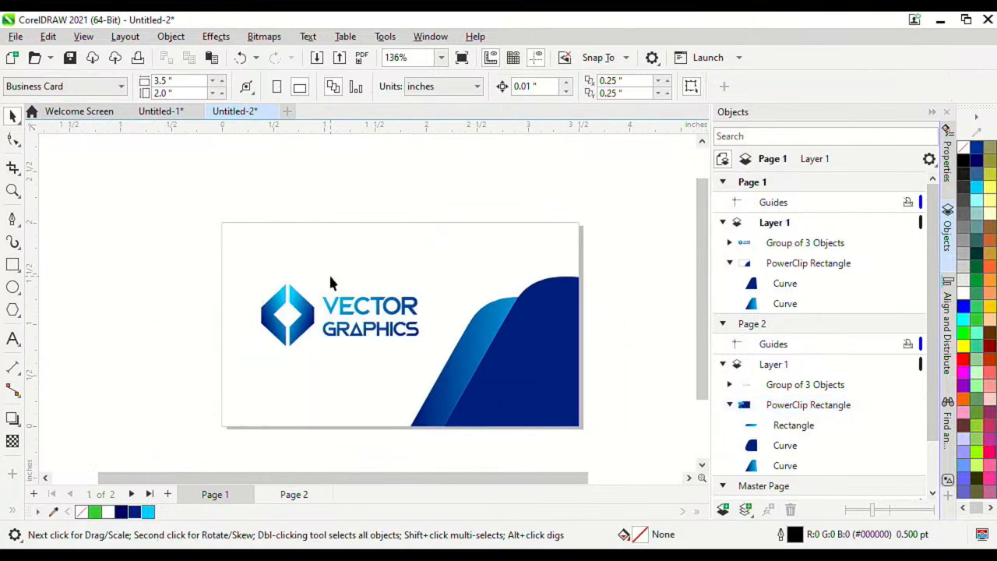
click(314, 495)
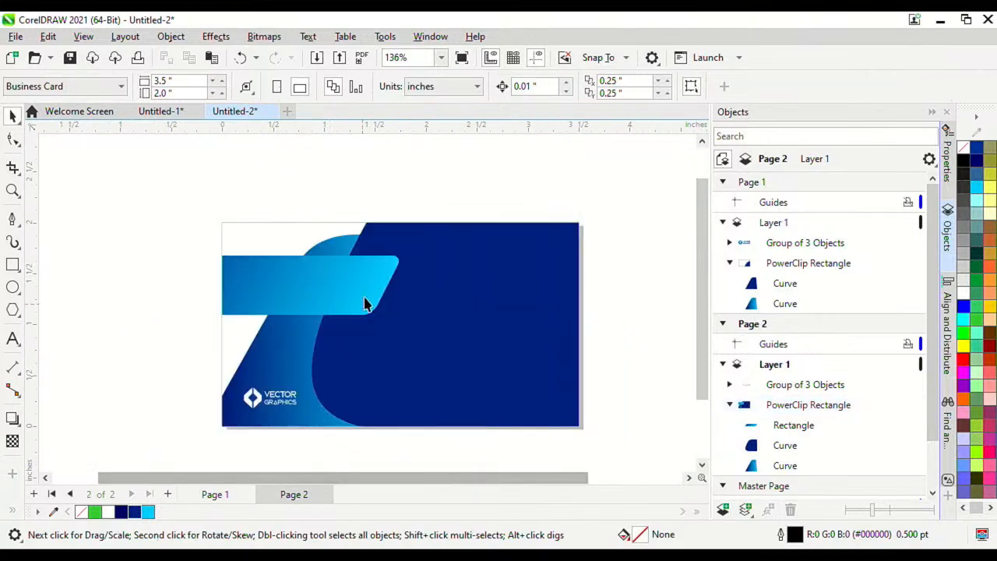
scroll(333, 302, up, 1)
click(340, 293)
scroll(244, 278, down, 2)
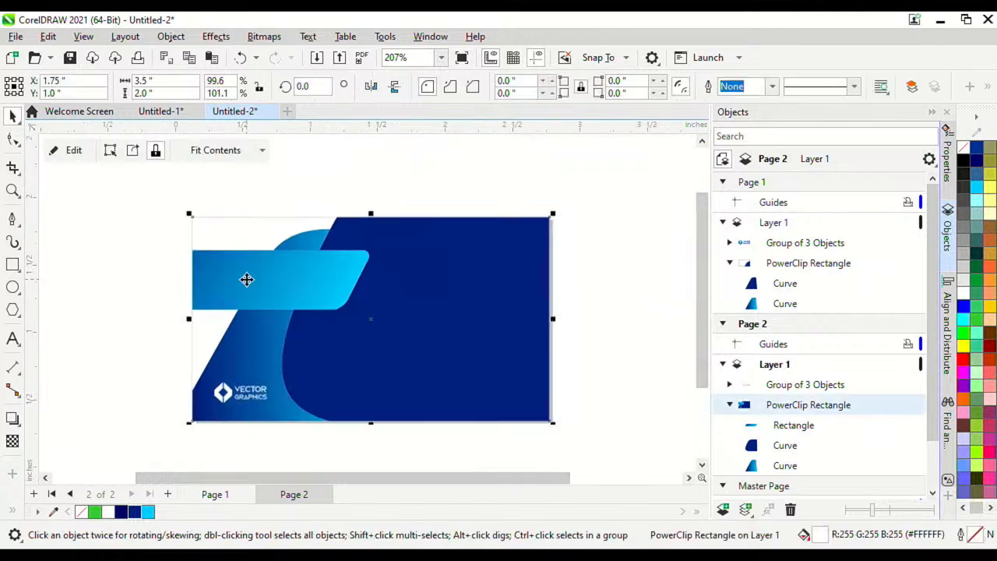
scroll(307, 283, up, 1)
double_click(340, 285)
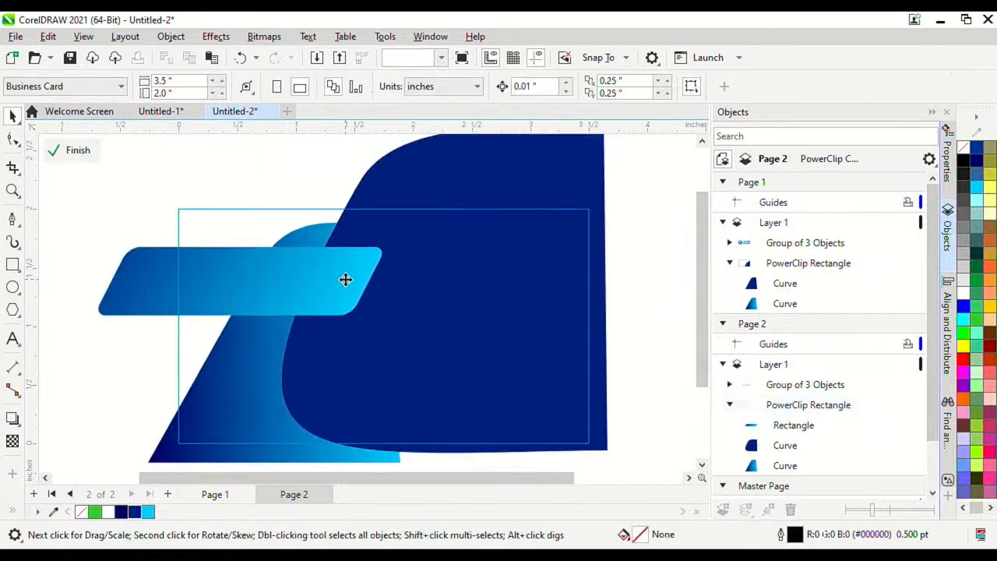
click(335, 281)
drag(342, 283, 342, 283)
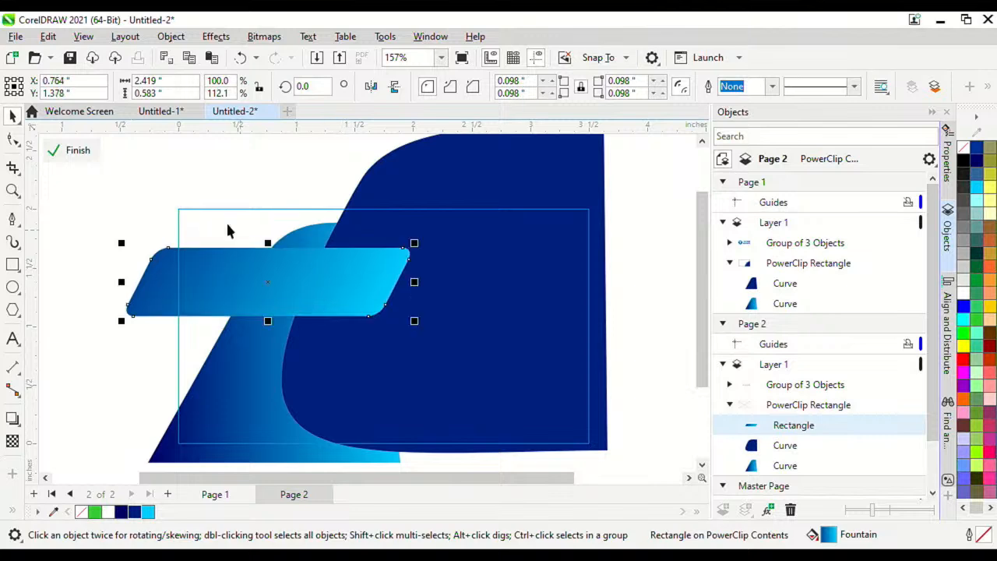
click(83, 154)
Step: Reopen and close the PowerClip contents to check the band, then clear the selection
scroll(309, 225, down, 5)
scroll(301, 289, up, 6)
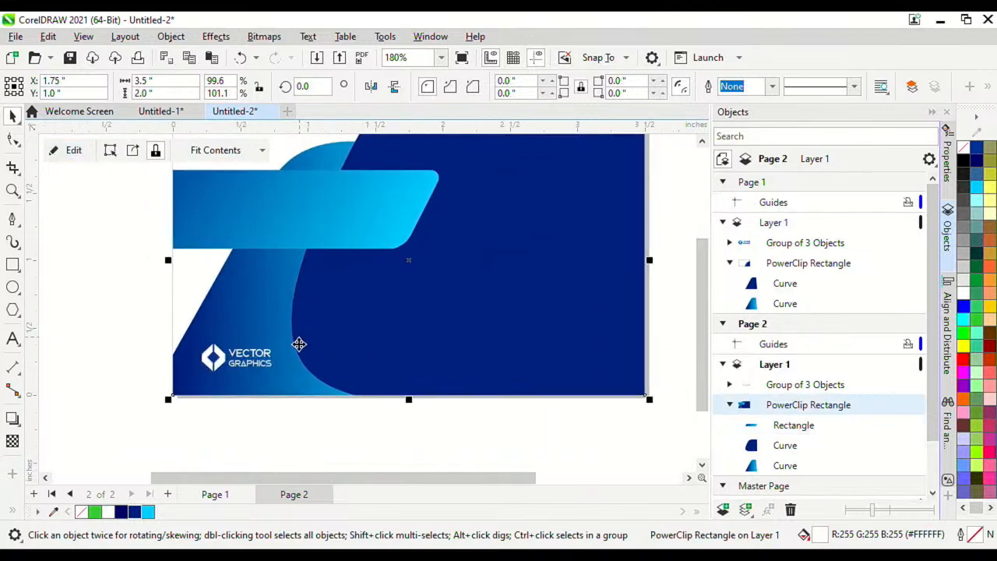
scroll(298, 343, down, 5)
scroll(285, 270, up, 4)
click(133, 174)
double_click(272, 285)
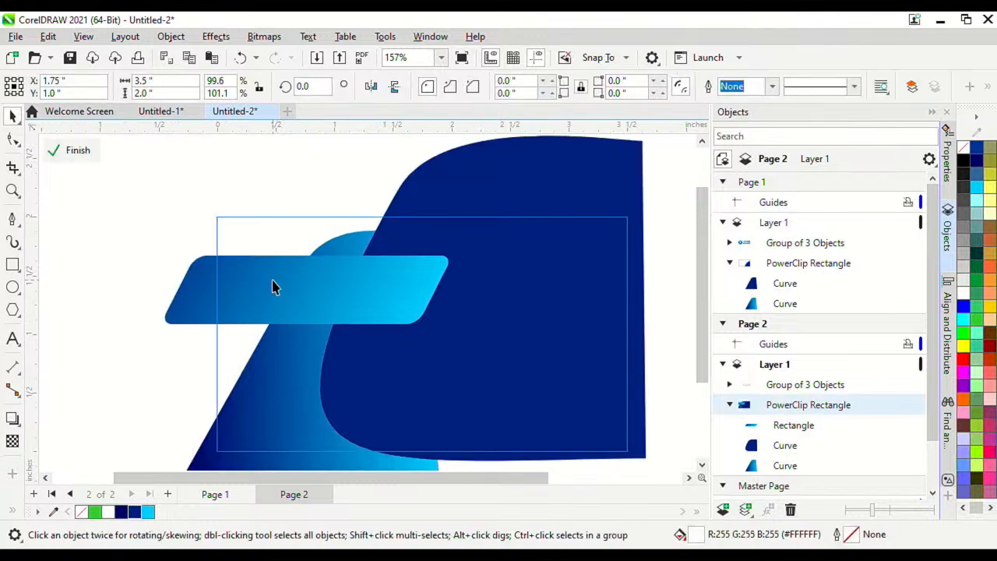
click(85, 155)
scroll(235, 294, up, 2)
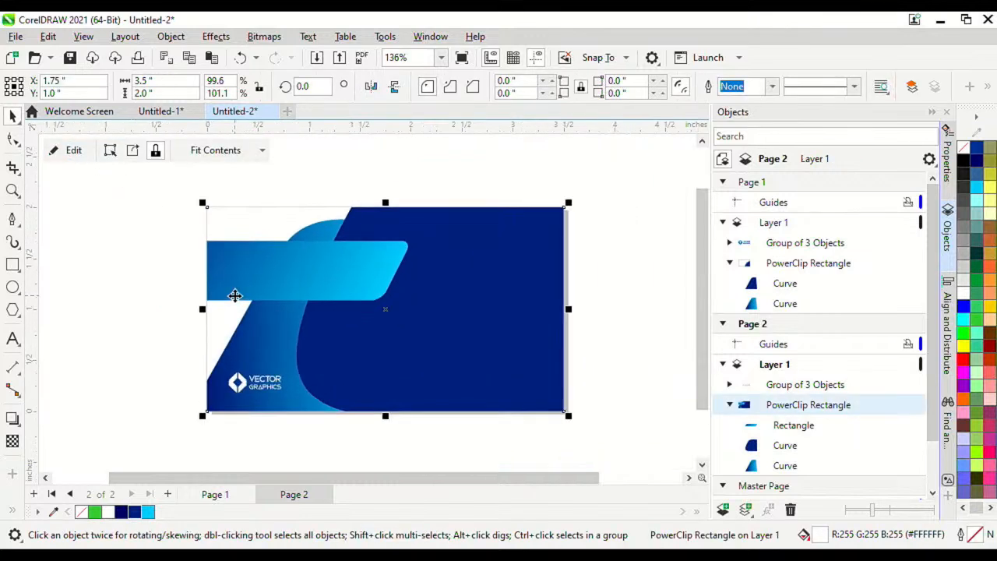
click(88, 242)
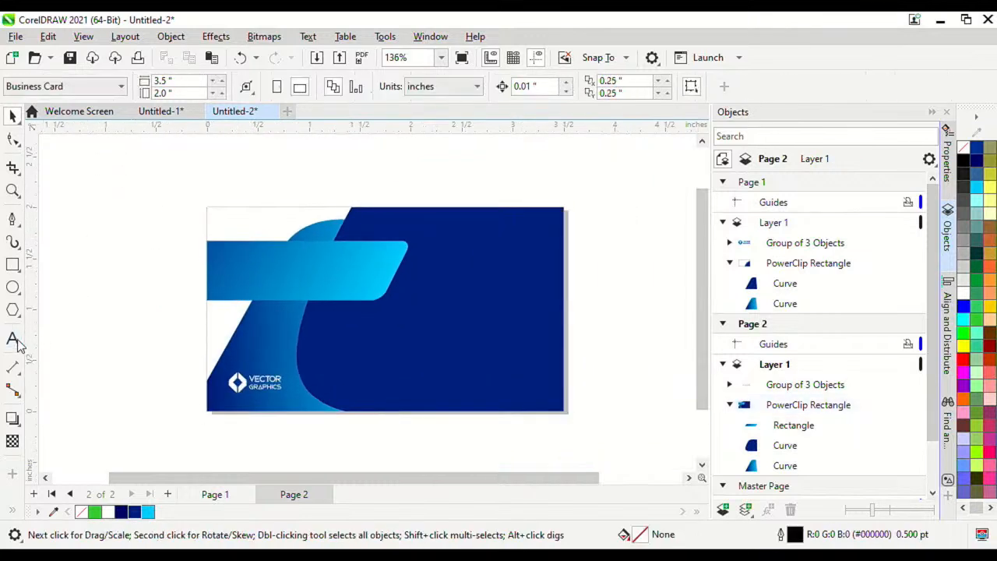
click(13, 338)
Step: Type the cardholder's name as a new text line, correcting the typos
click(122, 299)
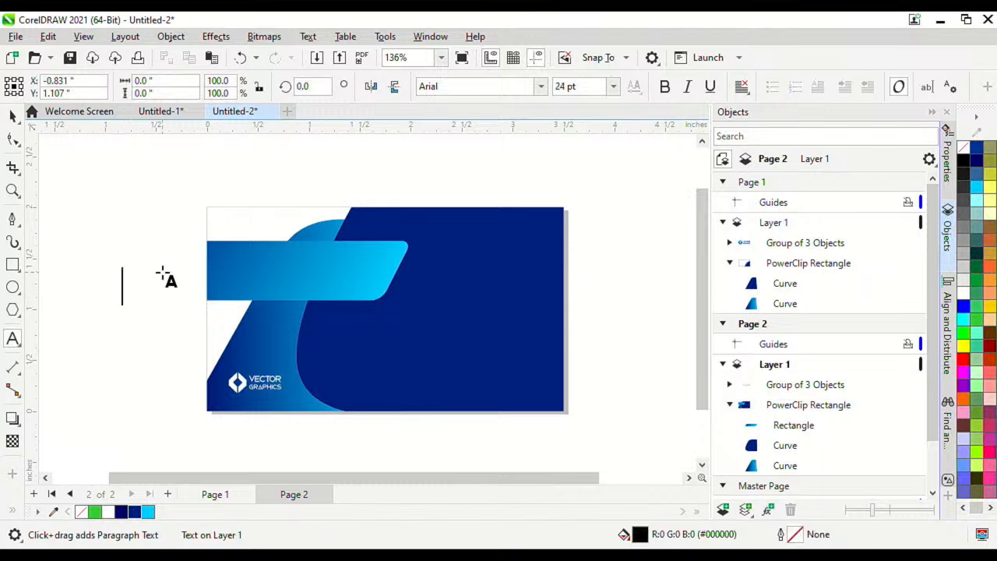
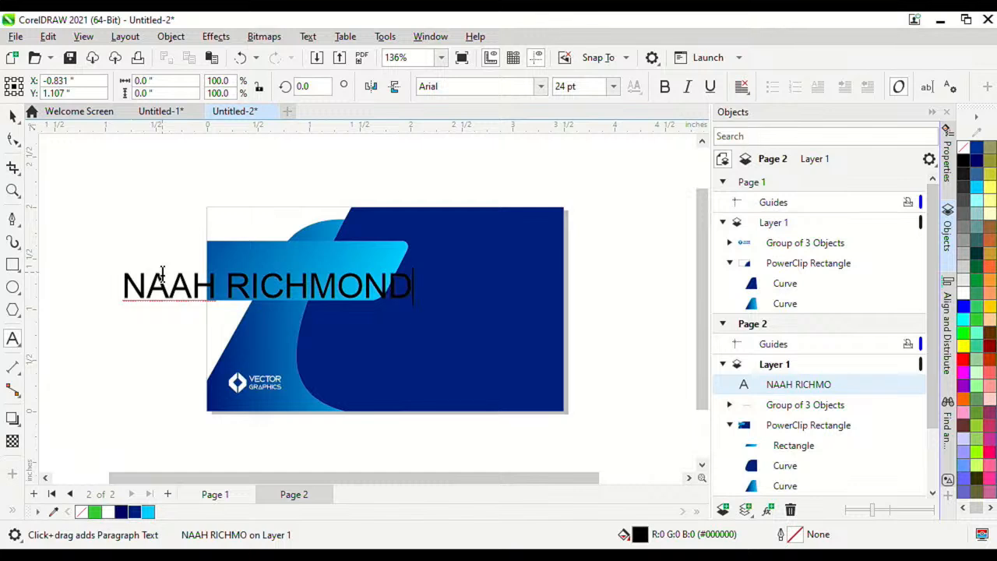
drag(143, 286, 112, 283)
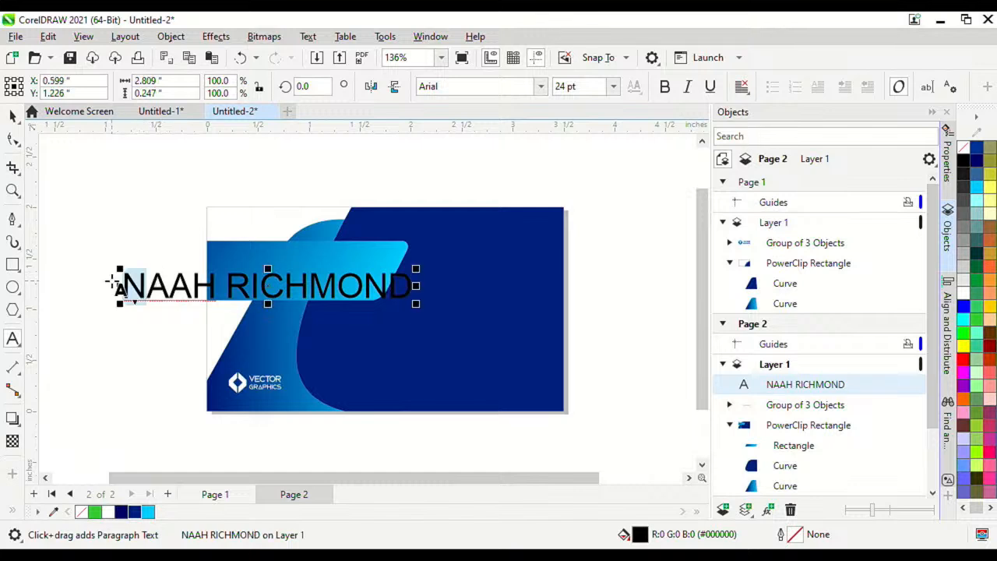
text(B)
click(13, 115)
Step: Set the name in Forsela Respecto at 14 pt and position it on the light-blue band
click(540, 86)
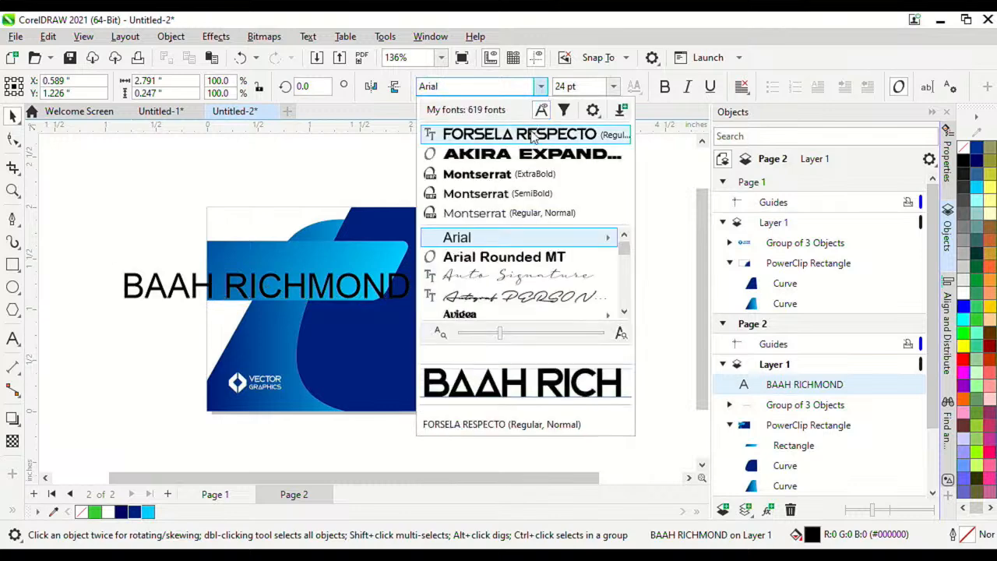
click(523, 134)
scroll(319, 288, up, 2)
drag(358, 286, 549, 247)
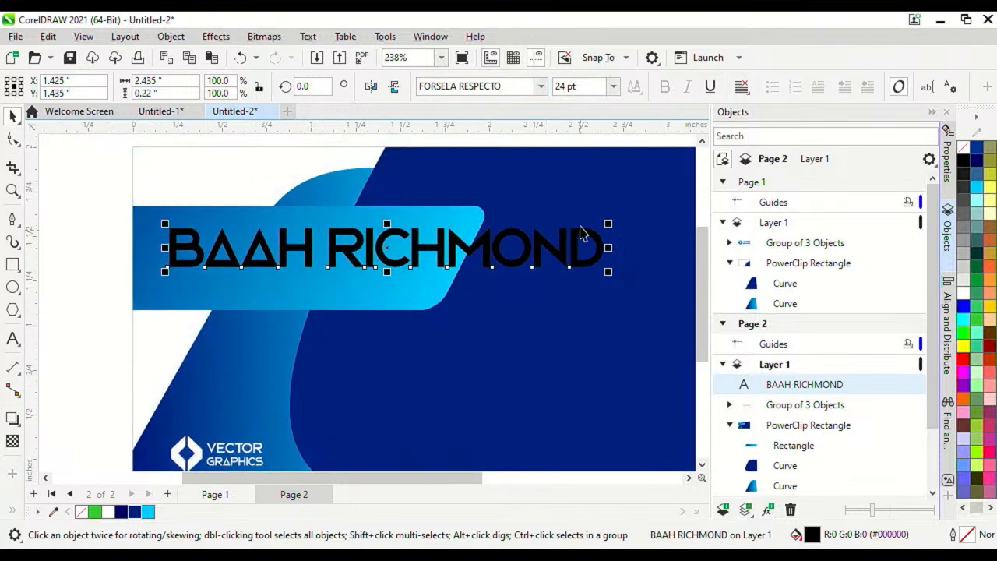
click(613, 86)
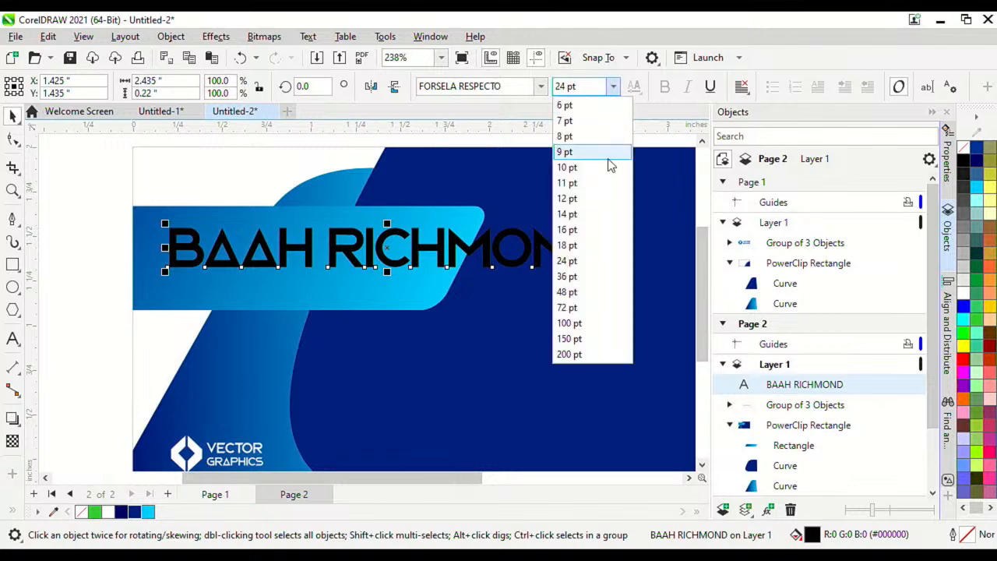
click(595, 212)
mouse_move(415, 249)
mouse_down()
mouse_move(429, 240)
mouse_move(452, 278)
mouse_move(409, 253)
mouse_up()
scroll(399, 326, down, 1)
scroll(400, 314, up, 1)
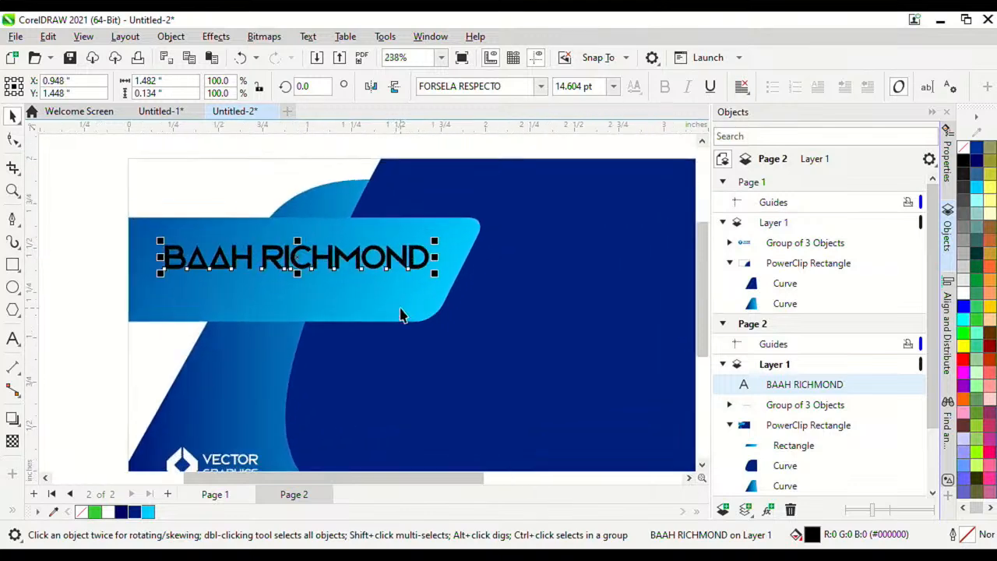
scroll(400, 314, up, 1)
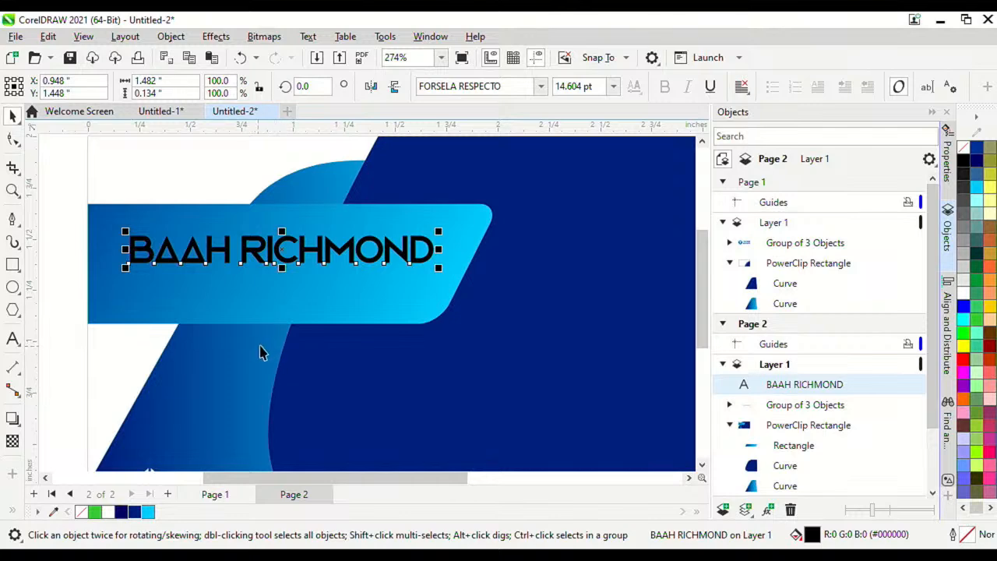
Step: Colour the name white and clear the selection
click(108, 512)
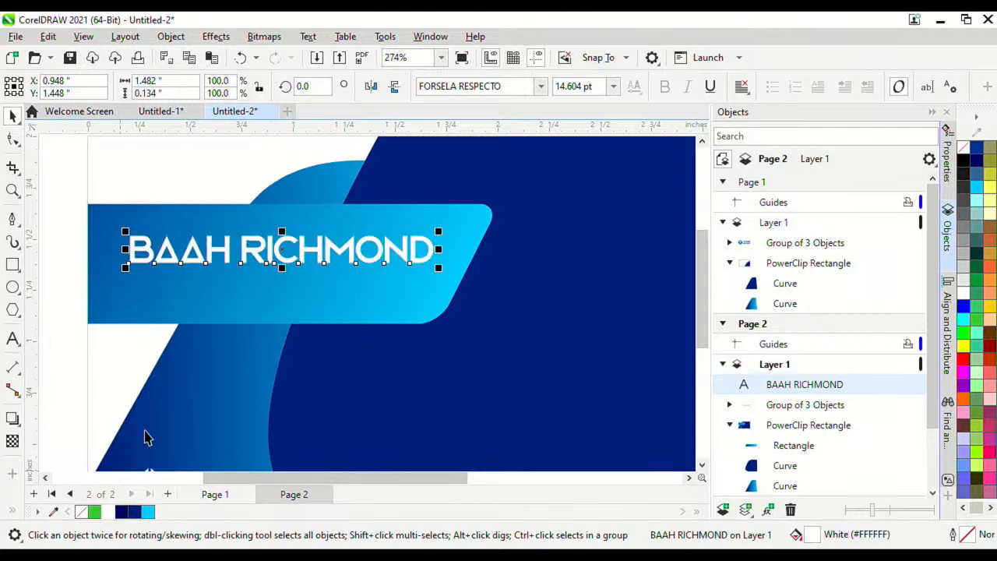
scroll(251, 285, down, 5)
click(107, 262)
scroll(268, 271, up, 7)
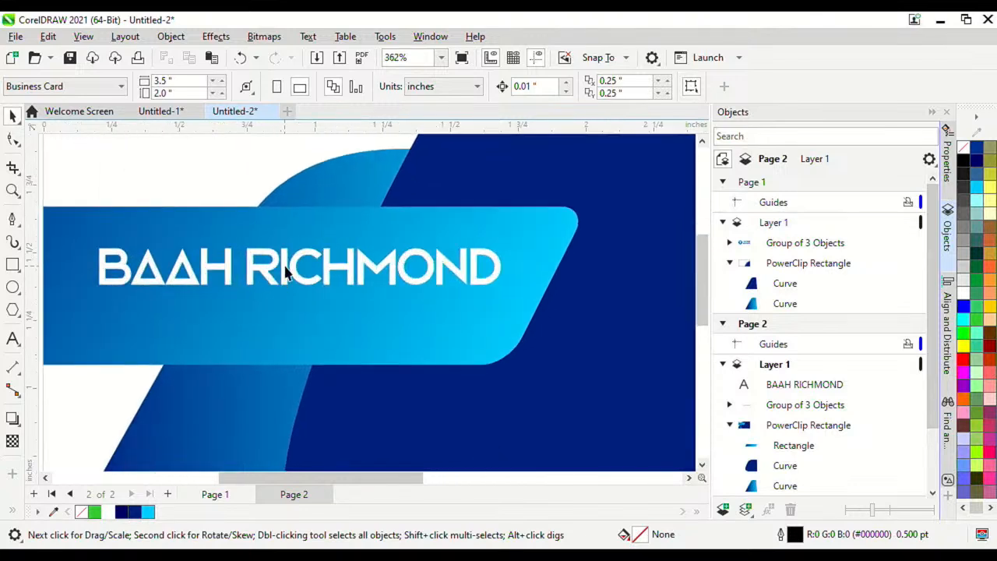
click(286, 261)
click(204, 194)
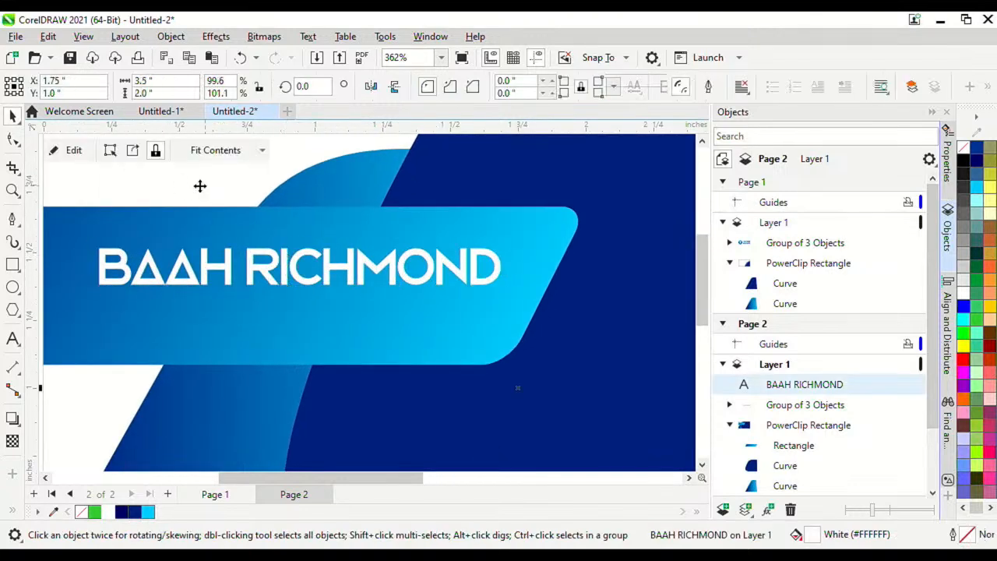
scroll(204, 200, down, 6)
click(107, 213)
click(20, 341)
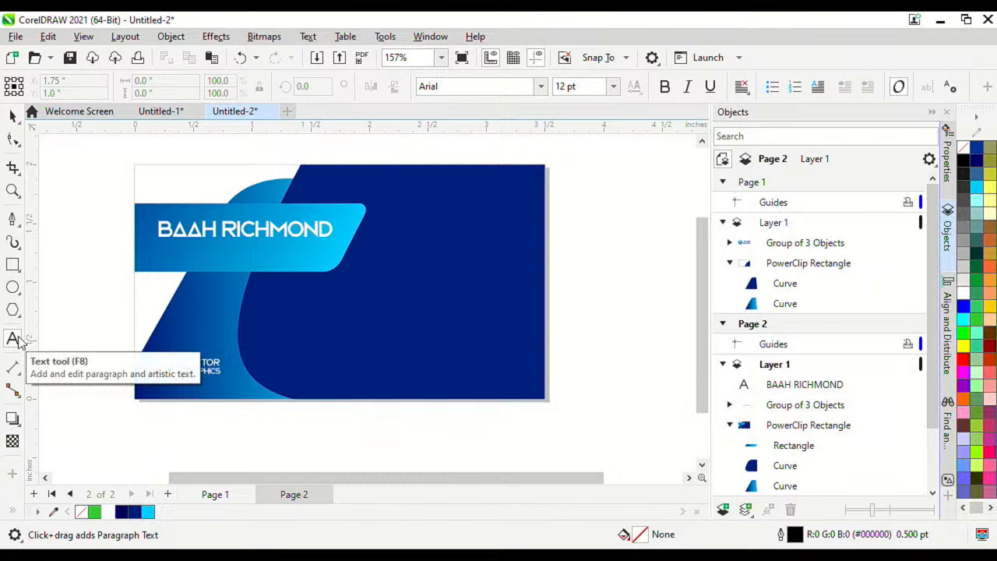
Step: Type the job title 'GENERAL MANAGER' below the name, replacing earlier attempts
scroll(125, 247, up, 5)
click(212, 253)
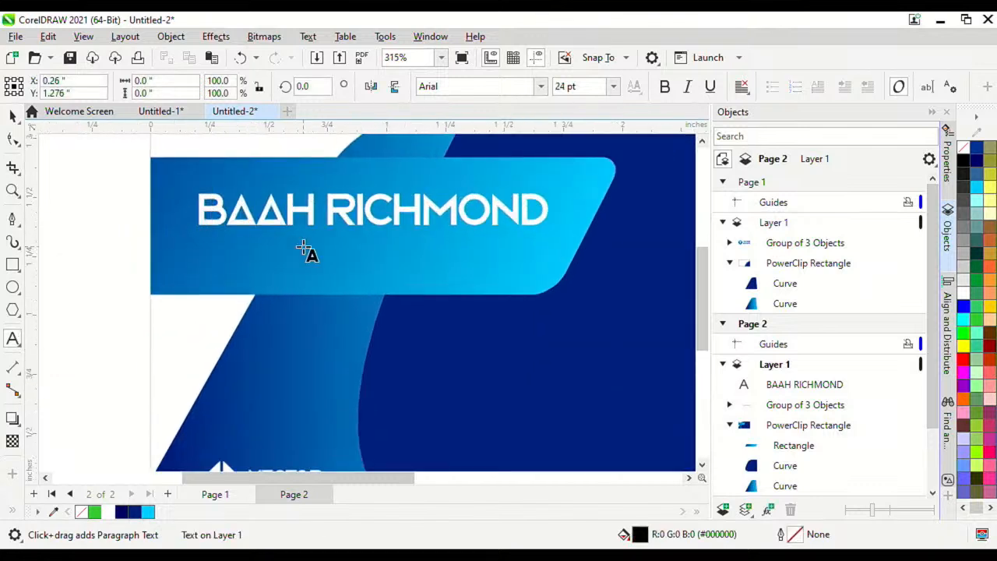
text(C.RE)
key(BackSpace)
key(BackSpace)
text(E.O.)
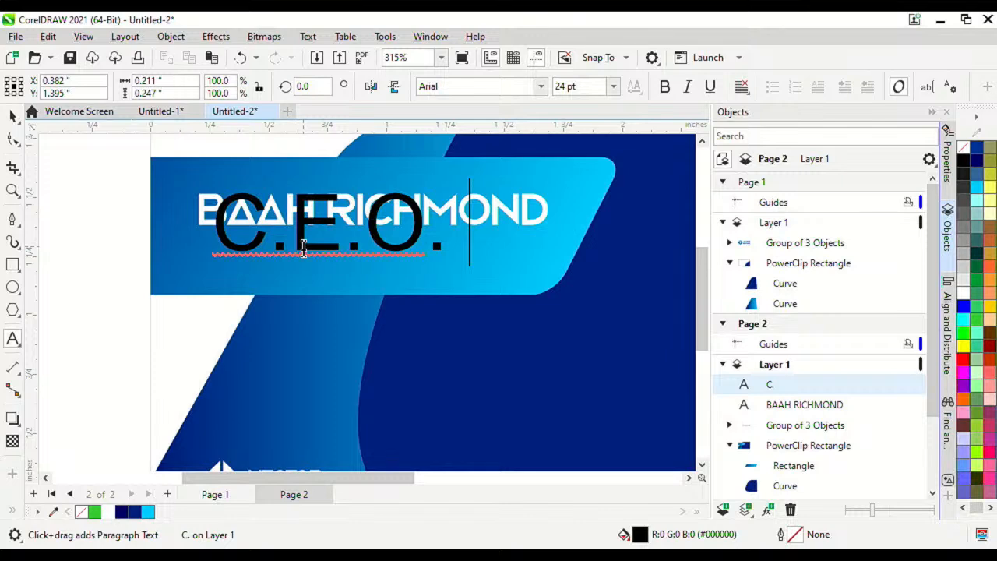
key(BackSpace)
key(BackSpace)
key(BackSpace)
key(BackSpace)
key(BackSpace)
key(BackSpace)
key(BackSpace)
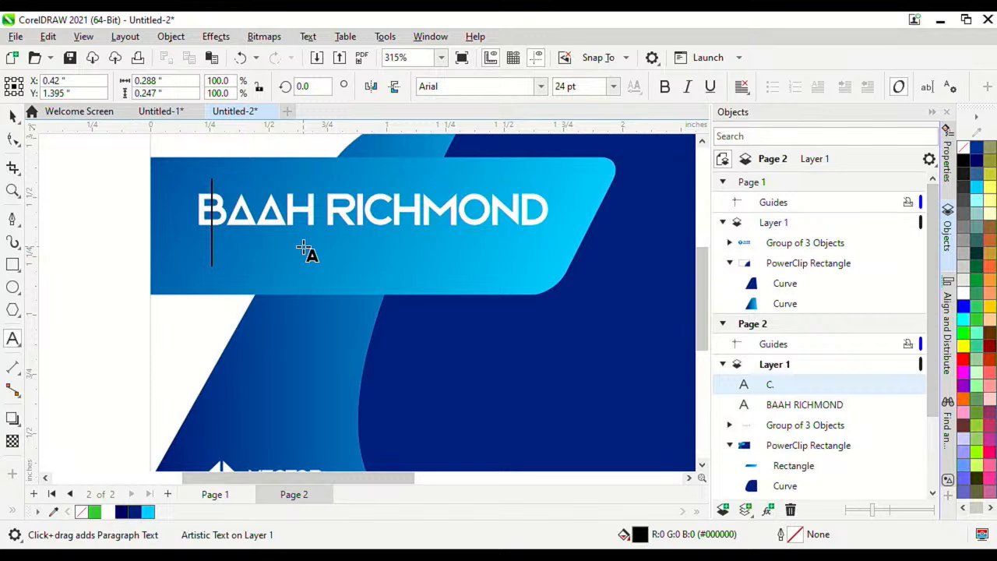
text(GENERAL M)
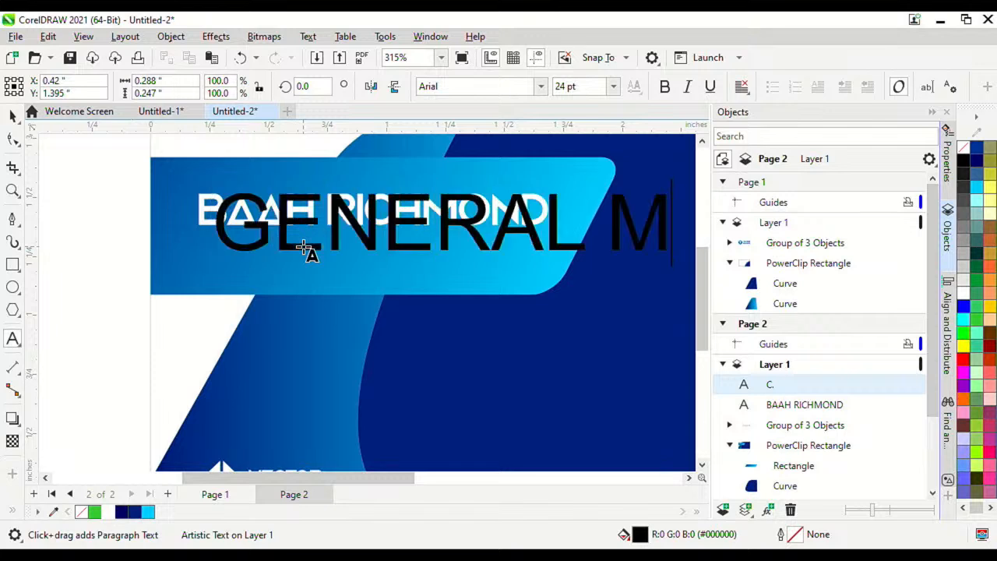
key(BackSpace)
key(Escape)
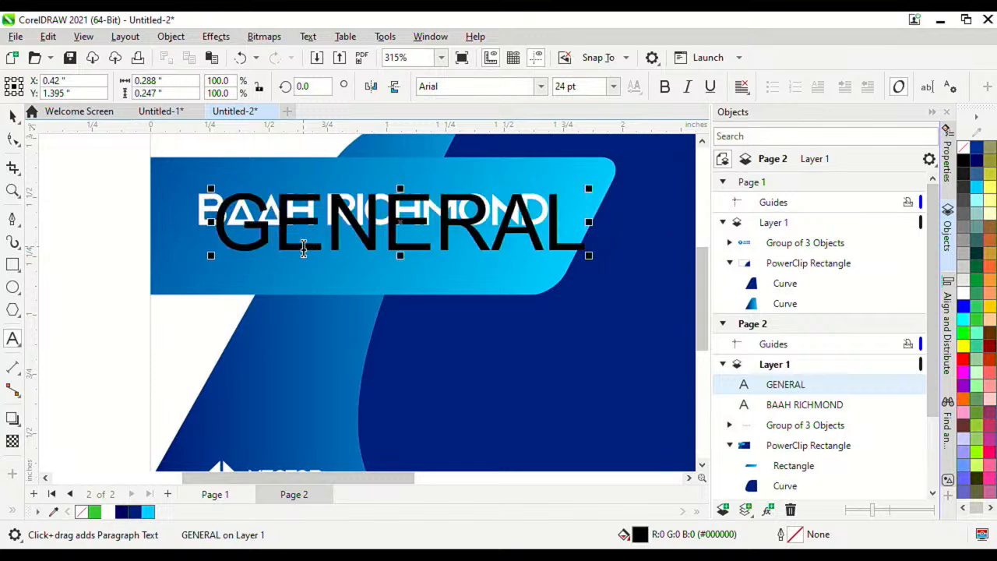
text(MANAGER)
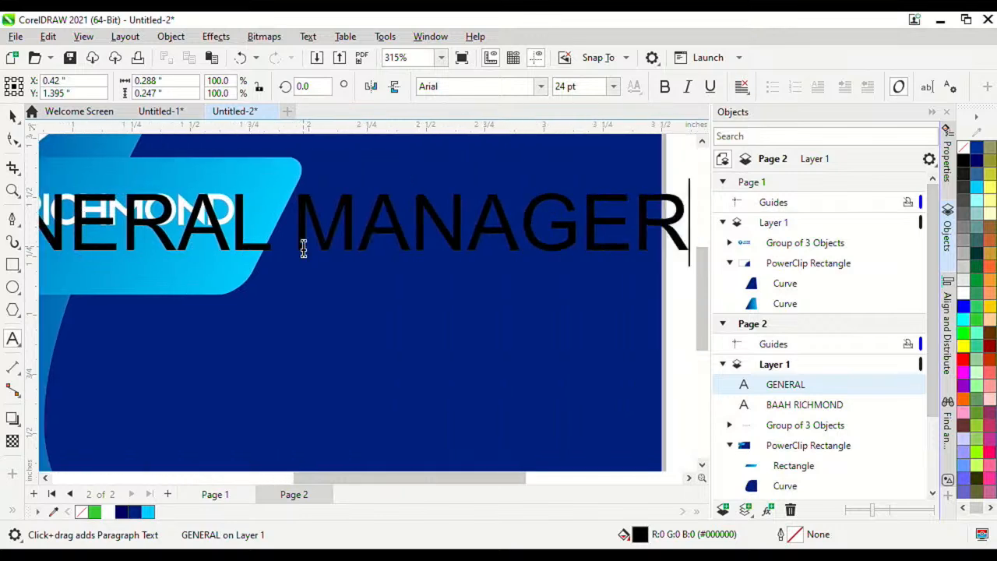
click(12, 115)
Step: Shrink the title, set it in FORSELA RESPECTO and align it under the name
scroll(523, 334, down, 3)
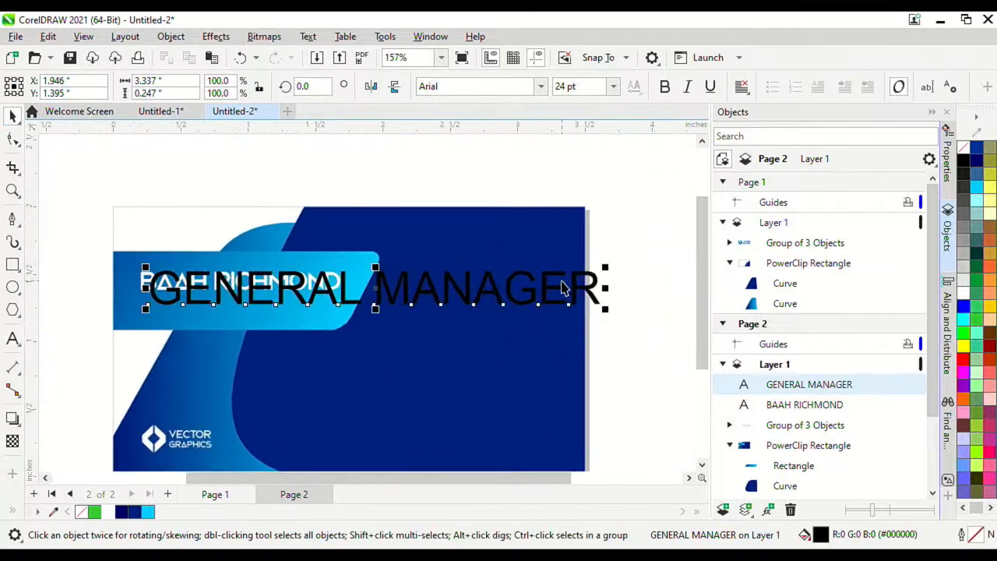
drag(606, 268, 507, 300)
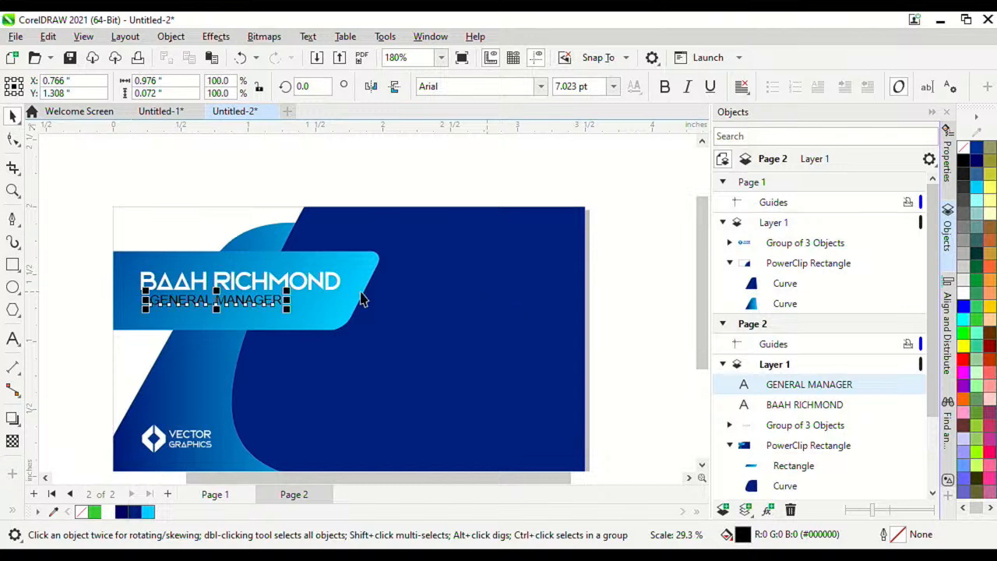
scroll(182, 300, up, 5)
drag(198, 301, 177, 299)
click(541, 87)
click(490, 133)
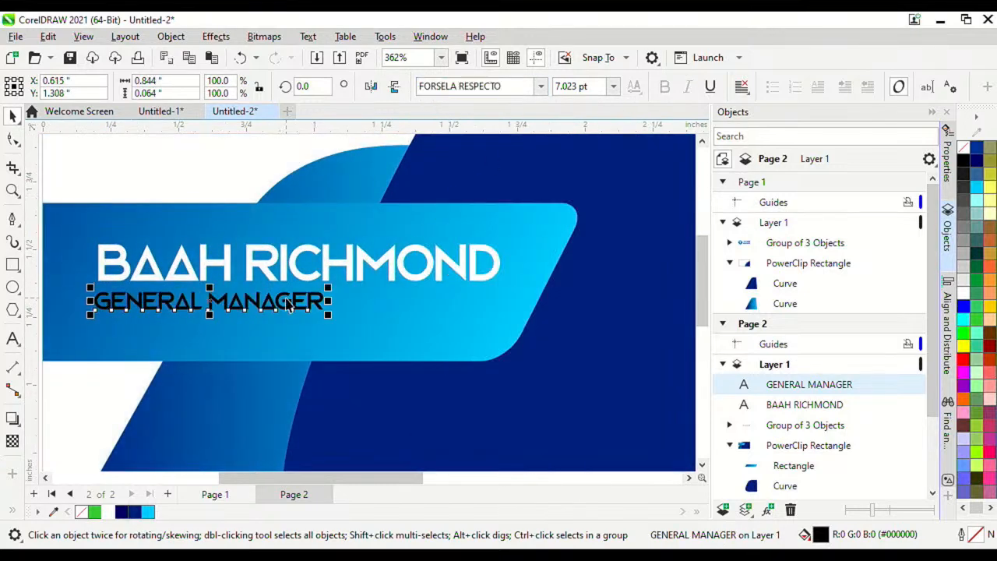
drag(287, 301, 292, 300)
Step: Colour the GENERAL MANAGER title white and deselect it
click(147, 512)
scroll(185, 452, down, 3)
click(107, 511)
scroll(129, 281, down, 3)
click(129, 281)
scroll(255, 272, up, 4)
scroll(255, 273, up, 1)
scroll(156, 273, down, 3)
scroll(85, 275, up, 2)
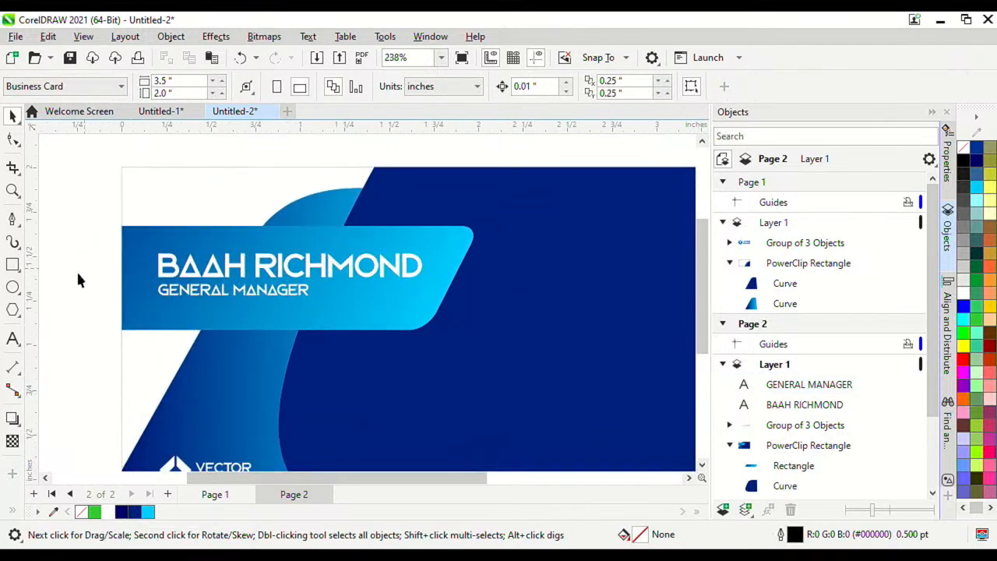
scroll(191, 296, up, 2)
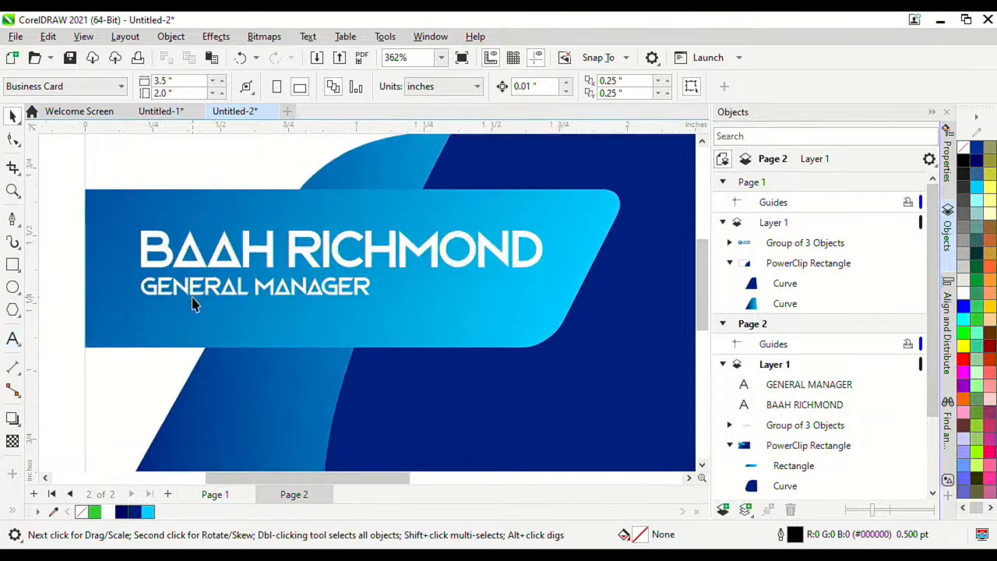
Step: Duplicate the GENERAL MANAGER title and move the copy onto the dark blue area
click(195, 293)
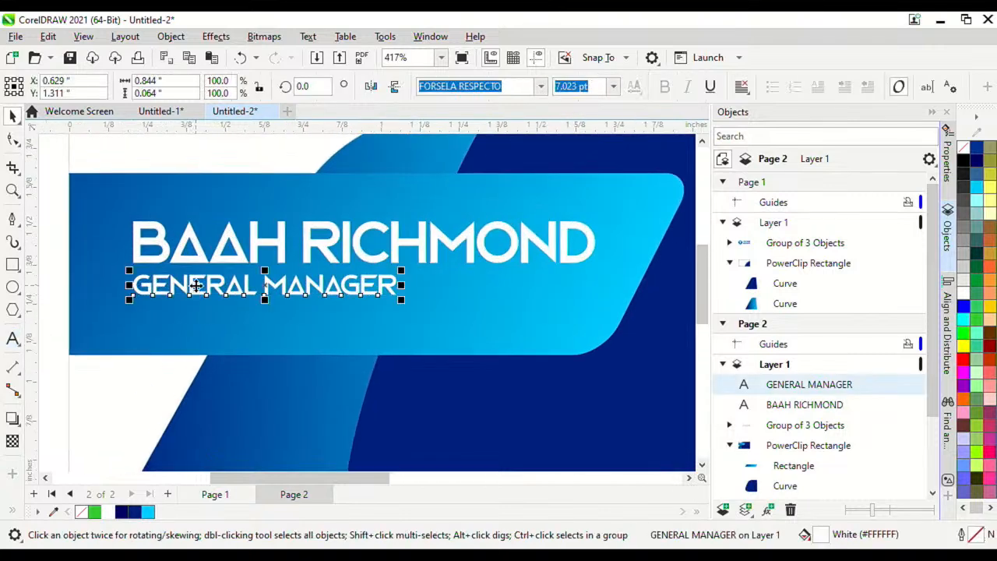
key(ctrl+c)
key(ctrl+v)
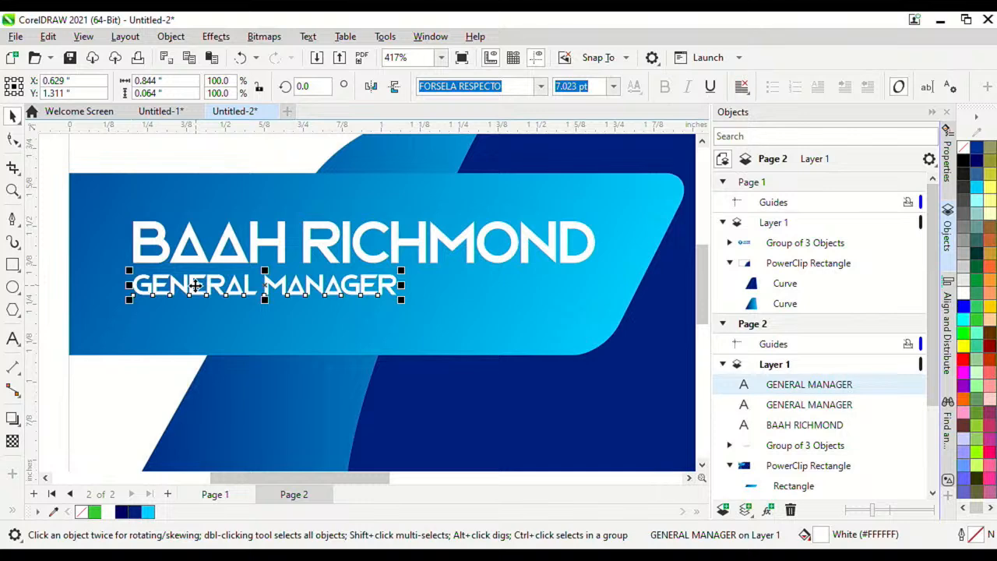
scroll(210, 288, down, 3)
scroll(226, 289, up, 1)
drag(219, 289, 540, 371)
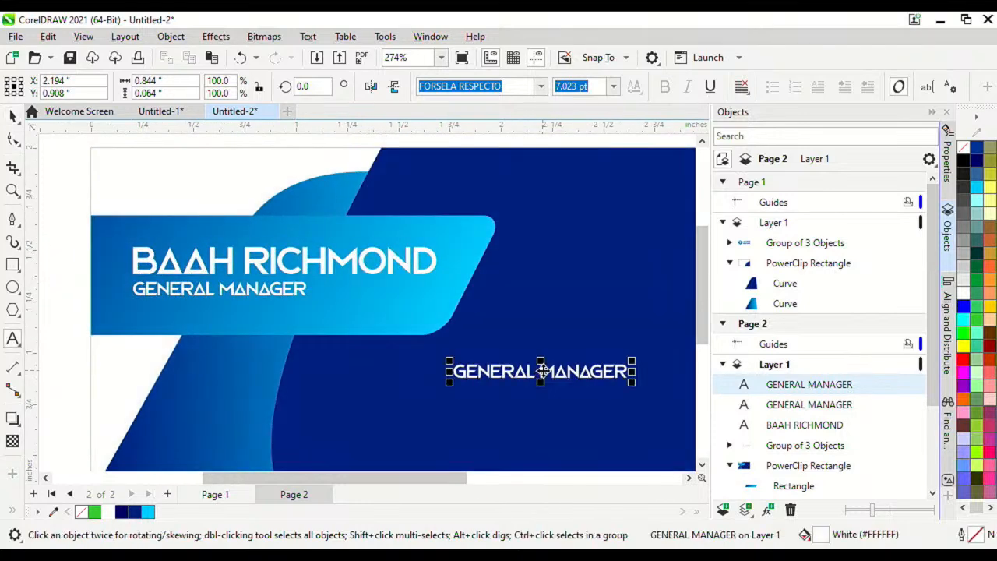
double_click(557, 373)
key(ctrl+a)
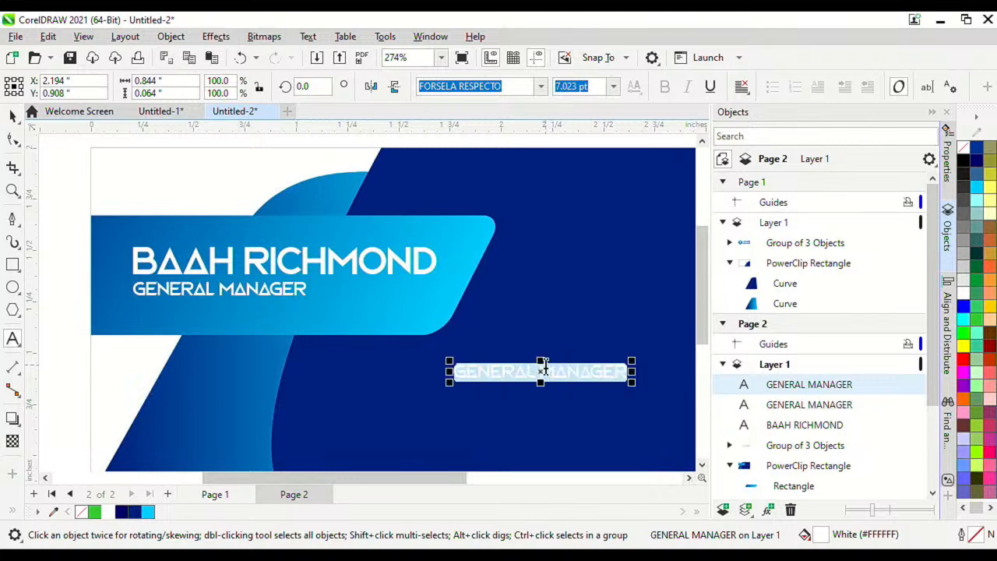
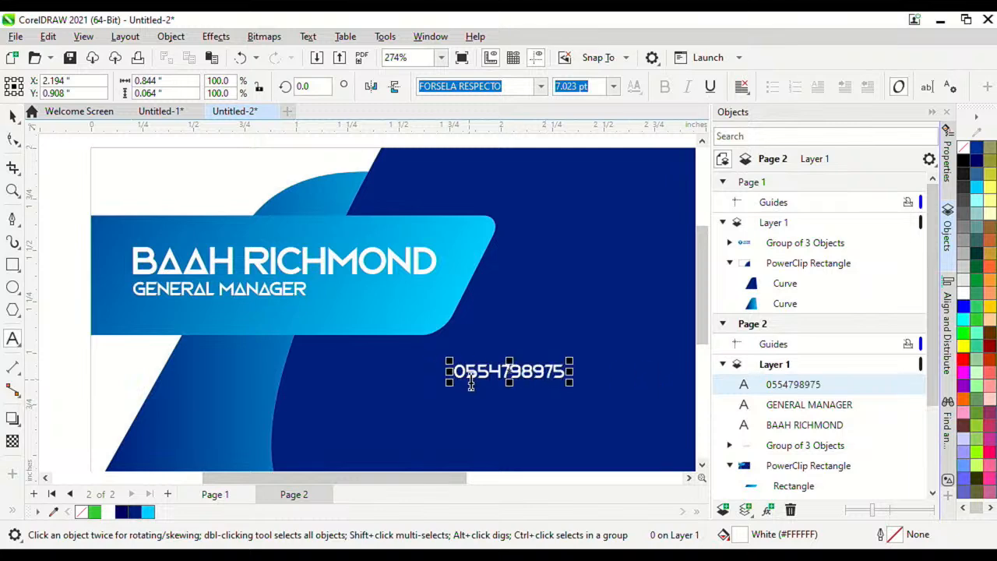
scroll(477, 380, up, 1)
click(525, 358)
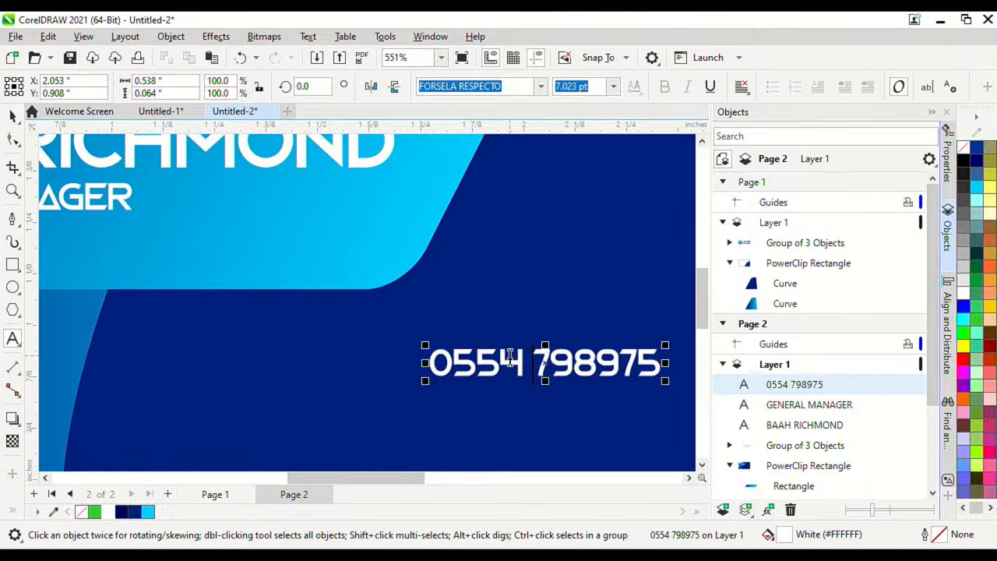
click(585, 360)
click(457, 362)
key(Left)
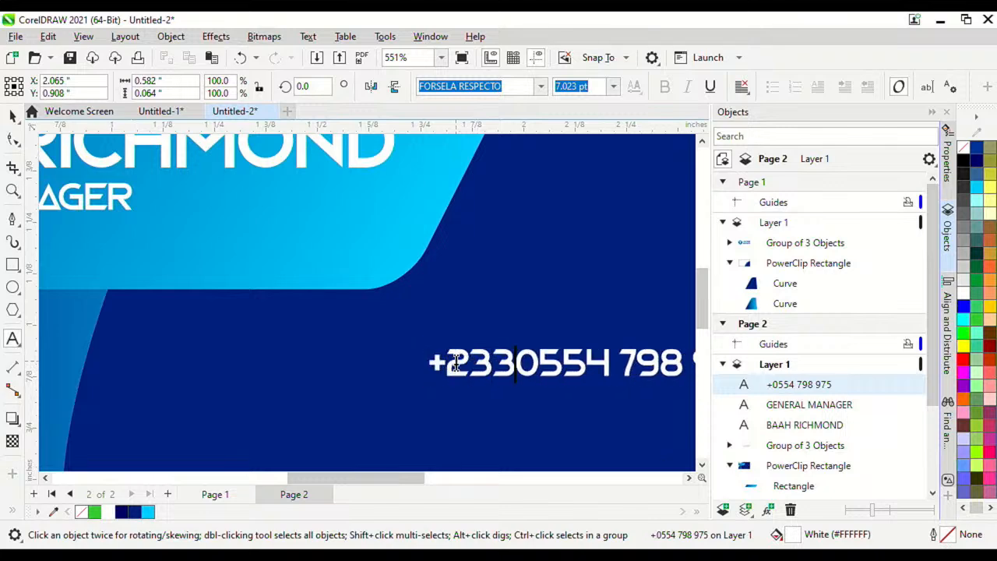
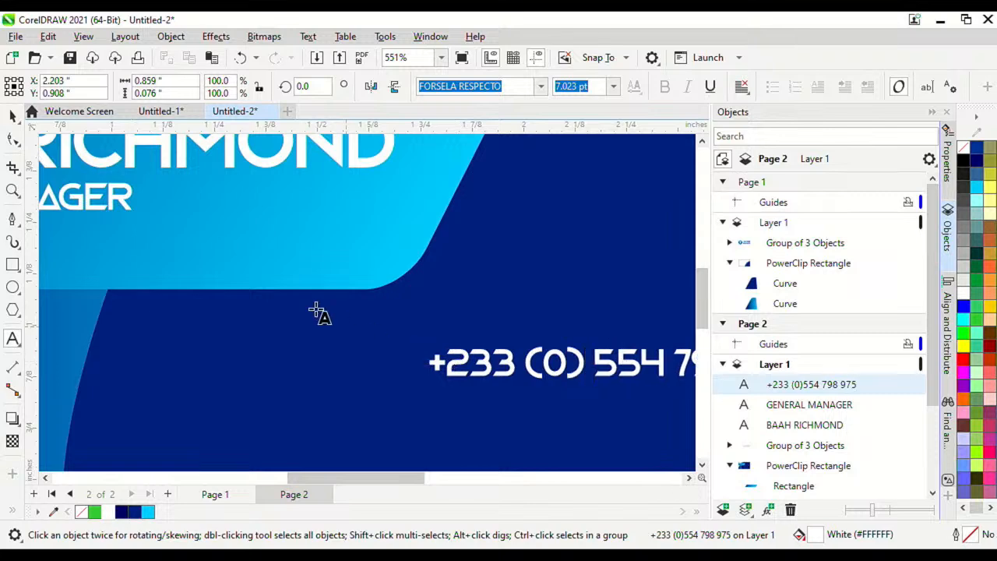
scroll(53, 166, down, 5)
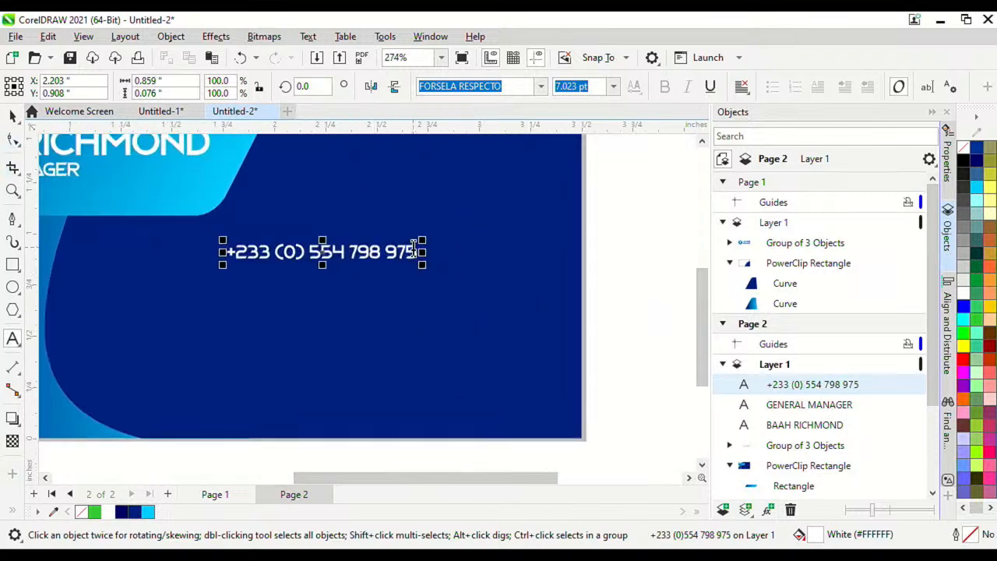
scroll(417, 252, up, 4)
click(423, 250)
key(Return)
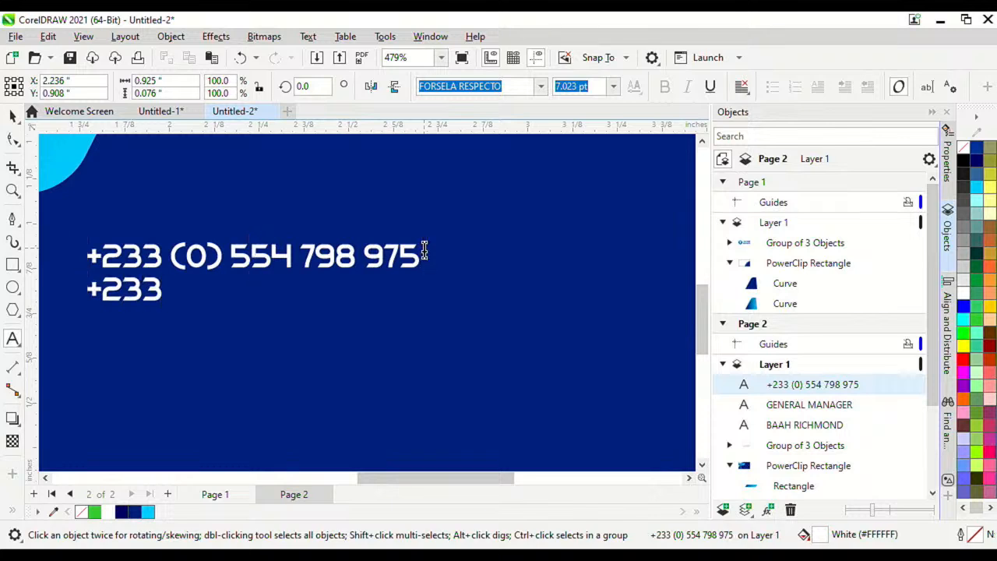
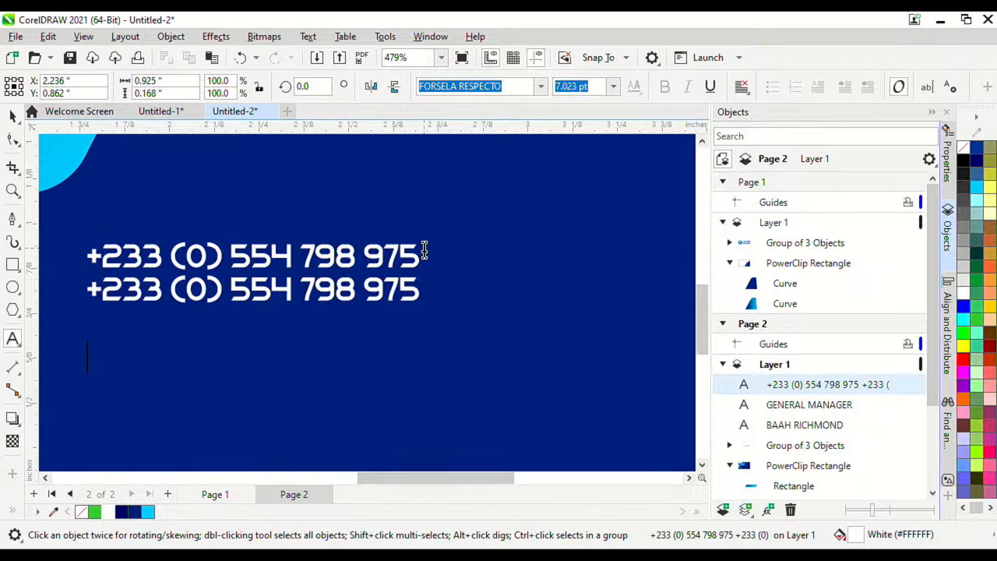
key(Escape)
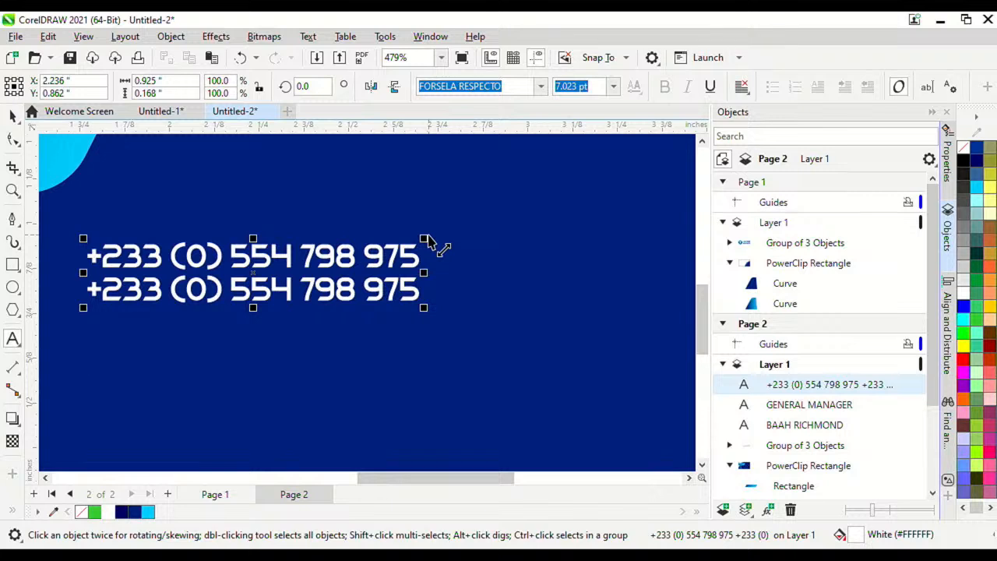
Step: Add the e-mail address line and the Accra, Ghana location line below the numbers
key(Return)
key(Return)
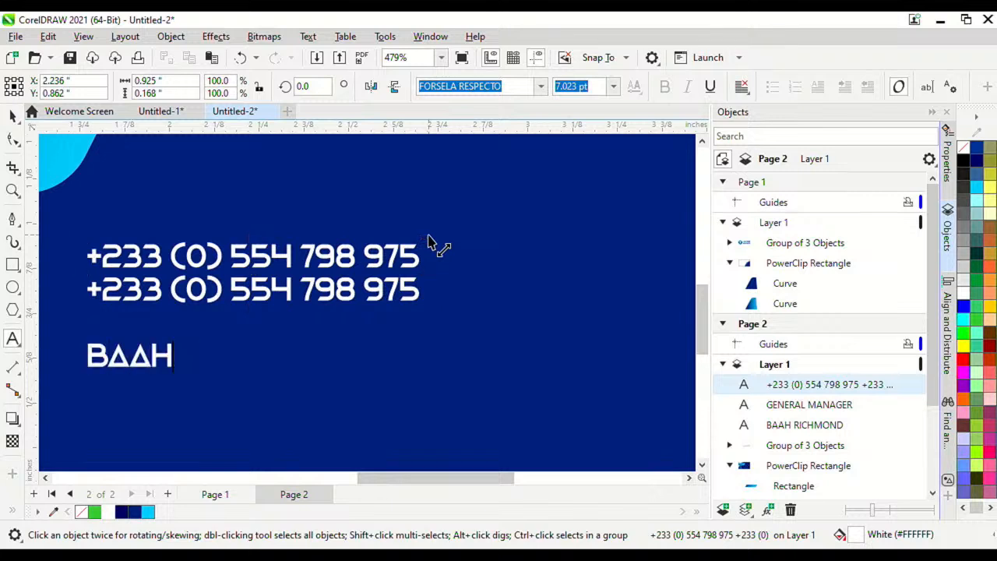
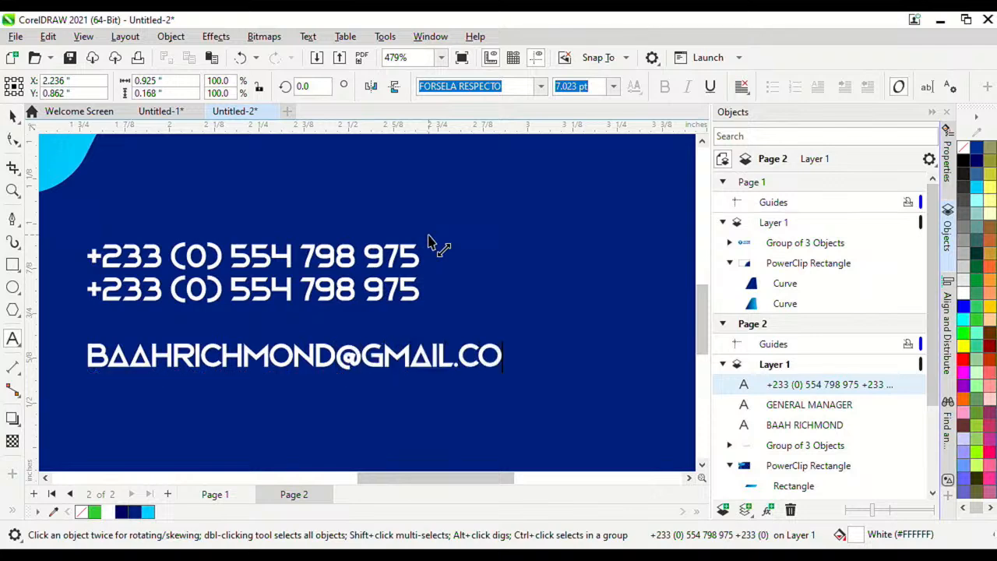
key(Return)
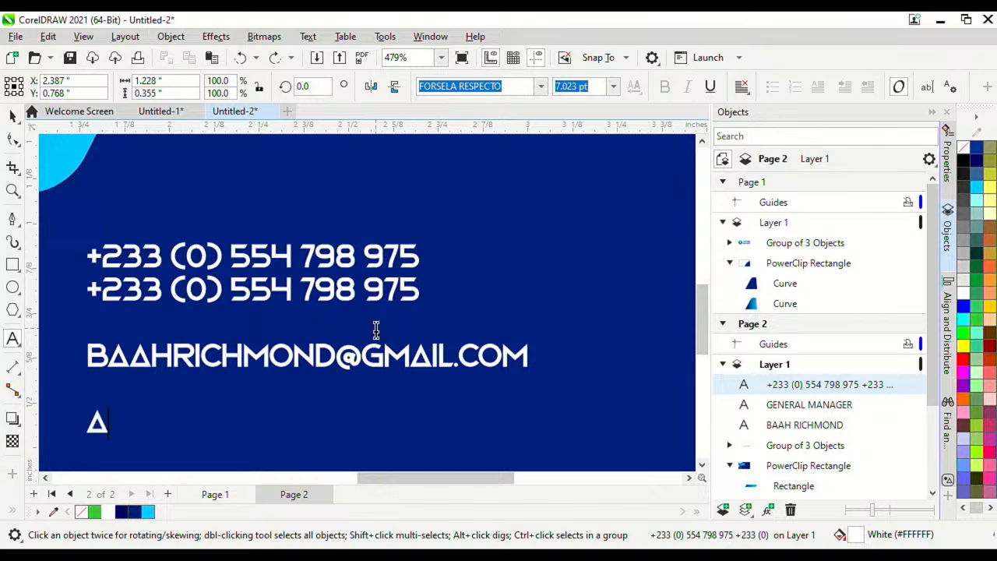
text(CCRA, )
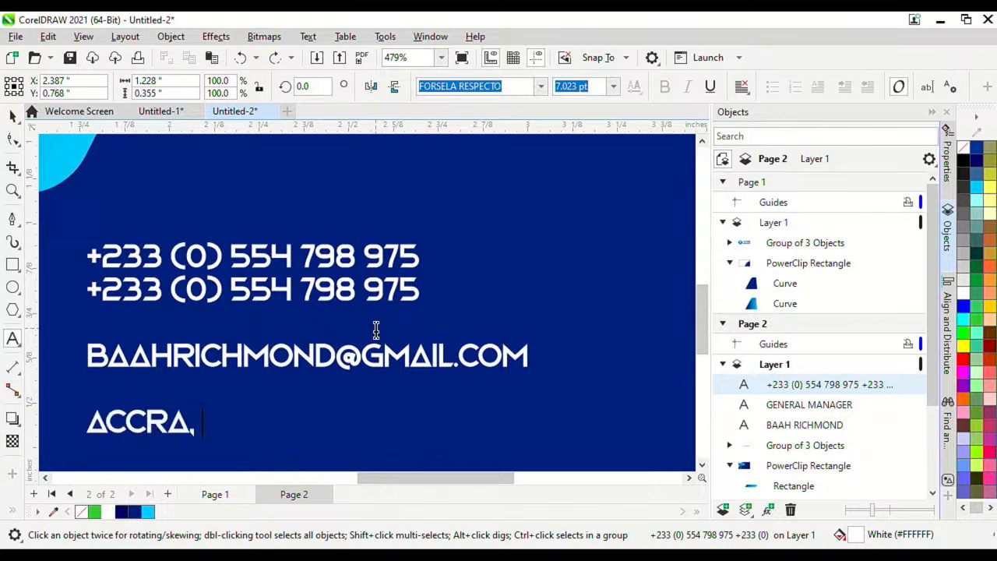
text(GHANA)
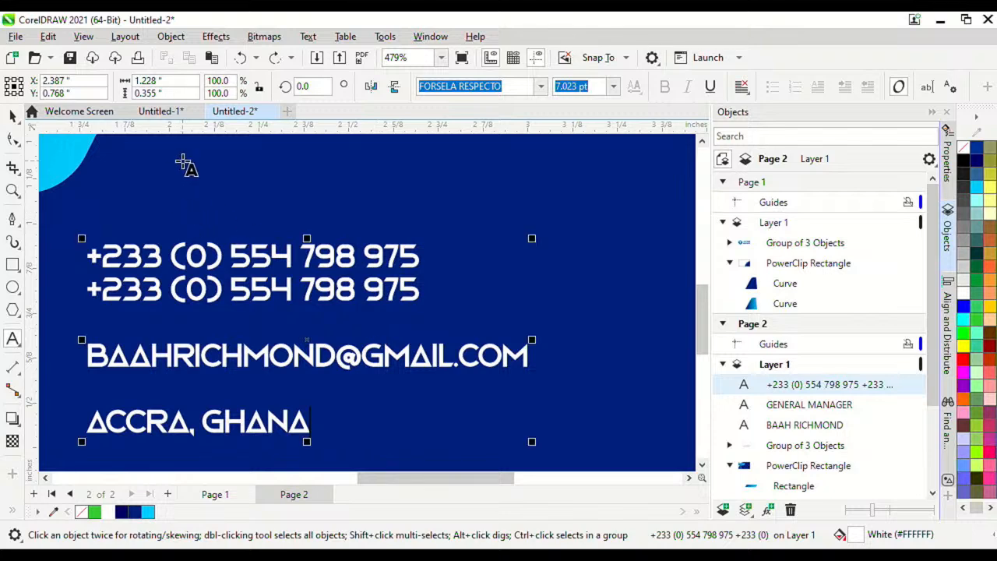
Step: Move the contact text block slightly right and down into place on the card
click(12, 116)
scroll(457, 234, down, 2)
scroll(421, 259, up, 1)
drag(398, 261, 422, 276)
scroll(413, 271, down, 5)
Step: Try a pasted copy of the small VECTOR GRAPHICS logo at the upper right, then delete it
click(543, 229)
scroll(413, 276, up, 3)
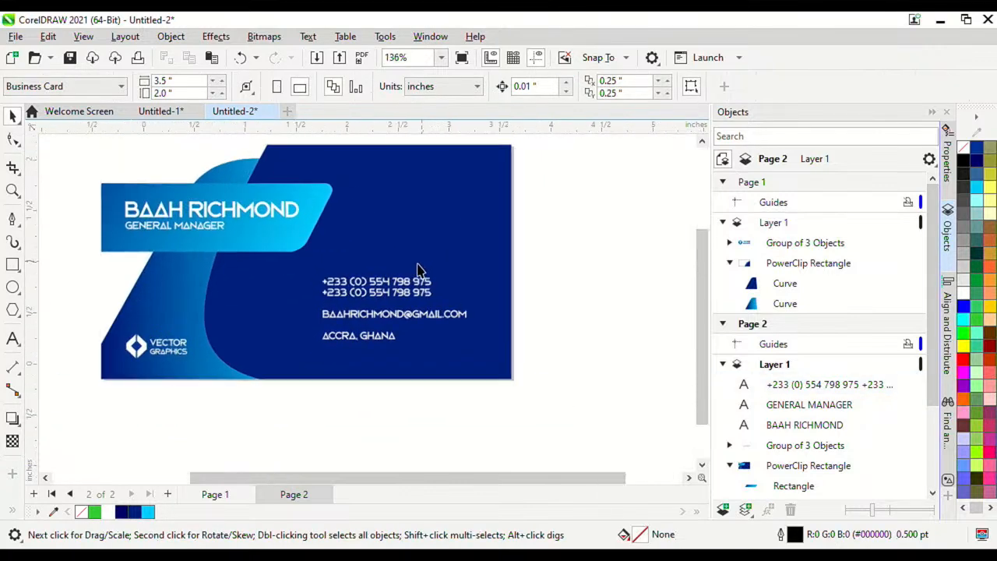
click(147, 355)
key(ctrl+c)
key(ctrl+v)
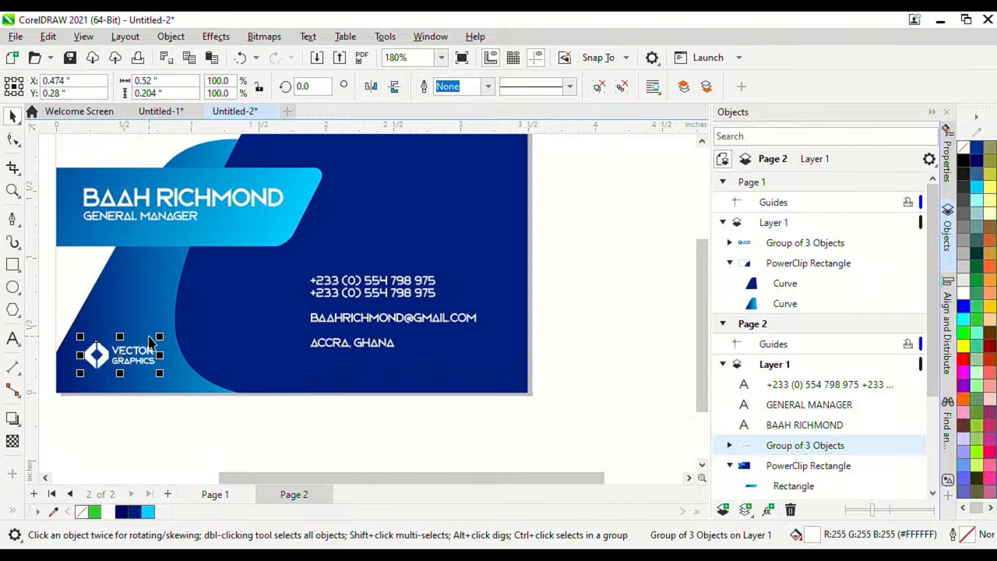
drag(148, 350, 484, 173)
scroll(397, 195, up, 2)
scroll(345, 310, down, 2)
key(Delete)
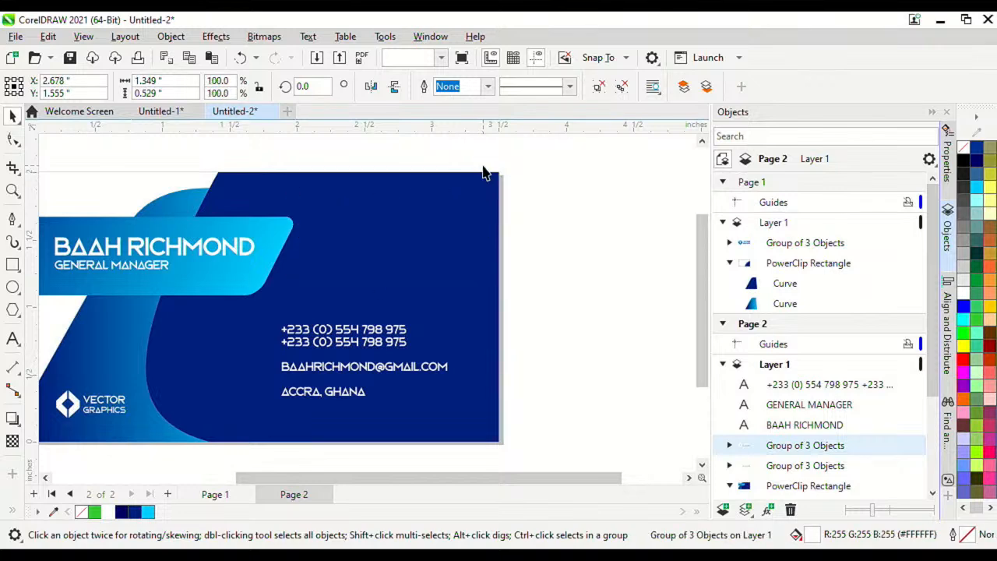
Step: Copy page 1's large VECTOR GRAPHICS logo onto page 2's upper right, enlarged to about 125%
click(220, 490)
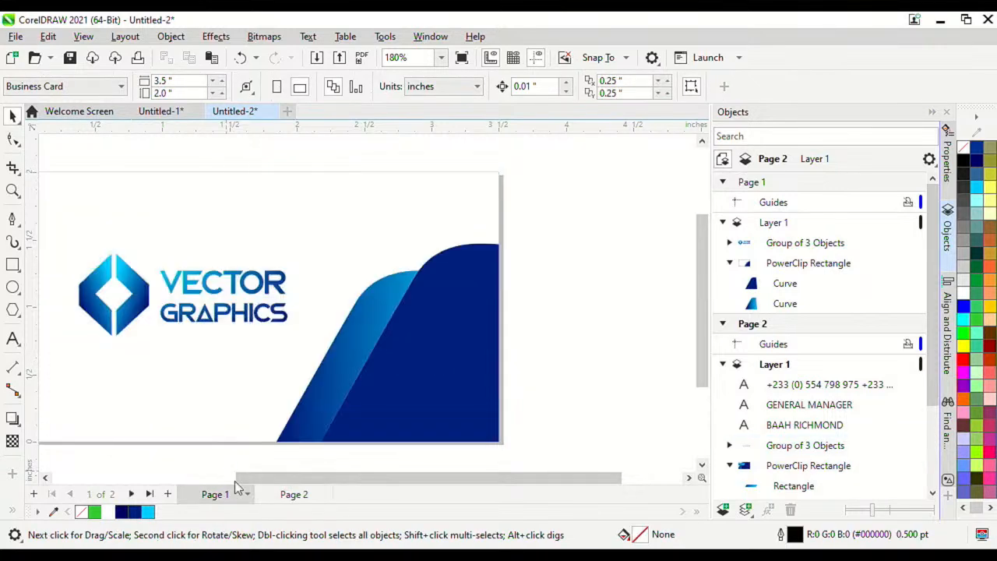
click(257, 291)
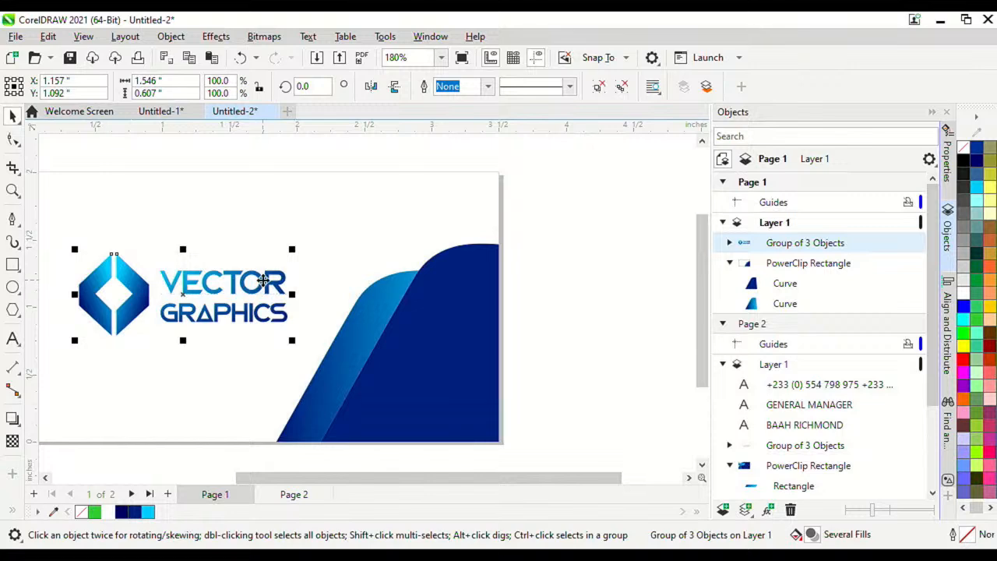
key(ctrl+c)
key(Page_Down)
key(ctrl+v)
drag(257, 291, 479, 224)
drag(515, 275, 568, 316)
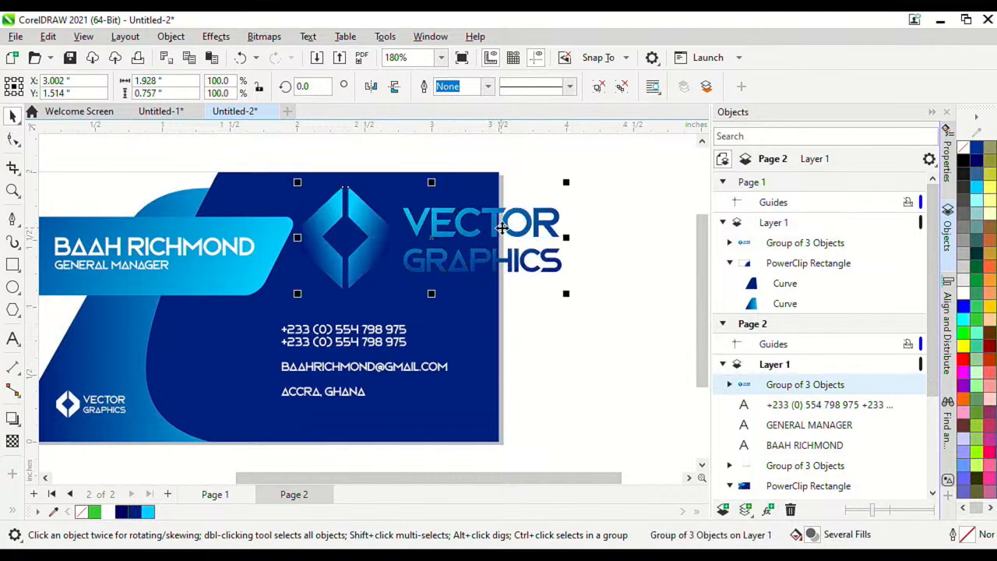
Step: PowerClip the enlarged logo inside the card's background rectangle
click(509, 229)
right_click(508, 229)
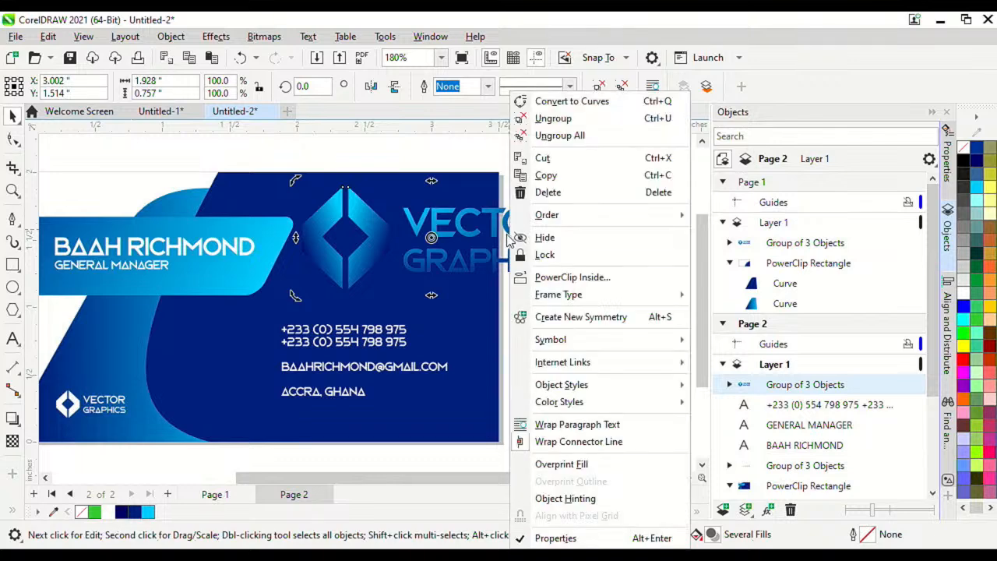
click(489, 260)
click(490, 259)
right_click(494, 257)
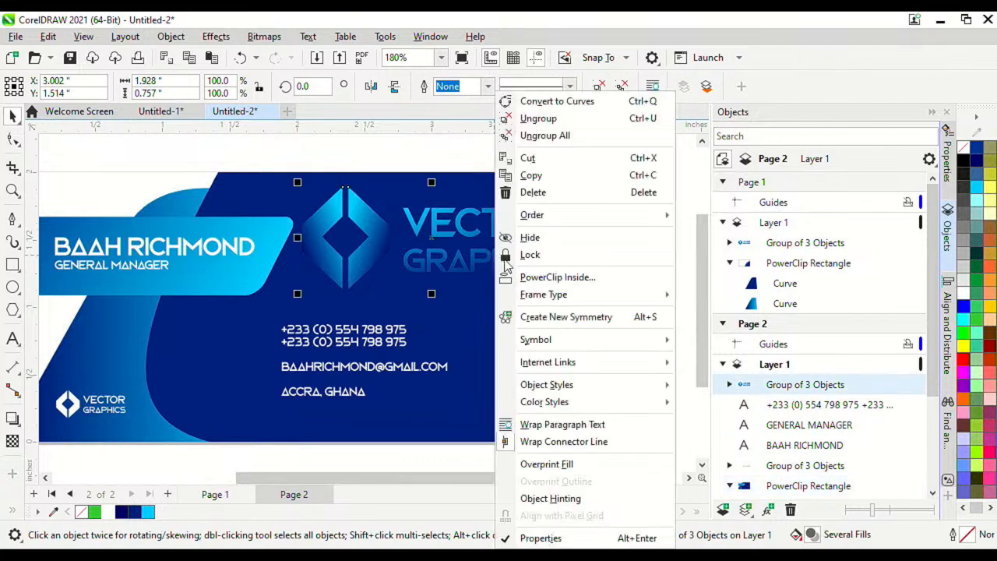
click(552, 282)
click(478, 299)
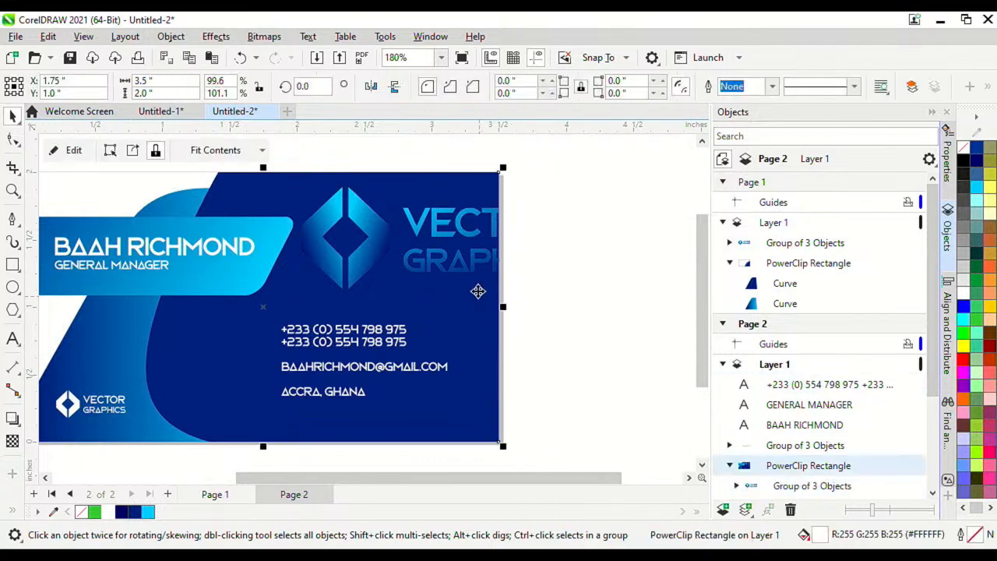
scroll(451, 265, down, 4)
Step: Inside the PowerClip, ungroup the logo and delete the VECTOR GRAPHICS wordmark
scroll(448, 265, up, 3)
double_click(446, 264)
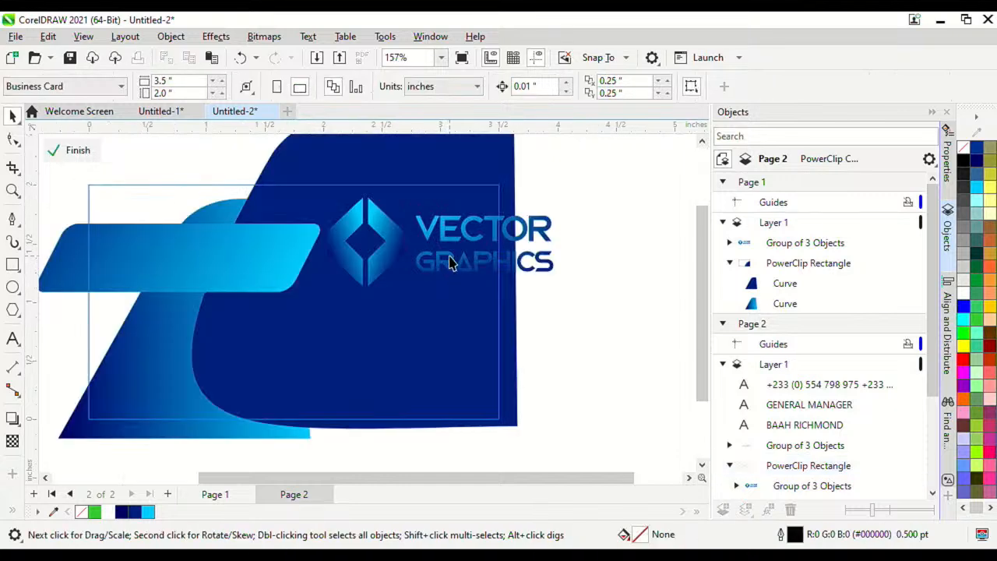
click(449, 257)
key(ctrl+u)
drag(663, 332, 410, 195)
key(Delete)
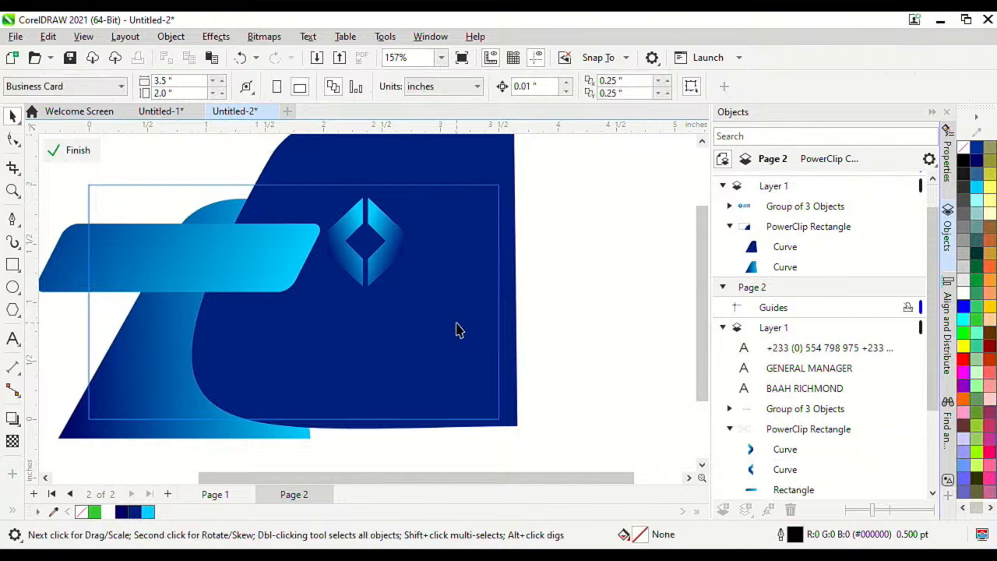
Step: Group the two diamond halves and enlarge the emblem to 1.475 × 1.723 inches
click(382, 267)
shift+click(351, 258)
key(ctrl+g)
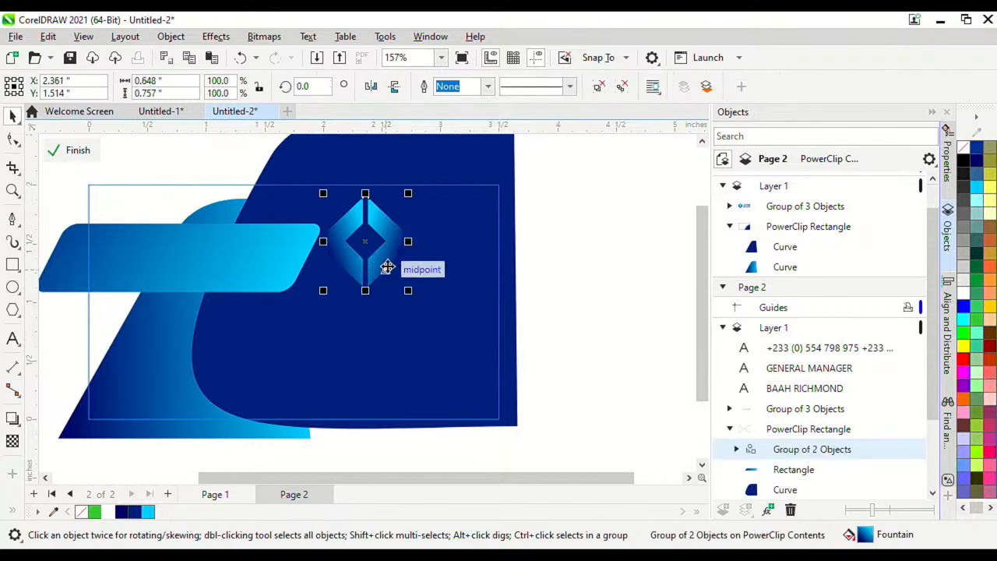
drag(402, 259, 552, 385)
drag(476, 283, 486, 264)
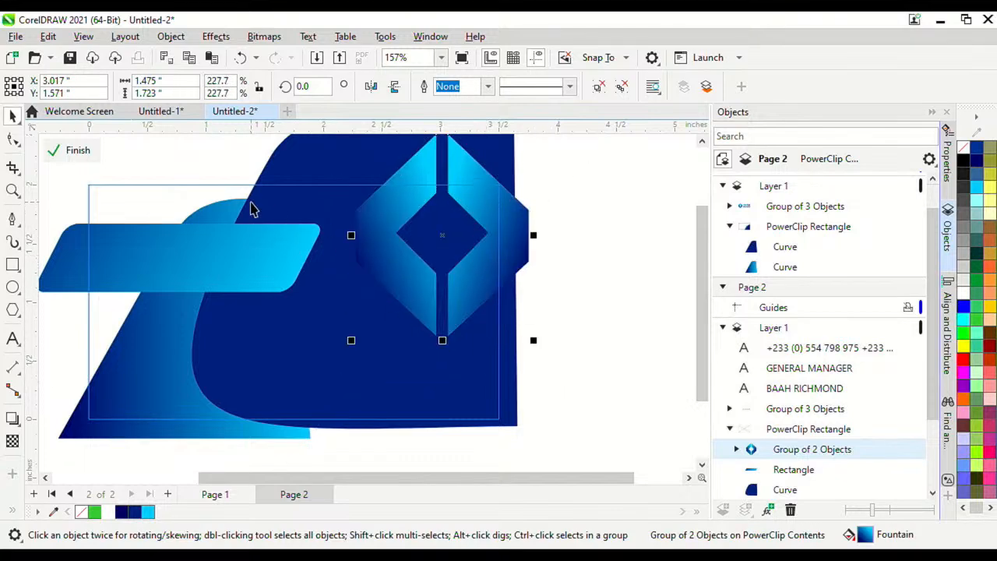
click(470, 276)
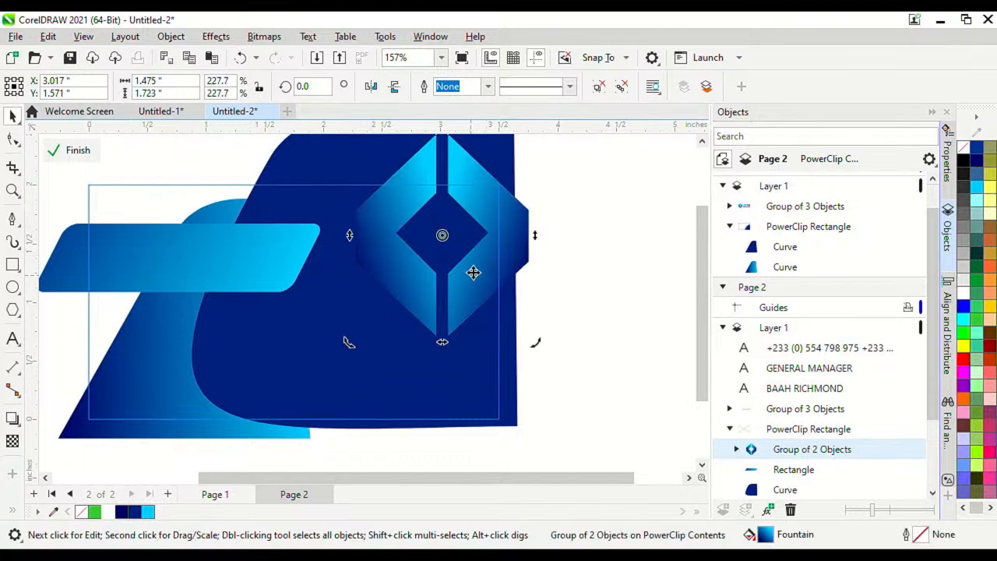
Step: Open the diamond's transparency settings and try If Lighter, Texturize, If Darker and Color blend modes
click(947, 164)
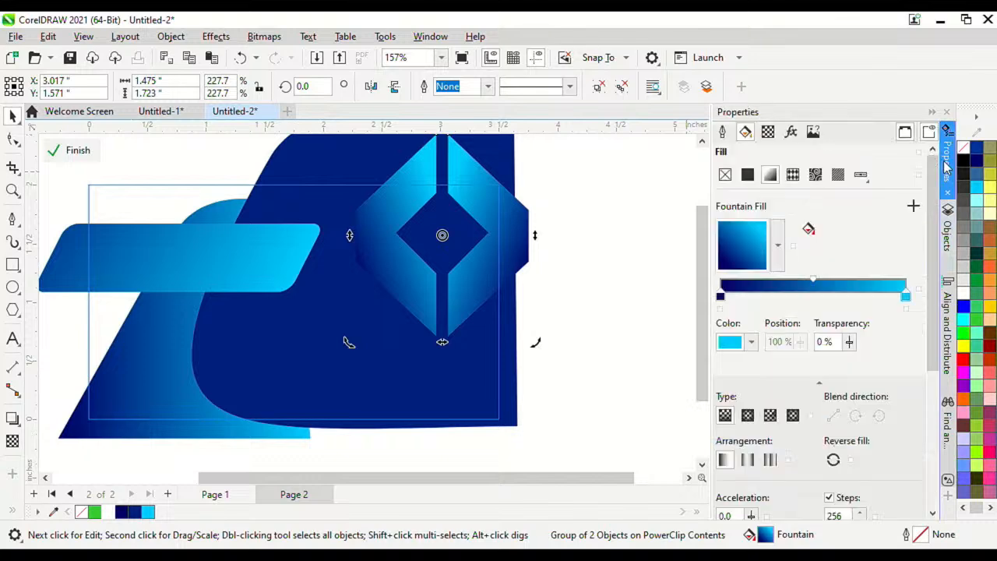
click(768, 133)
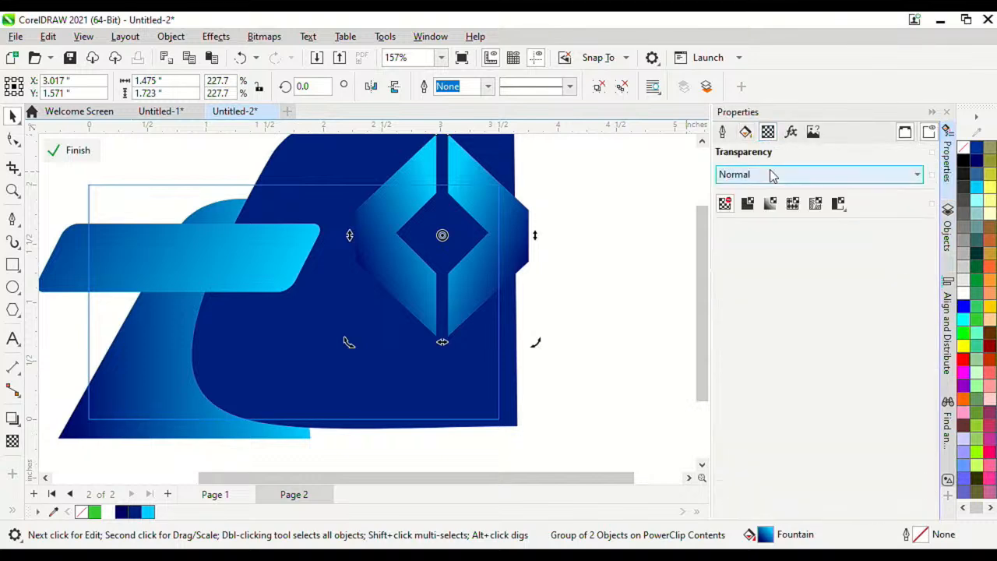
click(771, 174)
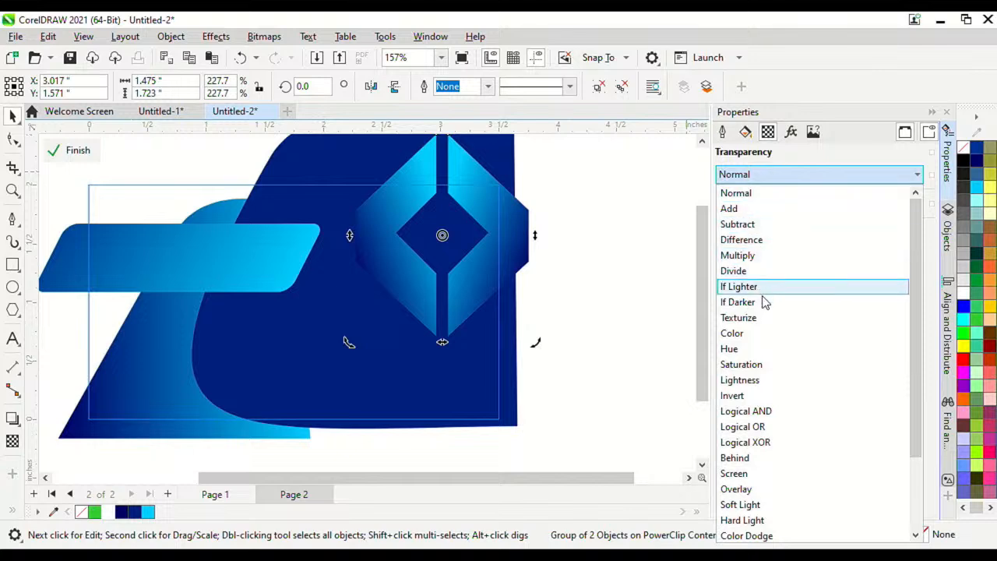
click(738, 287)
click(767, 175)
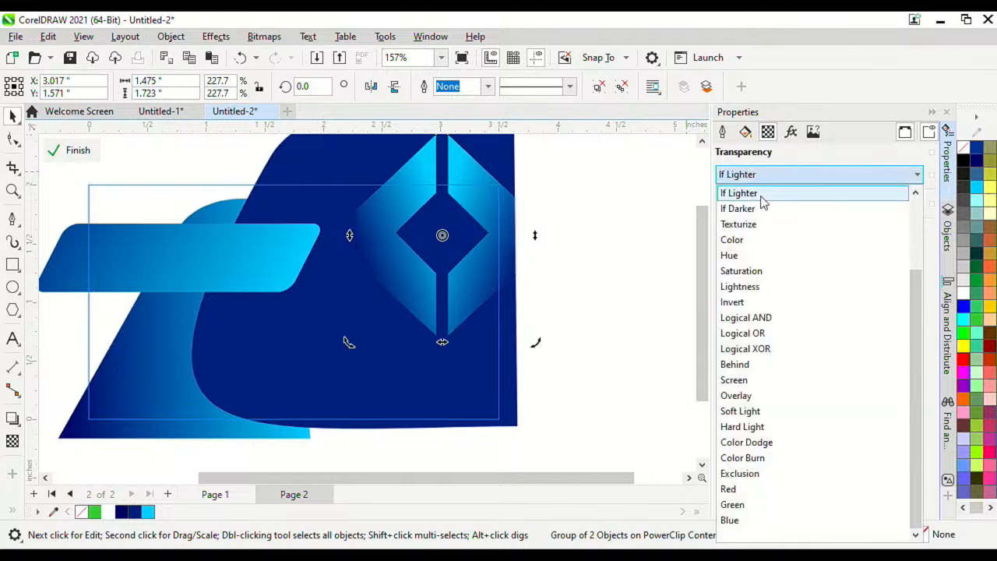
click(755, 226)
click(773, 175)
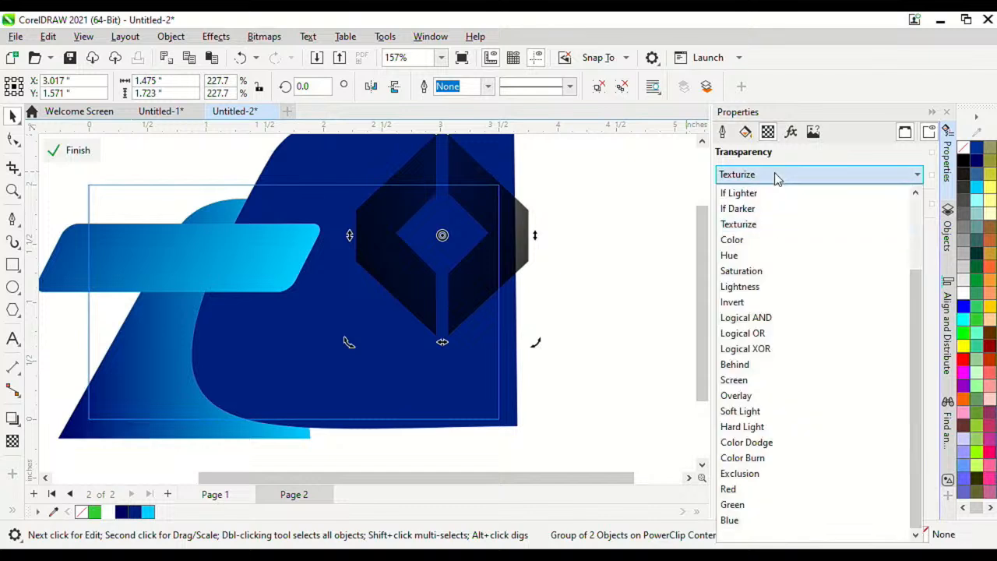
click(758, 209)
click(773, 176)
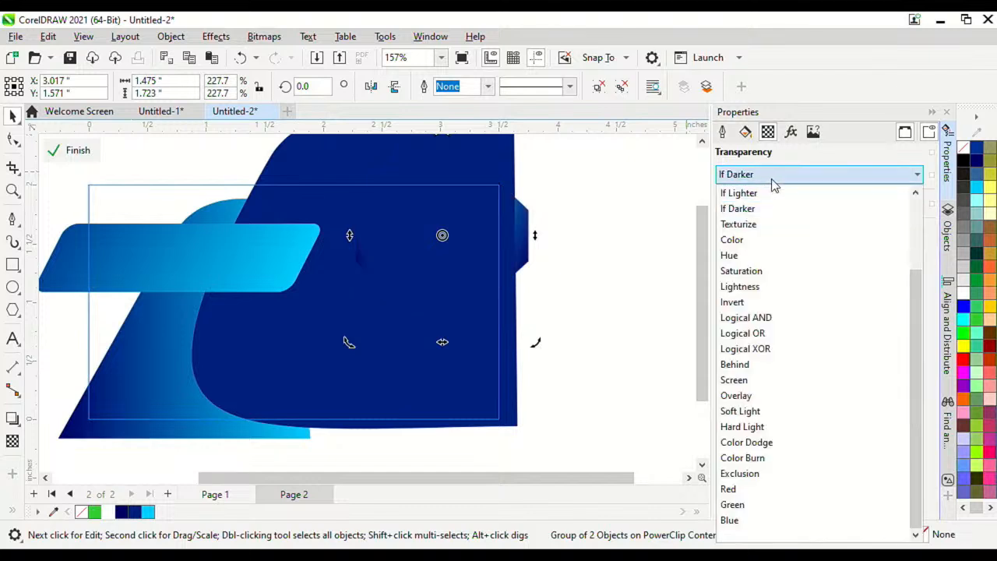
click(752, 239)
Step: Try Lightness, Saturation and Behind, then settle on the Screen blend mode
click(769, 177)
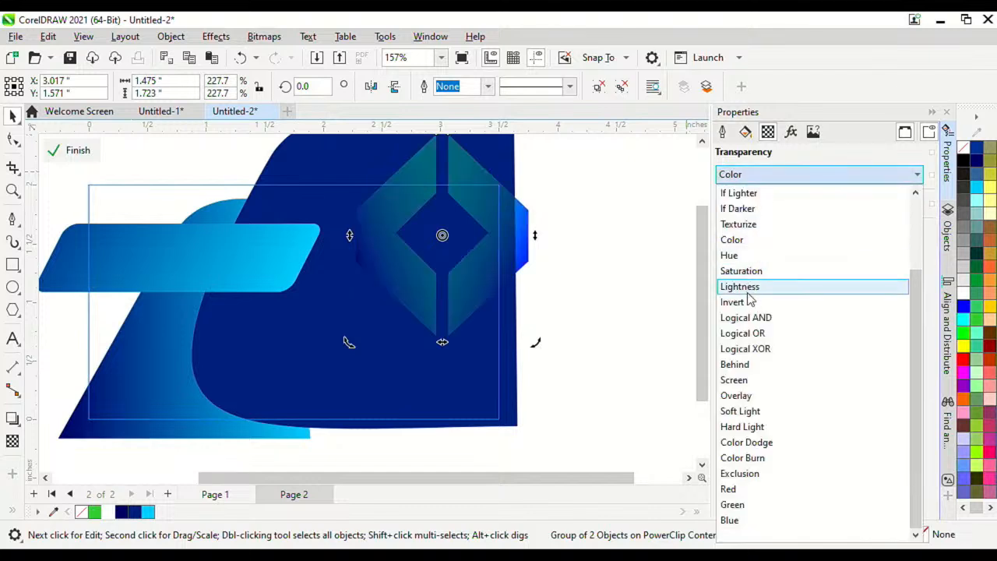
click(754, 287)
click(769, 178)
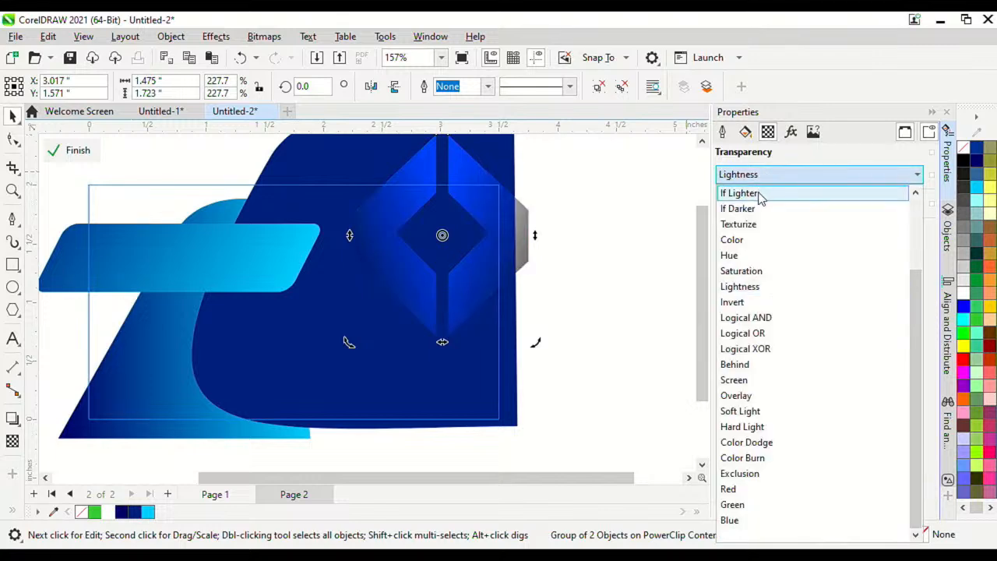
click(744, 272)
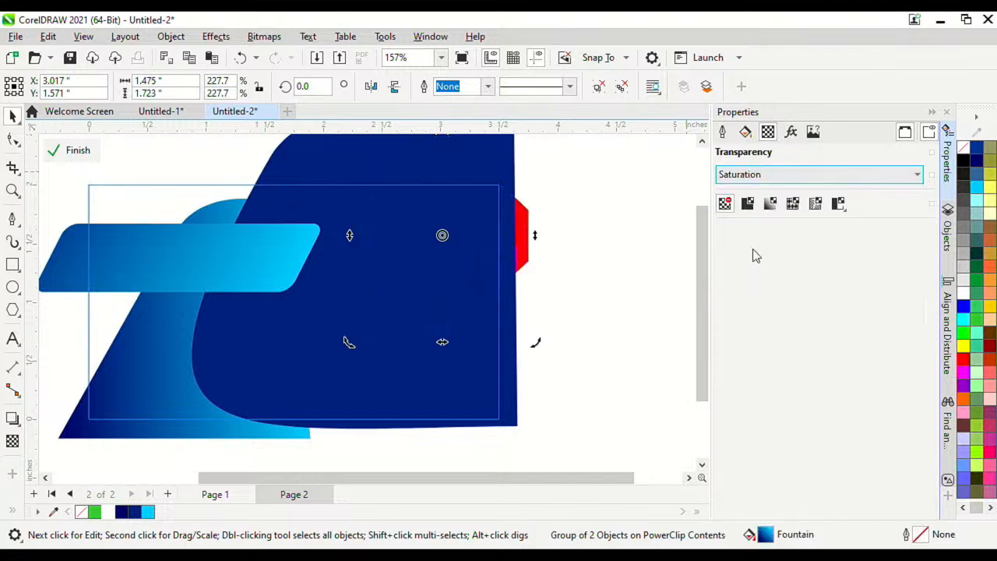
click(756, 178)
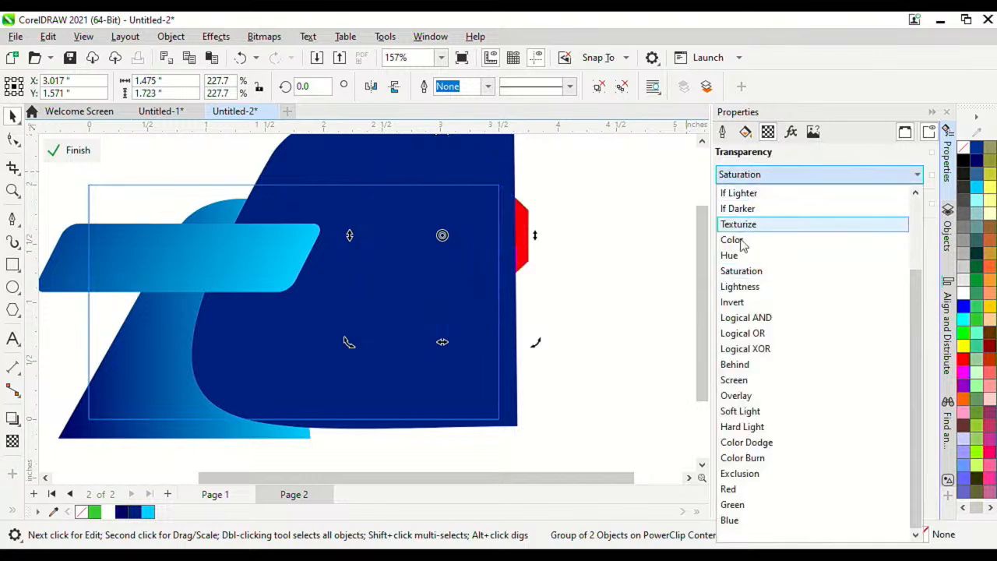
click(767, 366)
click(756, 177)
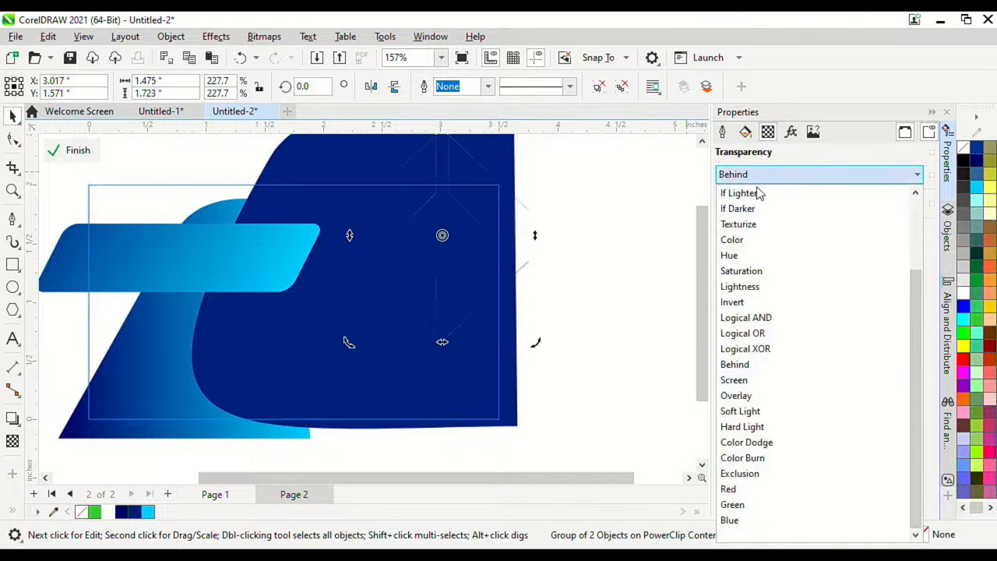
click(755, 381)
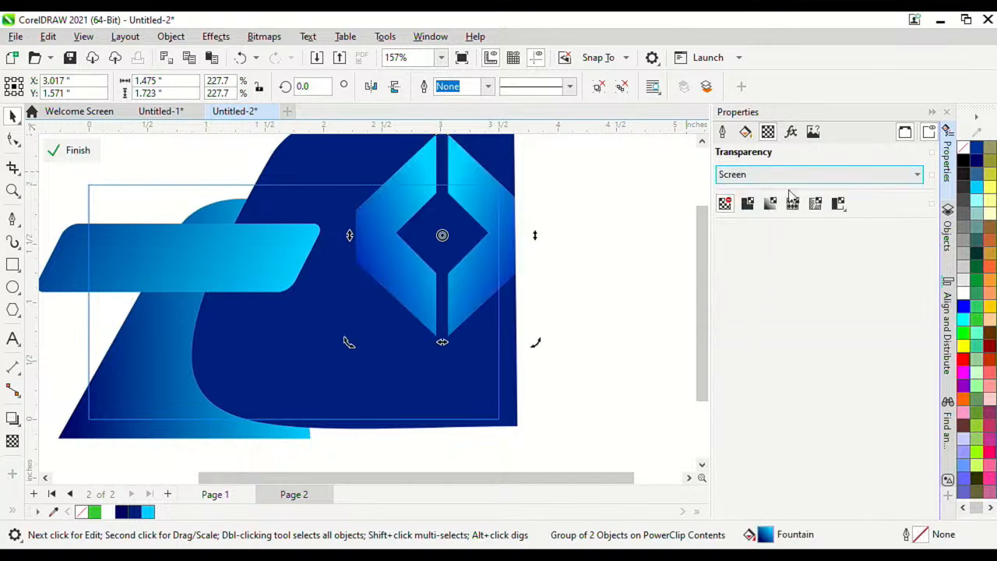
Step: Apply uniform transparency at 79 to the diamond emblem
click(749, 205)
drag(770, 344, 794, 367)
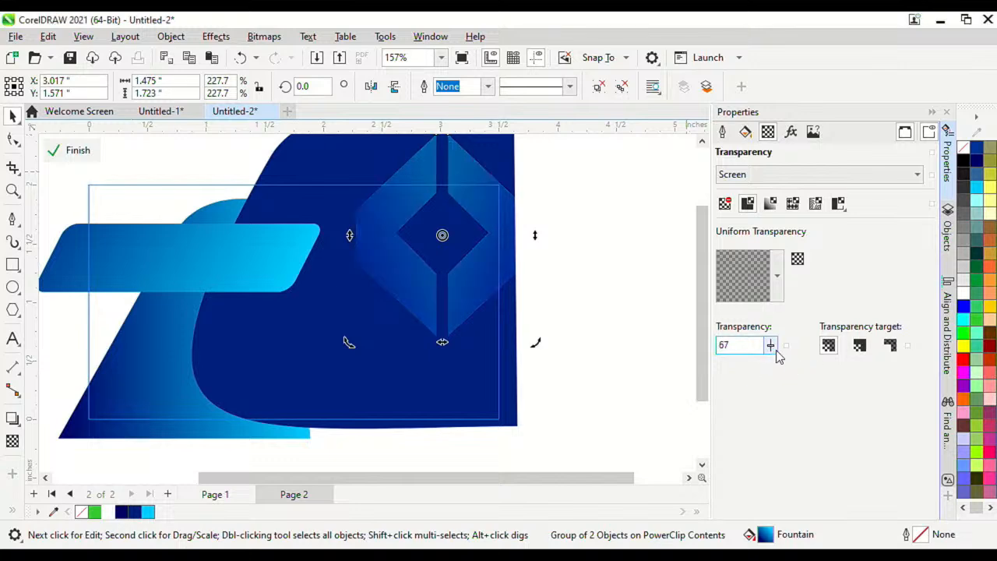
click(770, 345)
drag(773, 362, 771, 361)
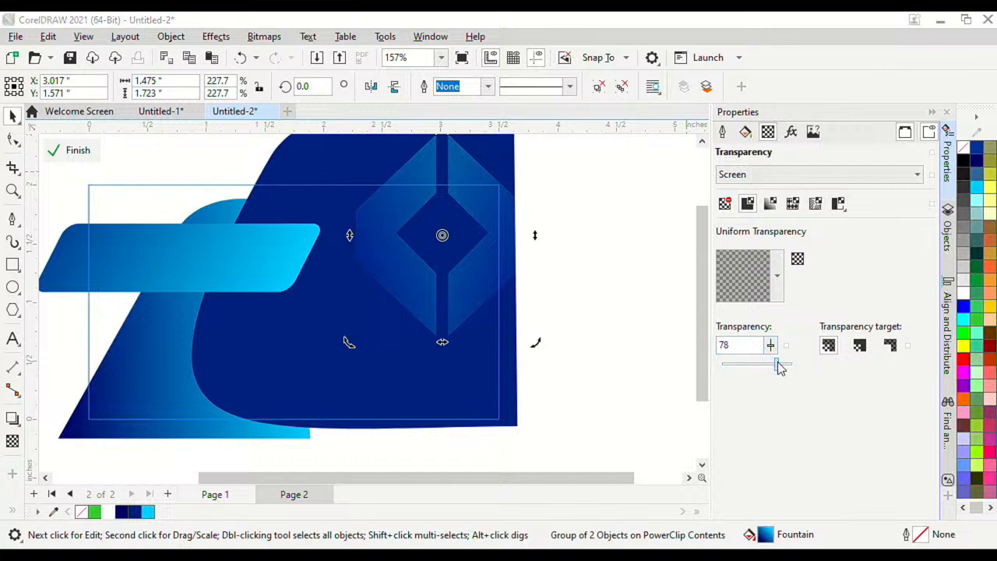
drag(780, 368, 784, 369)
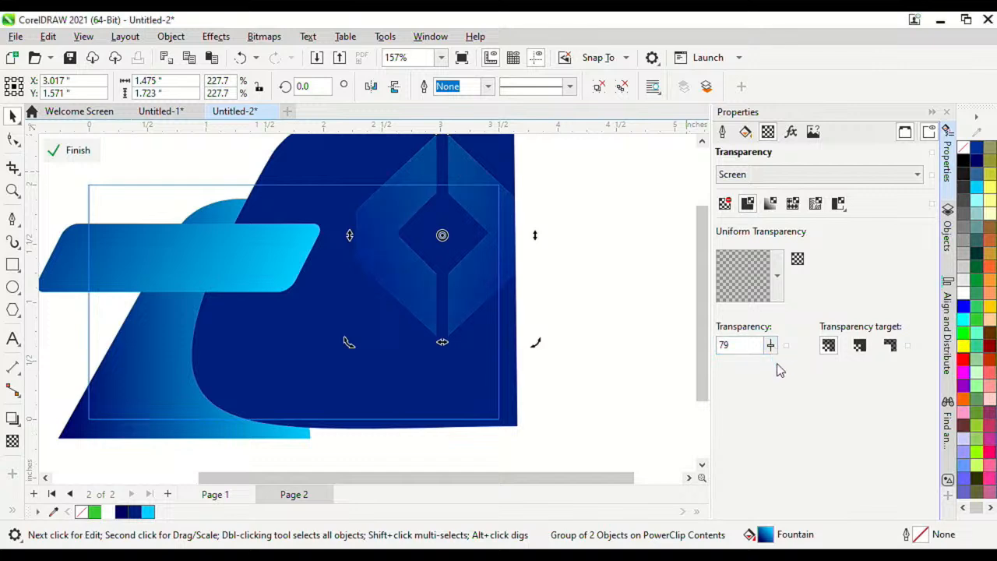
click(637, 280)
Step: Finish the PowerClip edit, zoom in to check the page-2 contact text, then switch to Chrome
click(56, 150)
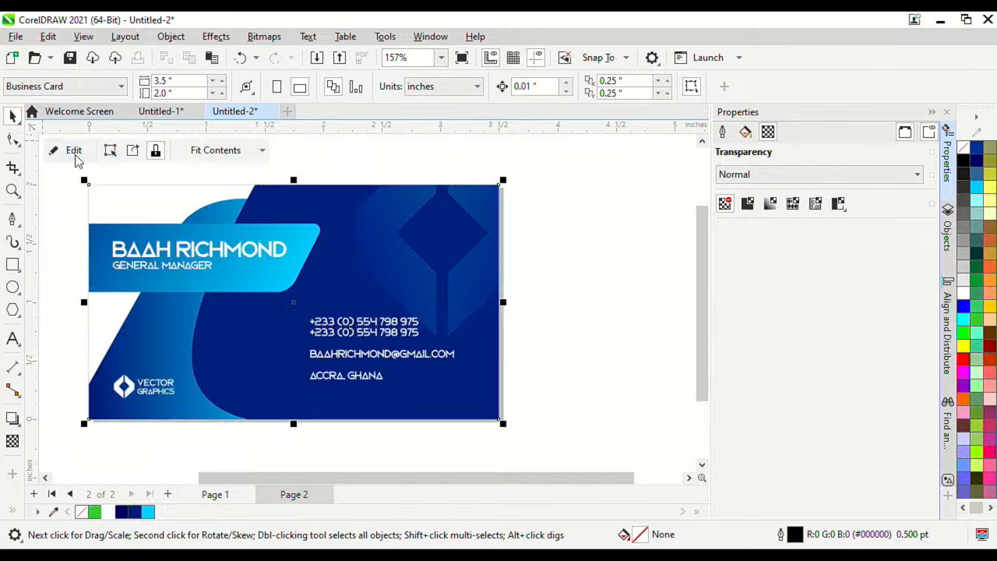
scroll(394, 294, down, 1)
scroll(394, 293, up, 1)
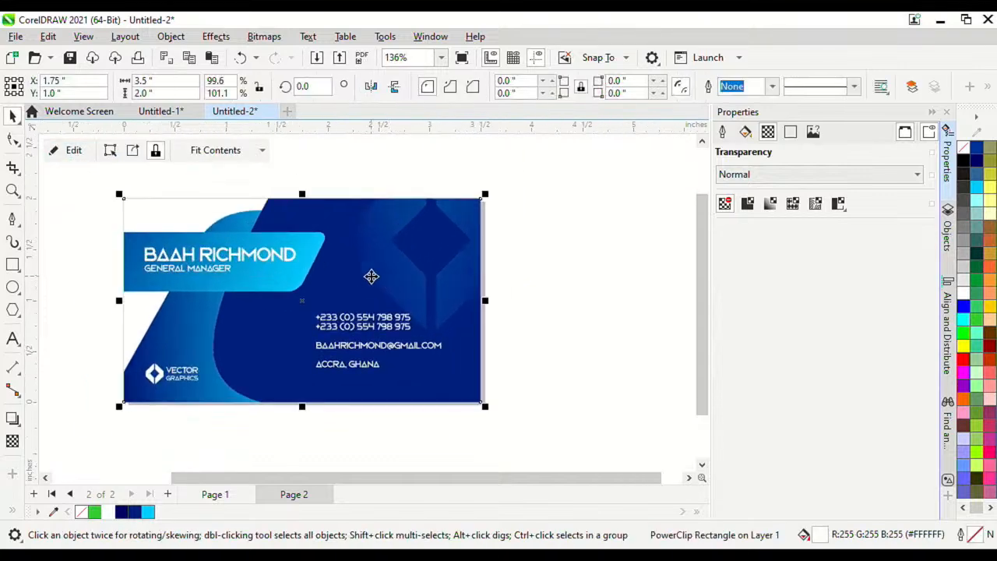
scroll(371, 276, up, 1)
scroll(423, 298, down, 2)
scroll(381, 265, up, 3)
scroll(283, 305, up, 1)
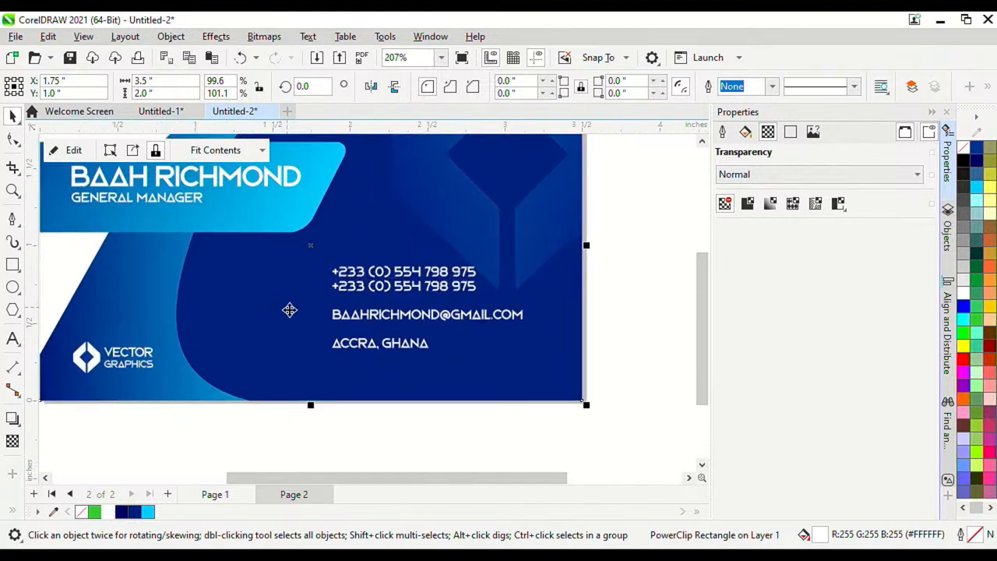
scroll(380, 354, down, 1)
scroll(366, 309, down, 2)
scroll(371, 357, up, 5)
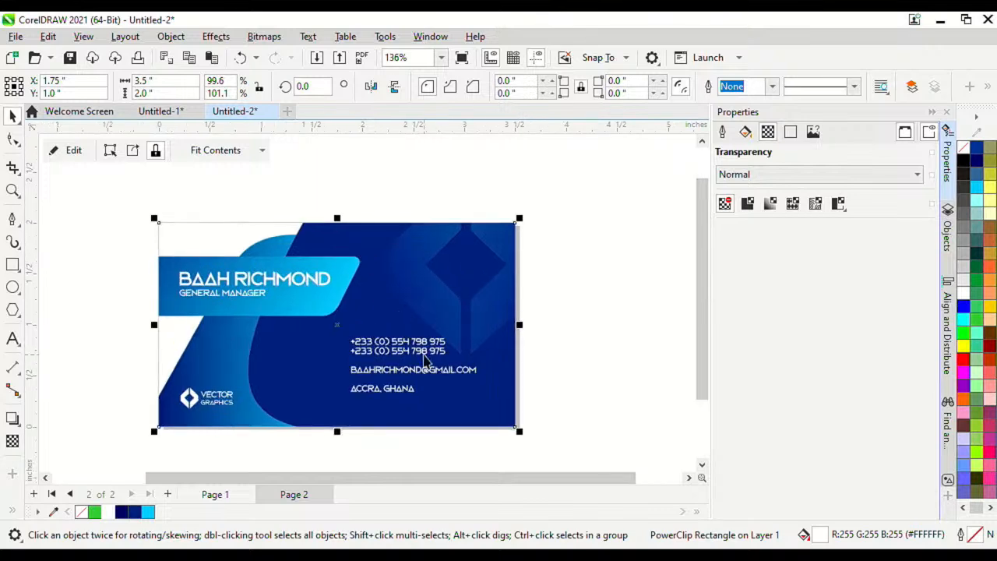
scroll(352, 335, up, 4)
scroll(340, 327, down, 3)
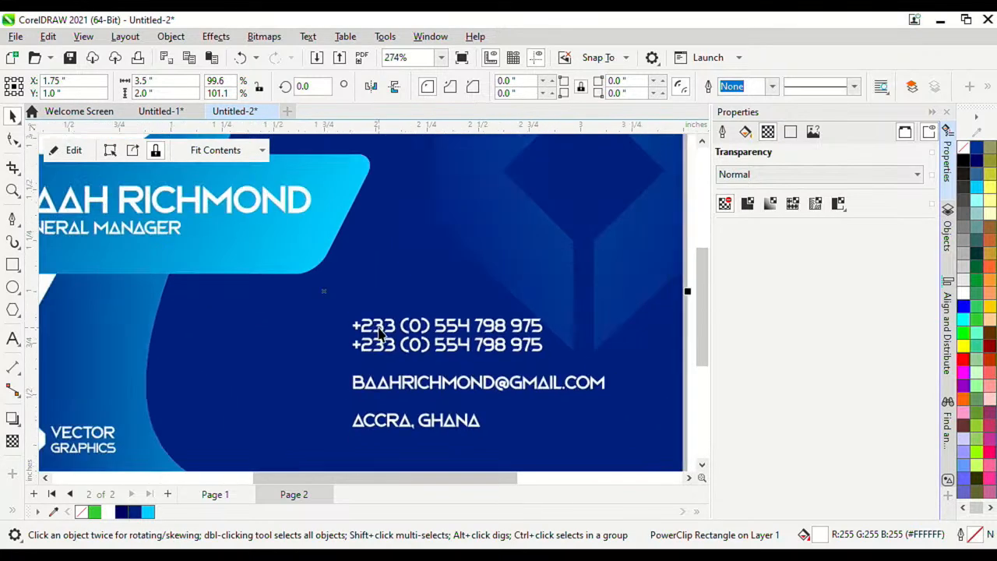
scroll(358, 401, down, 2)
scroll(370, 413, up, 4)
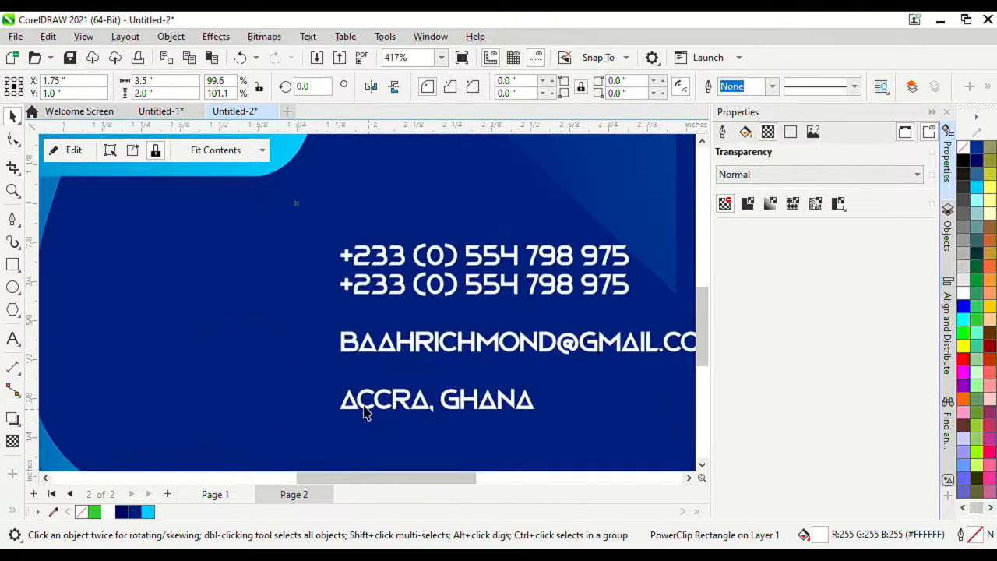
click(417, 555)
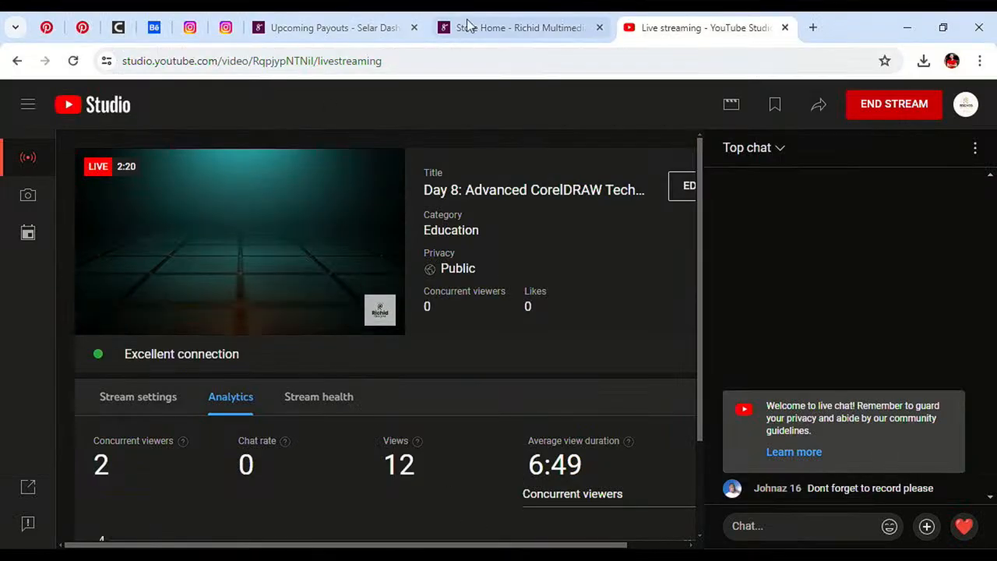
Step: Open a new Chrome tab beside the YouTube Studio live-stream dashboard
mouse_move(459, 37)
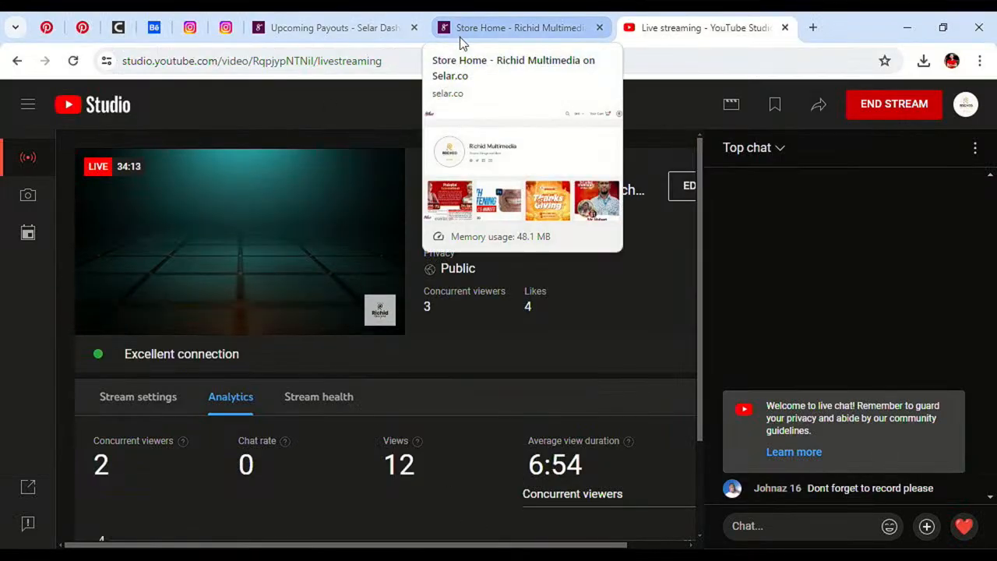
mouse_move(339, 218)
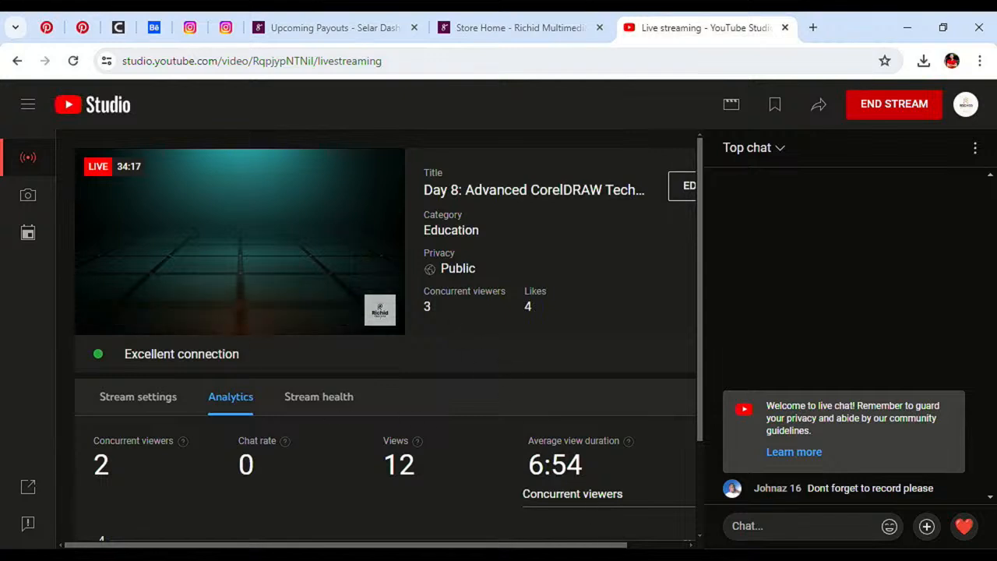
mouse_move(156, 325)
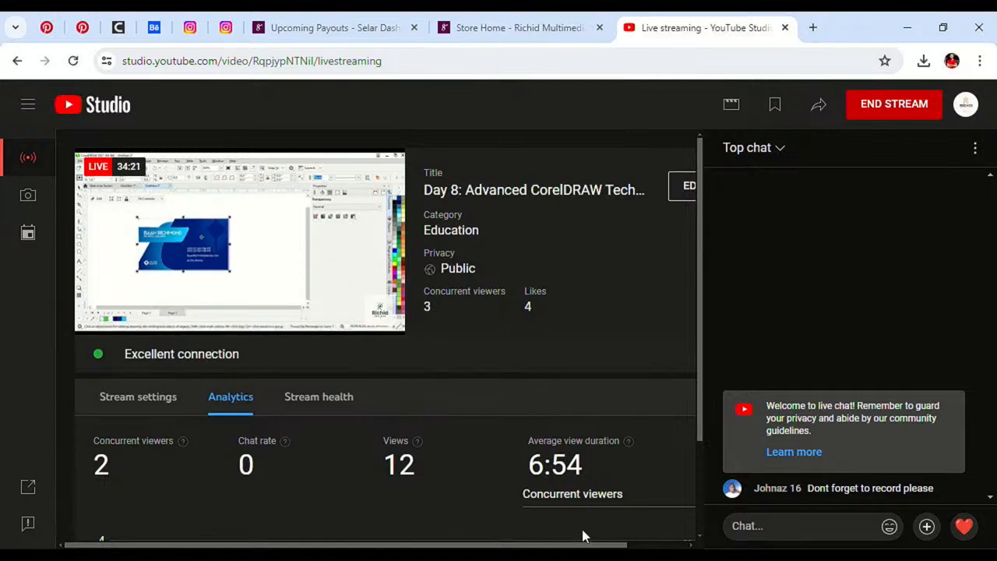
click(813, 28)
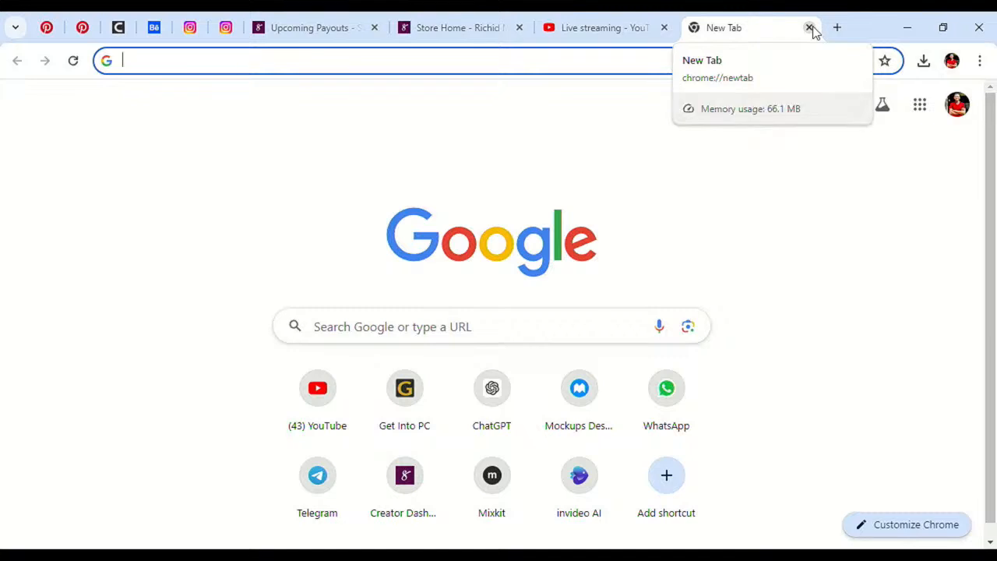
Step: Search Google Images for 'call icon'
text(call icon)
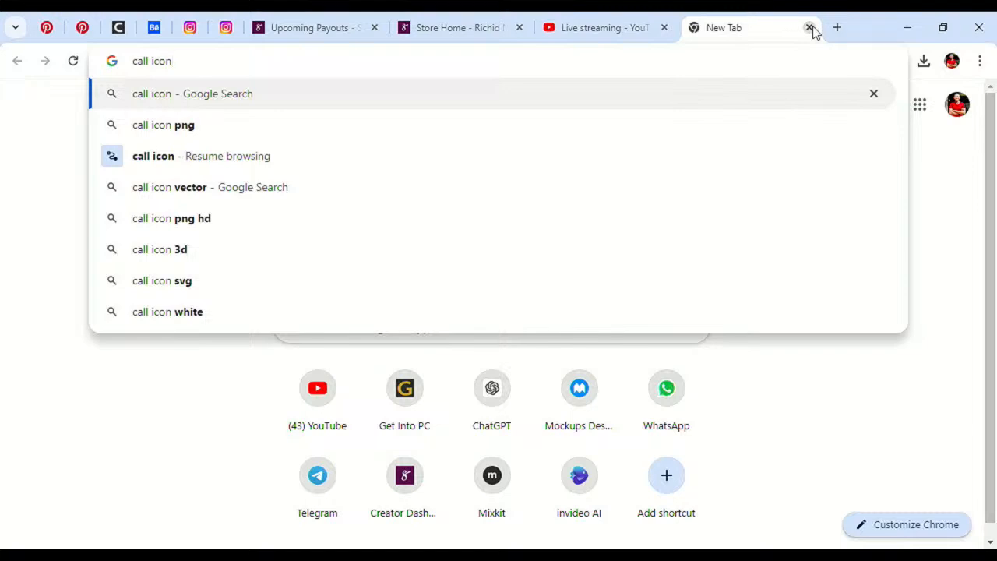
key(Return)
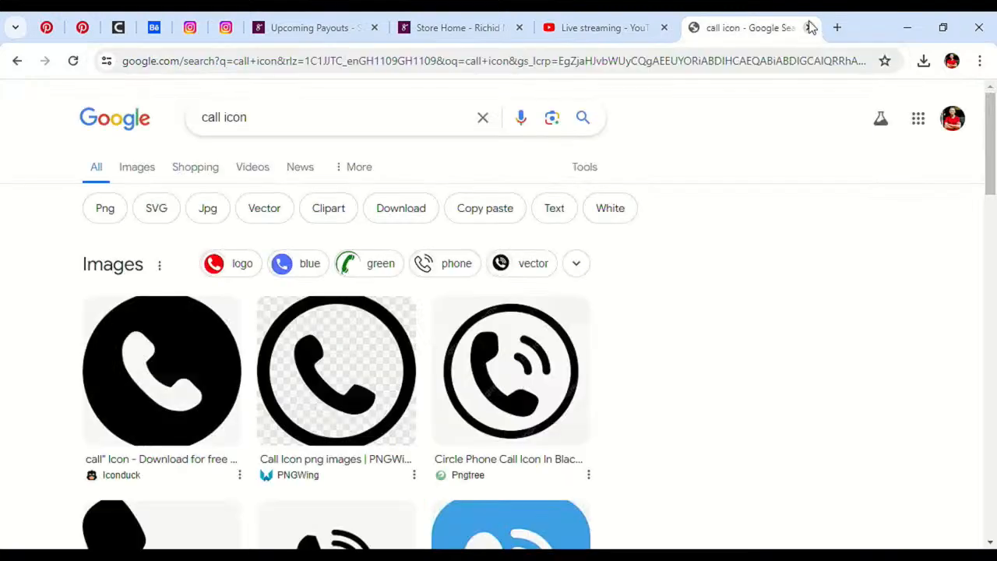
click(148, 167)
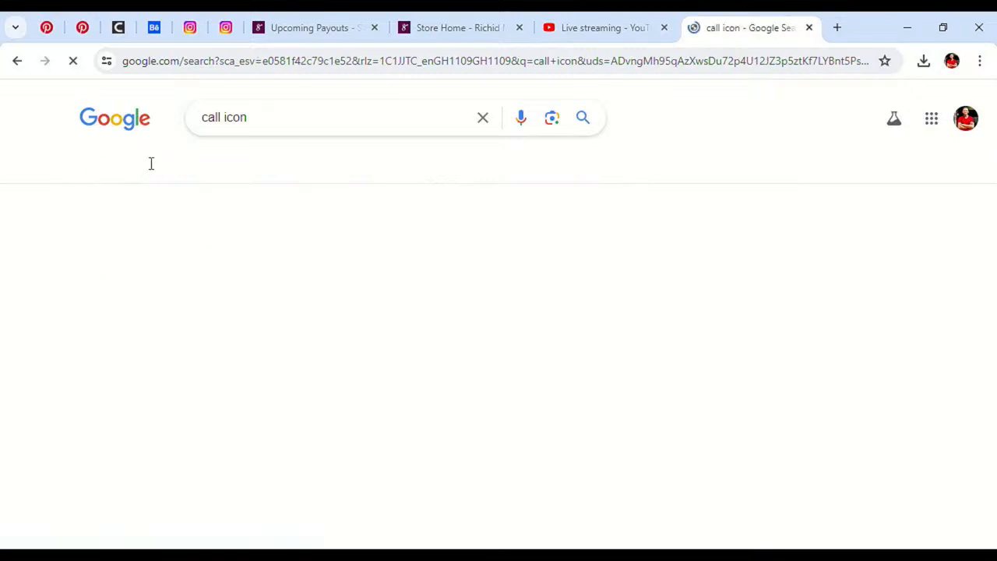
scroll(382, 298, down, 3)
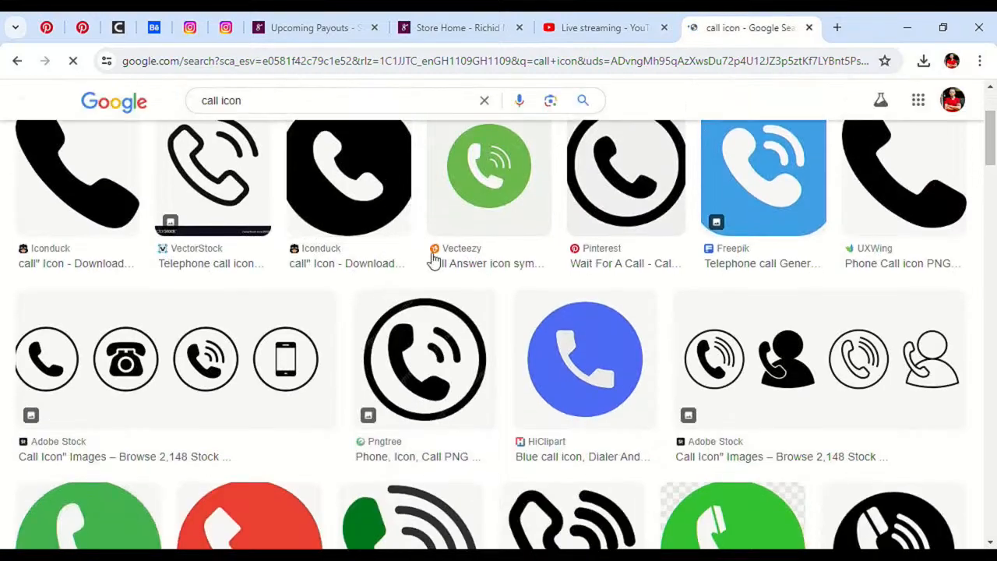
scroll(529, 311, down, 2)
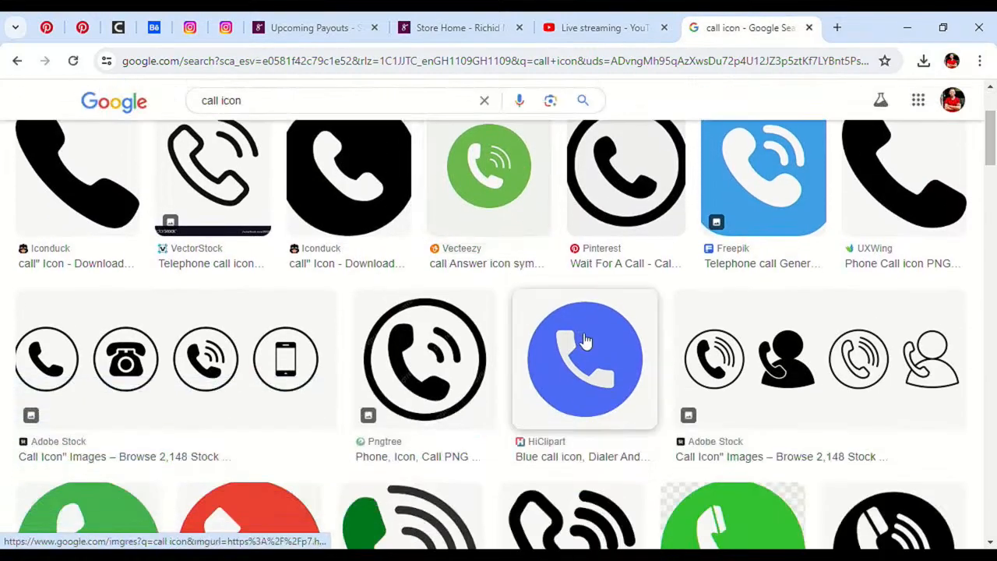
Step: Save the black circular phone icon as a PNG download
click(405, 195)
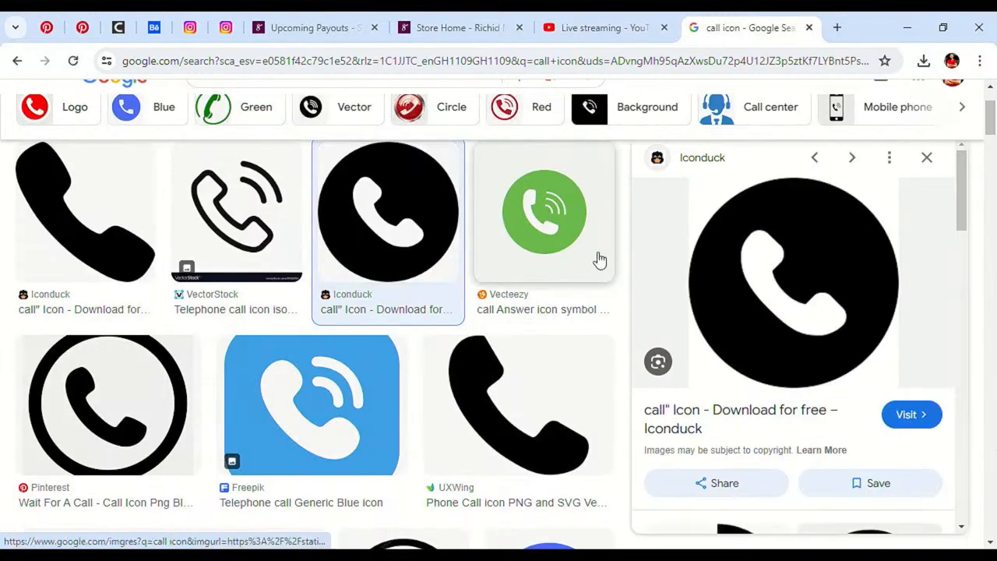
right_click(811, 269)
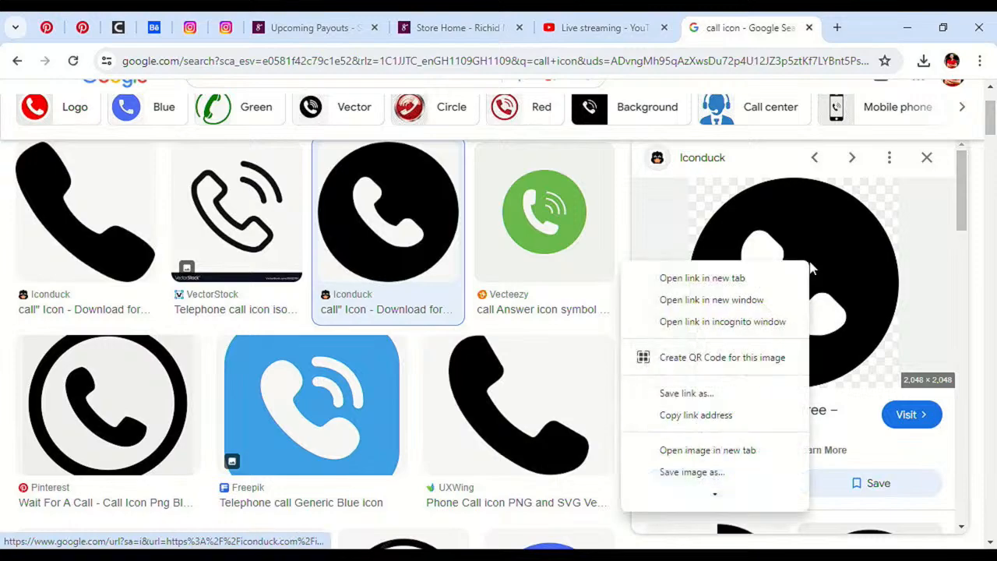
click(718, 472)
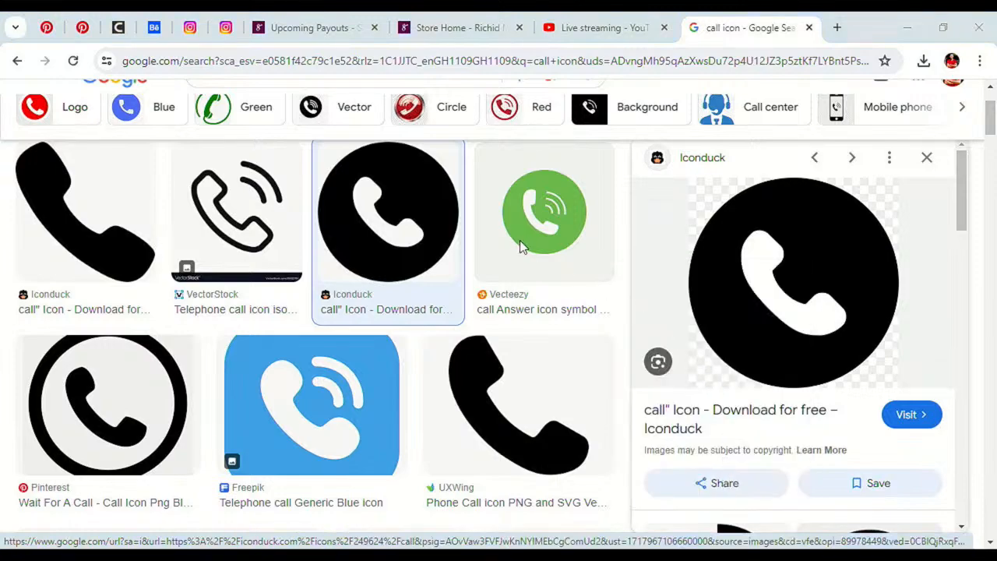
key(Return)
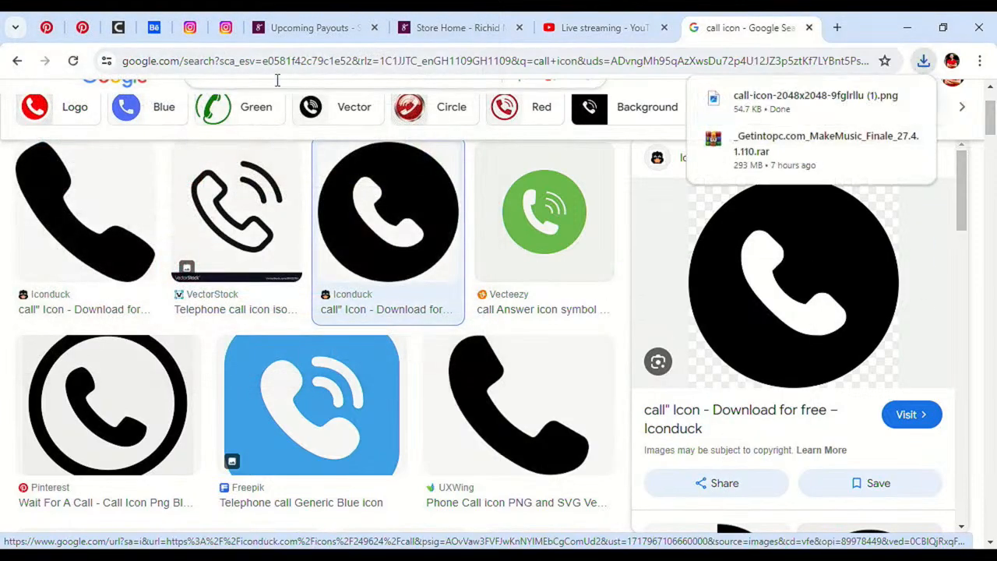
scroll(262, 107, up, 2)
click(211, 115)
Step: Change the image search to 'email icon'
double_click(210, 115)
text(em)
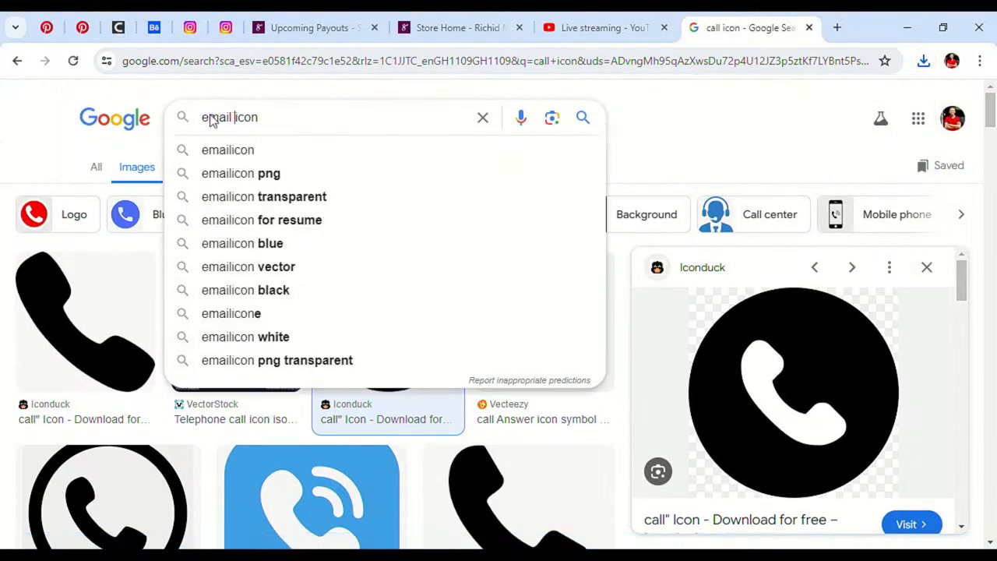
text(ail)
key(Return)
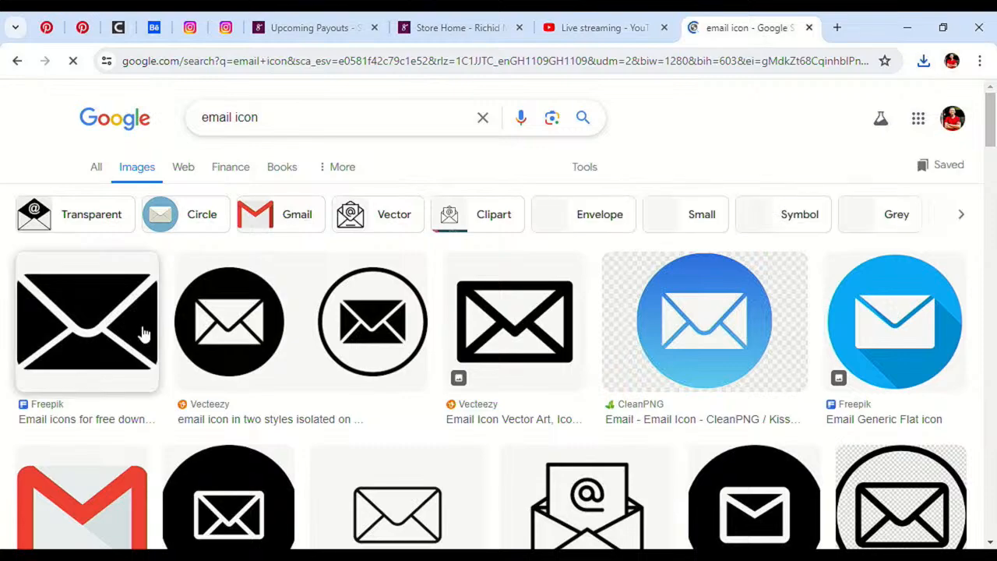
scroll(225, 347, down, 3)
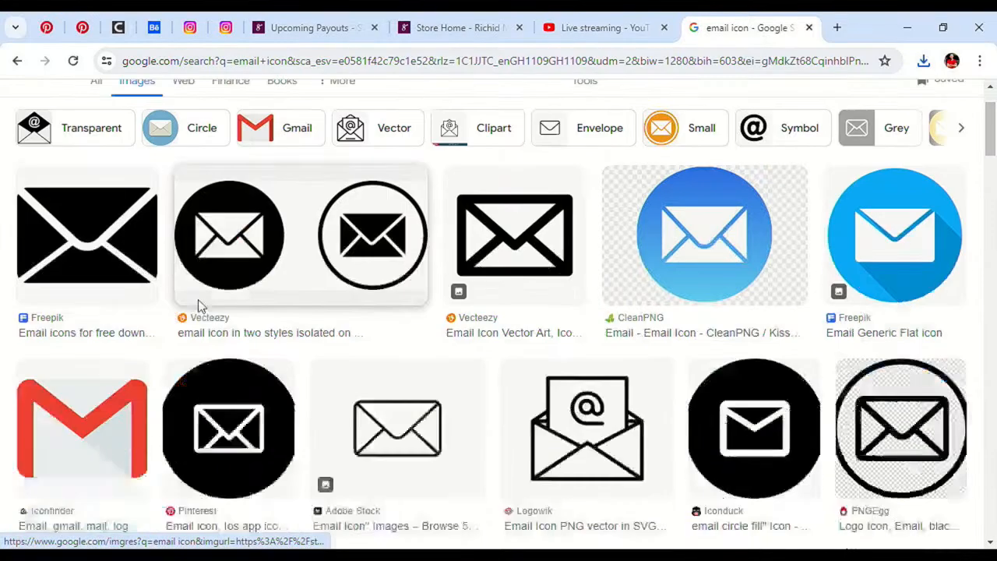
scroll(232, 375, up, 2)
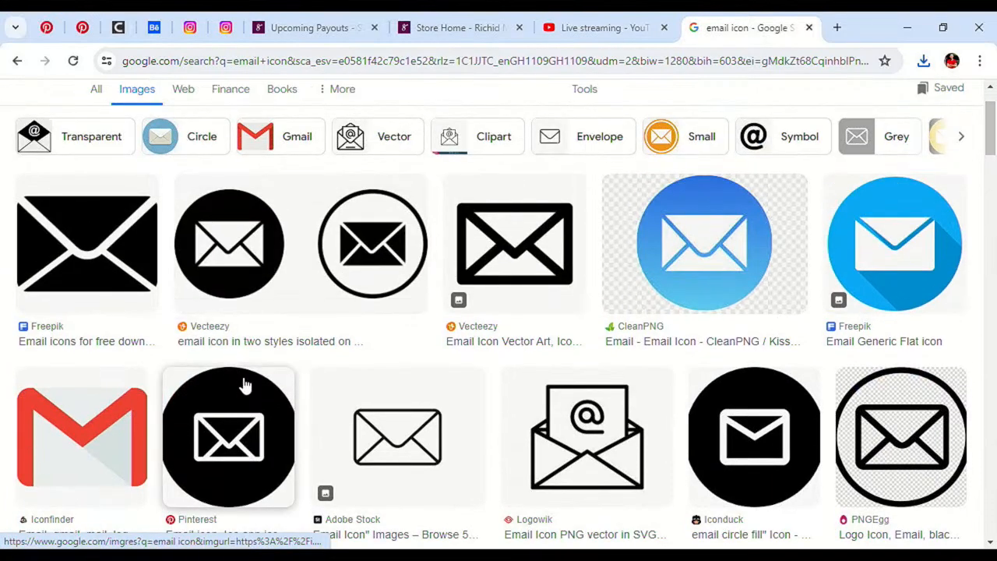
Step: Save the black circle email icon to Downloads, then change the query to 'location icon'
click(749, 483)
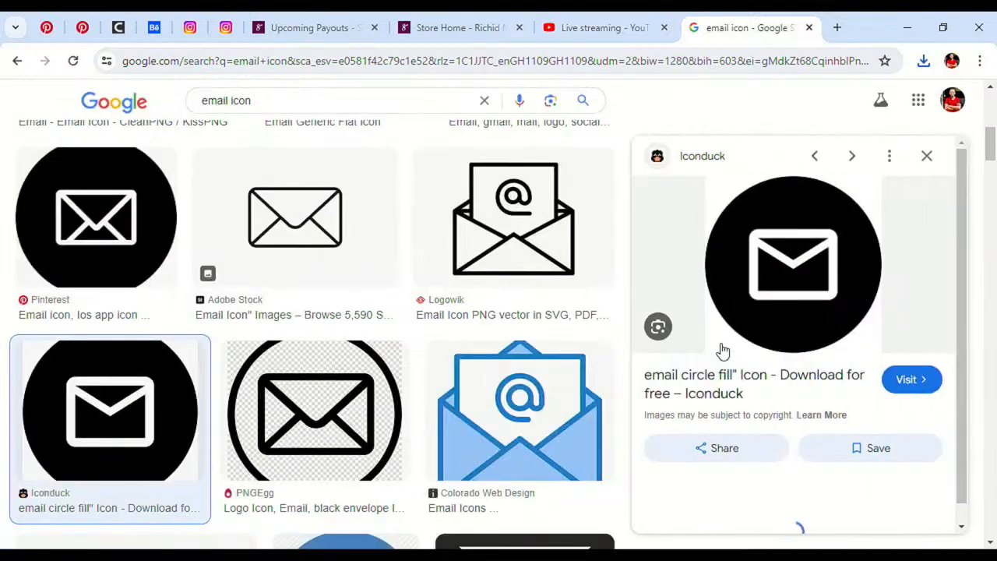
right_click(785, 313)
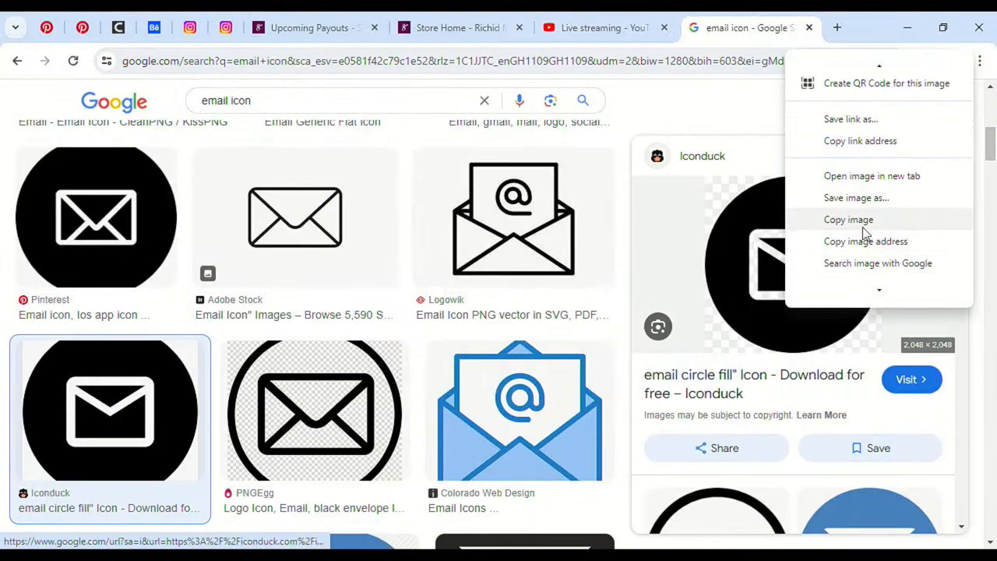
click(856, 198)
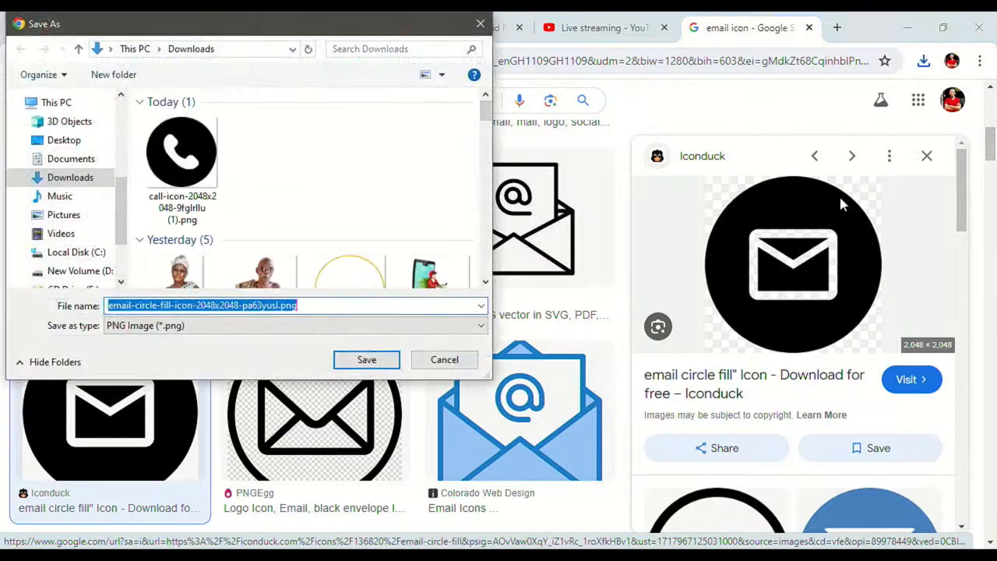
key(Return)
double_click(213, 100)
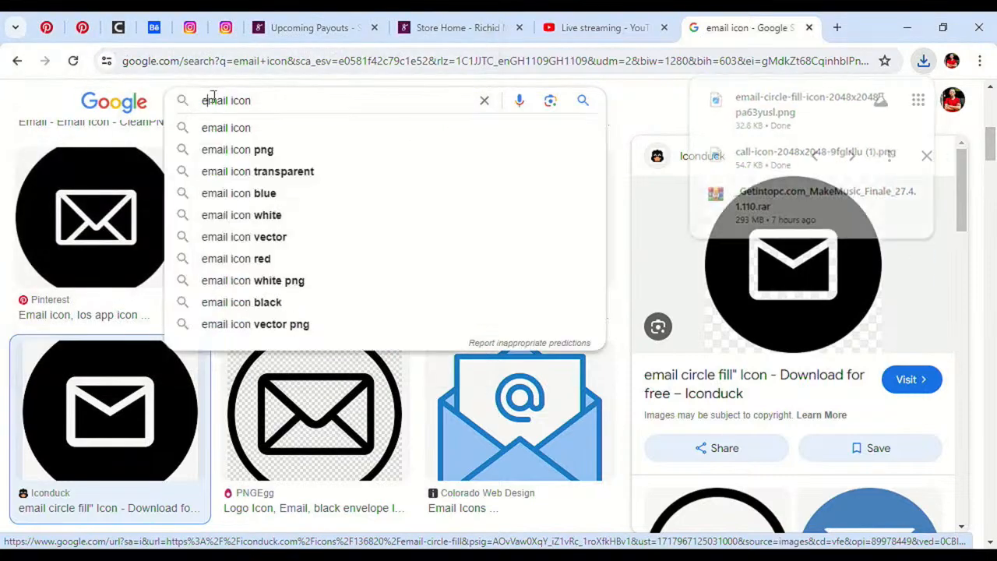
text(location)
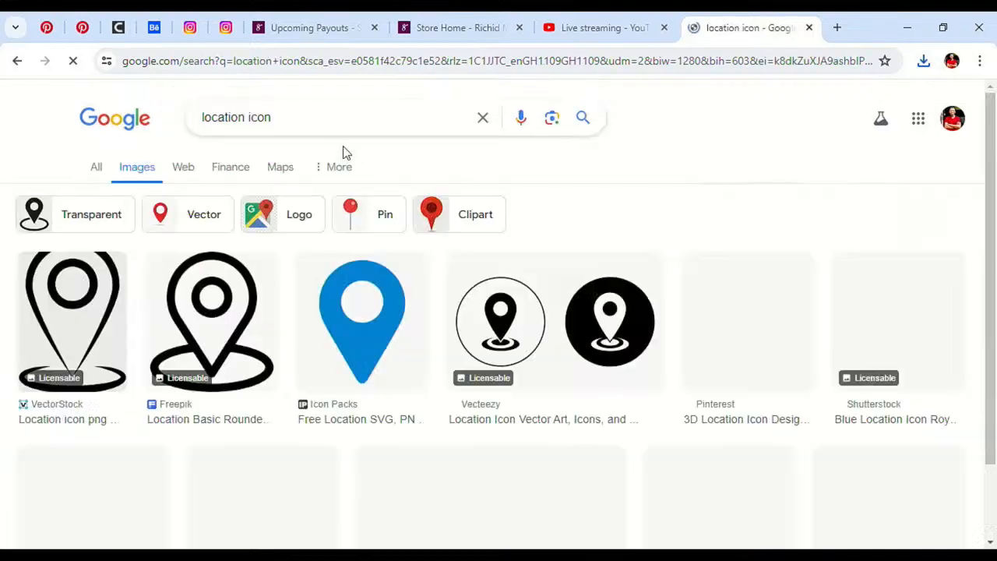
Step: Preview a black pin icon in Google Images, then cancel saving it
scroll(340, 247, down, 3)
scroll(340, 247, down, 1)
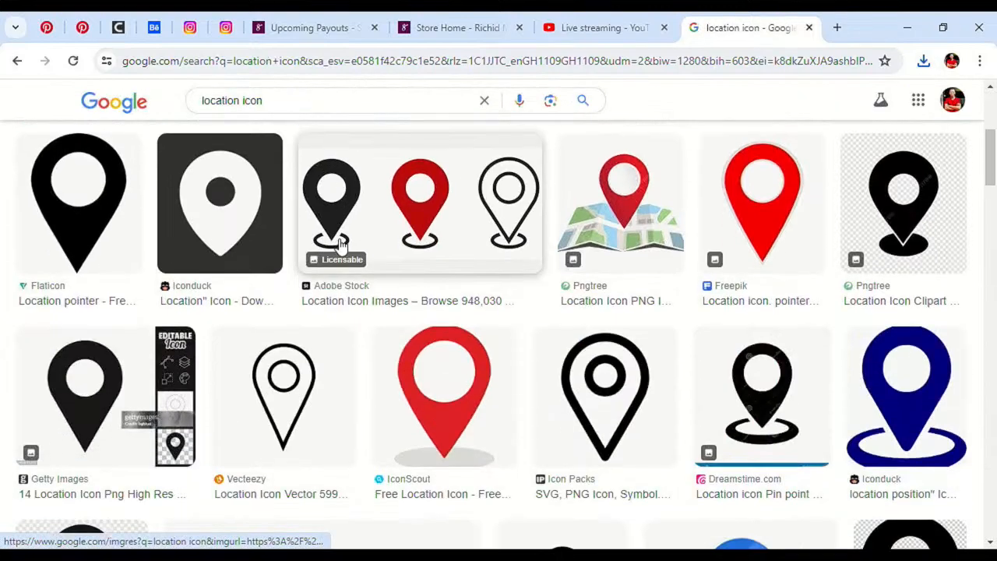
scroll(333, 229, down, 10)
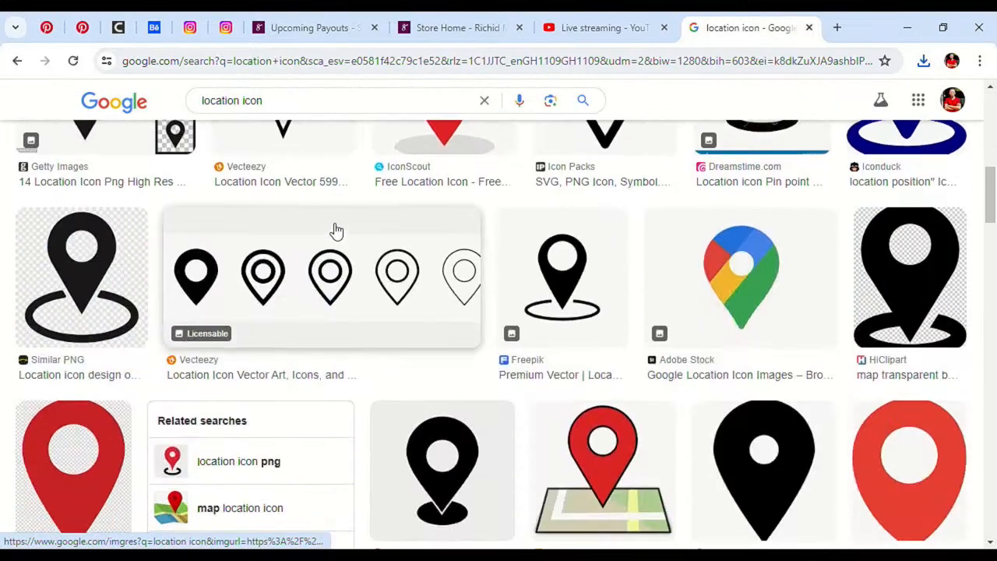
scroll(335, 227, down, 9)
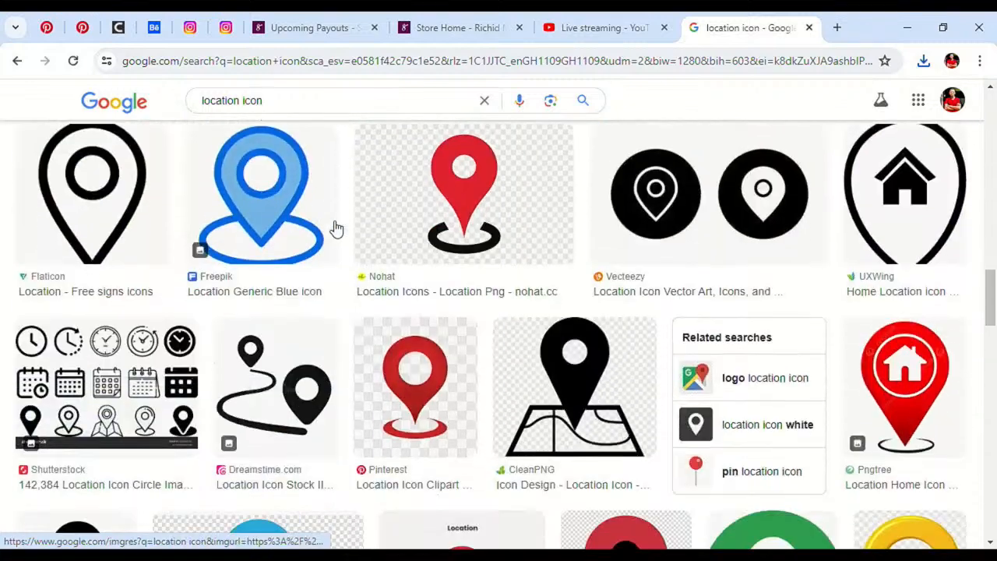
scroll(335, 227, down, 4)
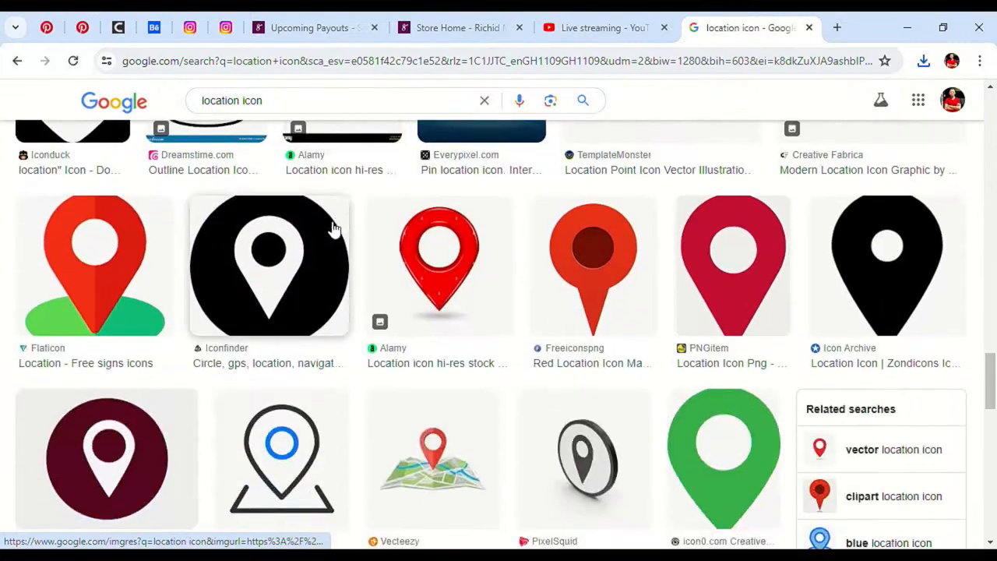
click(331, 282)
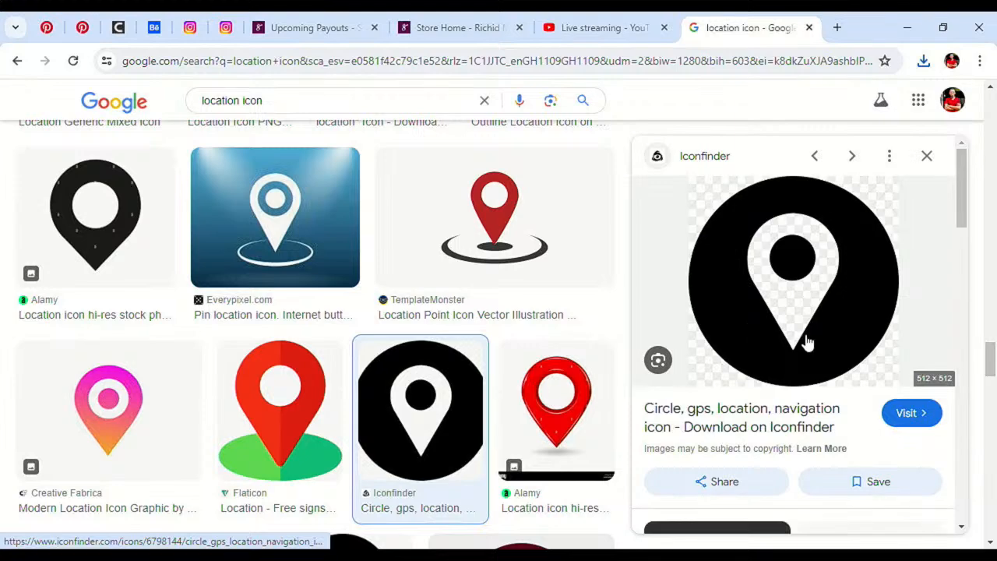
right_click(838, 343)
click(746, 277)
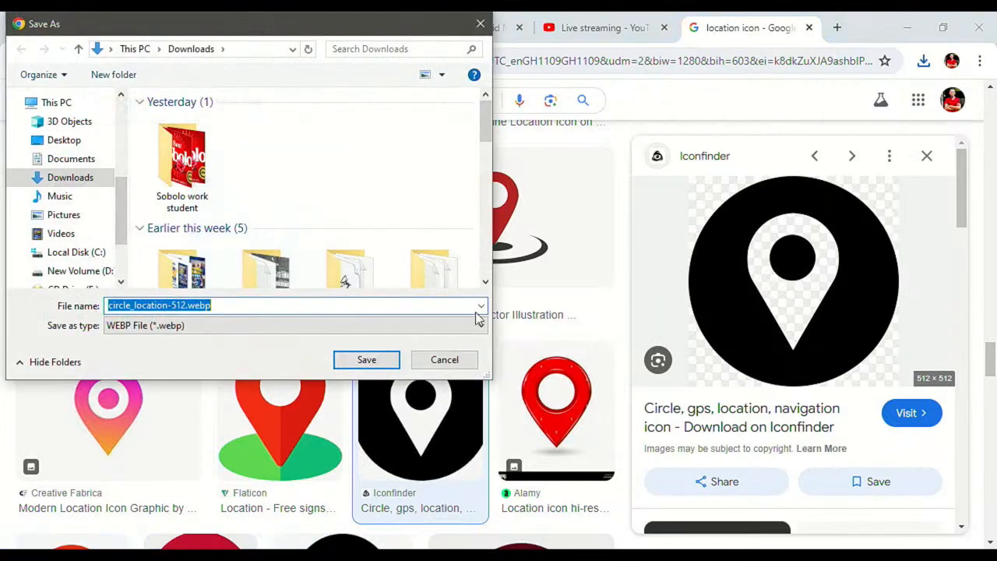
click(458, 362)
Step: Save the outlined pin-in-black-circle location icon to Downloads as images.png
scroll(752, 327, down, 10)
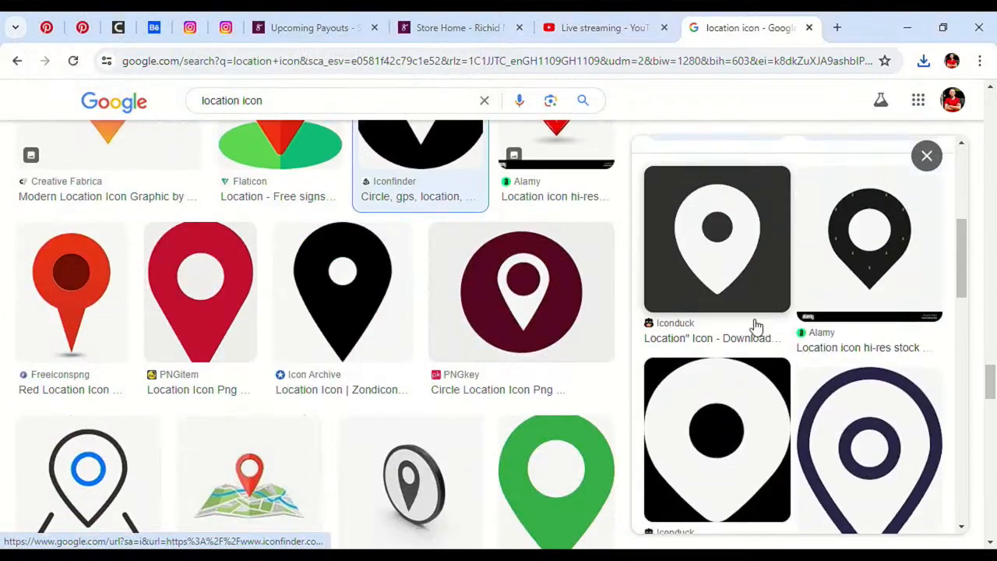
scroll(748, 321, down, 8)
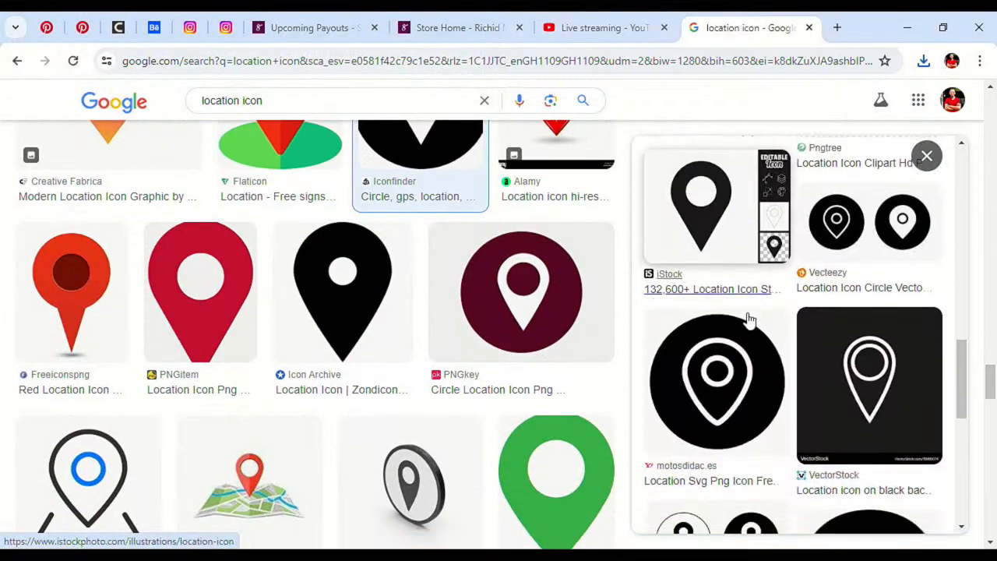
click(748, 346)
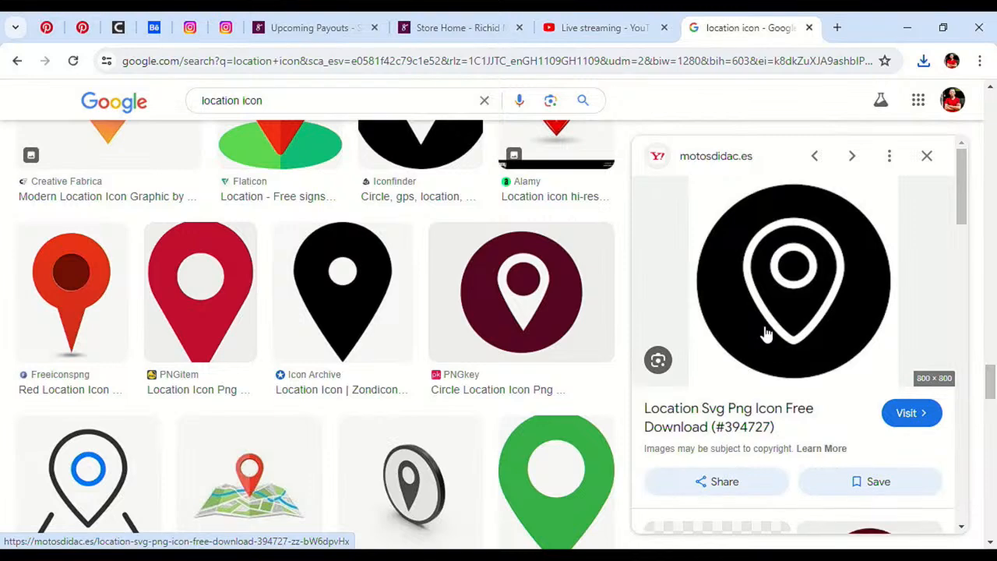
scroll(734, 333, down, 3)
scroll(735, 333, up, 3)
right_click(732, 319)
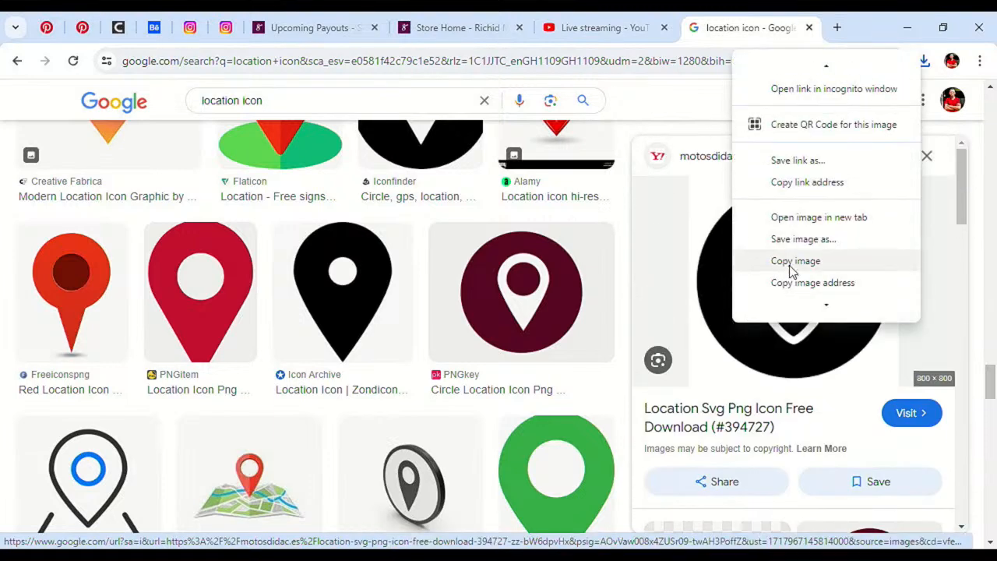
click(788, 263)
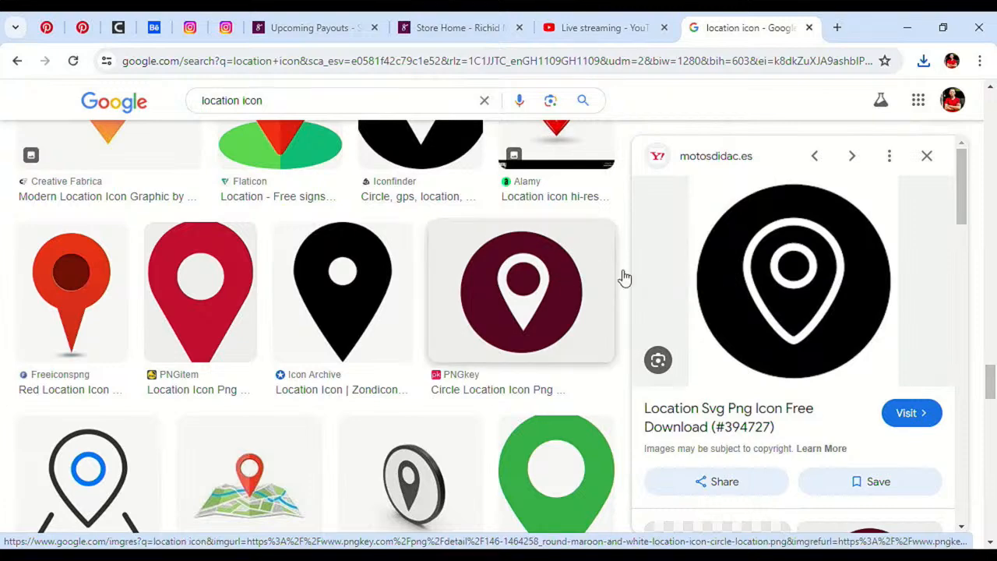
right_click(724, 311)
click(788, 242)
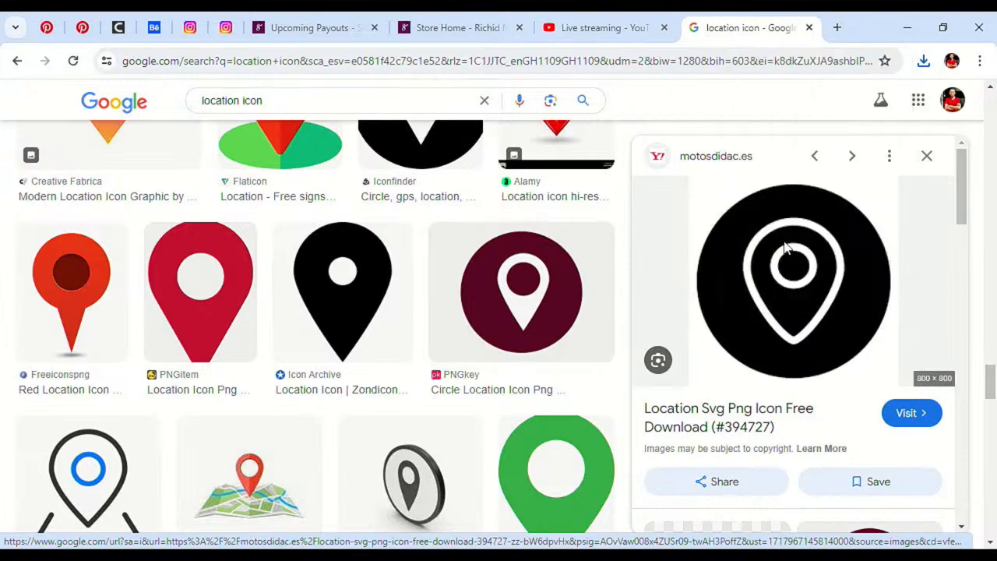
click(366, 360)
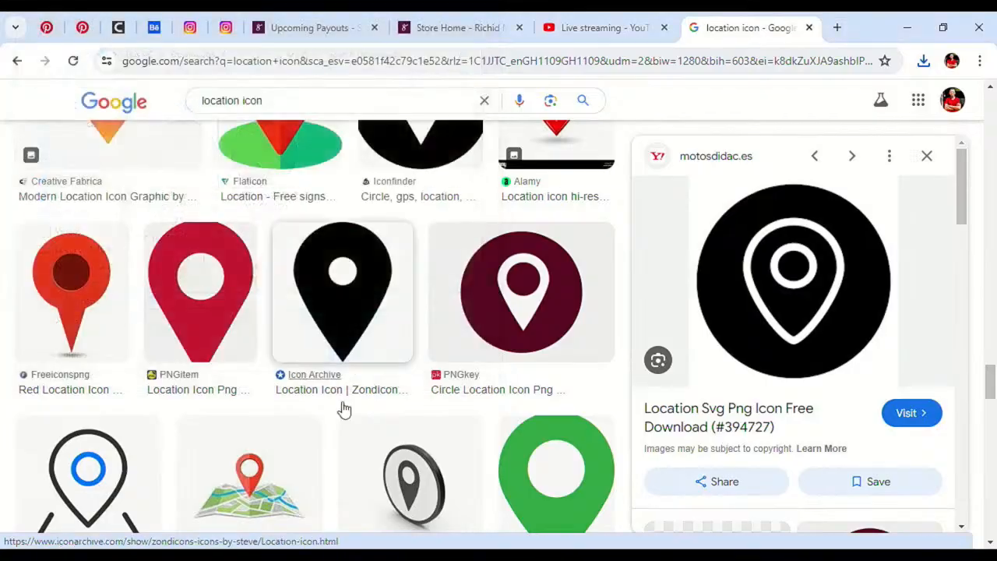
Step: In the Downloads folder, select the location, email and call icon files and drag them toward CorelDRAW
key(alt+Tab)
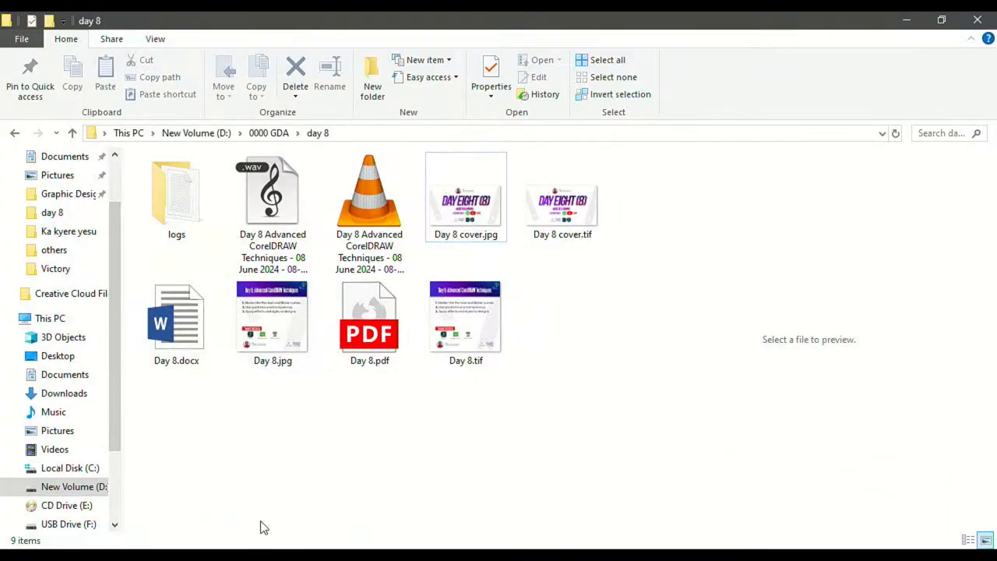
click(84, 394)
click(173, 195)
click(328, 206)
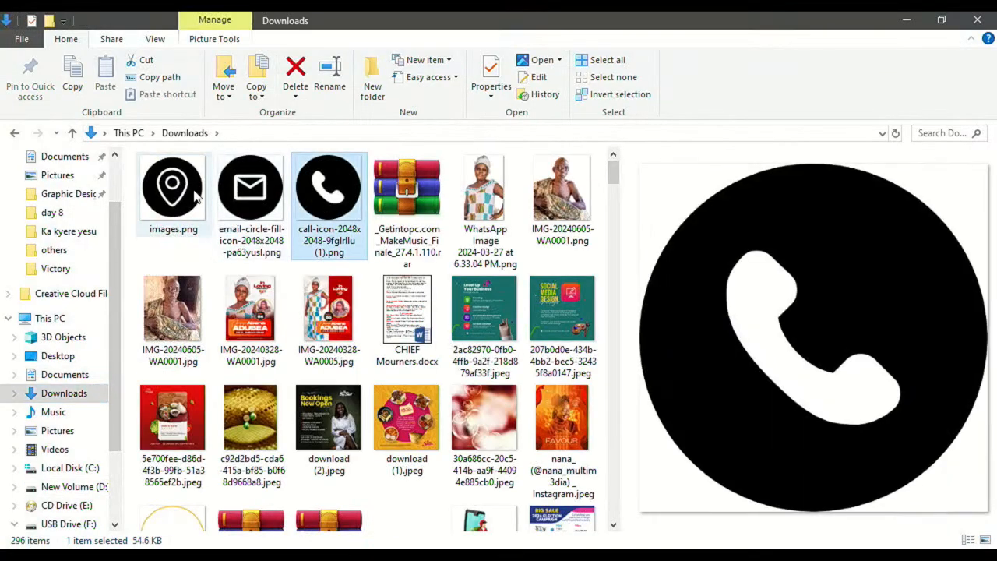
click(191, 196)
shift+click(338, 216)
drag(332, 219, 583, 483)
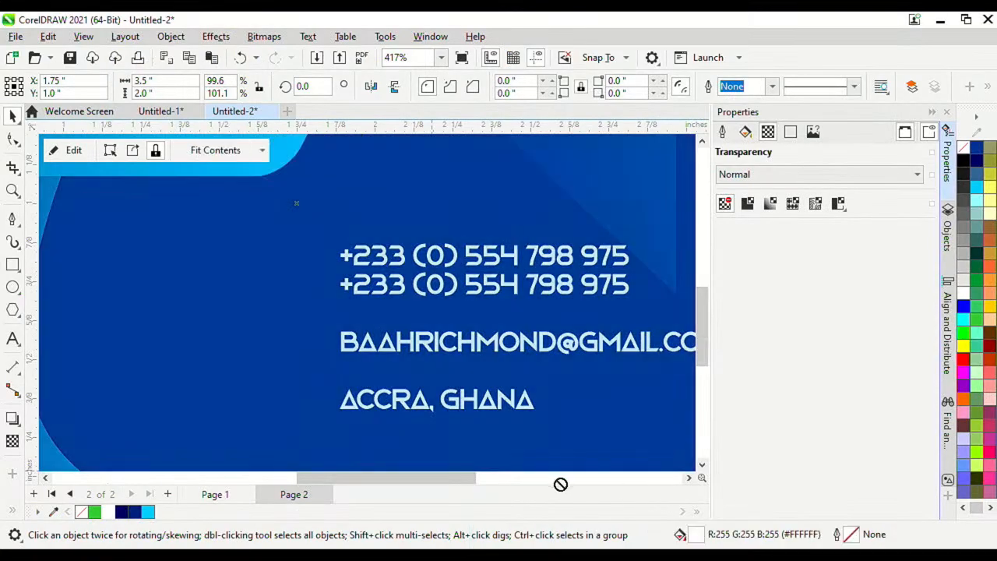
Step: Drop the three icon PNG files from Downloads onto the CorelDRAW page
drag(418, 469, 709, 234)
scroll(490, 290, down, 9)
scroll(482, 377, up, 2)
scroll(327, 534, down, 1)
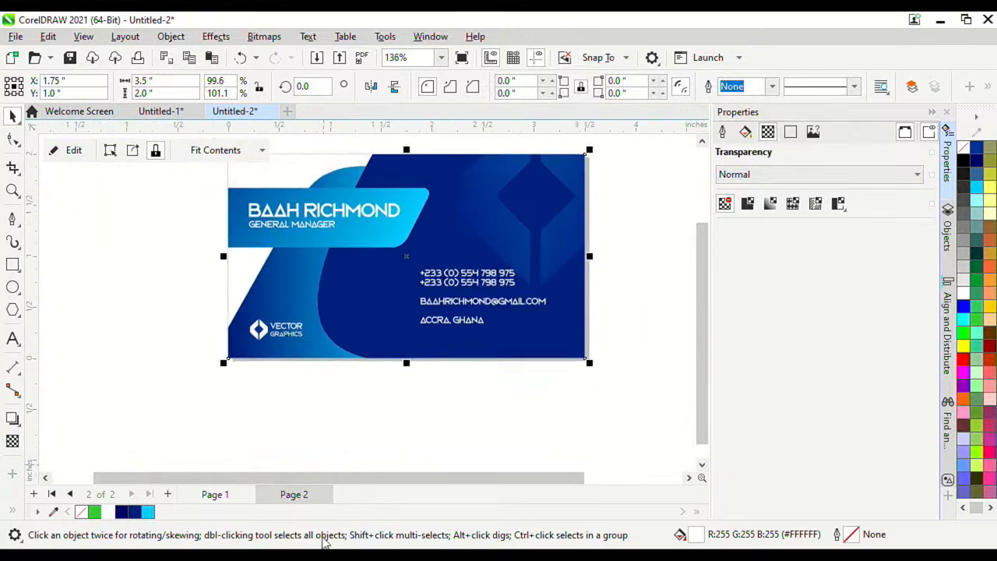
click(324, 555)
drag(330, 206, 501, 333)
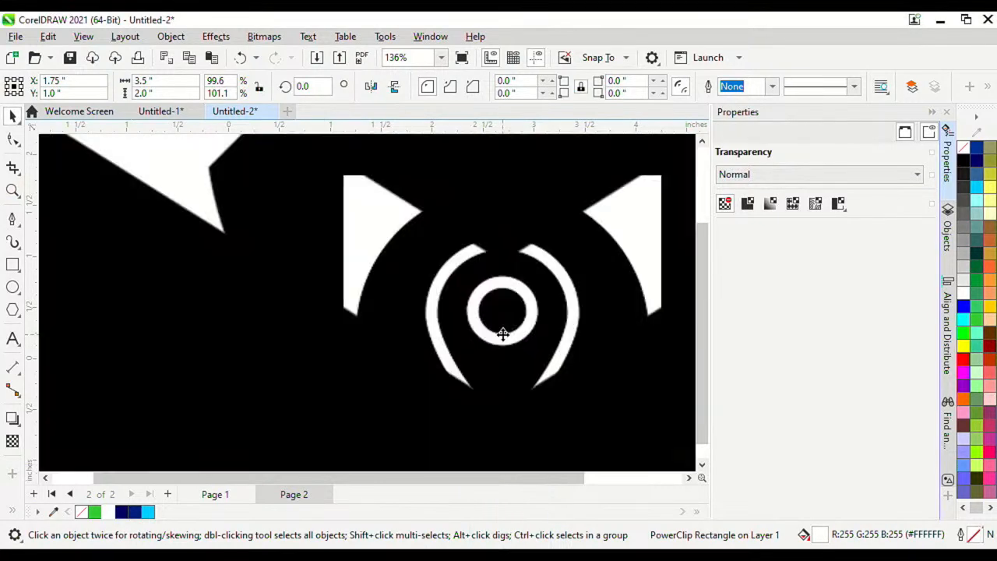
Step: Place the phone circle beside the envelope and the pin below it, then shrink the two large circles
scroll(486, 318, down, 8)
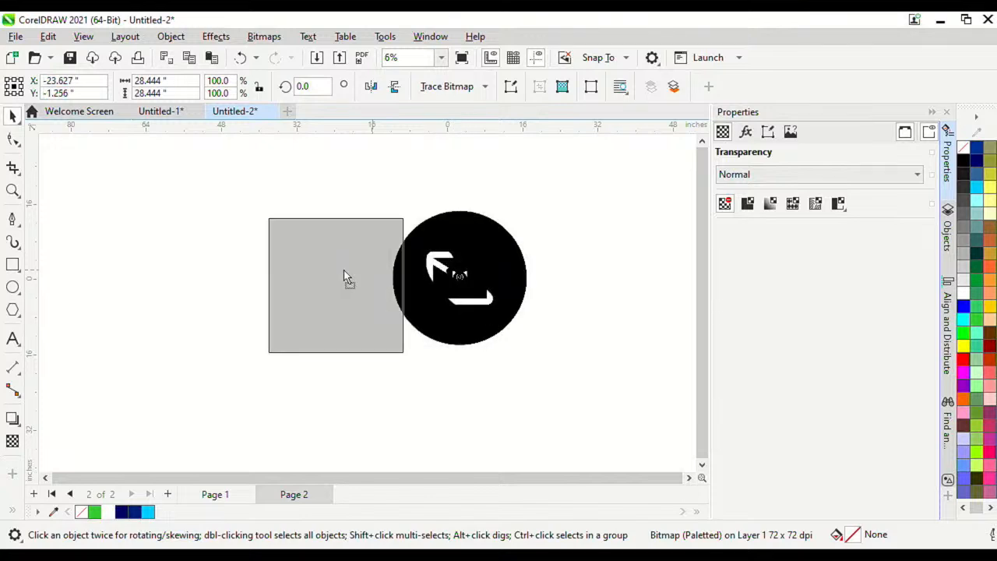
scroll(445, 278, up, 2)
drag(525, 256, 375, 268)
scroll(466, 279, up, 1)
drag(476, 285, 467, 329)
scroll(386, 304, down, 1)
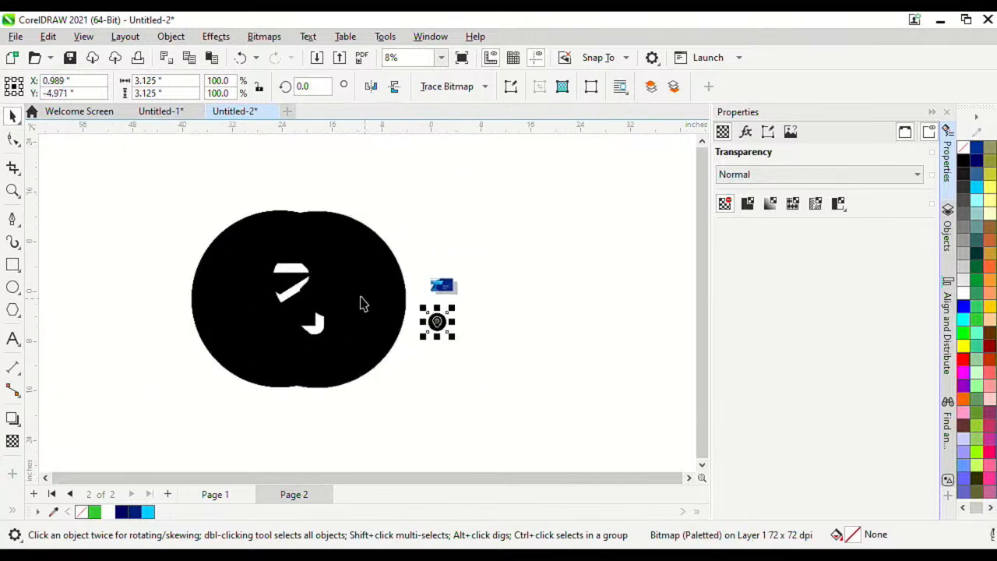
click(313, 270)
drag(403, 421, 296, 276)
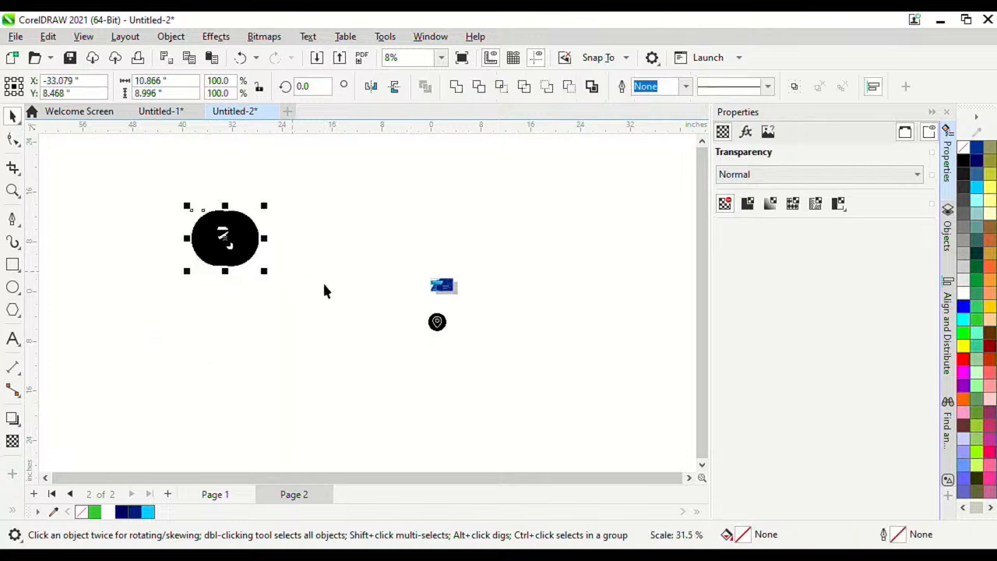
drag(249, 239, 514, 325)
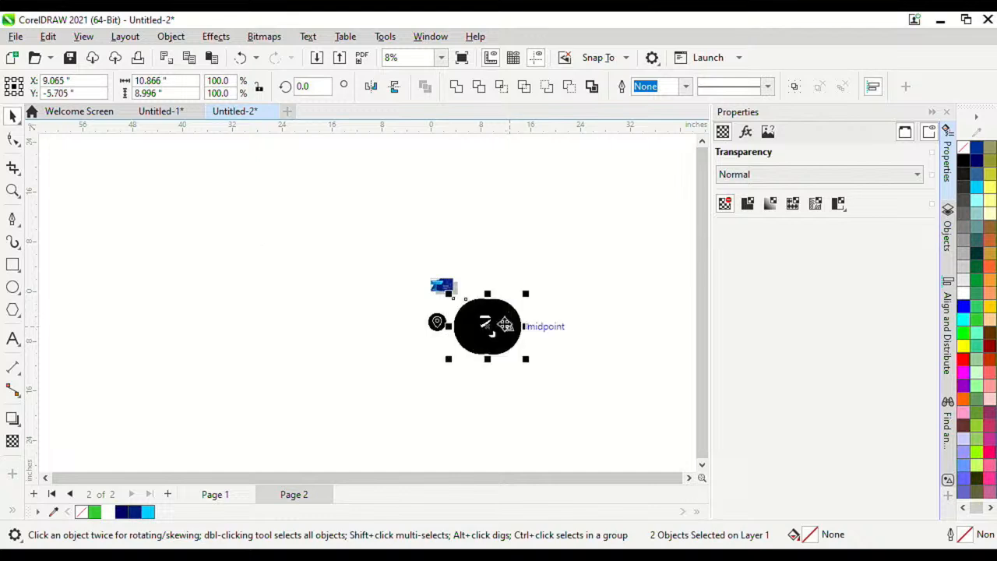
Step: Shrink the phone and mail circles to about half size and move them up beside the pin
scroll(514, 324, up, 2)
scroll(528, 333, up, 1)
drag(530, 290, 483, 326)
click(504, 307)
drag(432, 383, 497, 269)
scroll(479, 272, up, 1)
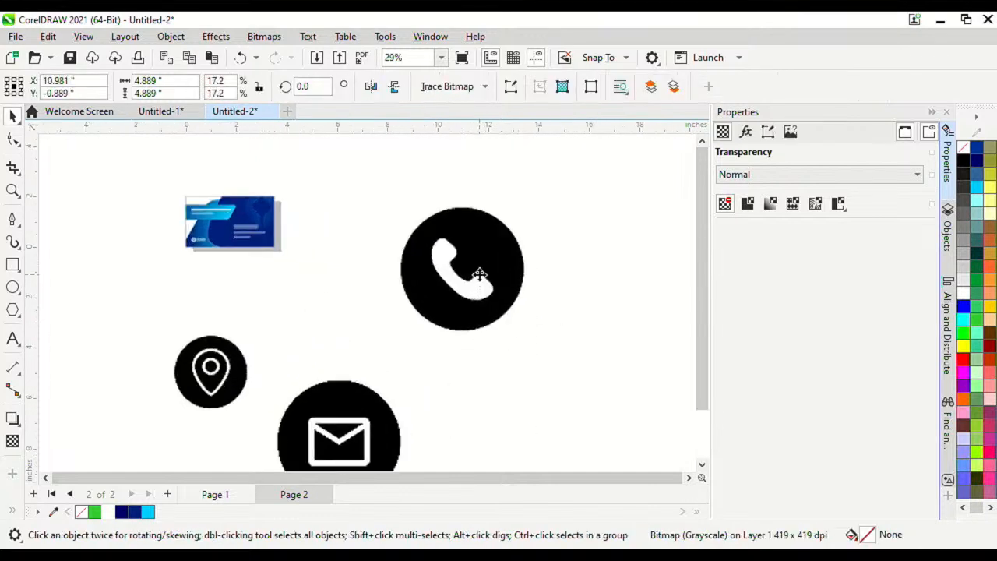
drag(376, 422, 376, 355)
Step: Scale the phone and mail circles to match the pin, and shrink the location pin to 67%
scroll(424, 281, up, 1)
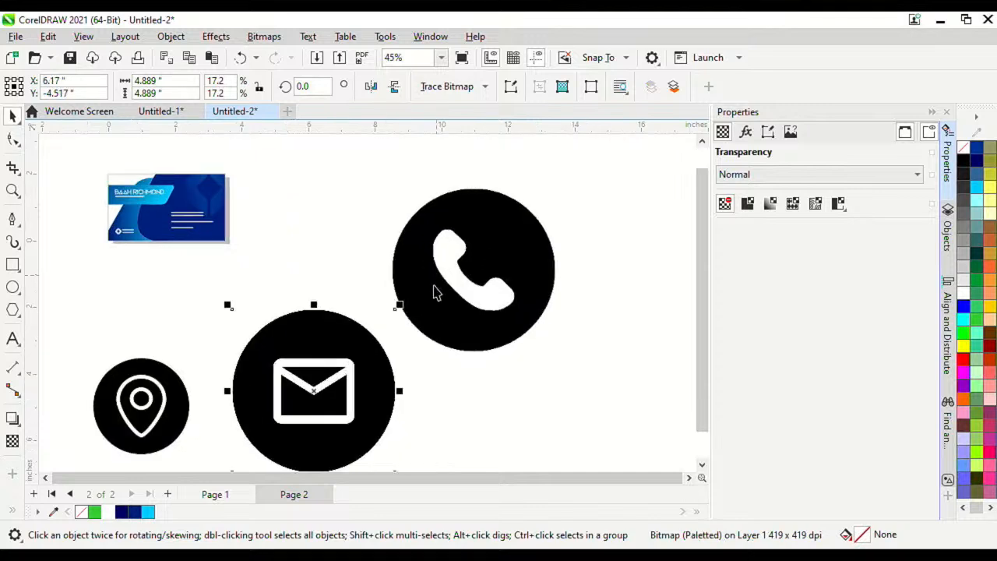
click(414, 312)
shift+click(357, 348)
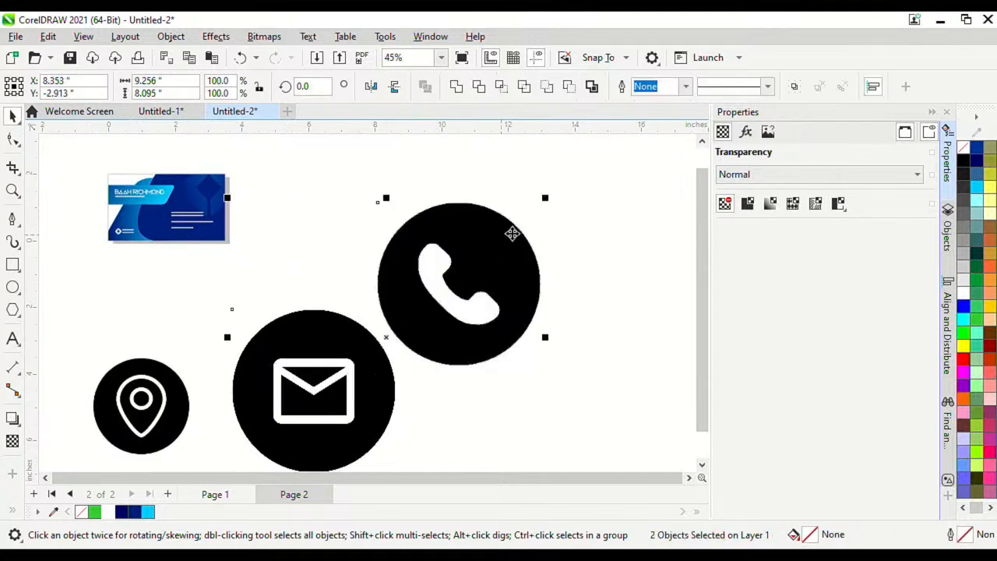
drag(546, 200, 429, 351)
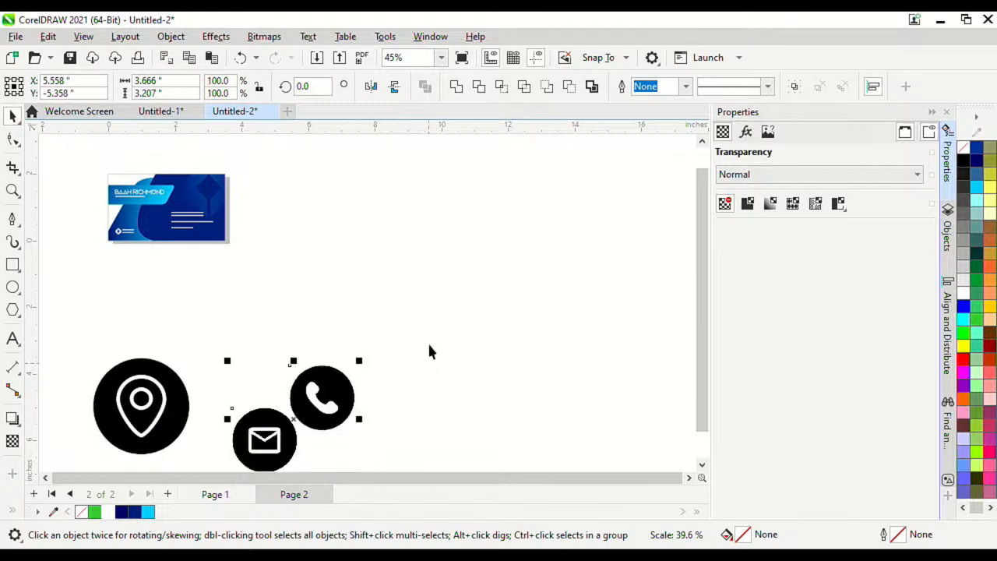
scroll(429, 352, down, 1)
scroll(344, 380, up, 1)
drag(234, 370, 354, 296)
drag(370, 235, 328, 277)
drag(315, 335, 342, 338)
Step: Group-select the three contact icons and move the roughly 1.229 × 1.303-inch cluster up and left
scroll(332, 356, up, 2)
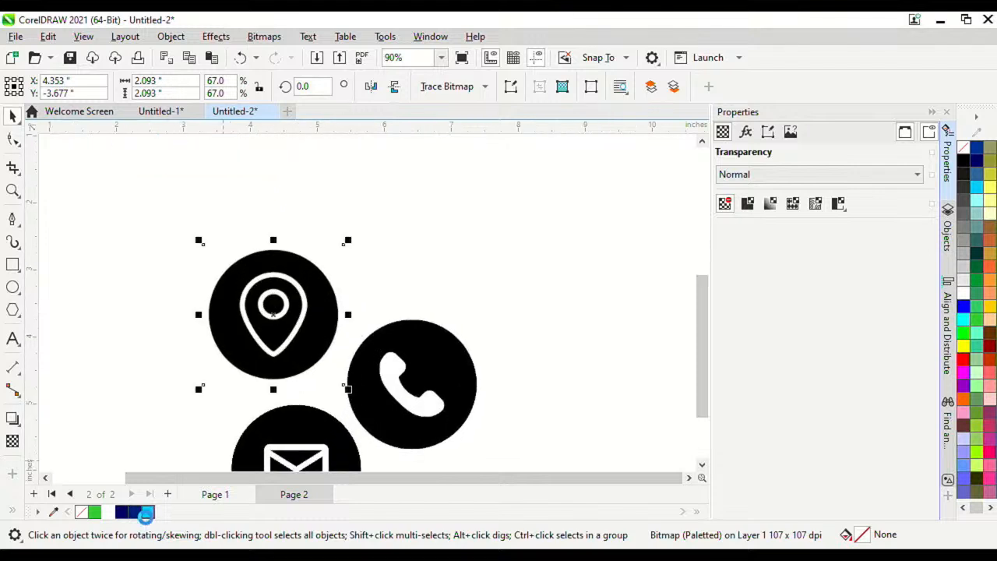
scroll(294, 356, down, 3)
drag(213, 267, 312, 319)
scroll(280, 256, up, 2)
scroll(417, 443, up, 2)
scroll(324, 283, down, 2)
scroll(325, 327, up, 2)
drag(335, 418, 409, 259)
Step: Apply Outline Trace > Detailed Logo to the phone icon
click(383, 311)
scroll(383, 311, up, 3)
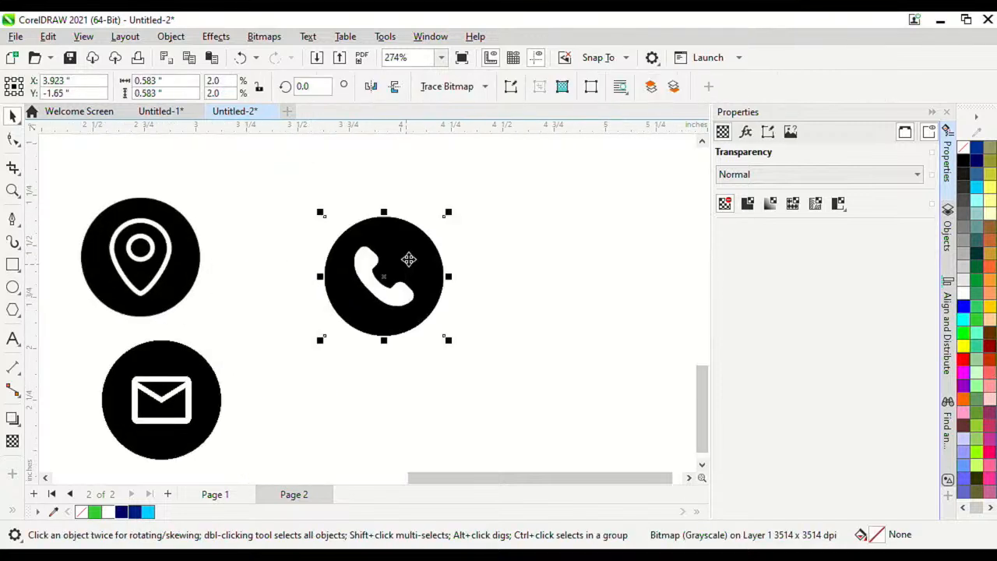
right_click(415, 251)
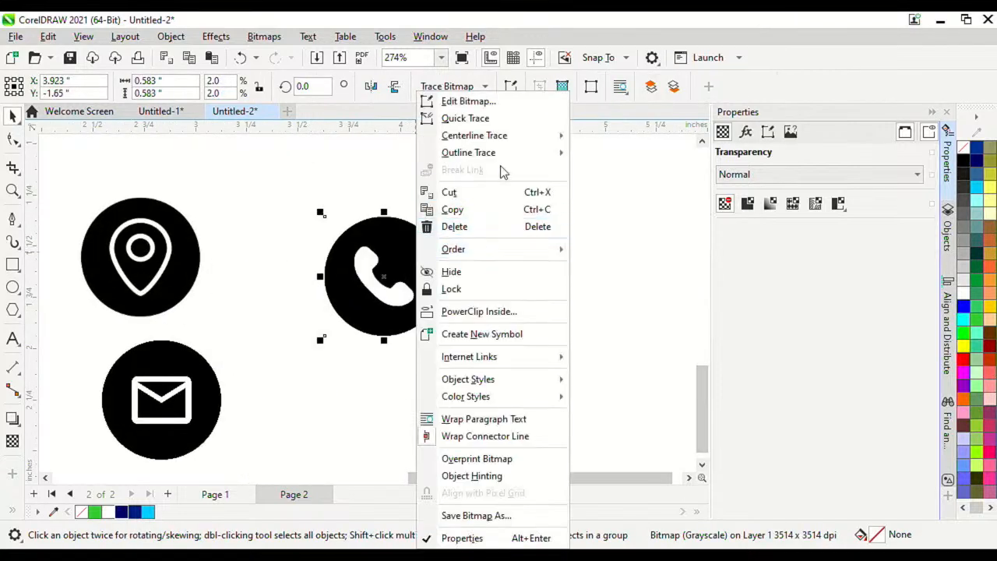
mouse_move(507, 159)
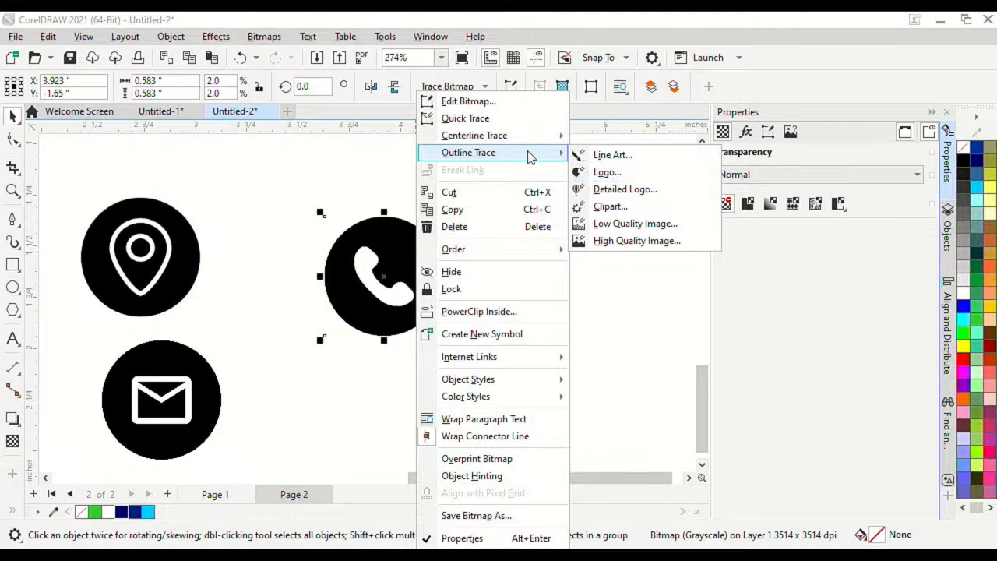
click(633, 190)
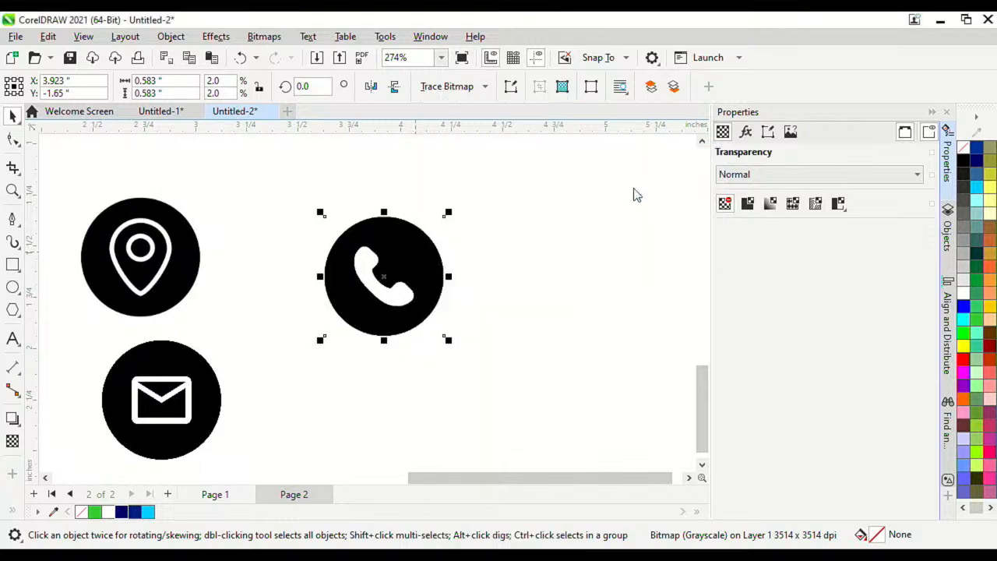
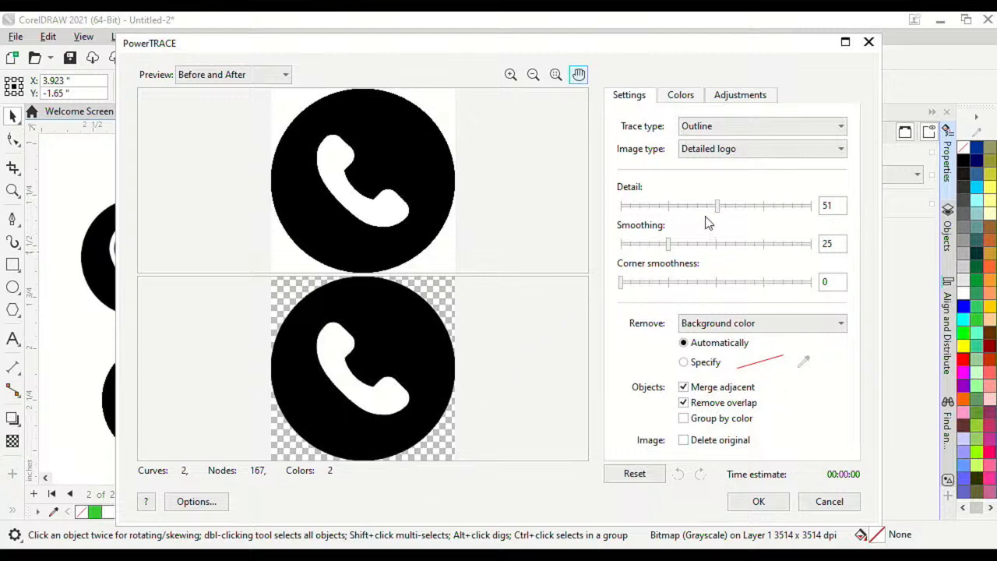
Step: Accept the phone trace, move it beside the bitmap and ungroup all its pieces
click(757, 502)
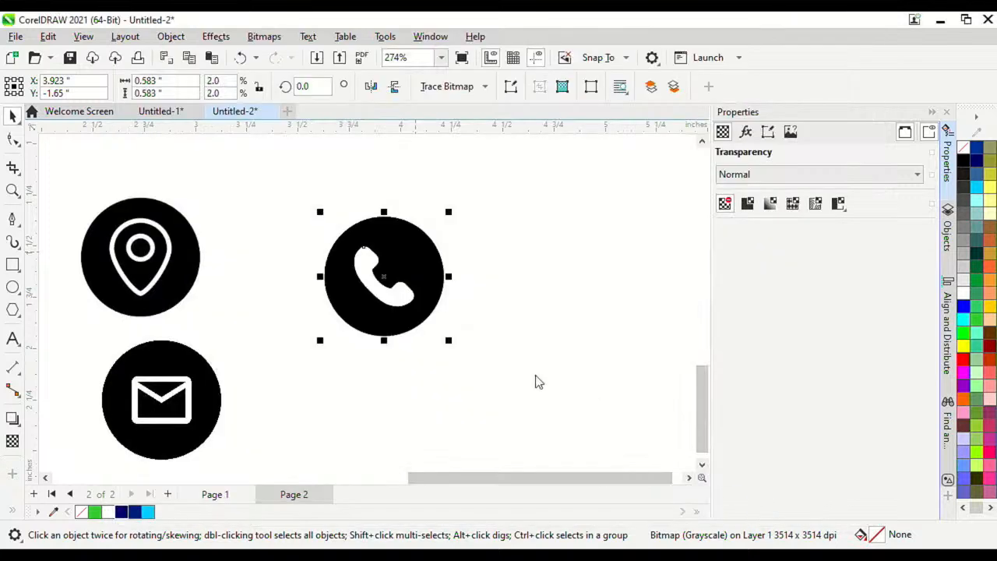
mouse_move(418, 278)
mouse_down()
mouse_move(641, 295)
mouse_move(620, 292)
mouse_up()
scroll(620, 292, up, 1)
right_click(618, 262)
click(627, 133)
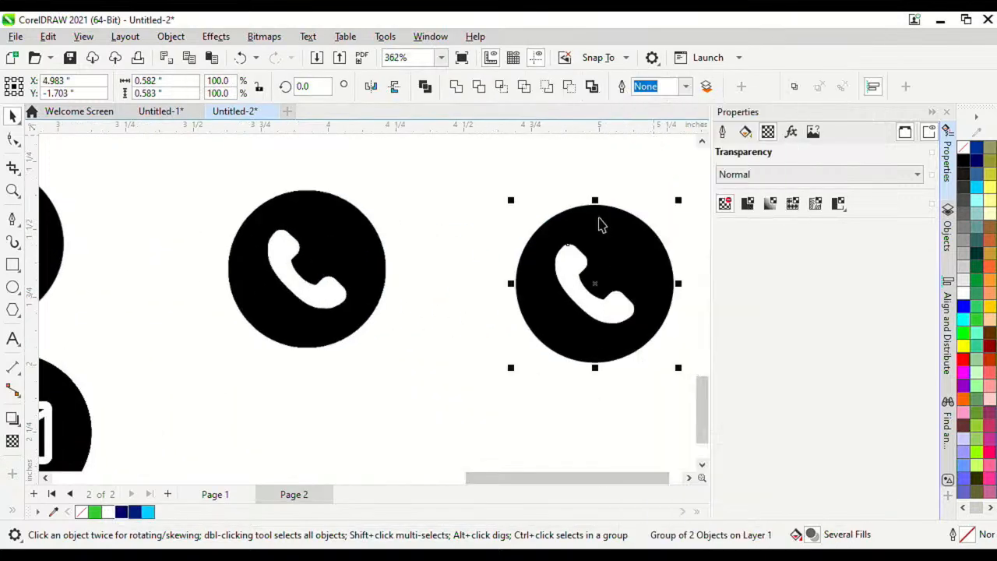
Step: Delete the white phone piece and fill the cut-out circle Deep Navy Blue
click(552, 391)
drag(616, 311, 546, 339)
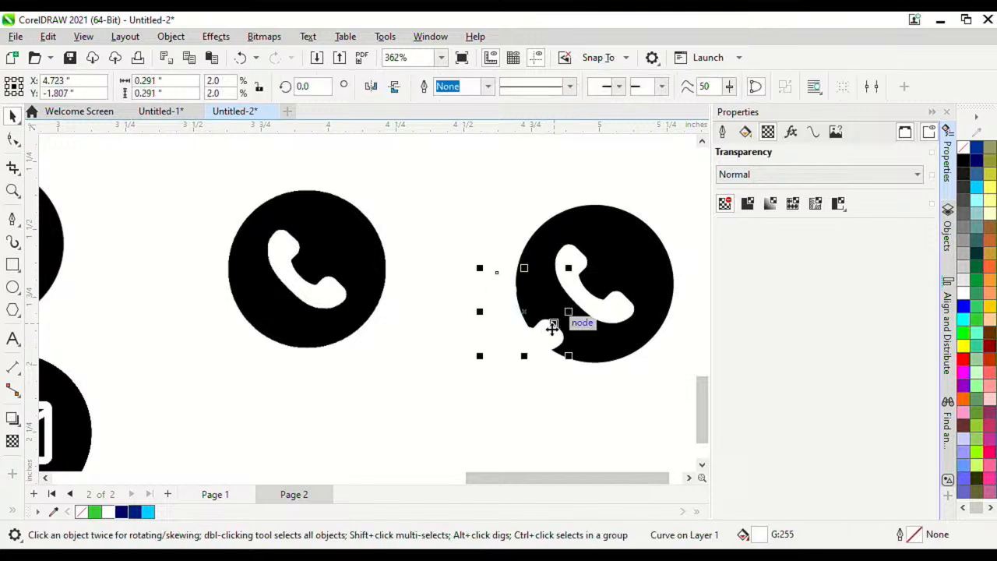
key(Delete)
click(552, 329)
click(129, 511)
Step: Move the navy phone circle onto the card over the text and recolour it Sky Blue
scroll(494, 370, down, 3)
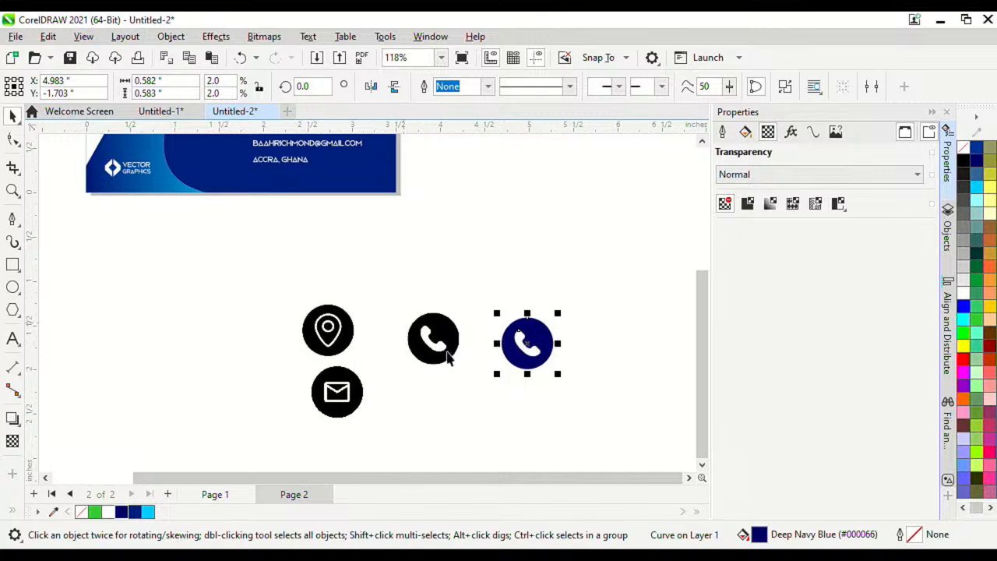
scroll(526, 355, down, 2)
scroll(522, 416, up, 2)
drag(523, 419, 286, 327)
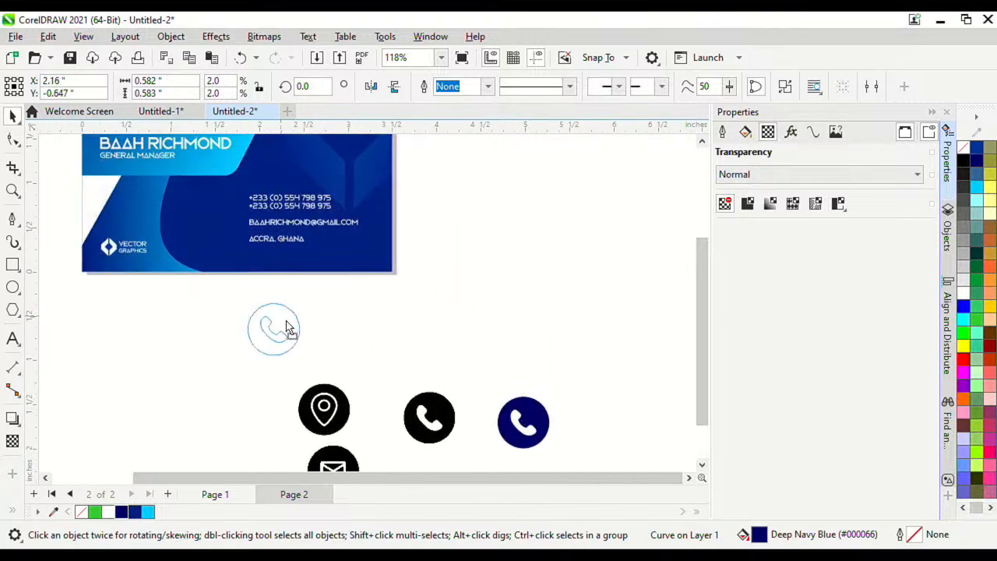
scroll(379, 329, up, 2)
drag(379, 329, 339, 271)
scroll(325, 304, down, 2)
scroll(305, 318, up, 2)
click(147, 510)
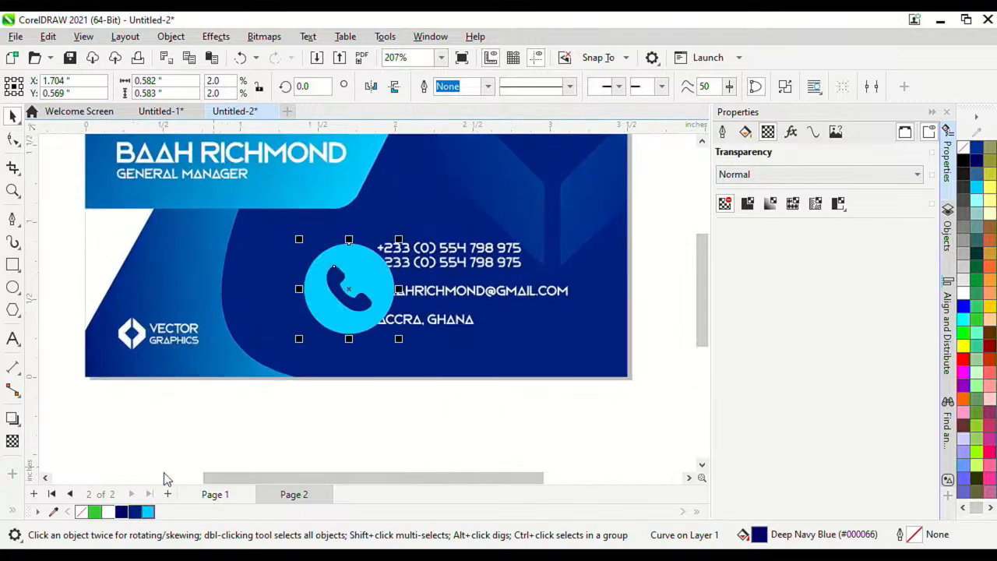
Step: Shrink the phone icon to about 0.092 inch beside the phone numbers
scroll(382, 250, down, 2)
scroll(382, 246, up, 2)
scroll(532, 411, down, 1)
drag(506, 415, 512, 347)
scroll(445, 327, up, 3)
scroll(438, 334, down, 4)
click(609, 441)
scroll(610, 440, down, 3)
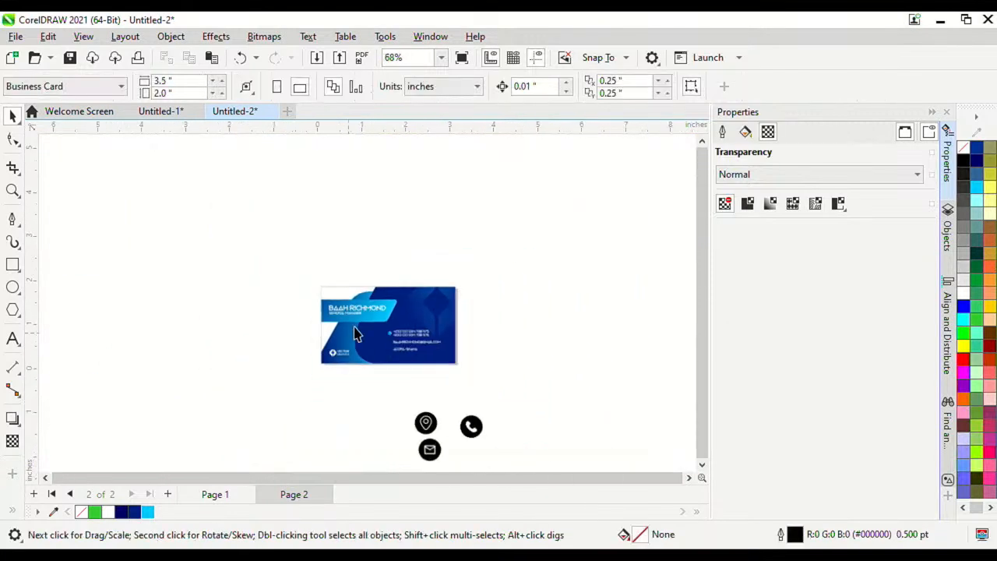
scroll(450, 442, up, 3)
Step: Delete the original phone bitmap
click(515, 442)
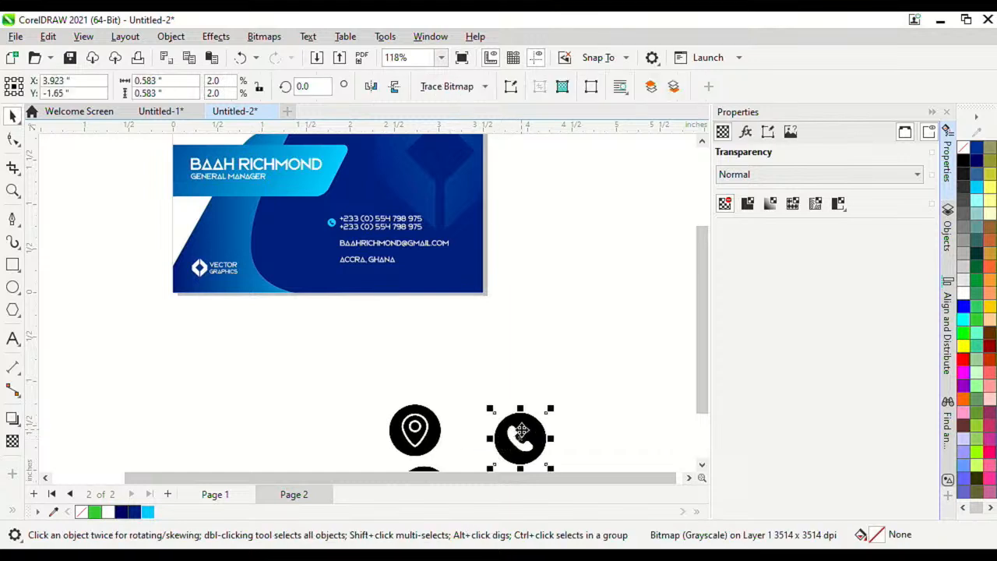
key(Delete)
scroll(412, 338, down, 1)
scroll(437, 427, up, 1)
Step: Quick Trace the mail bitmap, then discard the quick-trace result
drag(438, 430, 492, 319)
right_click(492, 319)
mouse_move(618, 160)
click(559, 117)
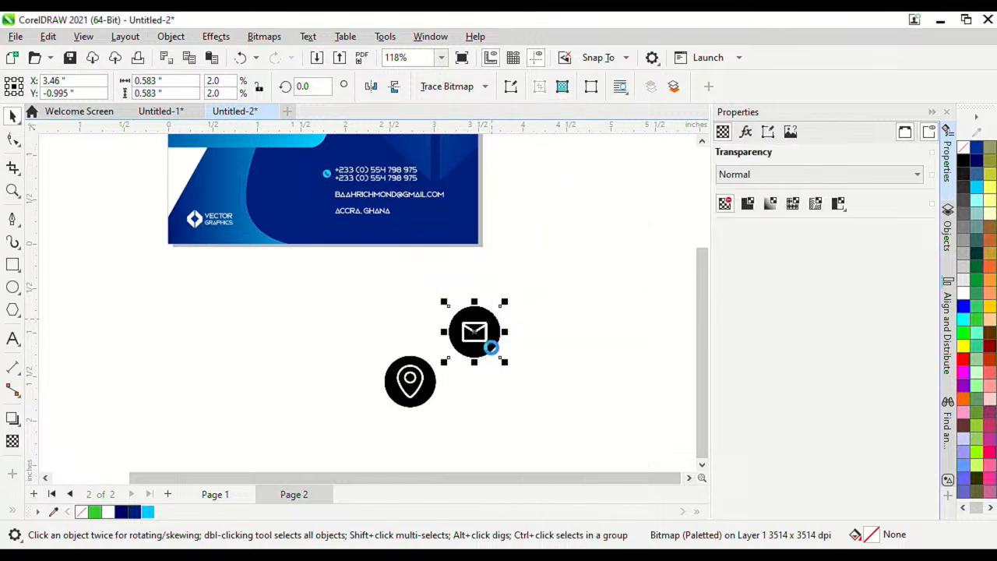
scroll(490, 343, up, 2)
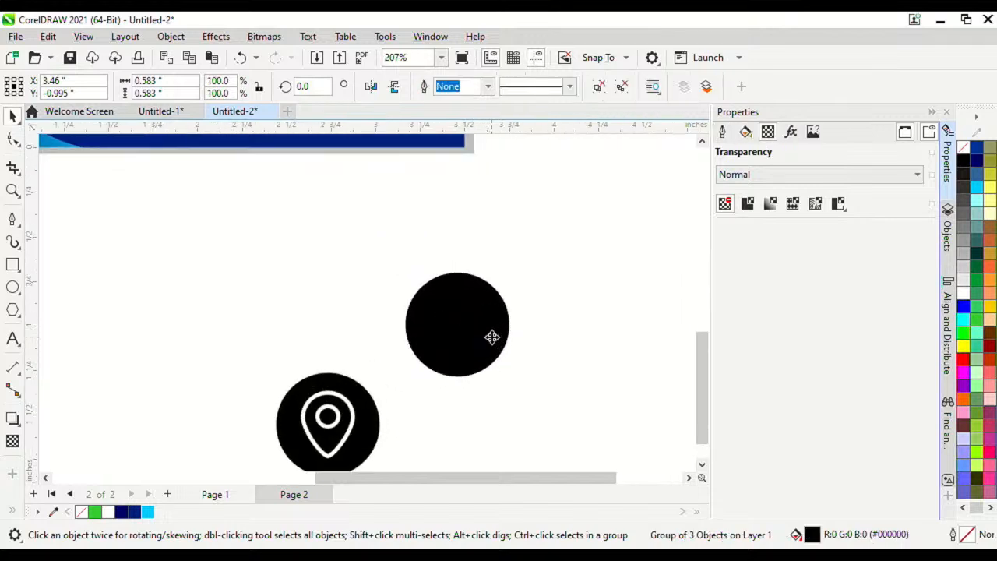
drag(490, 333, 637, 269)
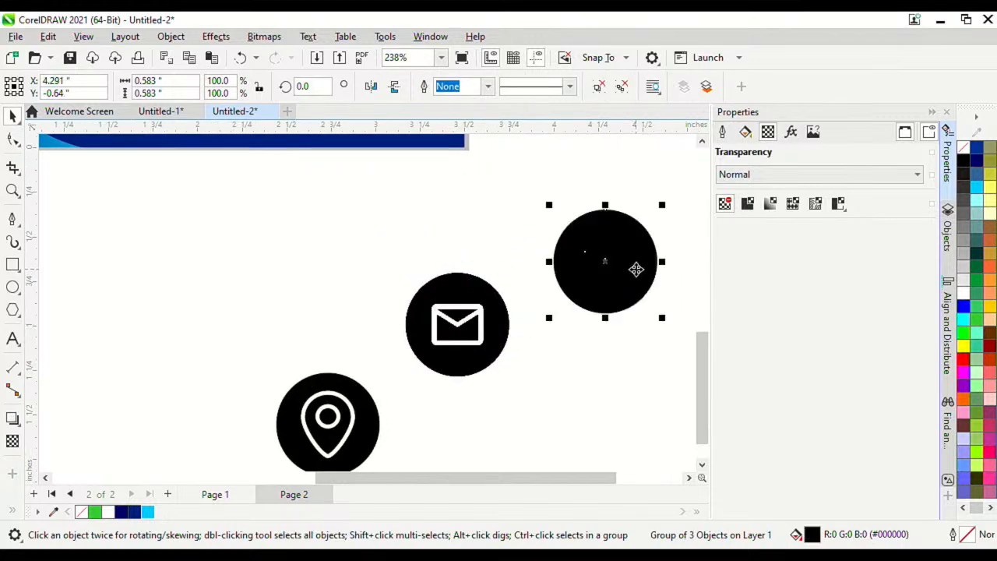
key(Delete)
Step: Trace the mail bitmap with Outline Trace > Detailed Logo (3 curves, 142 nodes)
right_click(481, 362)
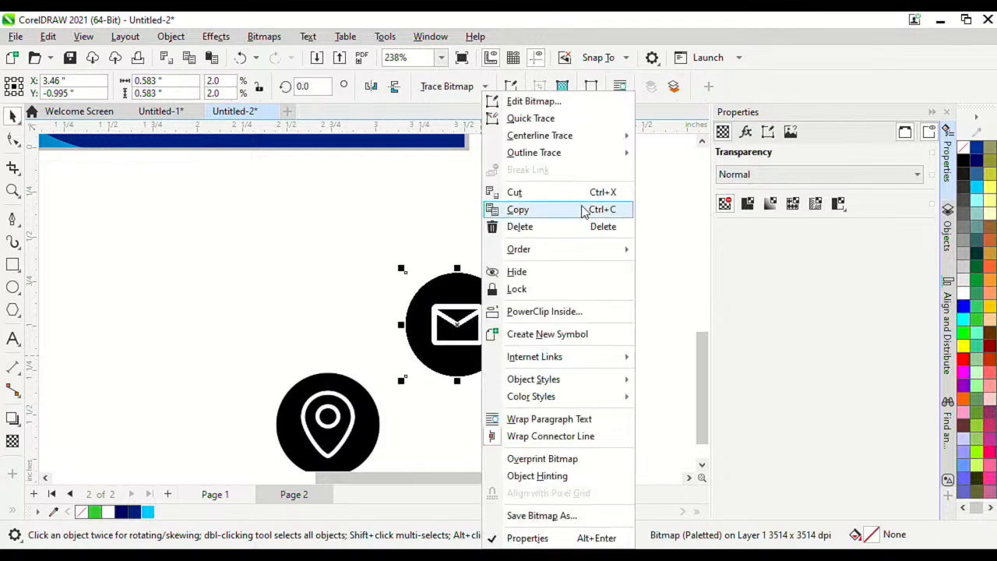
mouse_move(597, 154)
click(715, 189)
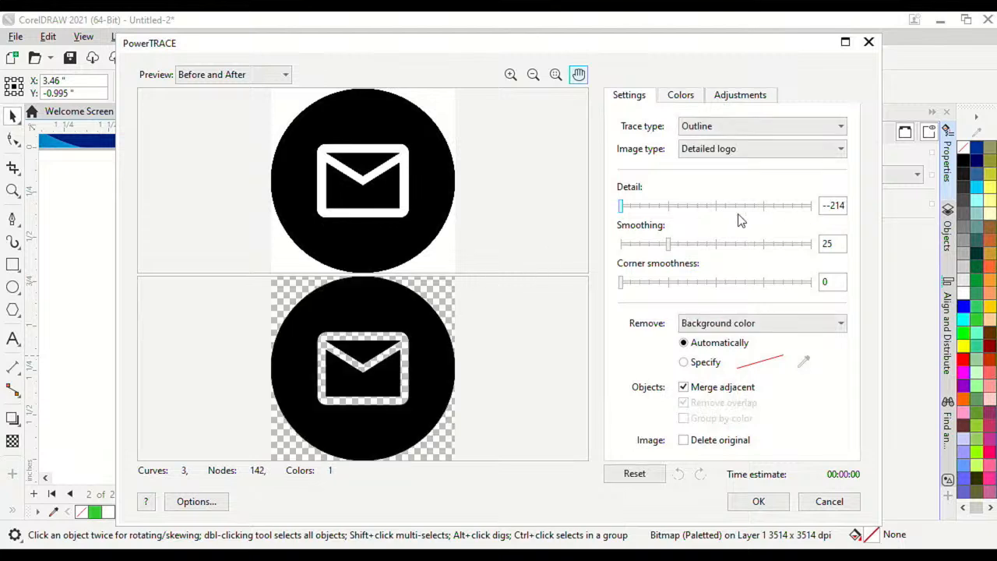
click(750, 505)
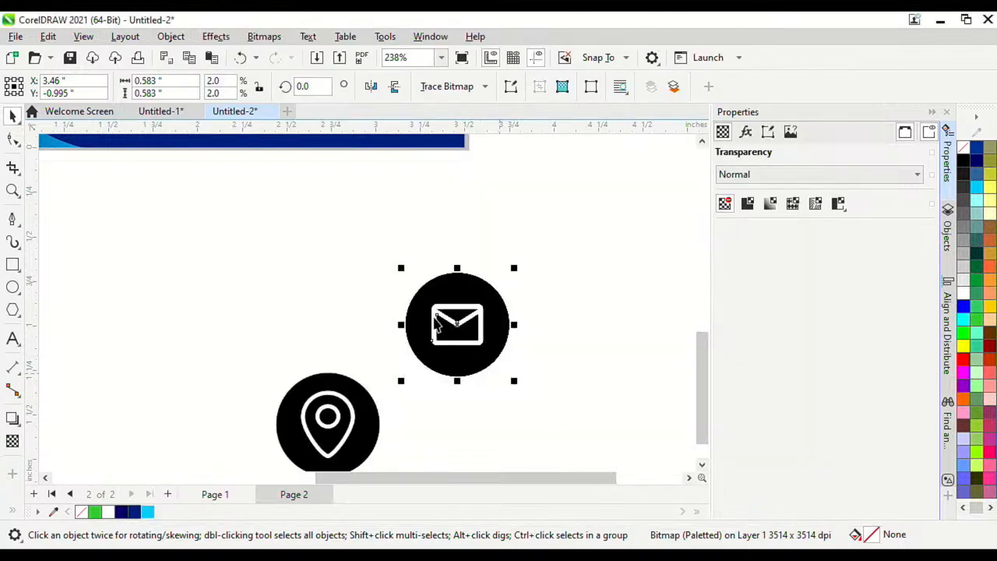
scroll(437, 326, down, 1)
Step: Fill the traced mail icon Sky Blue, shrink it to 30% and move it onto the card
click(148, 511)
scroll(462, 340, down, 6)
scroll(418, 311, up, 4)
drag(437, 367, 378, 307)
scroll(378, 312, up, 5)
scroll(412, 363, down, 4)
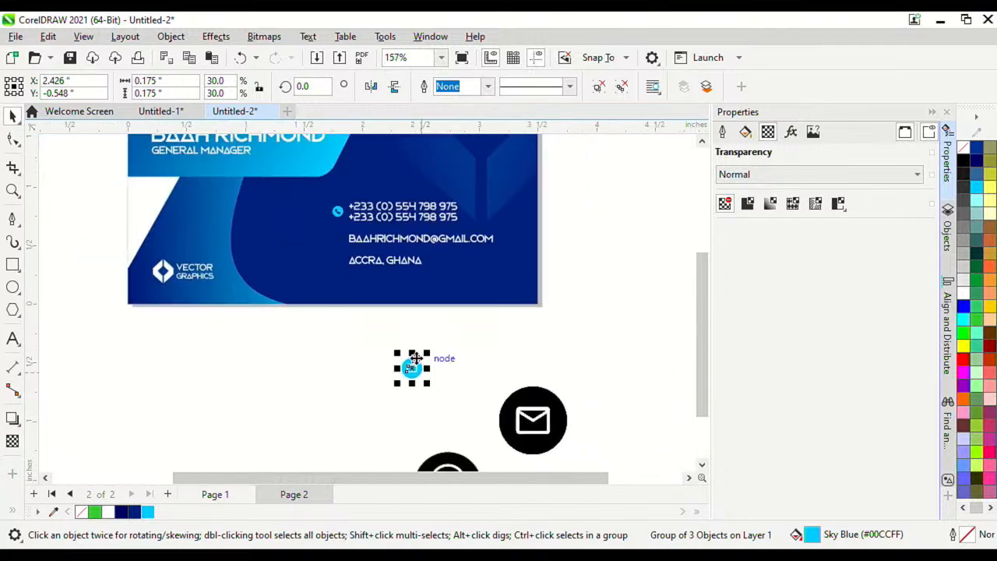
scroll(407, 379, up, 2)
drag(408, 379, 283, 181)
Step: Resize and position the mail icon beside the e-mail line
scroll(387, 296, down, 2)
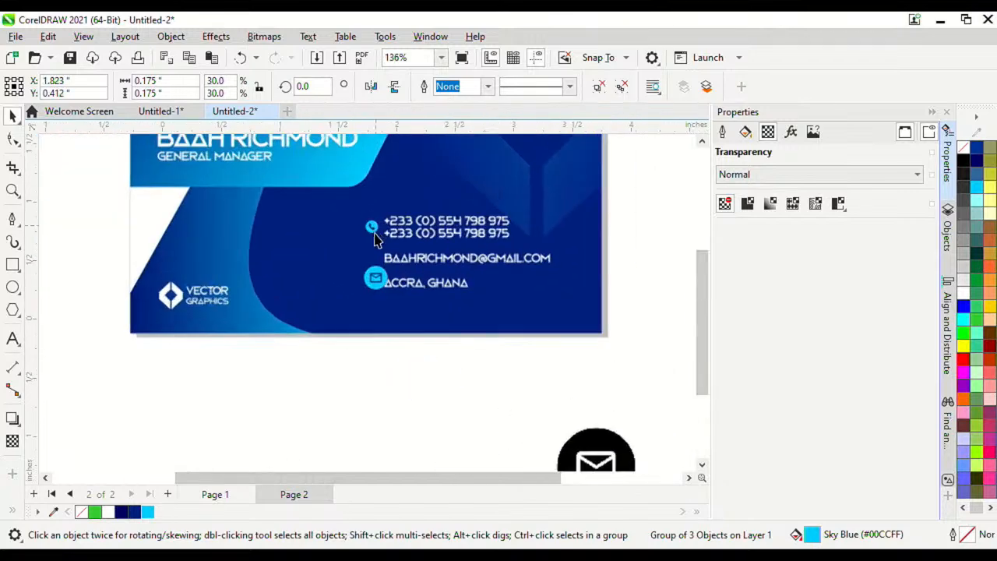
scroll(379, 279, up, 4)
scroll(379, 279, down, 1)
drag(379, 279, 371, 236)
drag(426, 306, 384, 261)
scroll(399, 280, down, 1)
scroll(382, 343, up, 3)
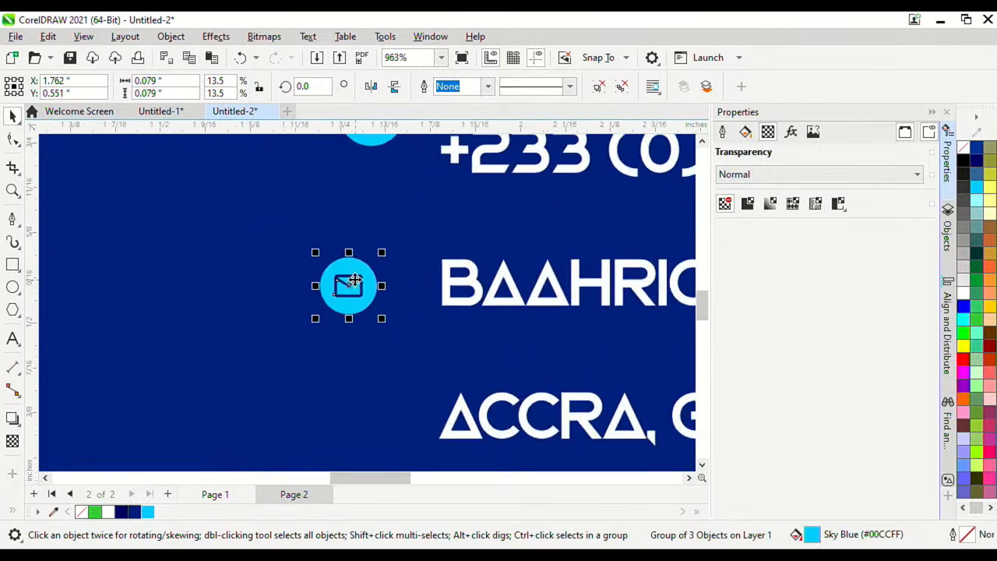
drag(382, 324, 395, 336)
drag(371, 290, 410, 278)
scroll(395, 279, down, 1)
scroll(398, 279, up, 1)
scroll(409, 281, down, 1)
scroll(407, 282, up, 2)
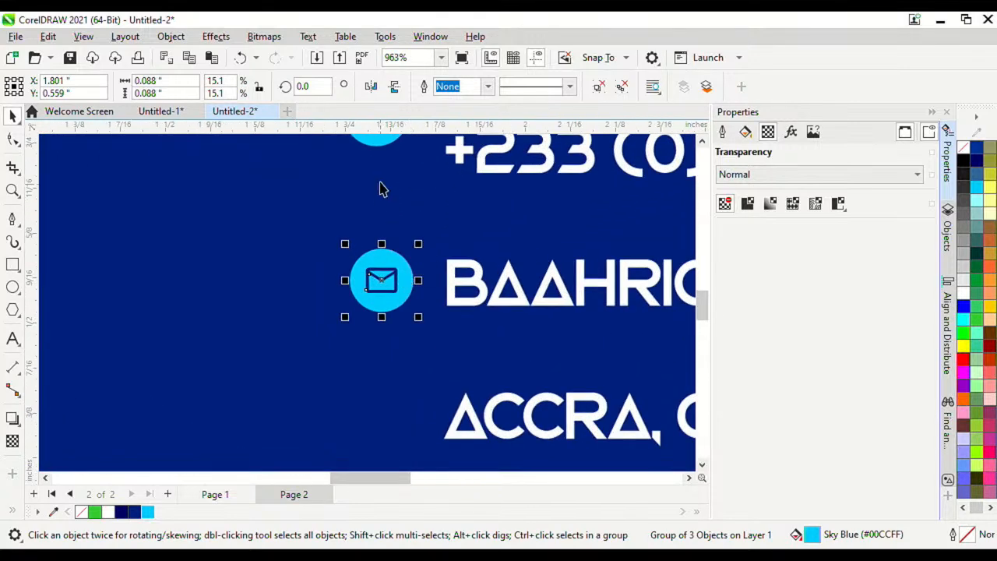
Step: Centre-align the mail icon with the phone icon
shift+click(380, 147)
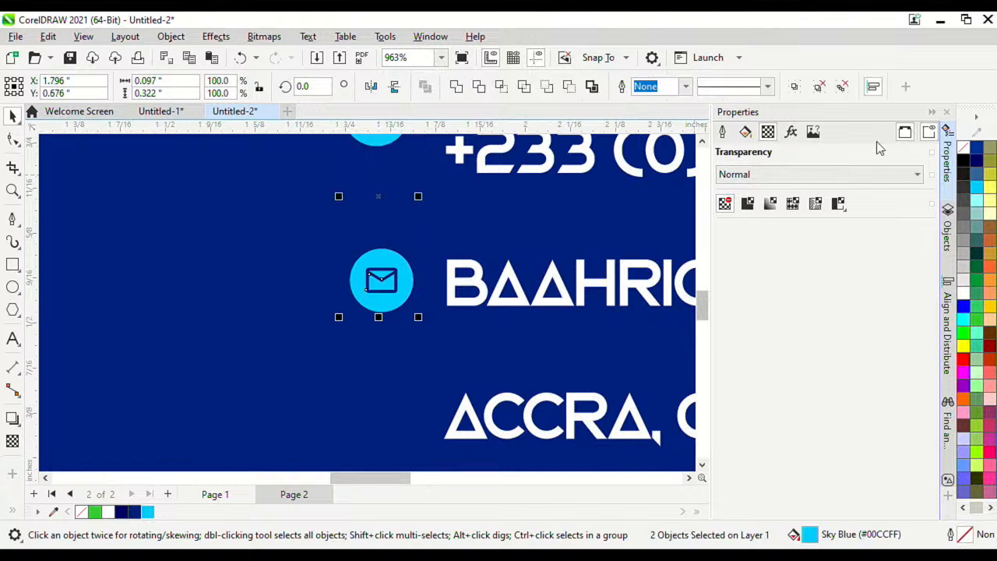
click(947, 311)
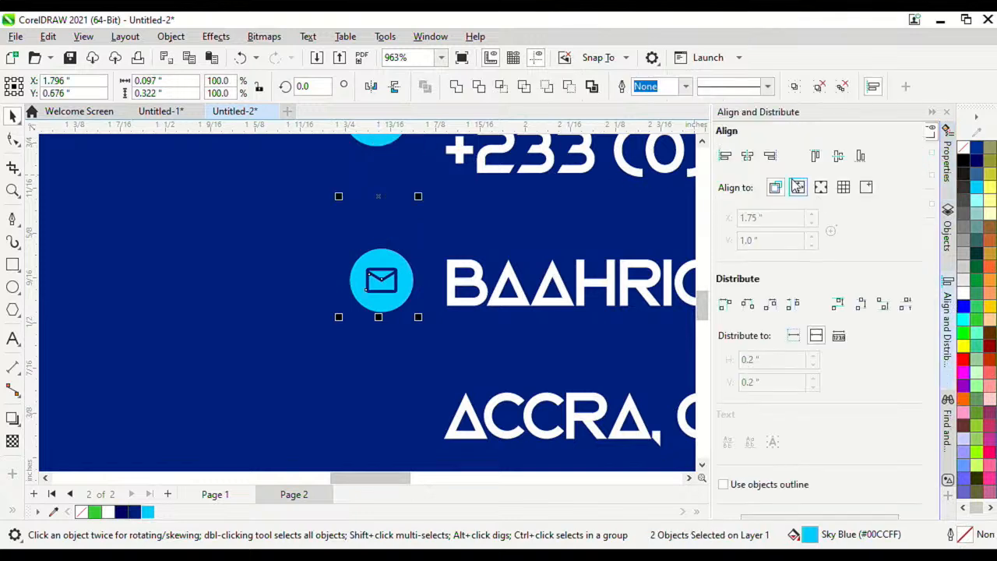
click(745, 159)
scroll(490, 345, down, 6)
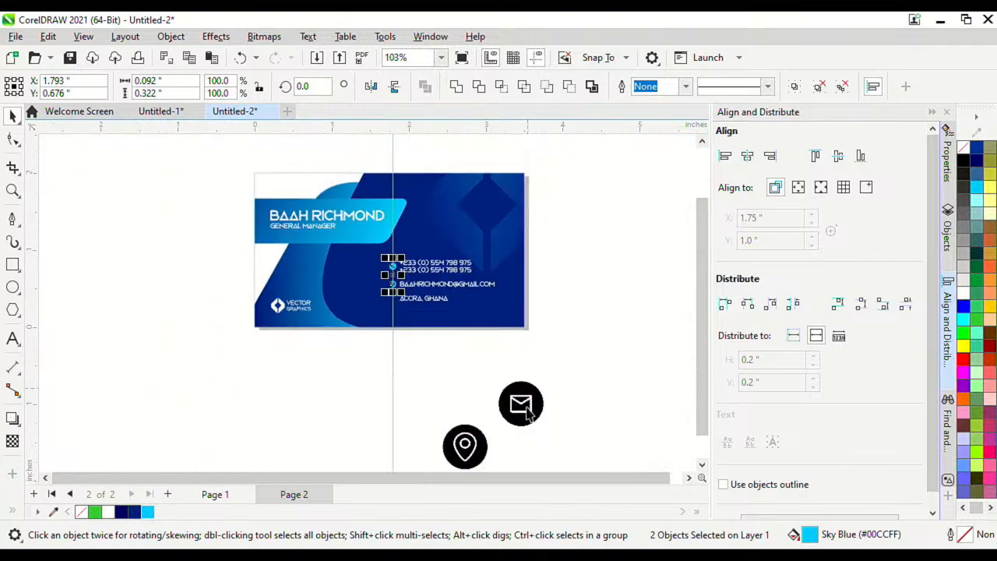
Step: Delete the original mail bitmap
click(522, 413)
key(Delete)
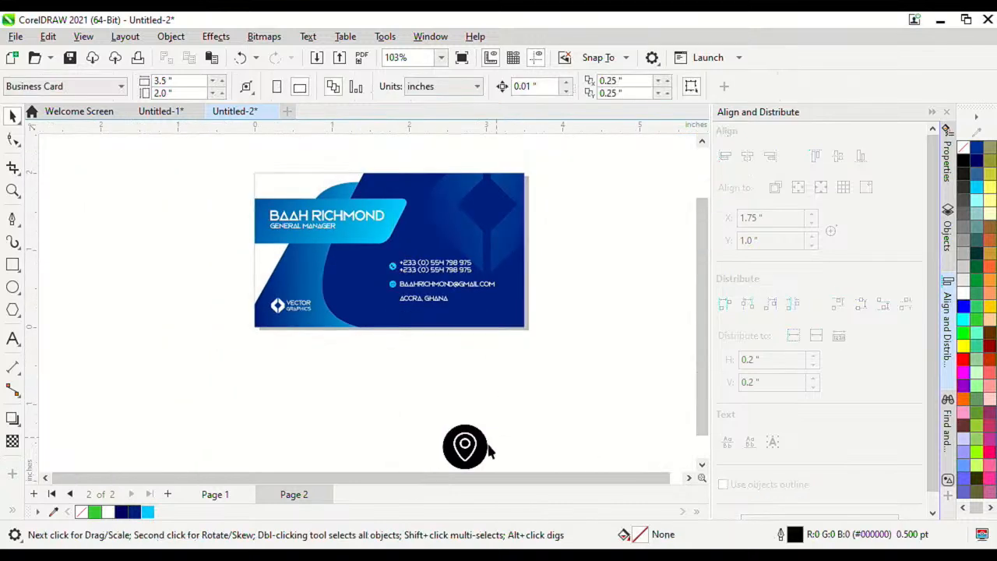
scroll(475, 450, up, 1)
Step: Trace the location-pin bitmap as a Detailed Logo outline with Detail raised to 84
drag(476, 449, 468, 328)
scroll(468, 328, up, 1)
right_click(467, 294)
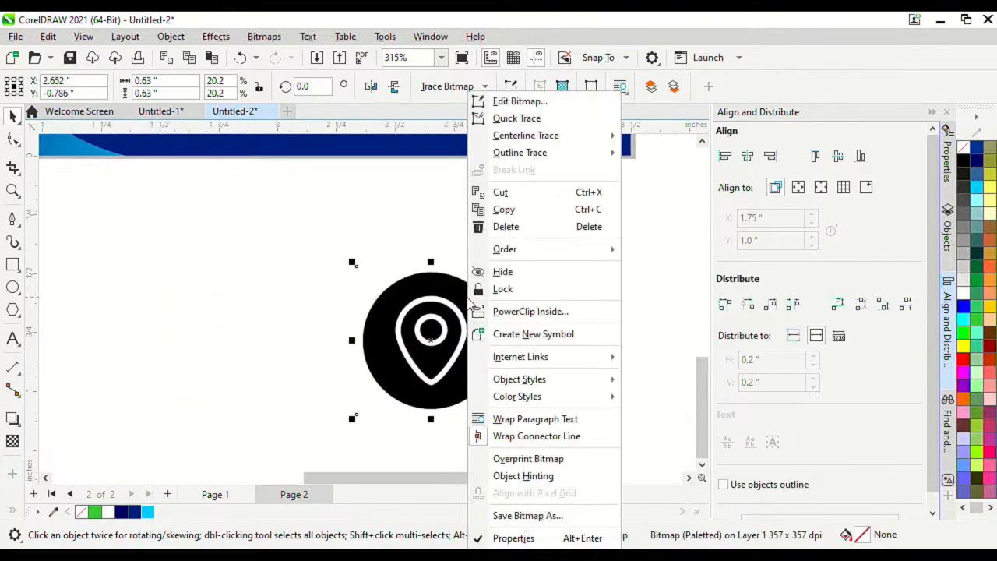
mouse_move(540, 152)
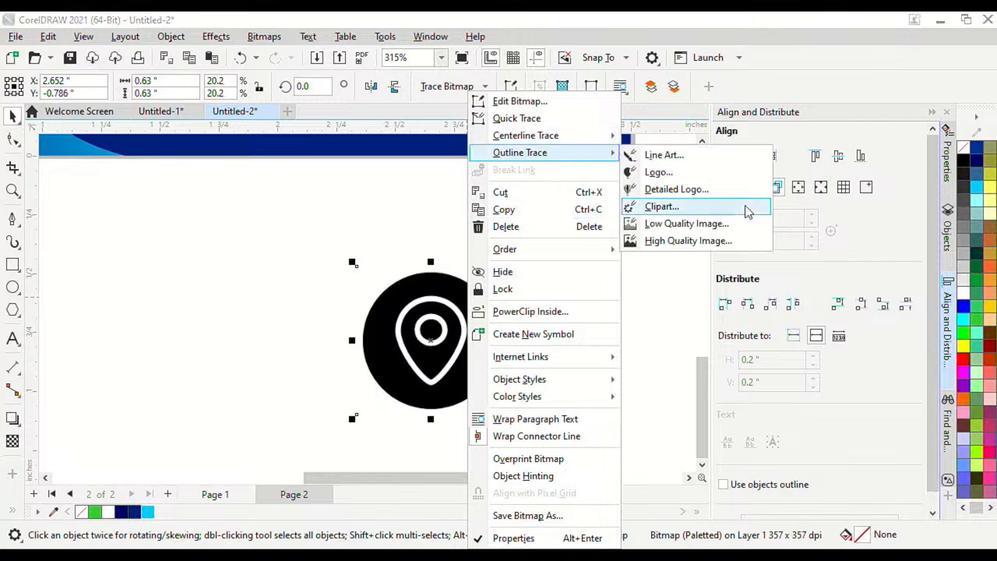
click(767, 189)
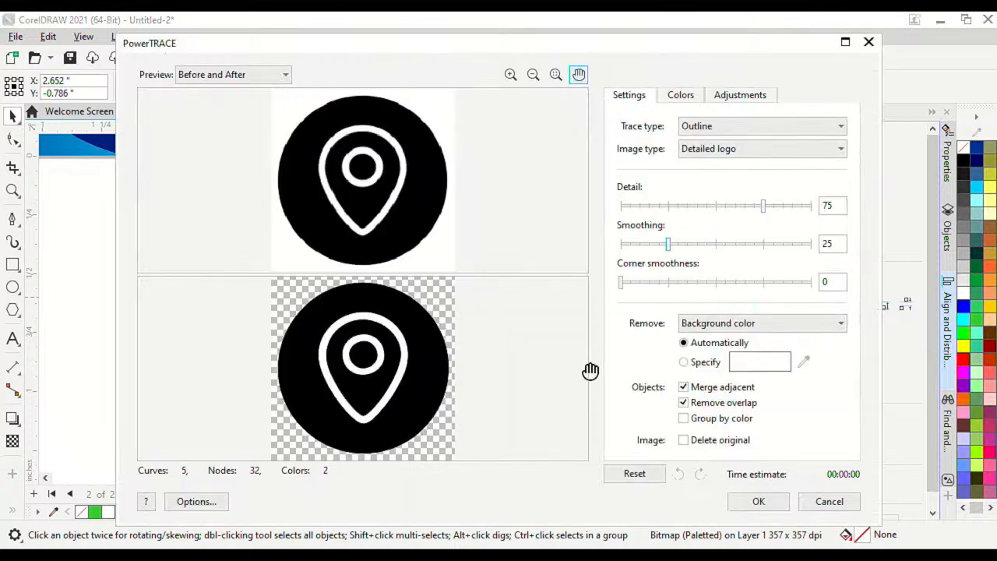
drag(764, 205, 781, 207)
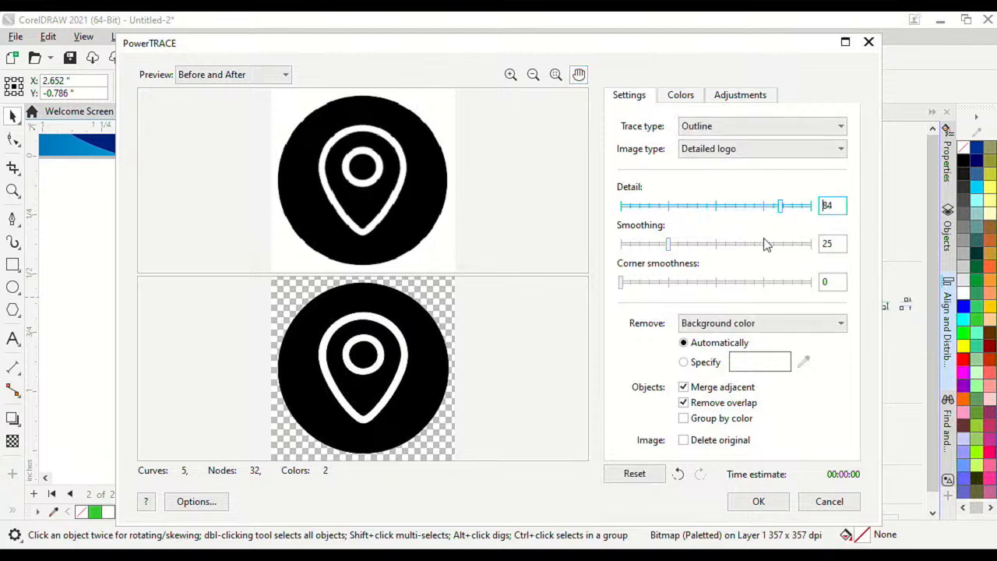
click(758, 501)
Step: Move the pin trace aside, delete the original bitmap and select the trace
drag(366, 327, 198, 298)
click(381, 352)
key(Delete)
scroll(288, 319, up, 2)
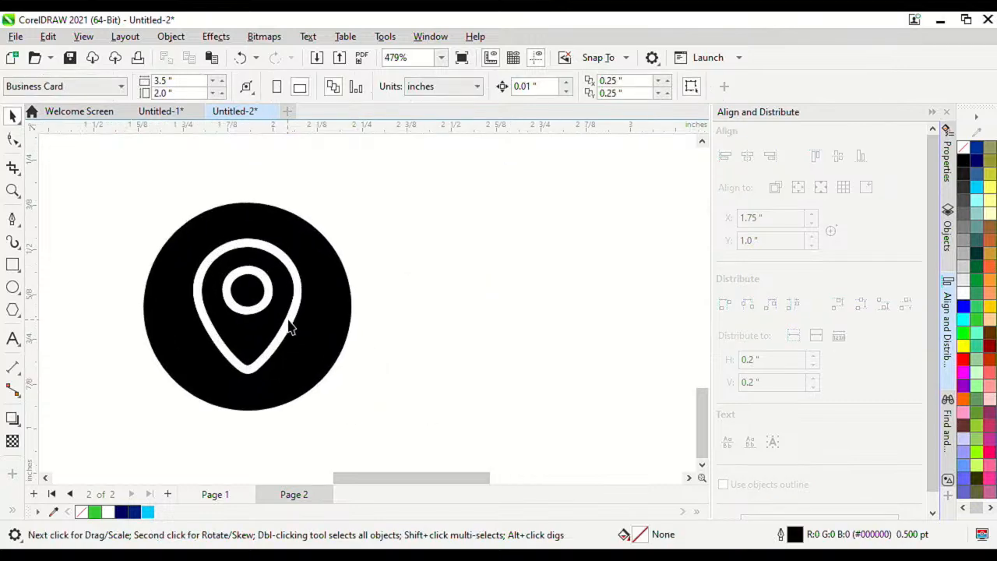
click(289, 319)
Step: Delete the white pin outline and inner ring from the traced pin
click(366, 322)
click(291, 317)
shift+click(267, 303)
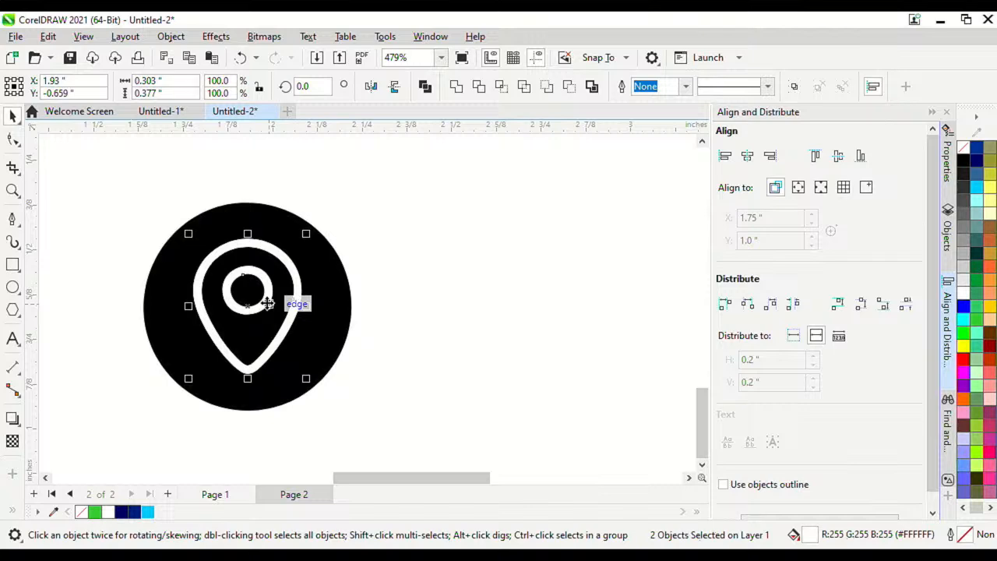
key(Delete)
scroll(268, 303, down, 2)
Step: Select the remaining pin shapes, restoring the black pin after an accidental delete
click(297, 301)
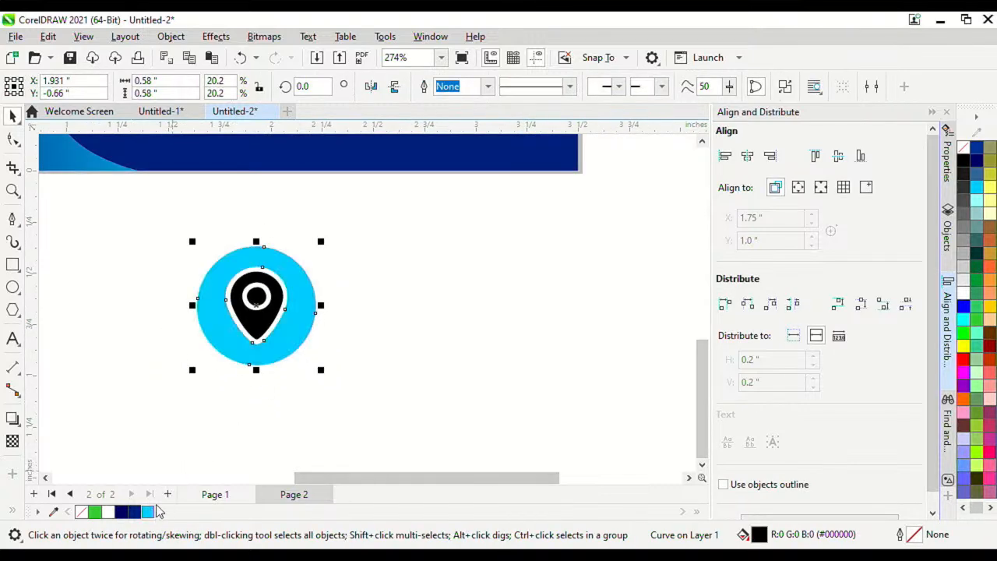
scroll(356, 345, down, 2)
scroll(356, 335, up, 2)
click(485, 323)
scroll(371, 330, up, 1)
scroll(371, 330, up, 3)
click(345, 329)
key(Delete)
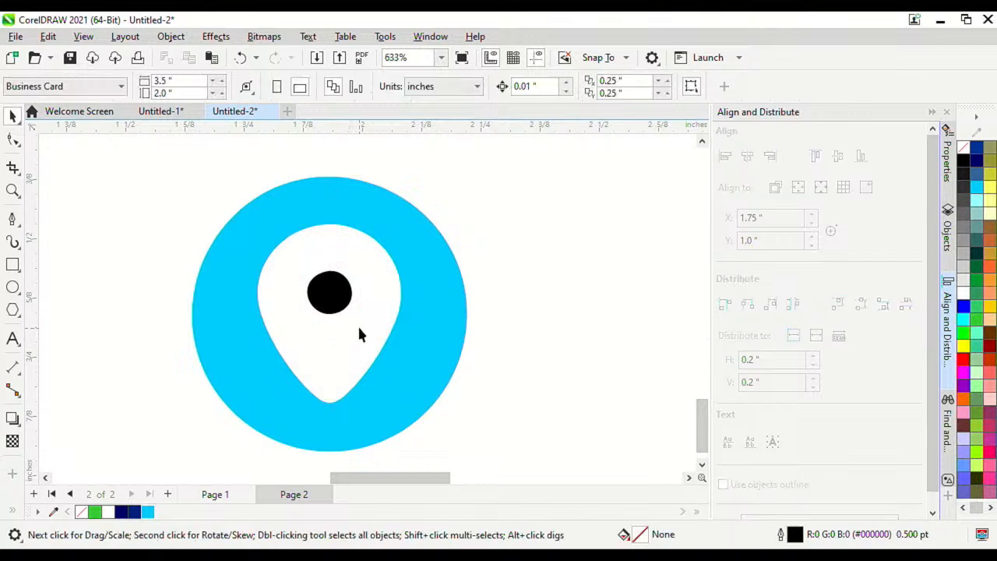
key(ctrl+z)
Step: Select all three pin pieces and fill them cyan
click(354, 290)
click(336, 288)
shift+click(359, 284)
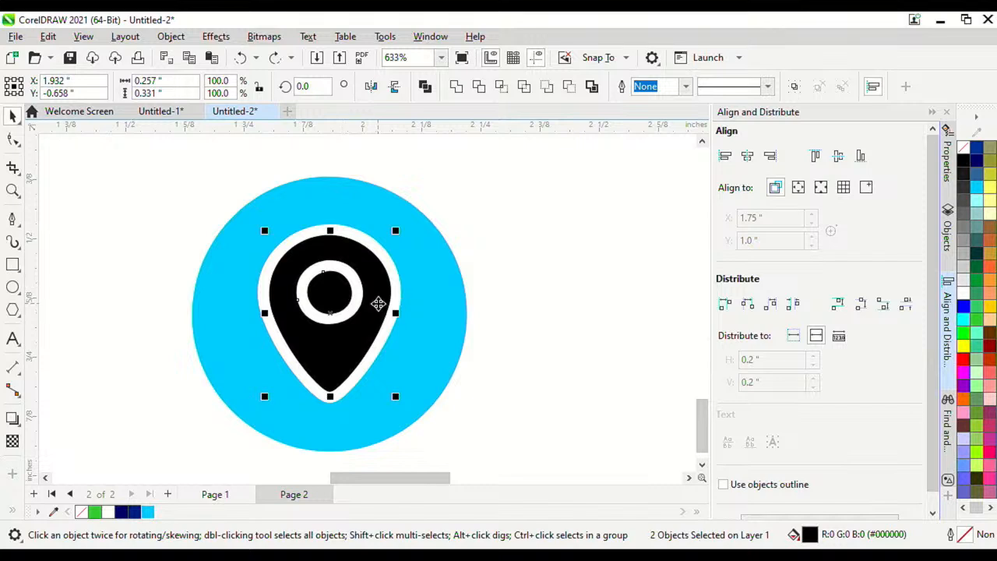
scroll(402, 353, down, 2)
drag(273, 251, 460, 447)
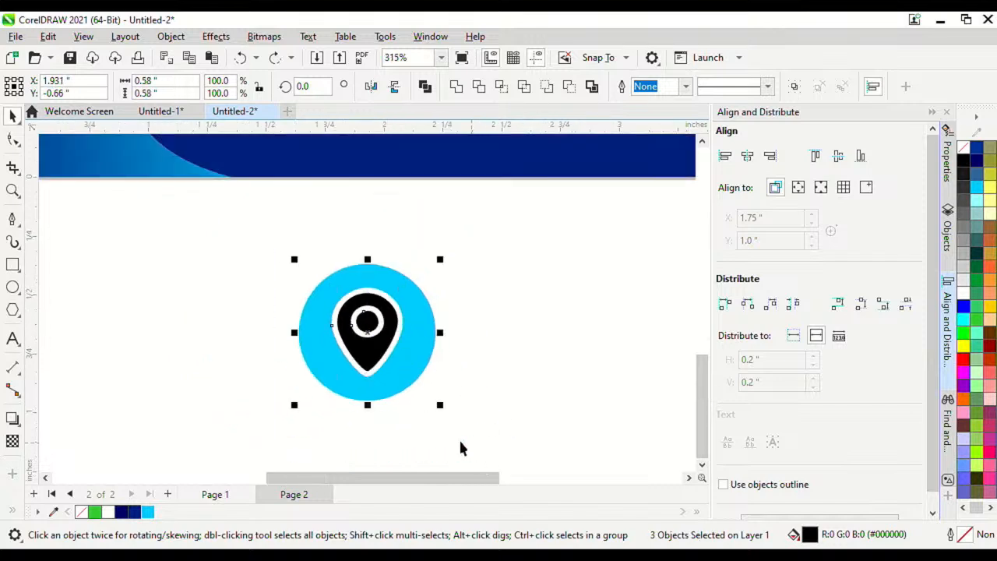
click(978, 188)
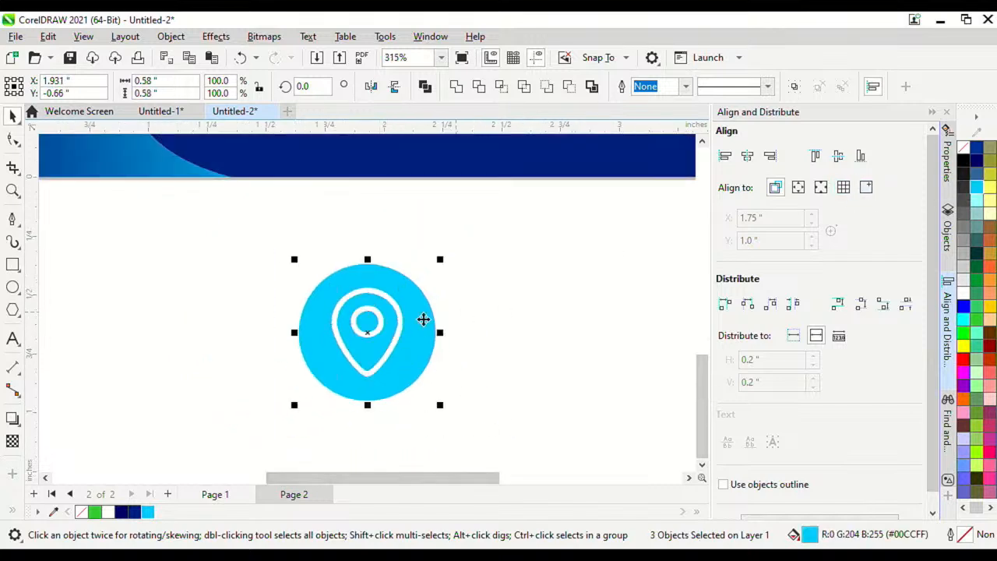
scroll(408, 323, down, 1)
scroll(408, 313, up, 2)
Step: Group the three pin pieces and shrink the group to about a fifth
right_click(409, 313)
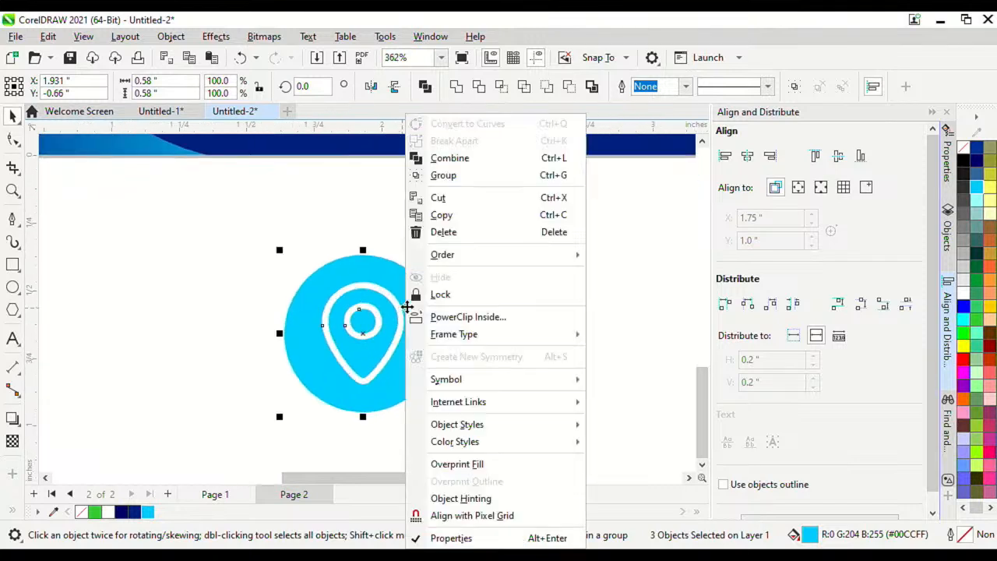
click(460, 175)
drag(446, 417, 320, 302)
scroll(323, 273, down, 1)
scroll(315, 362, up, 3)
Step: Place the pin icon beside the ACCRA, GHANA line and fine-tune its size
drag(327, 378, 403, 218)
scroll(387, 304, down, 4)
scroll(372, 191, up, 3)
scroll(372, 196, up, 1)
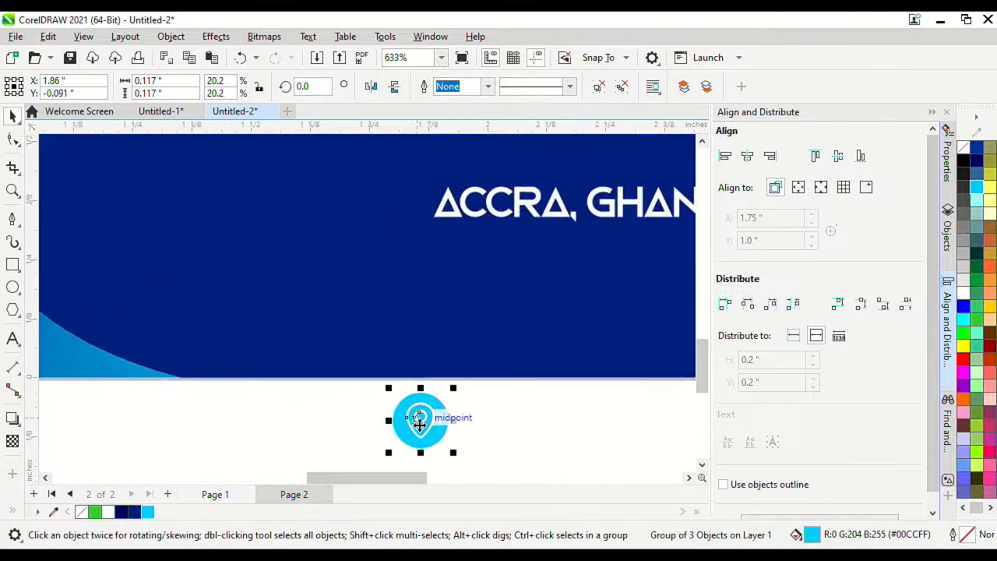
drag(413, 415, 388, 195)
drag(430, 232, 408, 211)
scroll(408, 249, down, 3)
scroll(395, 244, up, 4)
scroll(395, 244, up, 3)
mouse_move(420, 332)
mouse_down()
mouse_move(433, 343)
mouse_move(415, 333)
mouse_up()
scroll(413, 312, down, 5)
click(459, 355)
scroll(373, 331, down, 1)
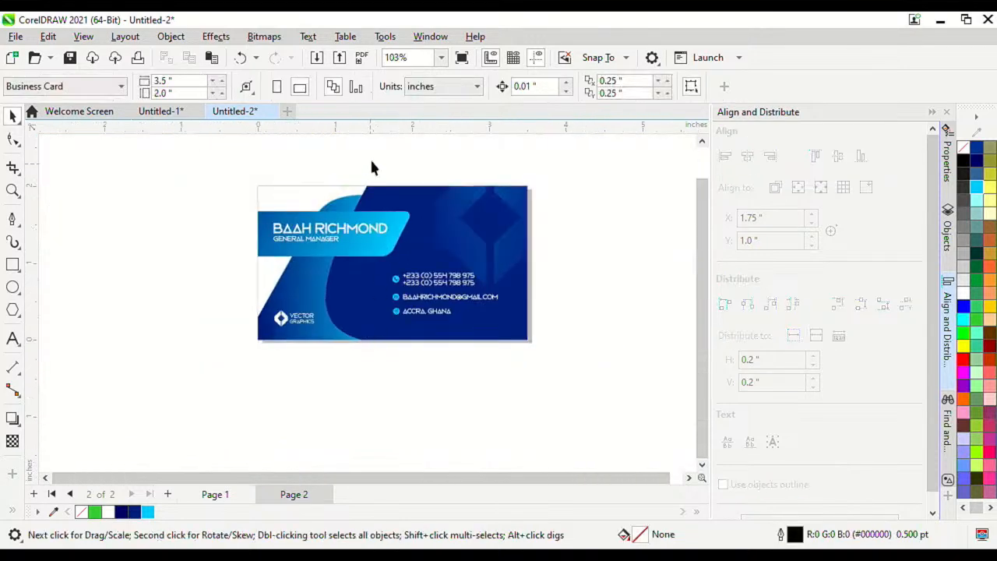
scroll(373, 166, up, 2)
key(F4)
key(F9)
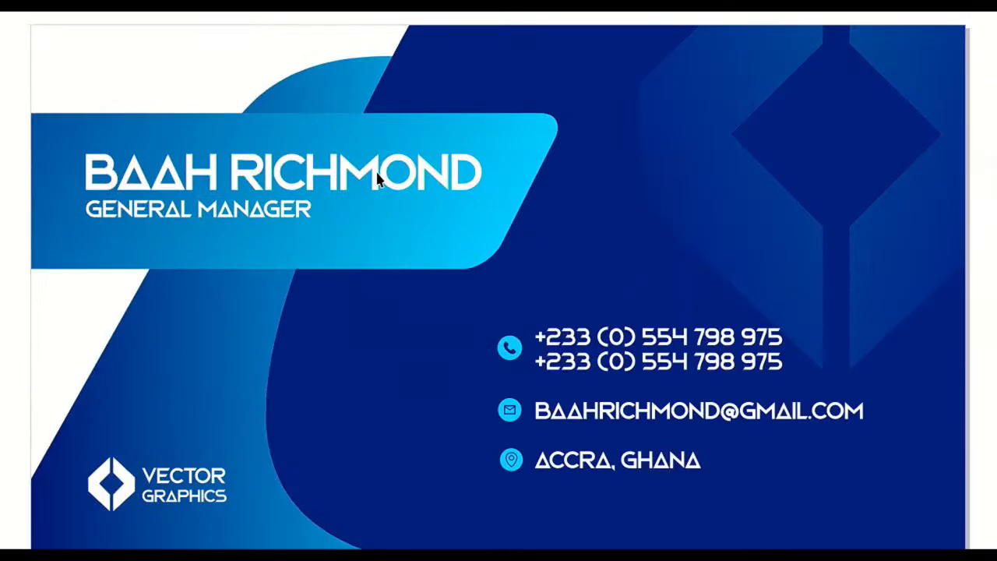
key(Page_Up)
key(Page_Down)
key(Escape)
scroll(432, 223, down, 2)
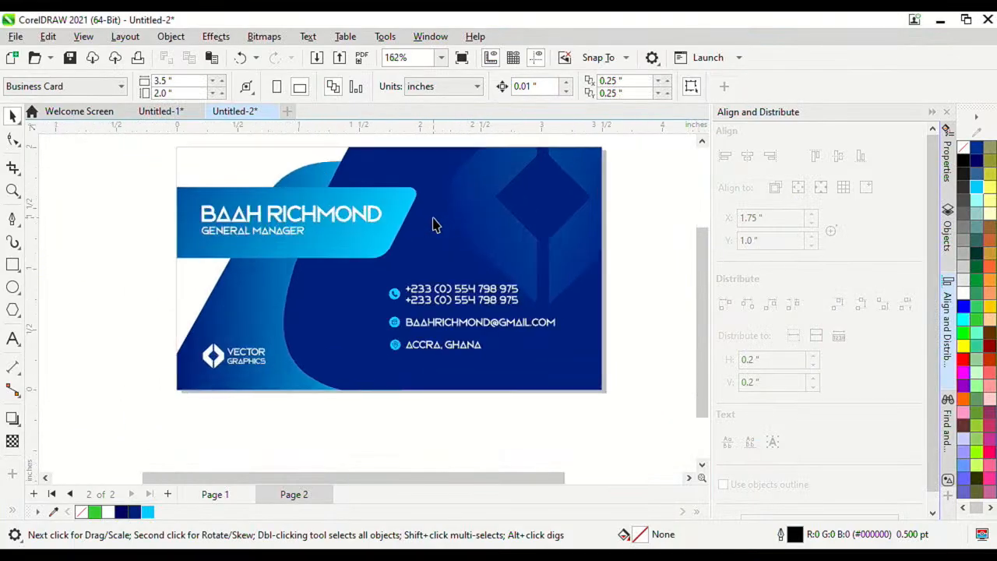
scroll(373, 228, up, 2)
scroll(434, 226, down, 2)
scroll(433, 227, up, 2)
scroll(432, 187, down, 2)
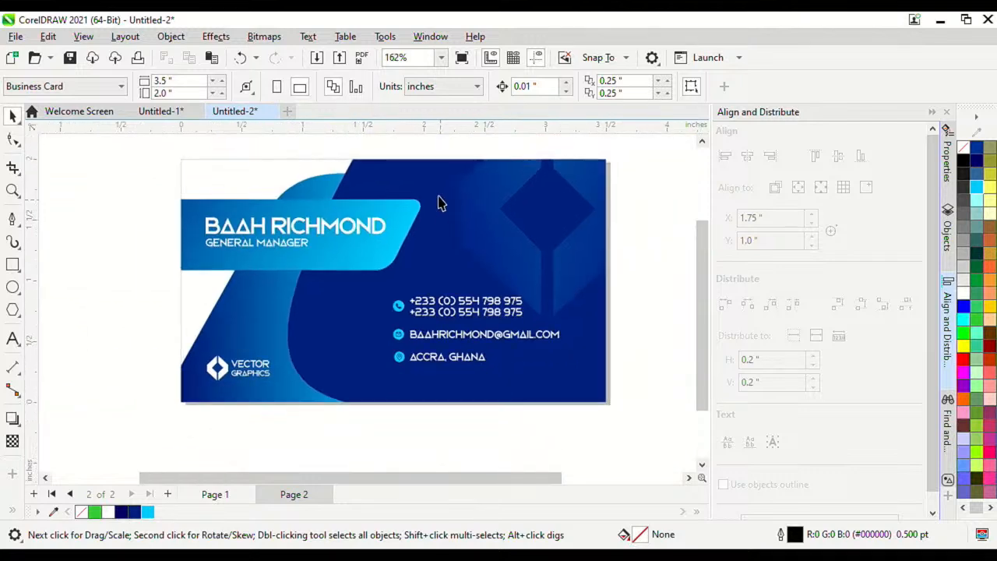
scroll(441, 207, up, 1)
scroll(441, 195, down, 1)
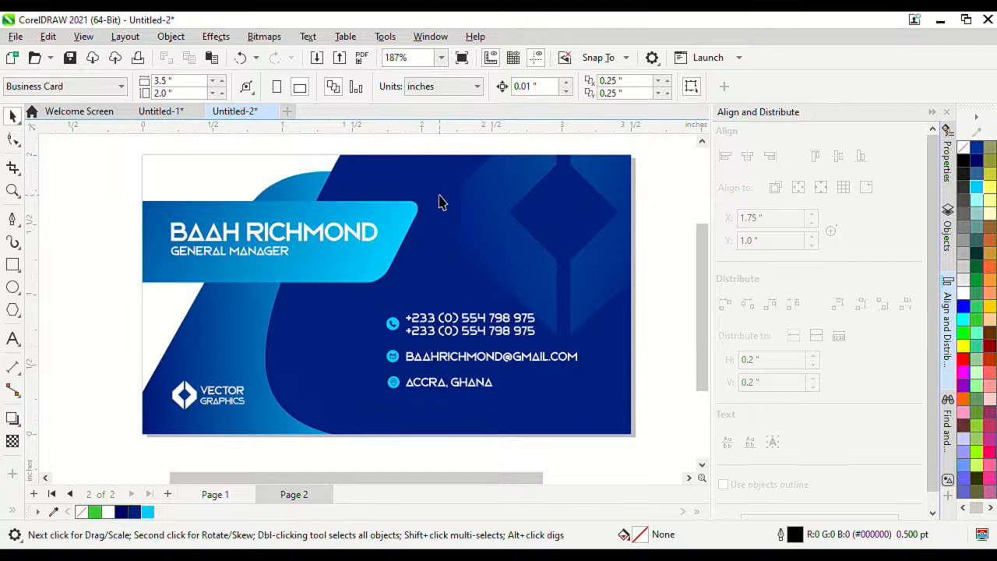
scroll(399, 250, up, 1)
scroll(397, 248, down, 1)
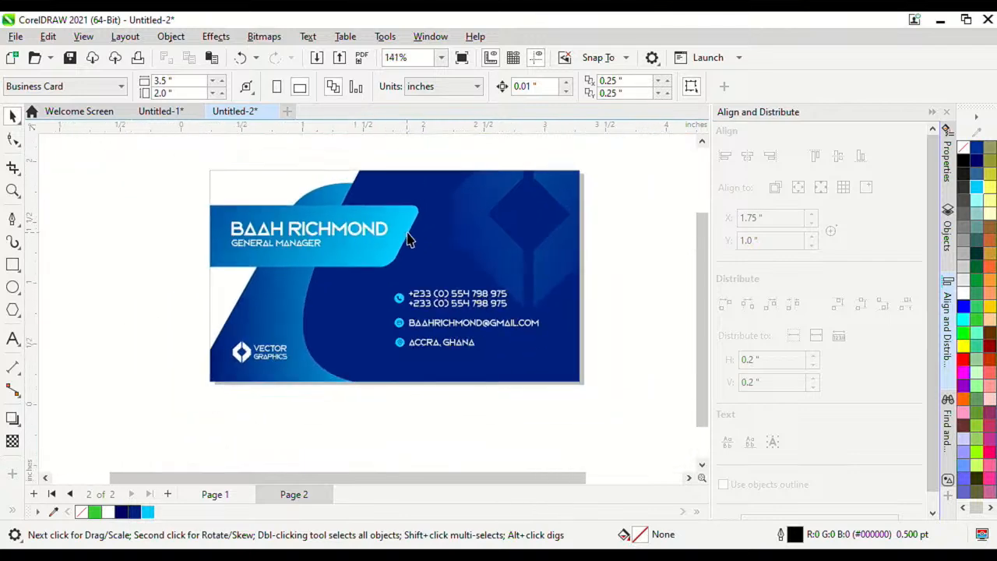
double_click(401, 238)
Step: Cast a drop shadow from the blue name banner with the Drop Shadow tool
click(400, 235)
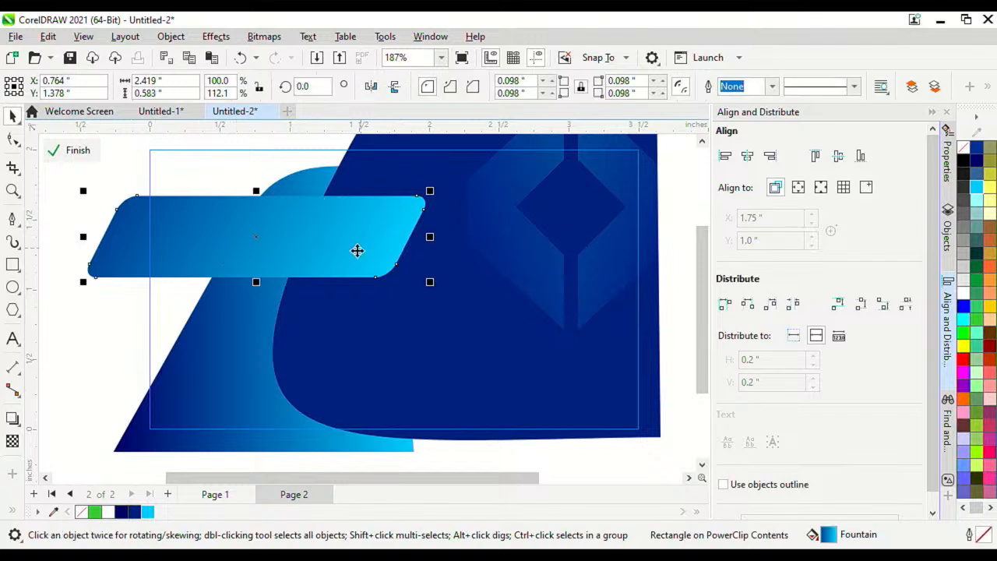
click(21, 428)
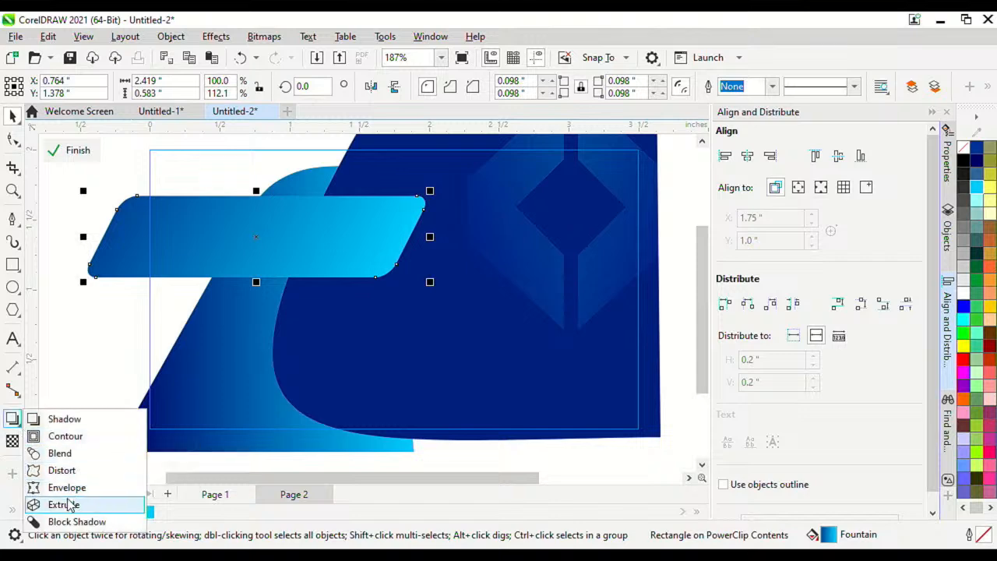
click(64, 419)
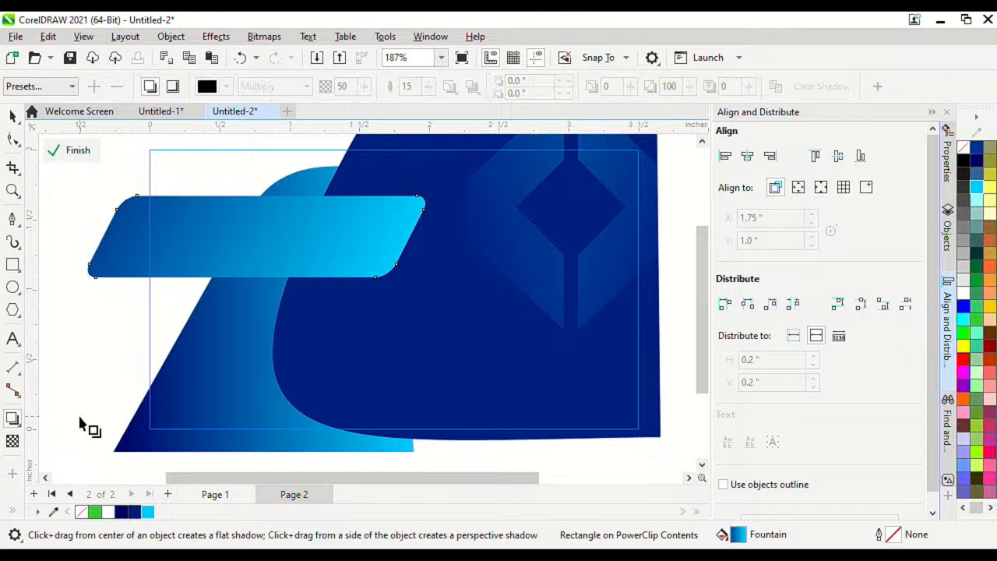
drag(90, 238, 424, 243)
Step: Lower the shadow opacity to 40 and finish editing the PowerClip
scroll(362, 304, down, 2)
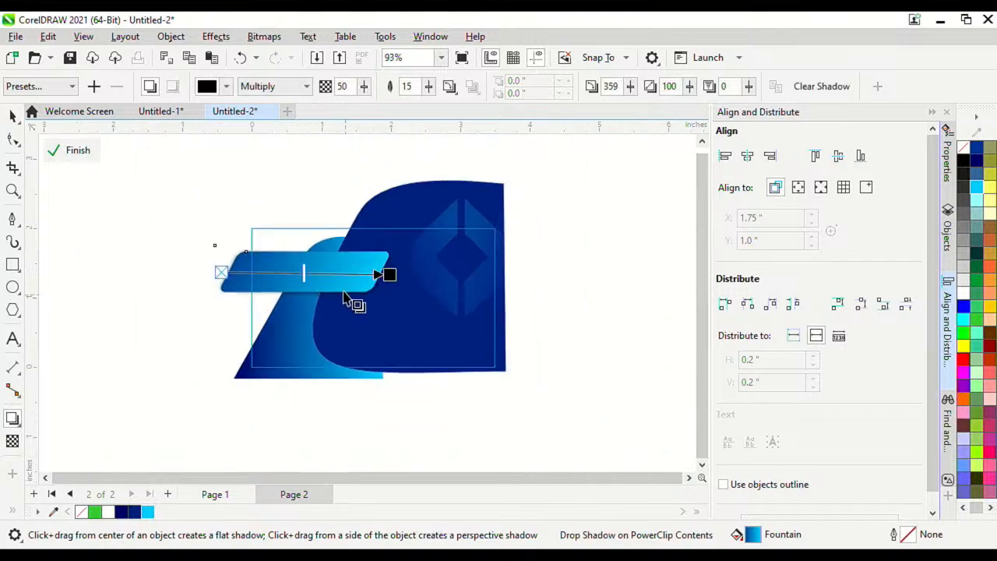
scroll(346, 288, up, 2)
drag(261, 270, 228, 271)
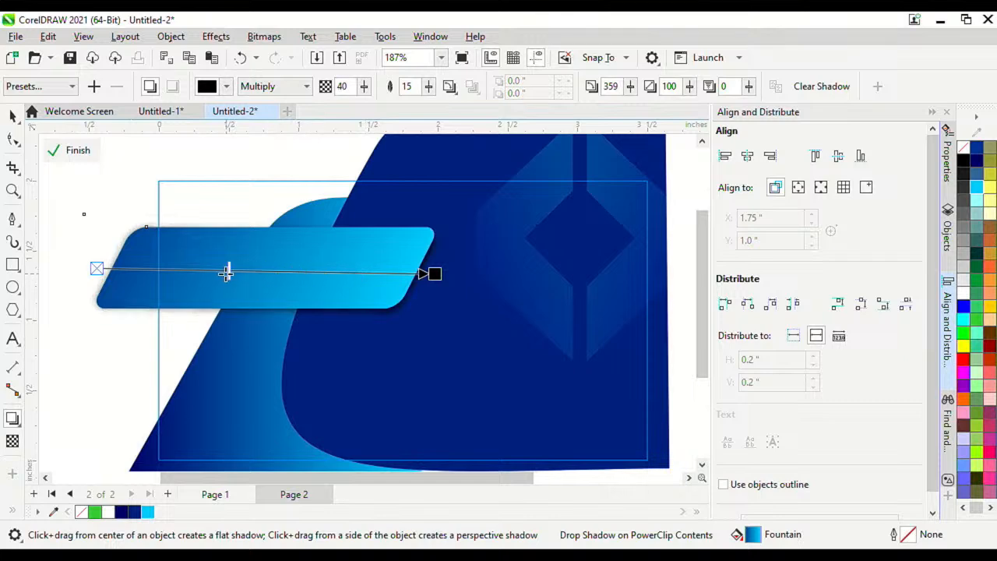
click(70, 150)
Step: Inside the card's PowerClip, stretch the light-blue name banner wider and taller
scroll(300, 337, down, 2)
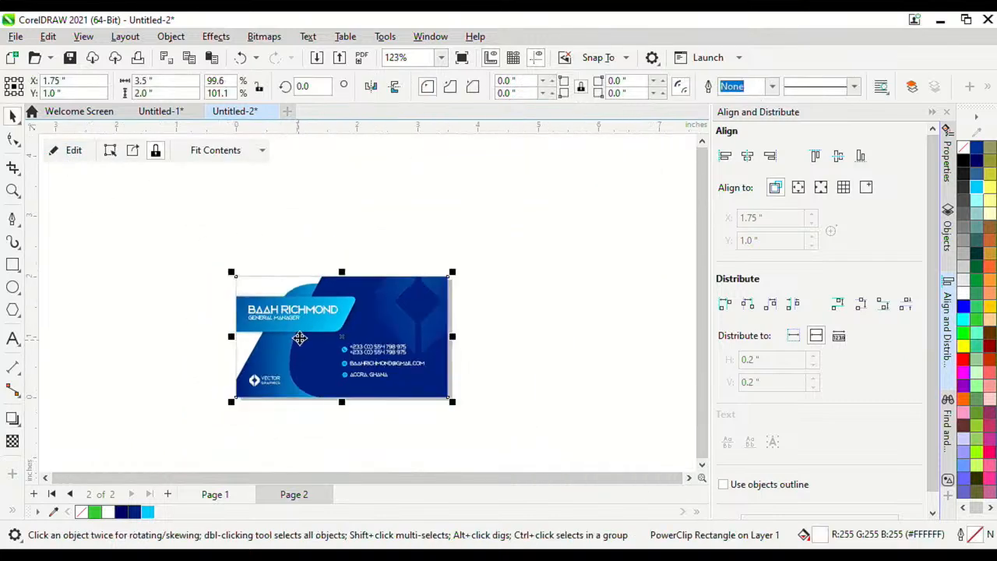
scroll(300, 337, up, 2)
click(313, 196)
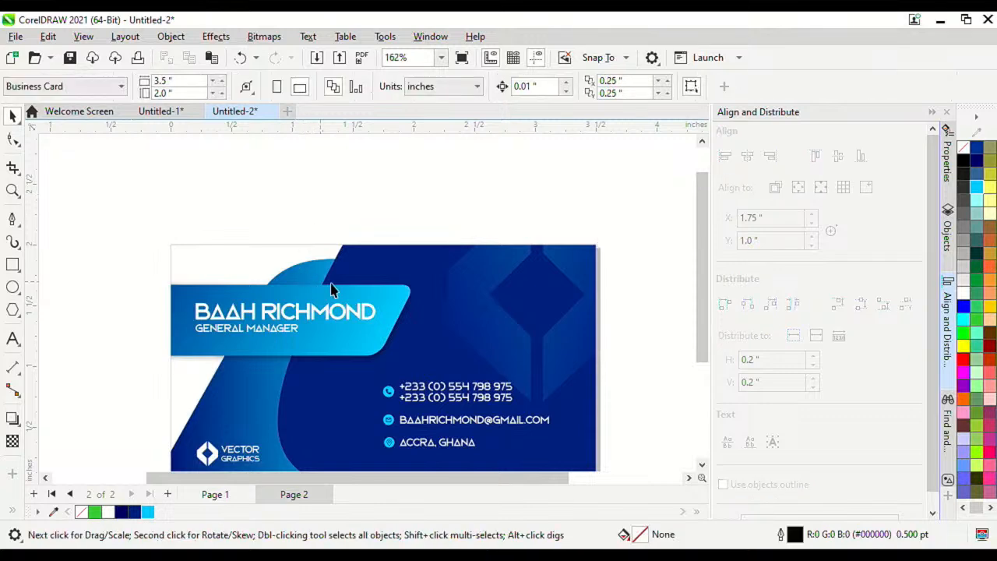
scroll(334, 286, up, 3)
scroll(349, 238, down, 3)
scroll(349, 349, up, 2)
scroll(349, 355, down, 3)
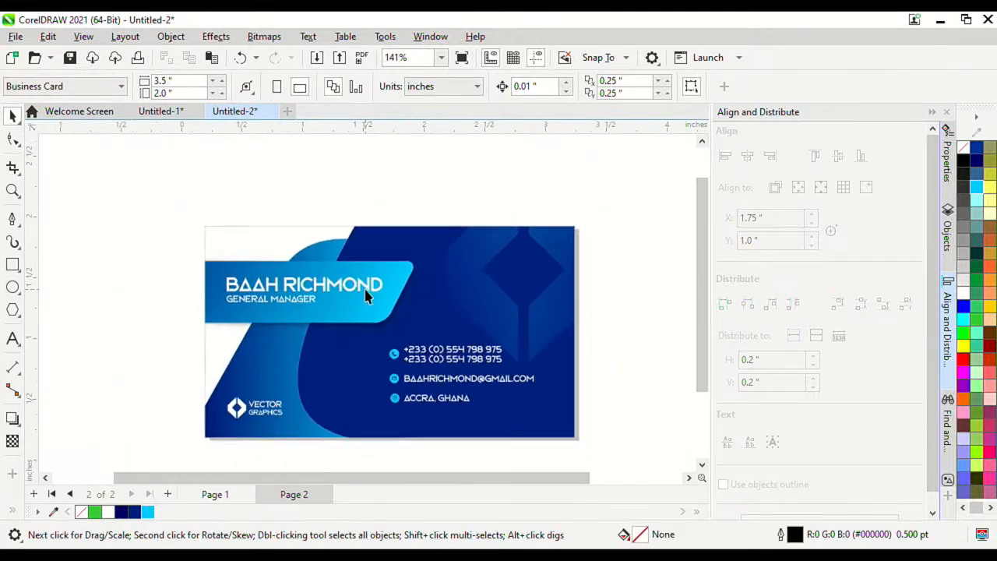
scroll(366, 291, up, 2)
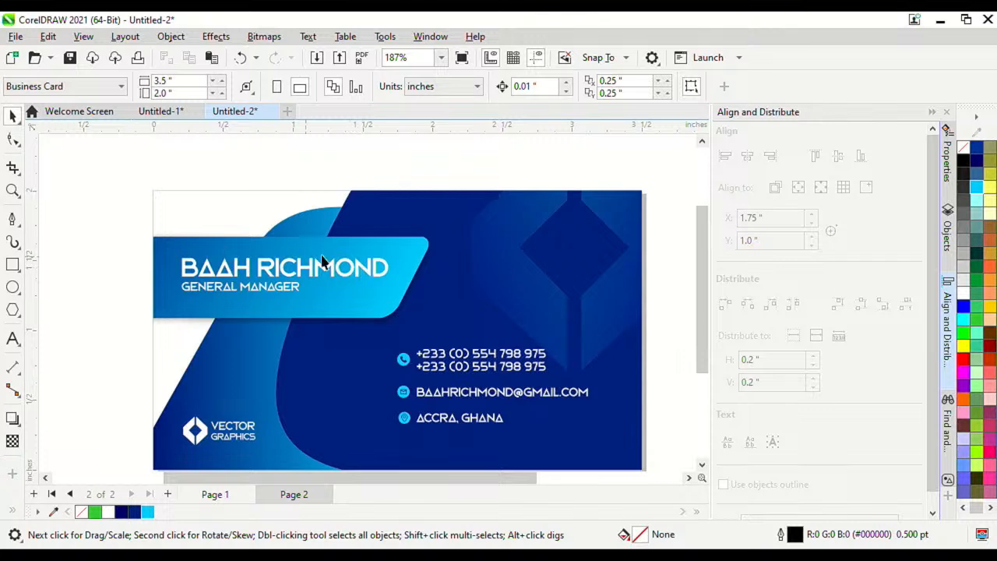
double_click(230, 248)
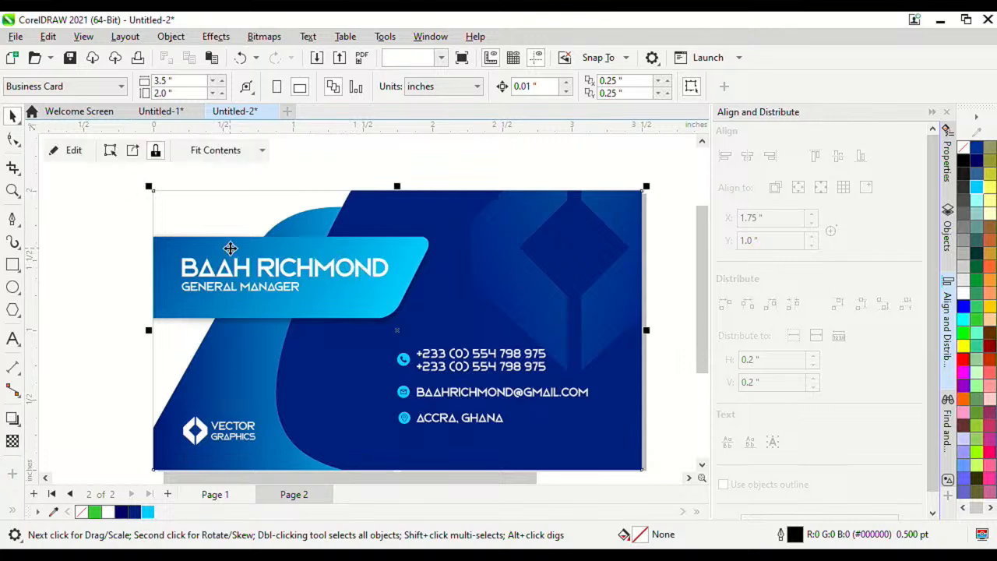
click(405, 293)
drag(436, 324, 489, 342)
click(91, 158)
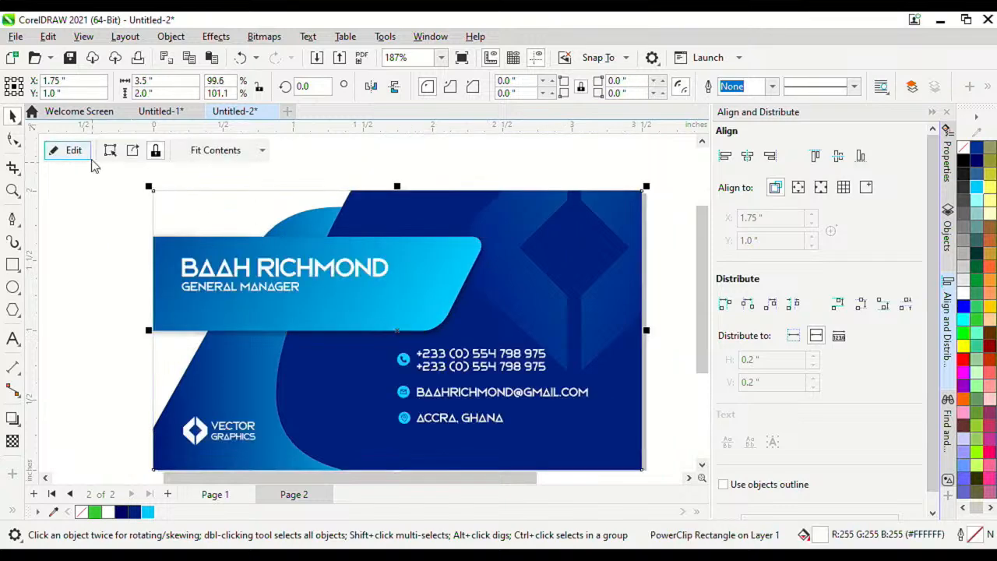
drag(120, 250, 438, 316)
key(F3)
click(347, 241)
scroll(356, 286, up, 3)
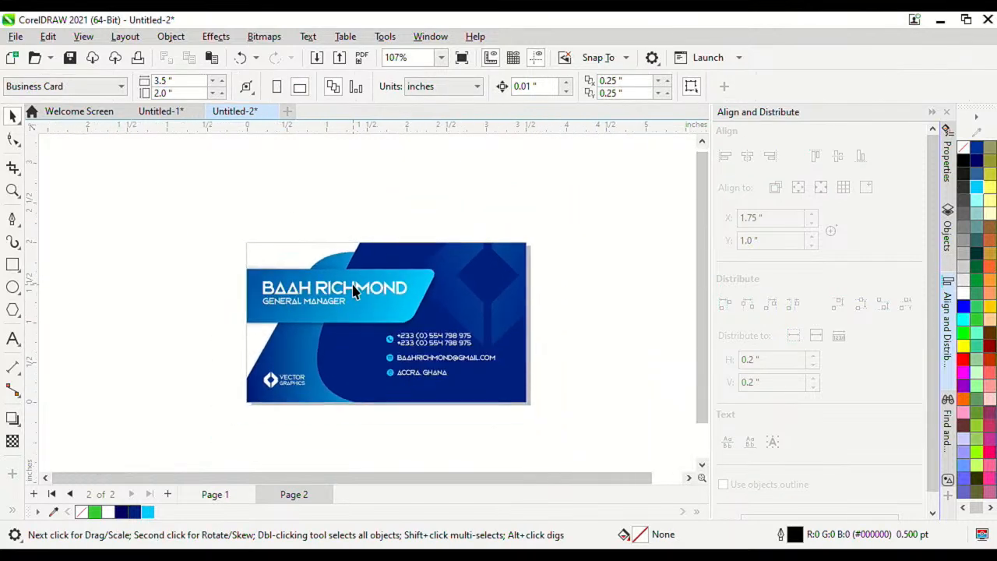
scroll(368, 288, down, 1)
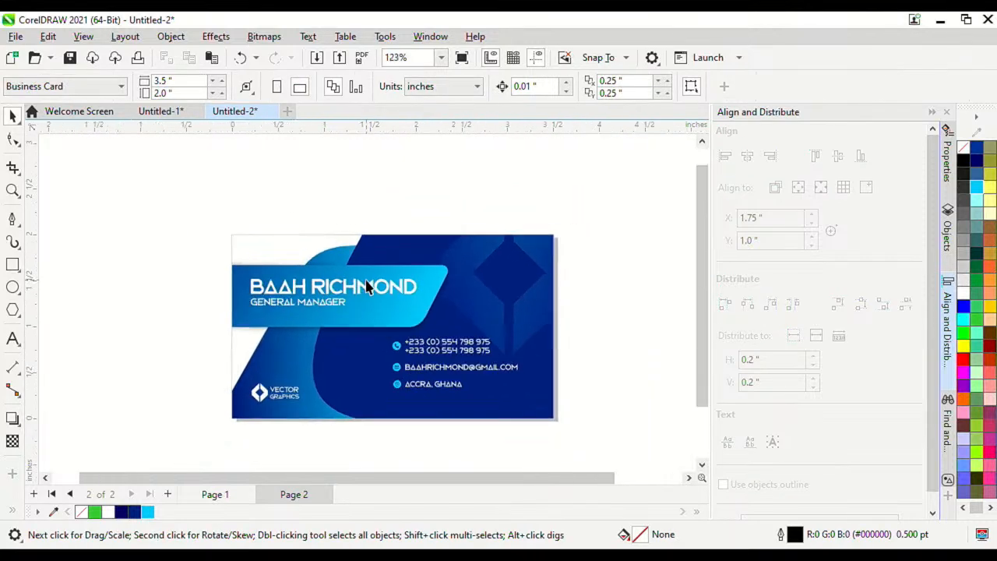
scroll(380, 294, up, 1)
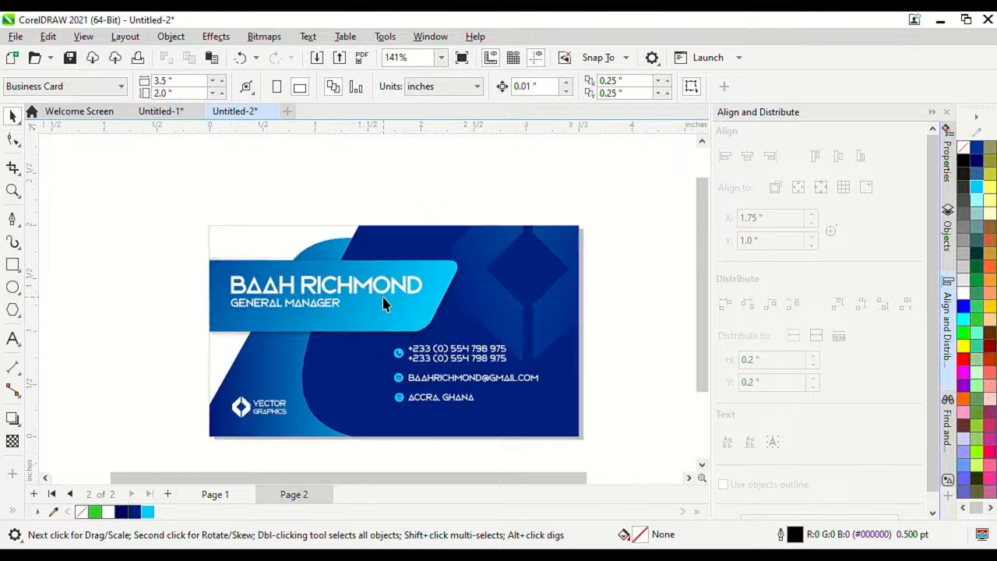
drag(188, 267, 235, 281)
click(237, 283)
scroll(242, 298, up, 1)
scroll(242, 303, up, 2)
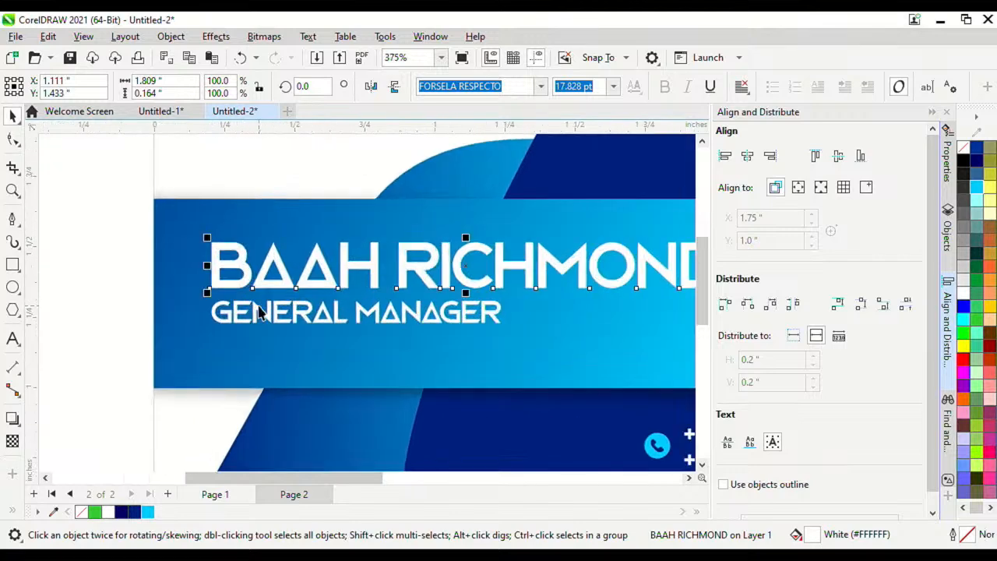
shift+click(261, 315)
scroll(261, 334, down, 2)
scroll(278, 436, up, 2)
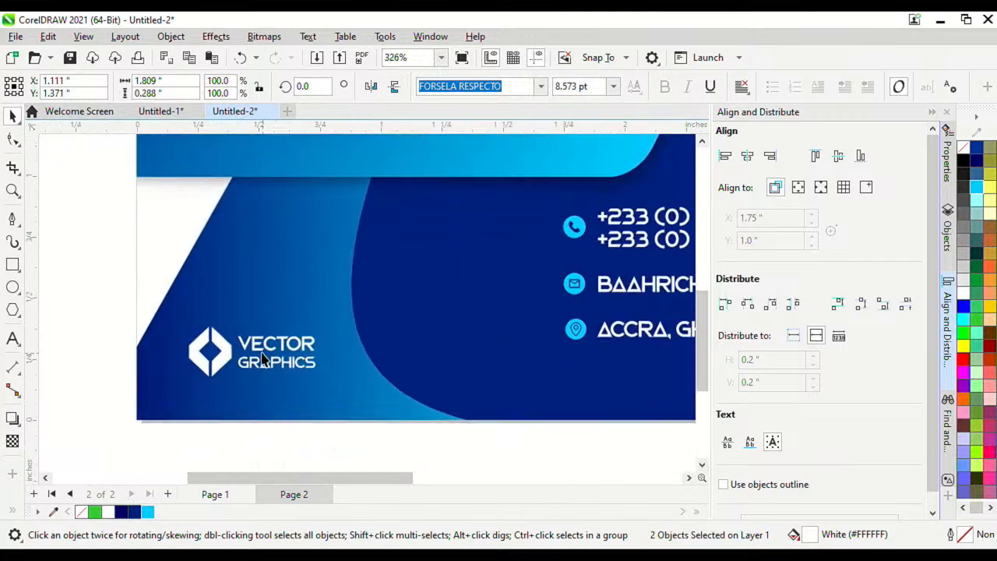
shift+click(222, 367)
scroll(233, 362, down, 2)
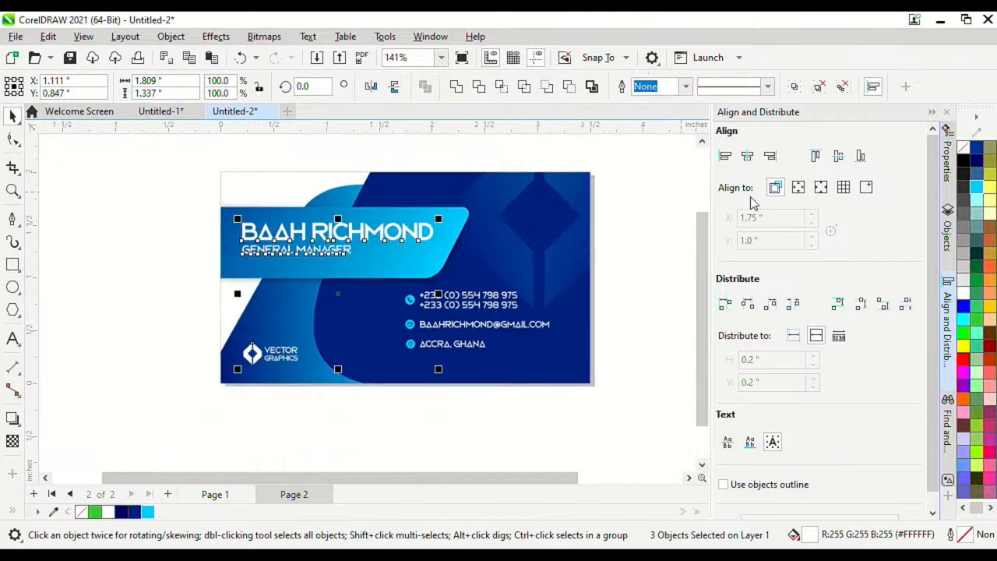
click(725, 157)
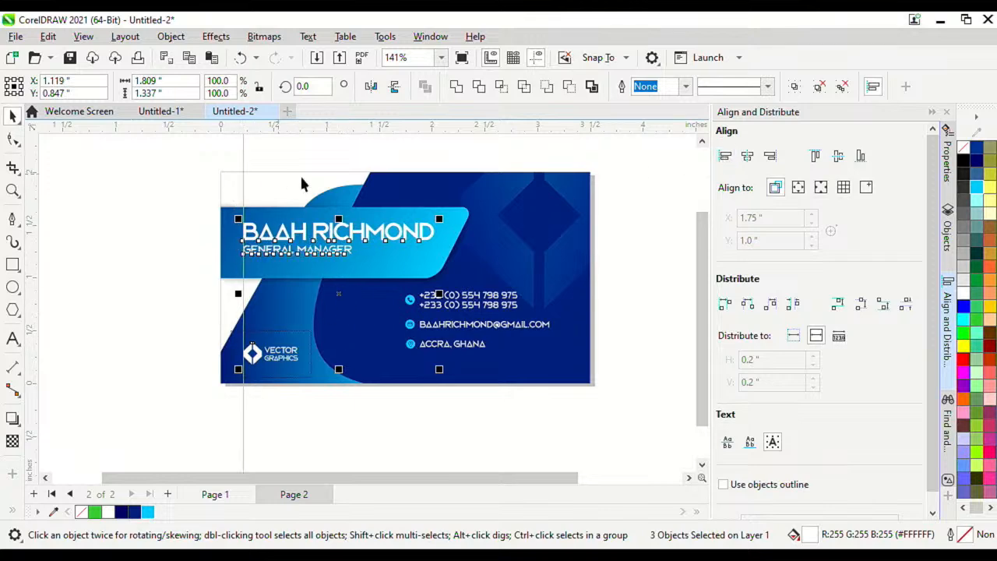
scroll(370, 261, up, 1)
scroll(370, 260, up, 1)
scroll(374, 348, down, 3)
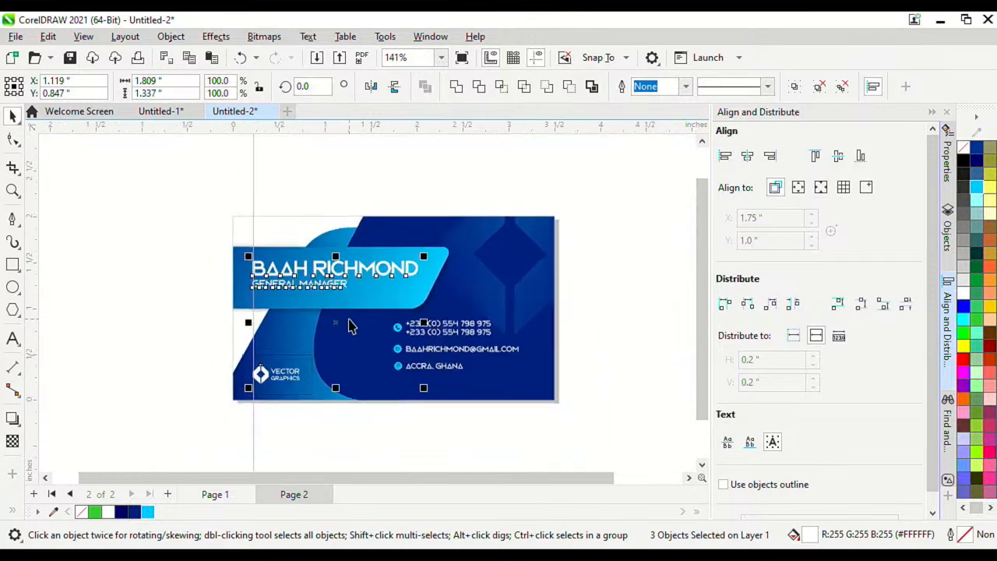
click(622, 287)
Step: Inside the PowerClip, set the background diamond group's transparency to 60 instead of 79
double_click(535, 294)
scroll(537, 281, up, 1)
click(538, 278)
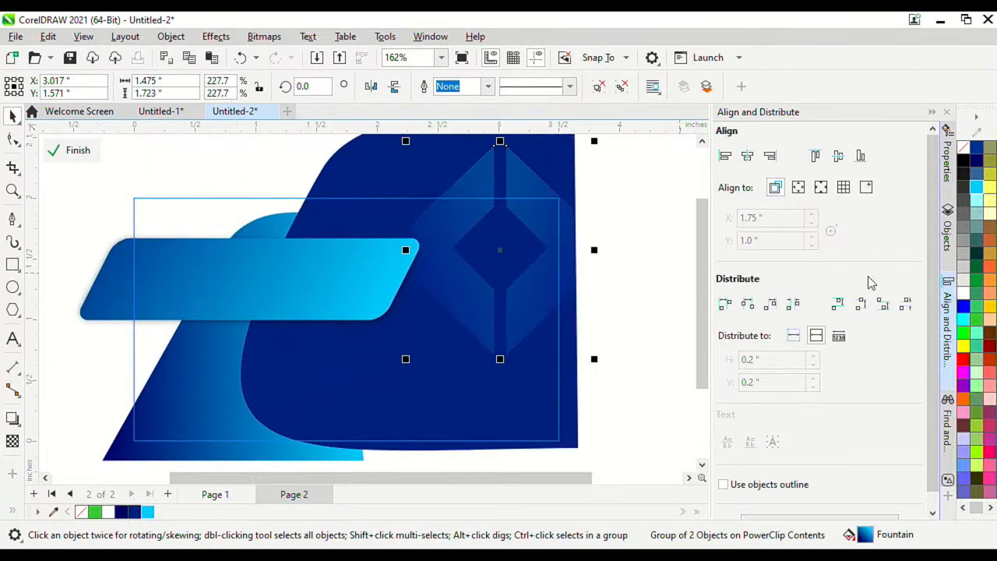
click(947, 160)
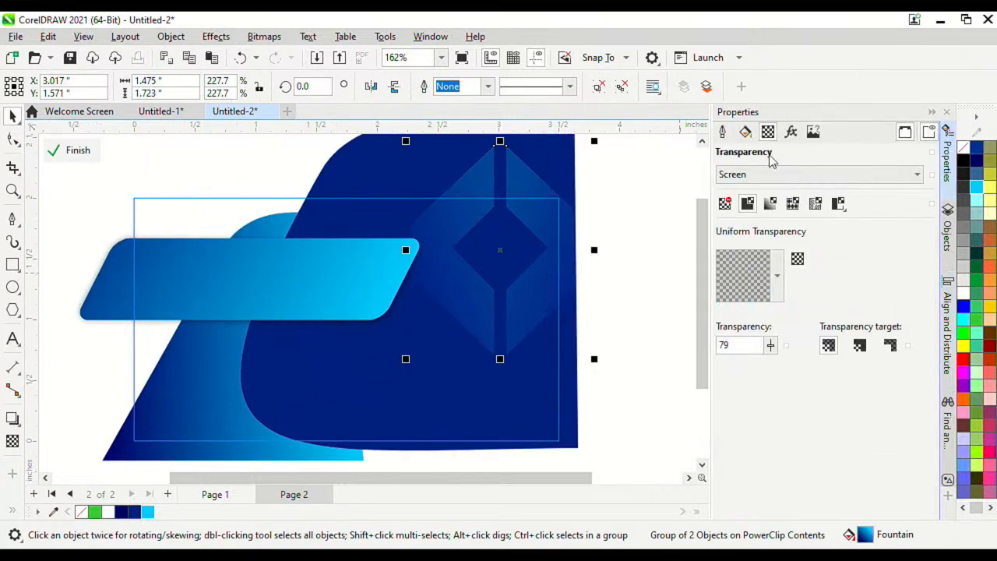
click(771, 345)
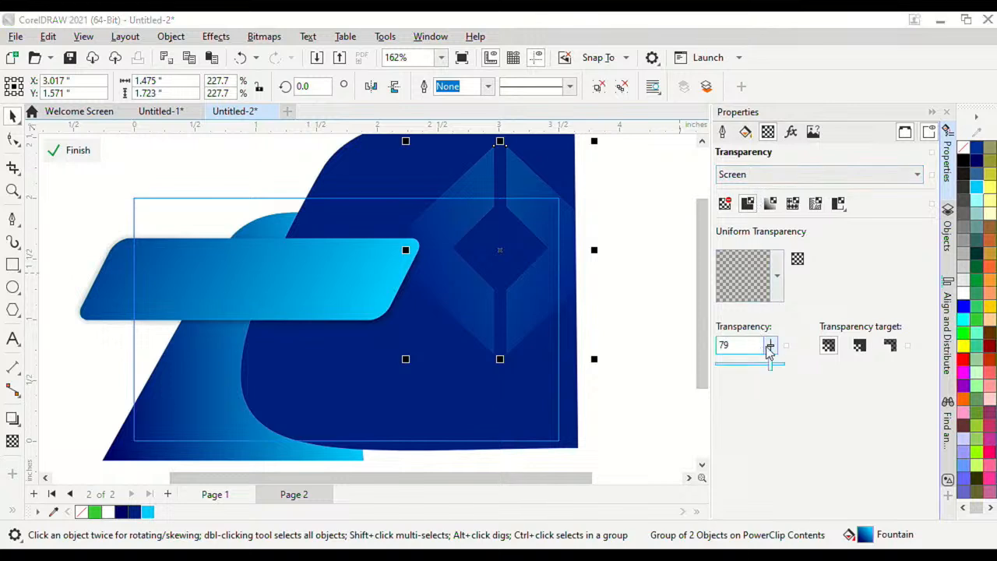
drag(767, 365, 763, 364)
double_click(727, 350)
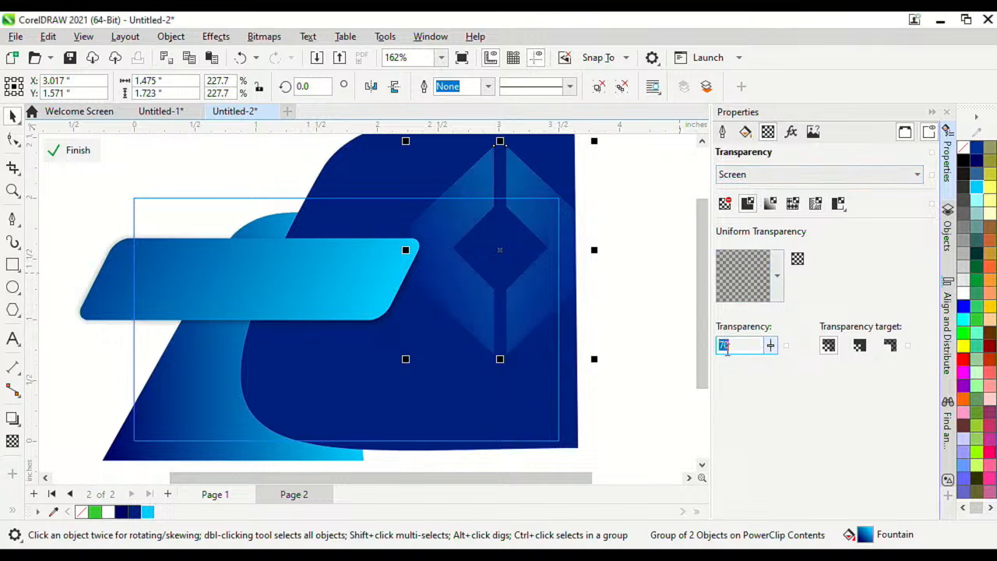
key(Return)
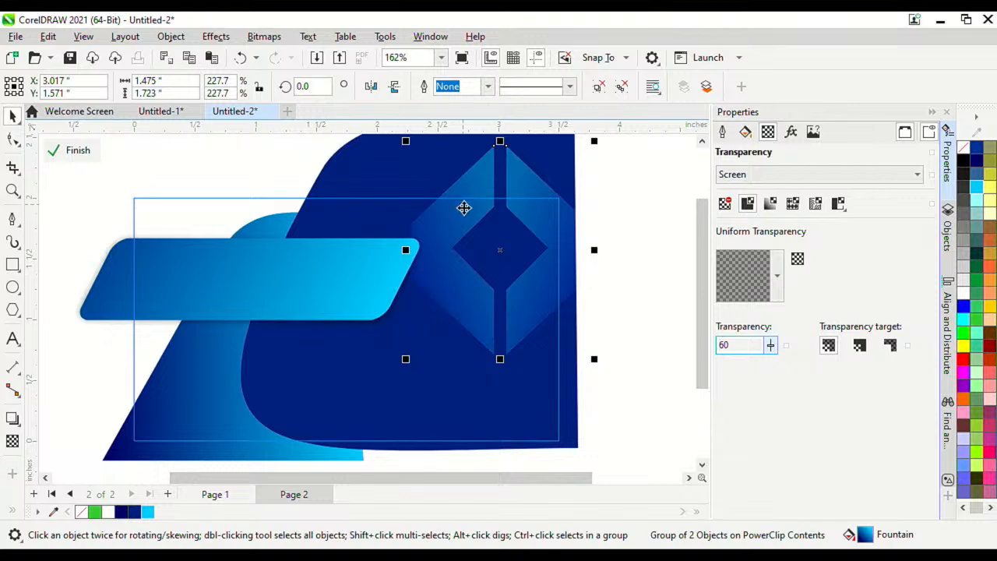
click(70, 153)
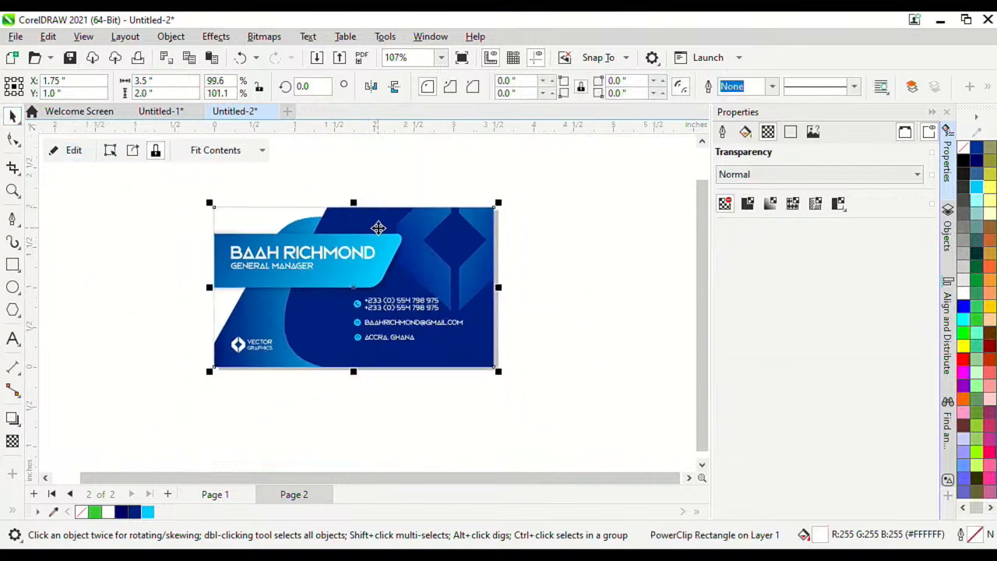
Step: Deselect the finished card and switch to the vMix Pro window
scroll(369, 229, down, 2)
scroll(370, 228, up, 2)
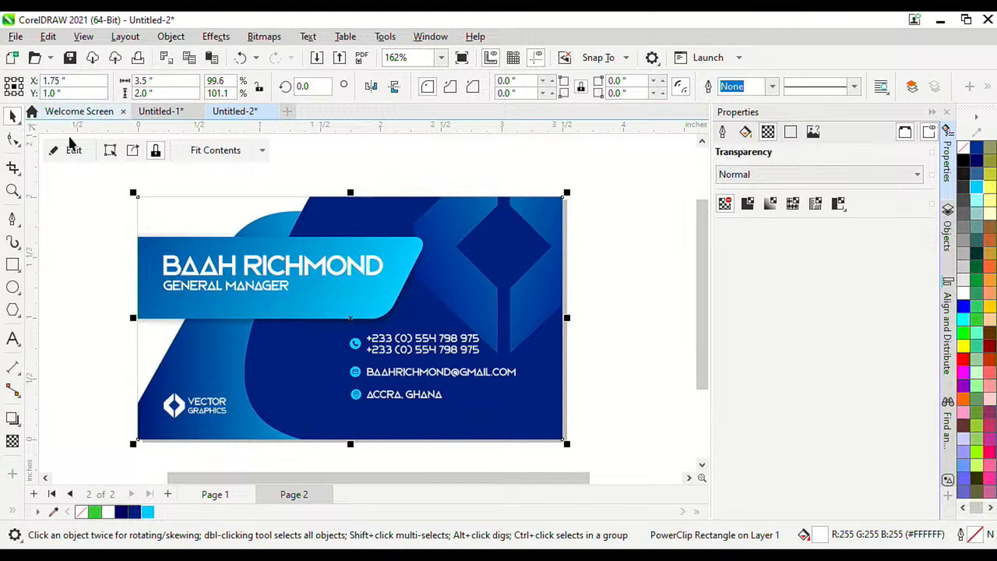
click(579, 193)
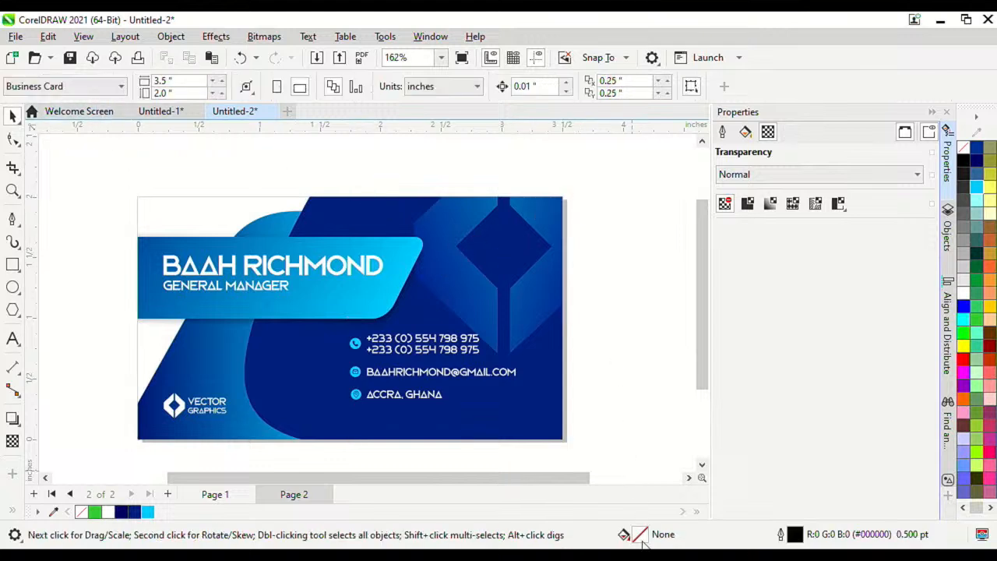
mouse_move(635, 557)
click(633, 510)
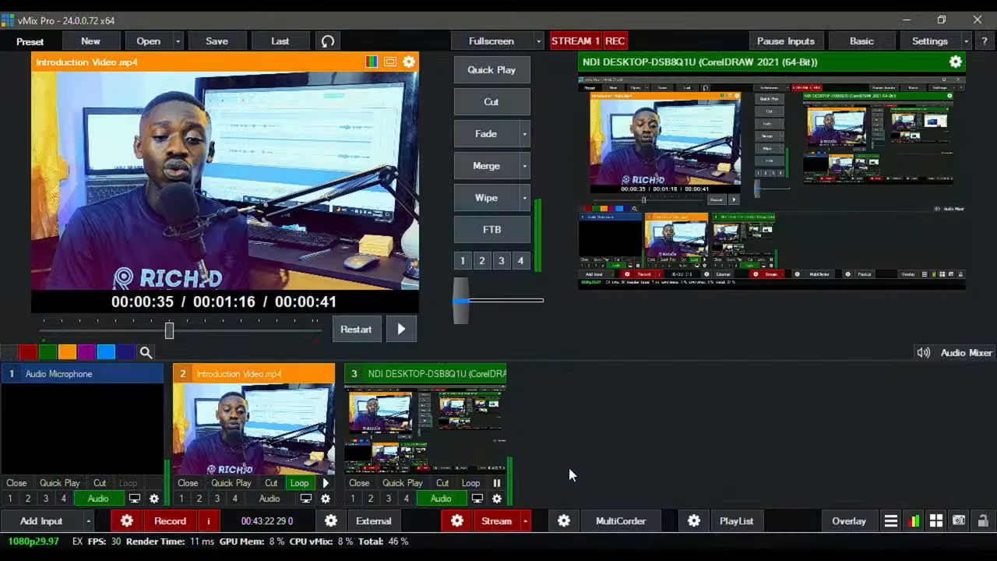